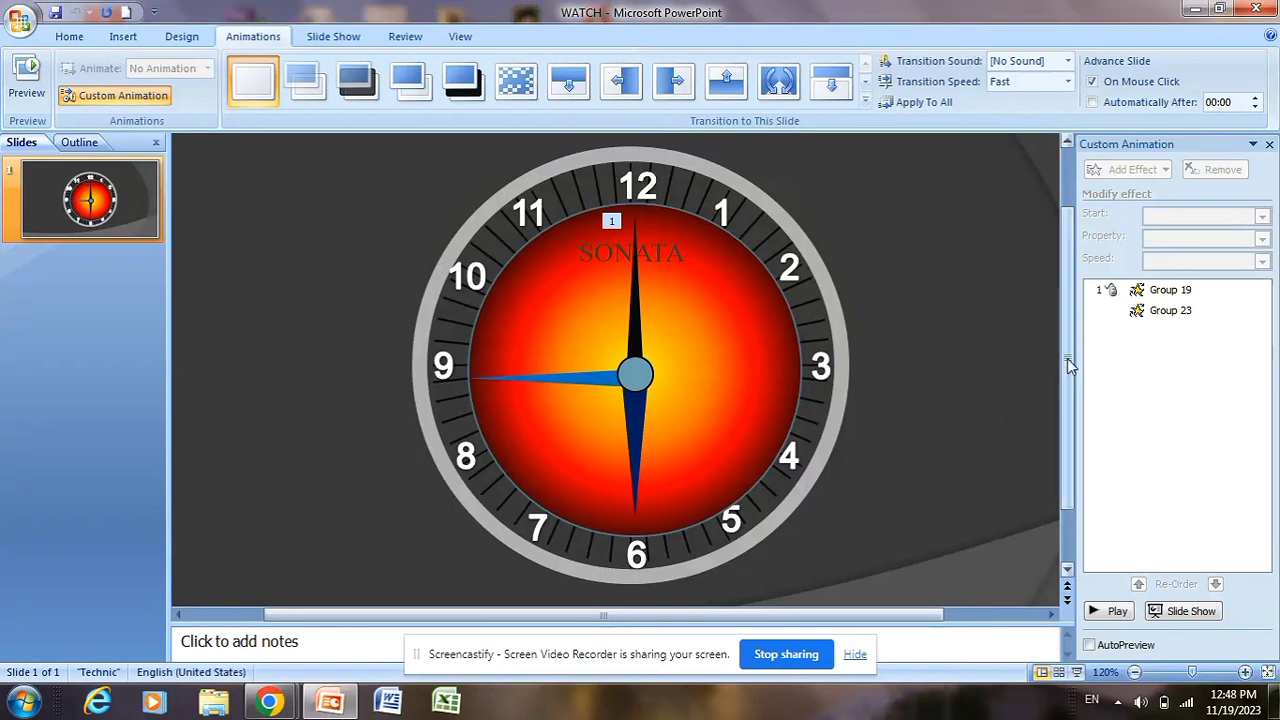
- Scroll over the finished clock slide, then start it as a full-screen slide show
{"action": "scroll", "coordinate": [1067, 312], "scroll_direction": "up", "scroll_amount": 1}
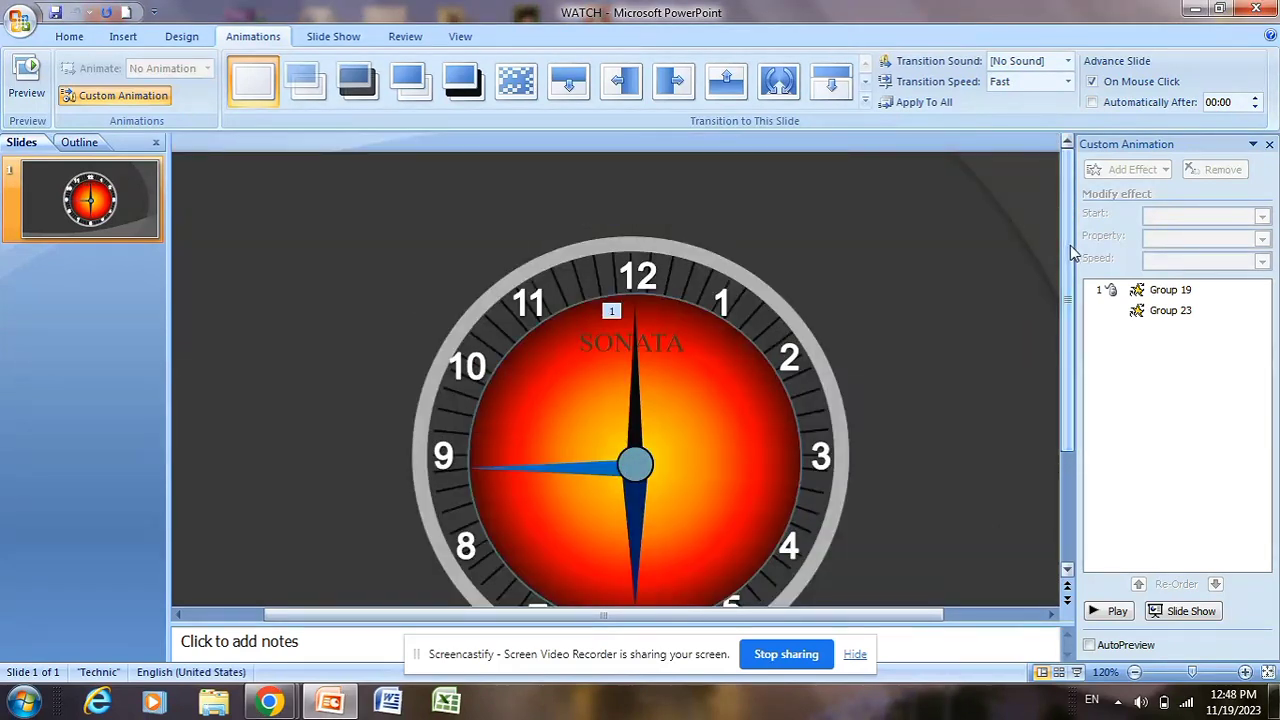
{"action": "scroll", "coordinate": [1067, 400], "scroll_direction": "down", "scroll_amount": 2}
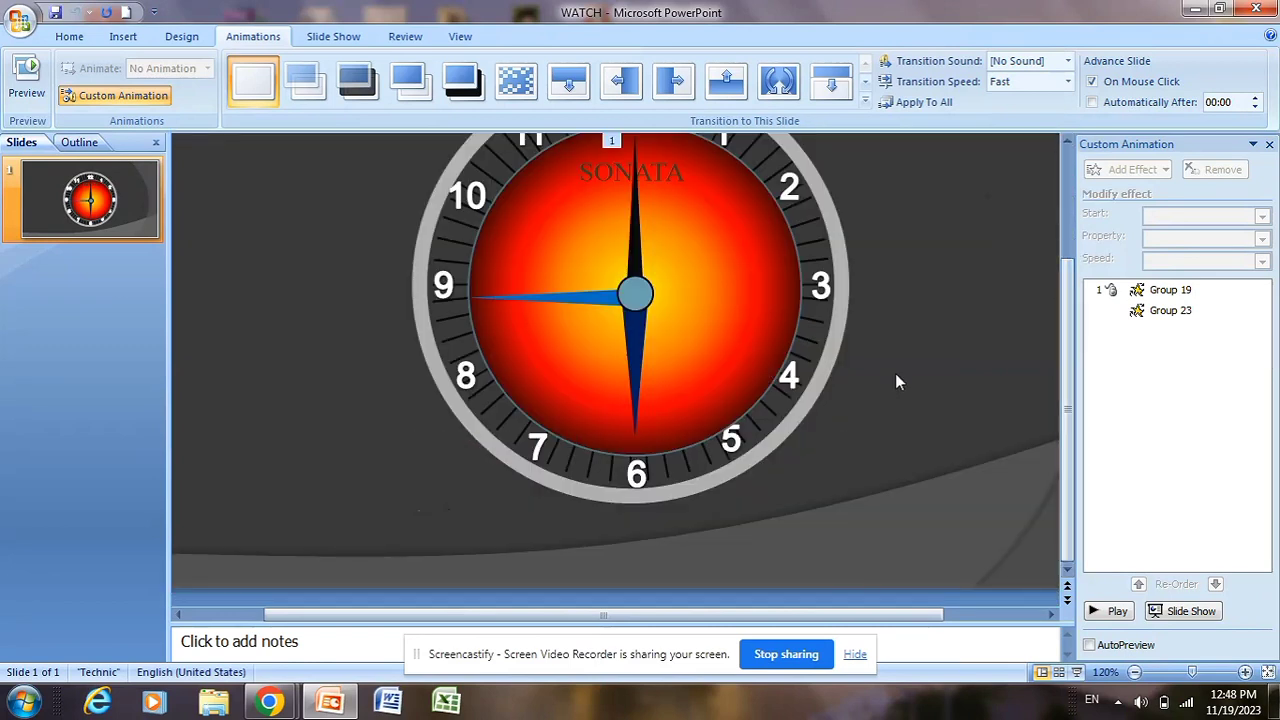
{"action": "scroll", "coordinate": [850, 358], "scroll_direction": "up", "scroll_amount": 1}
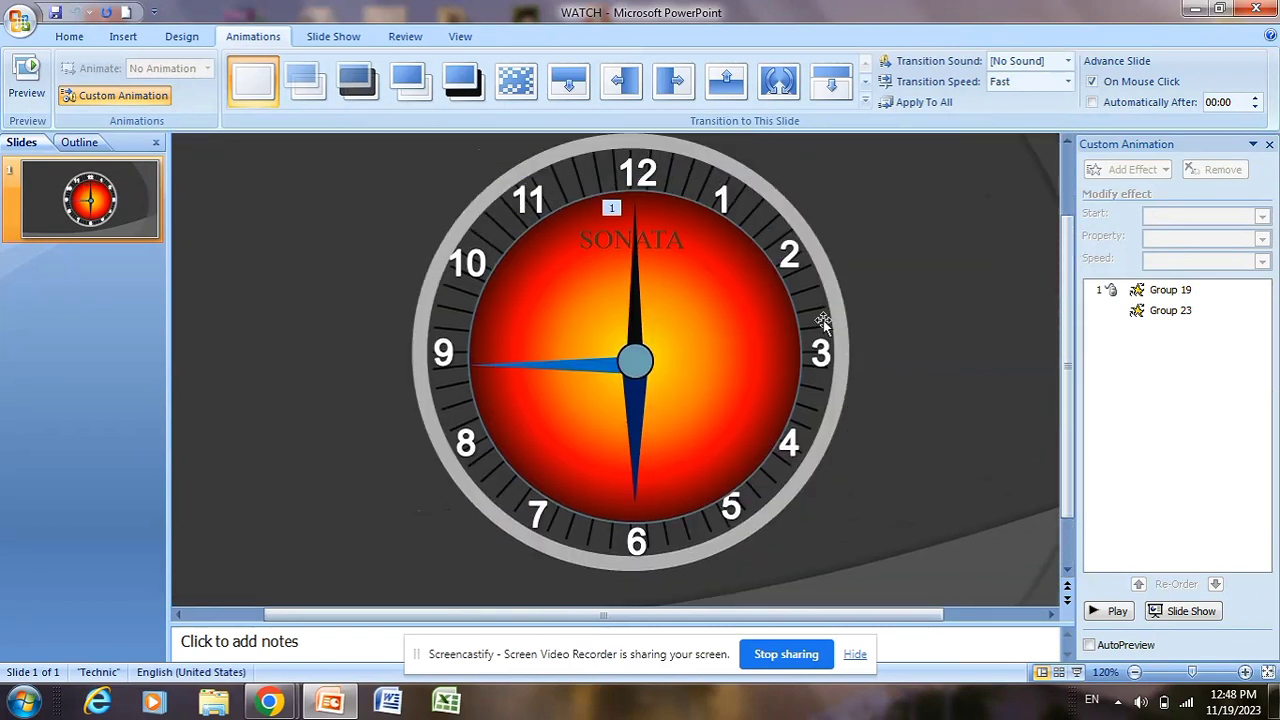
{"action": "scroll", "coordinate": [648, 316], "scroll_direction": "down", "scroll_amount": 1}
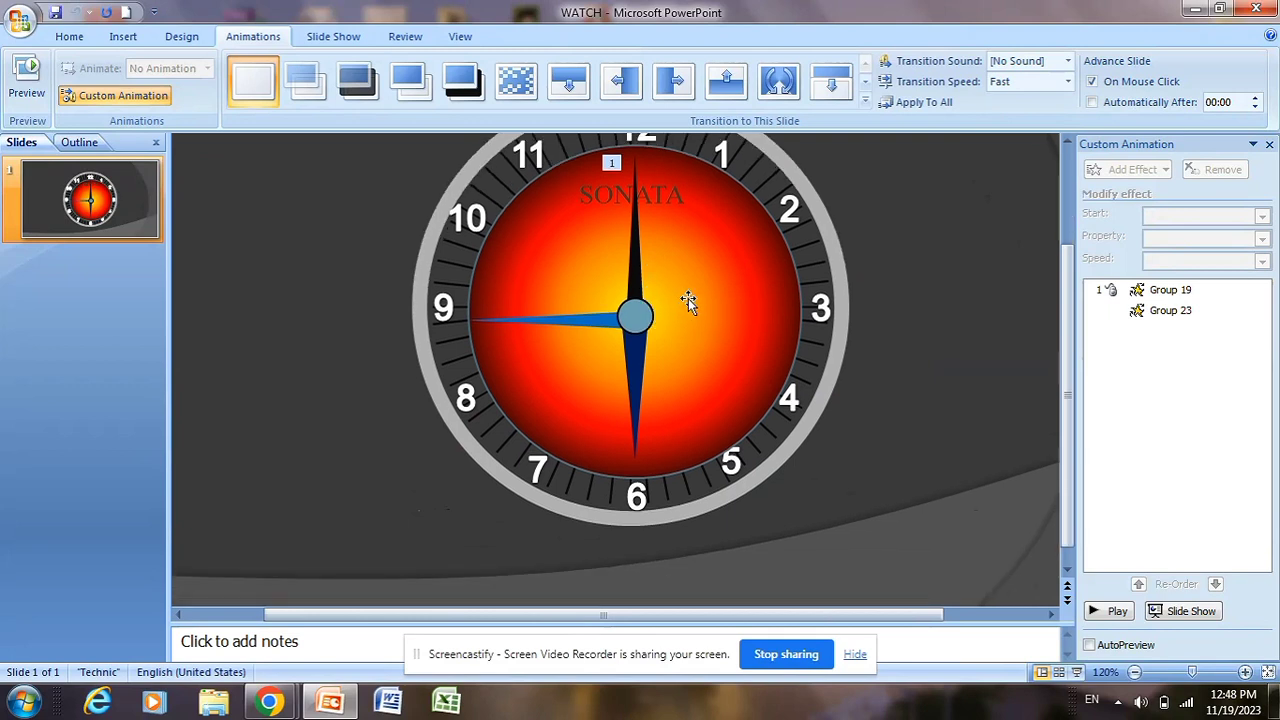
{"action": "scroll", "coordinate": [688, 298], "scroll_direction": "up", "scroll_amount": 2}
{"action": "scroll", "coordinate": [950, 290], "scroll_direction": "down", "scroll_amount": 1}
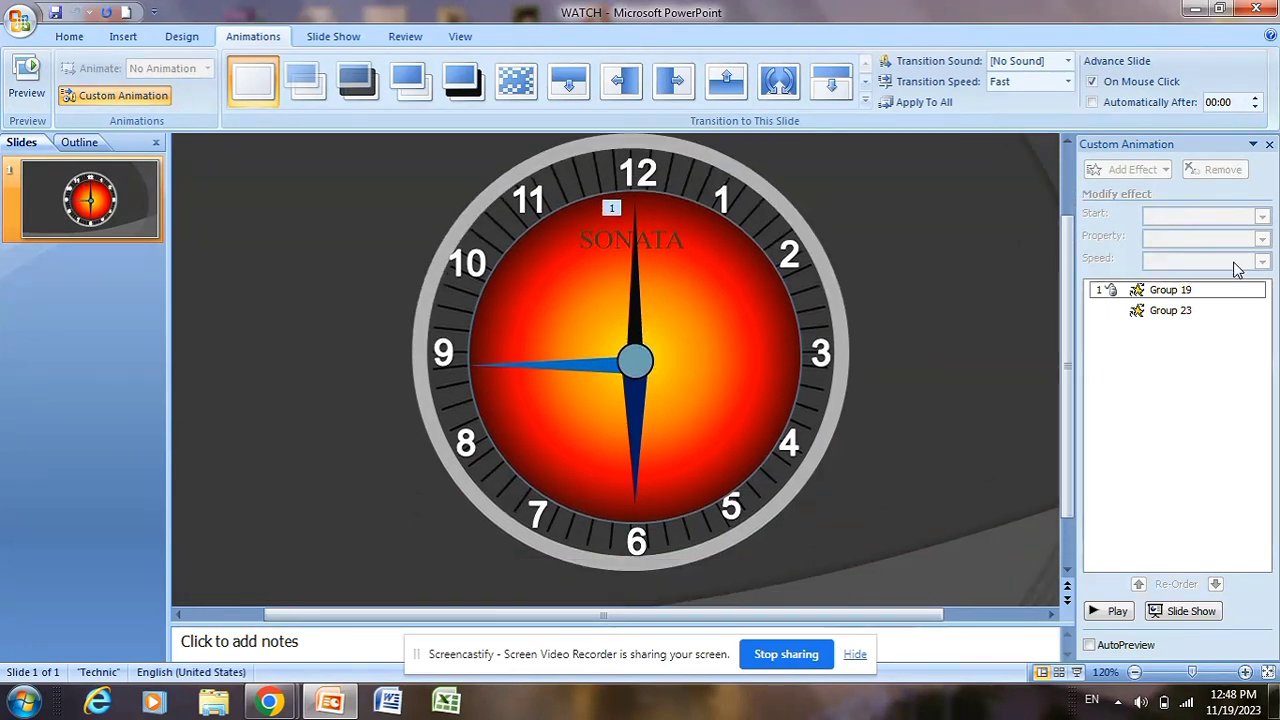
{"action": "left_click_drag", "start_coordinate": [1069, 256], "coordinate": [1066, 193]}
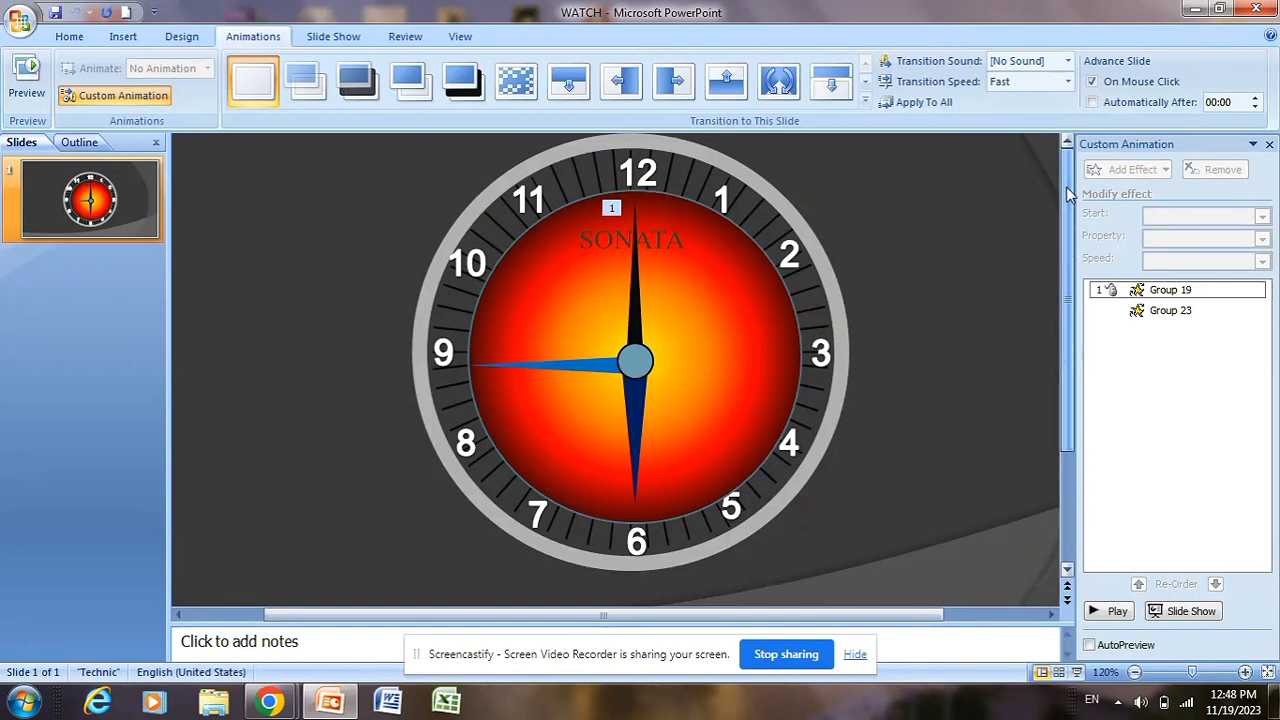
{"action": "scroll", "coordinate": [1002, 228], "scroll_direction": "down", "scroll_amount": 1}
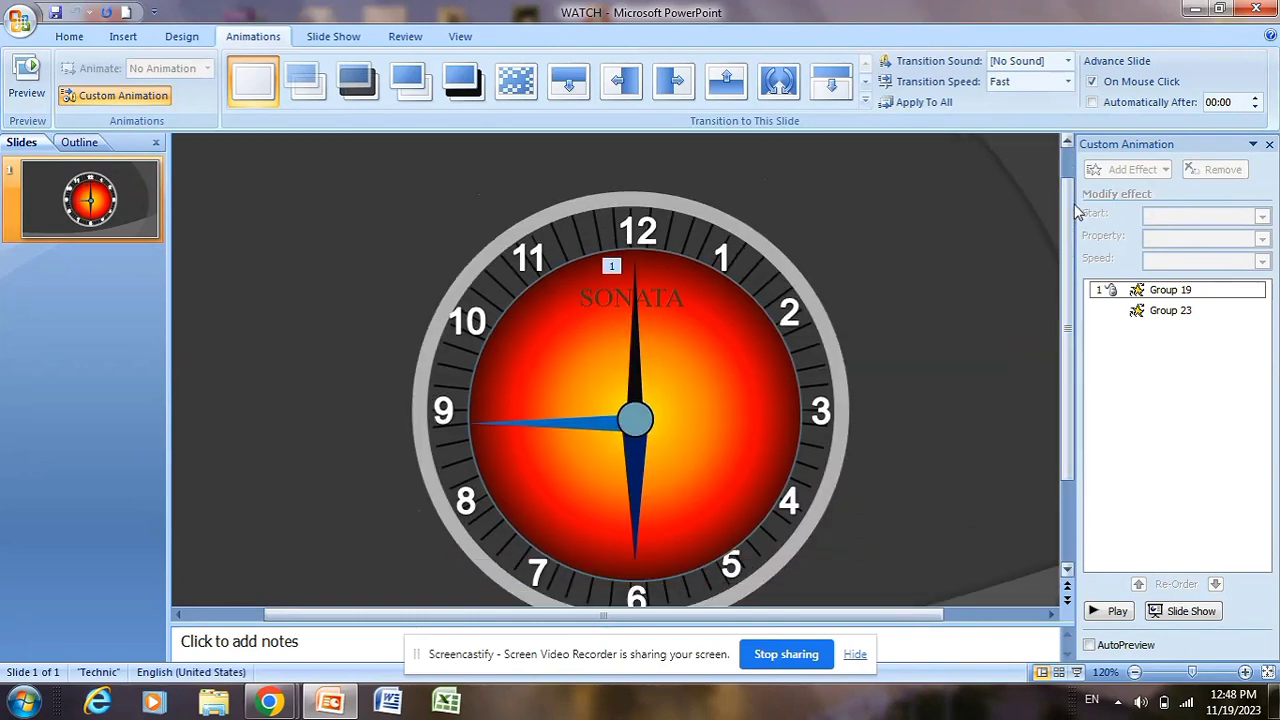
{"action": "left_click_drag", "start_coordinate": [1068, 215], "coordinate": [1067, 275]}
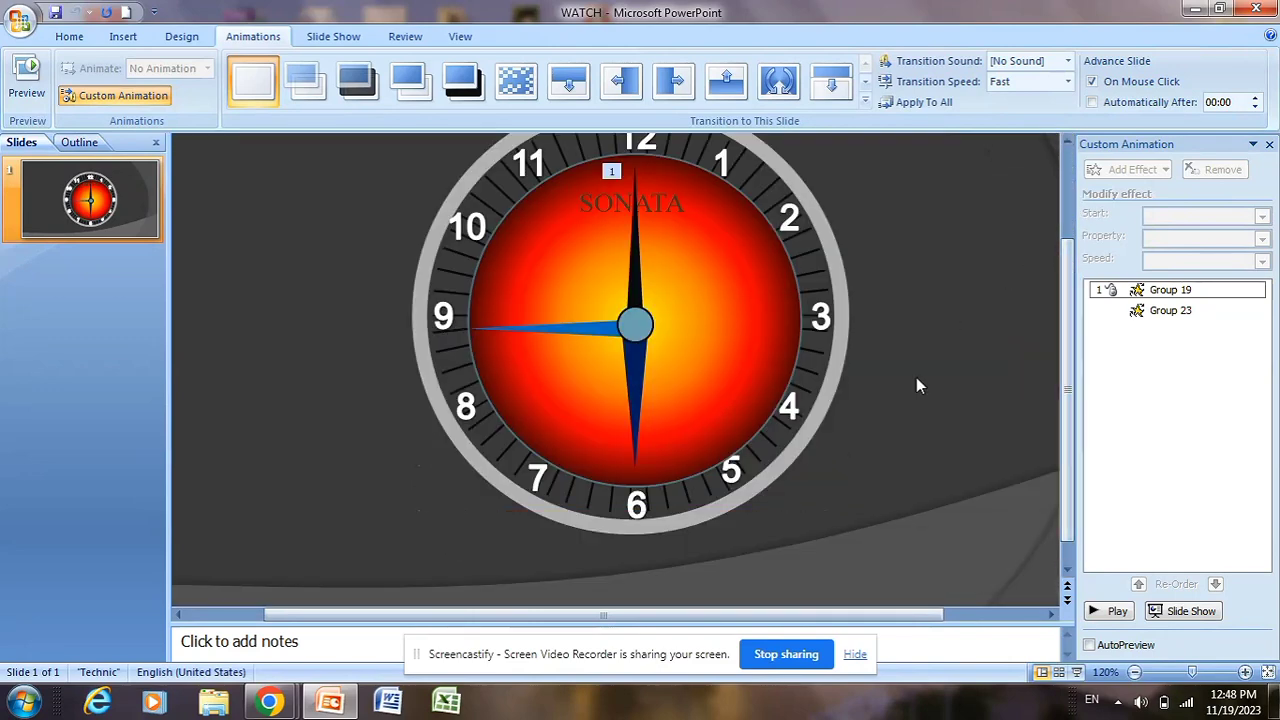
{"action": "scroll", "coordinate": [918, 384], "scroll_direction": "up", "scroll_amount": 2}
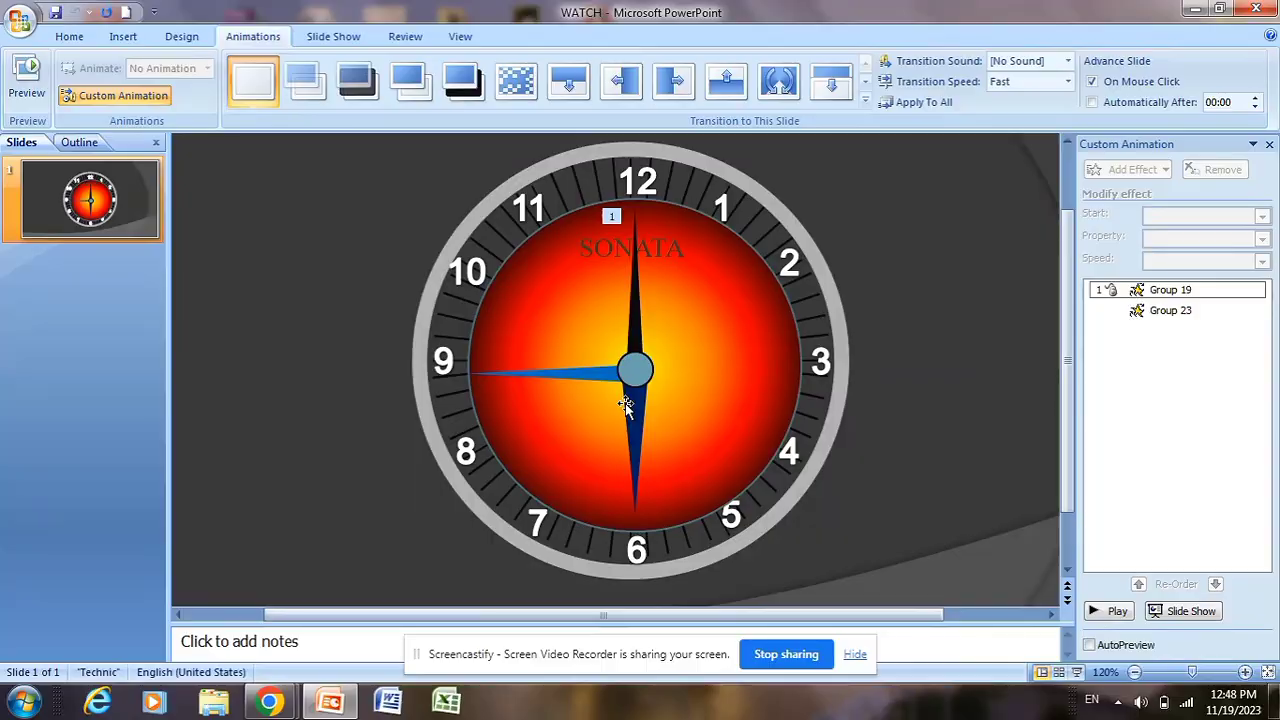
{"action": "key", "text": "F5"}
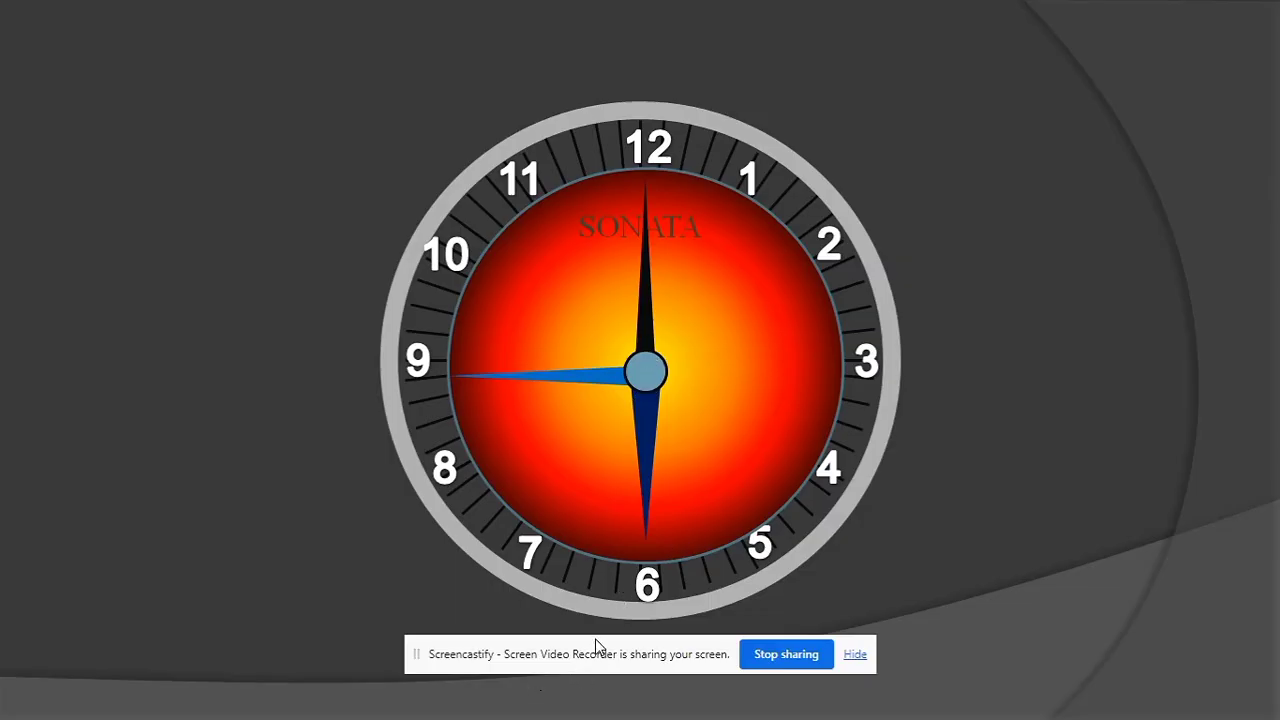
- Play the hands' spin animation in the show, then exit back to Normal view
{"action": "left_click_drag", "start_coordinate": [684, 648], "coordinate": [1040, 662]}
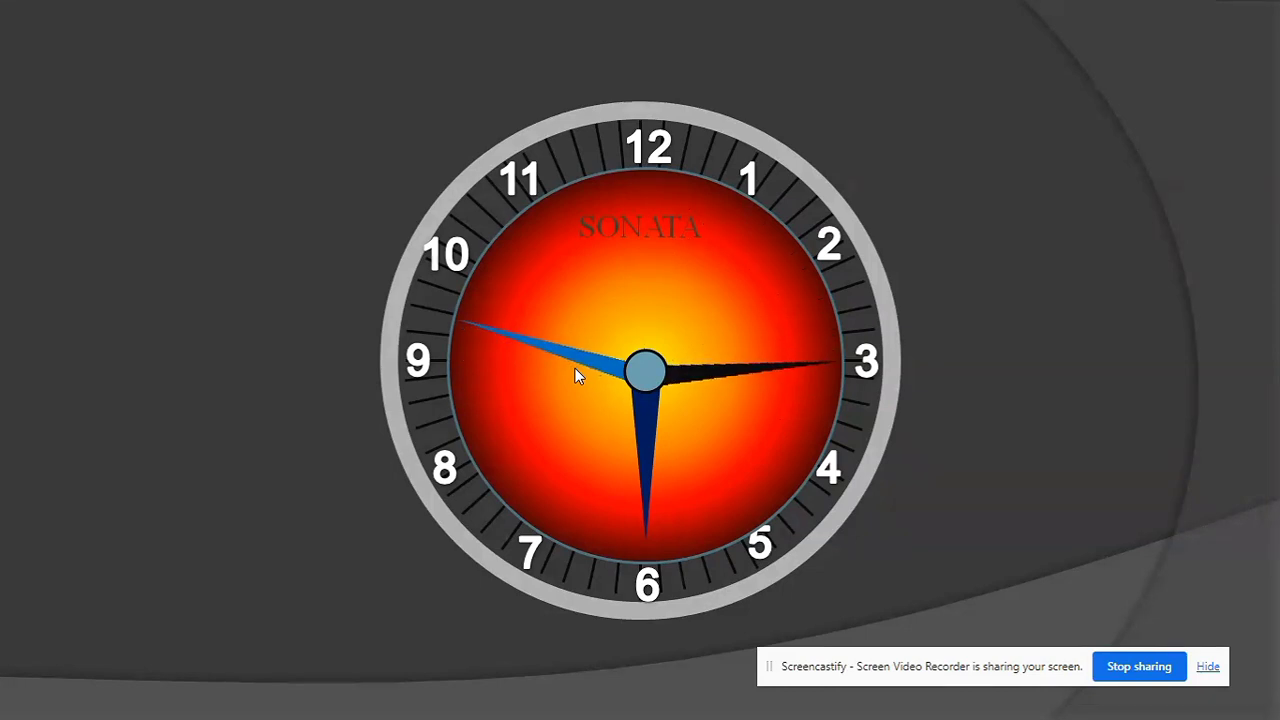
{"action": "key", "text": "Escape"}
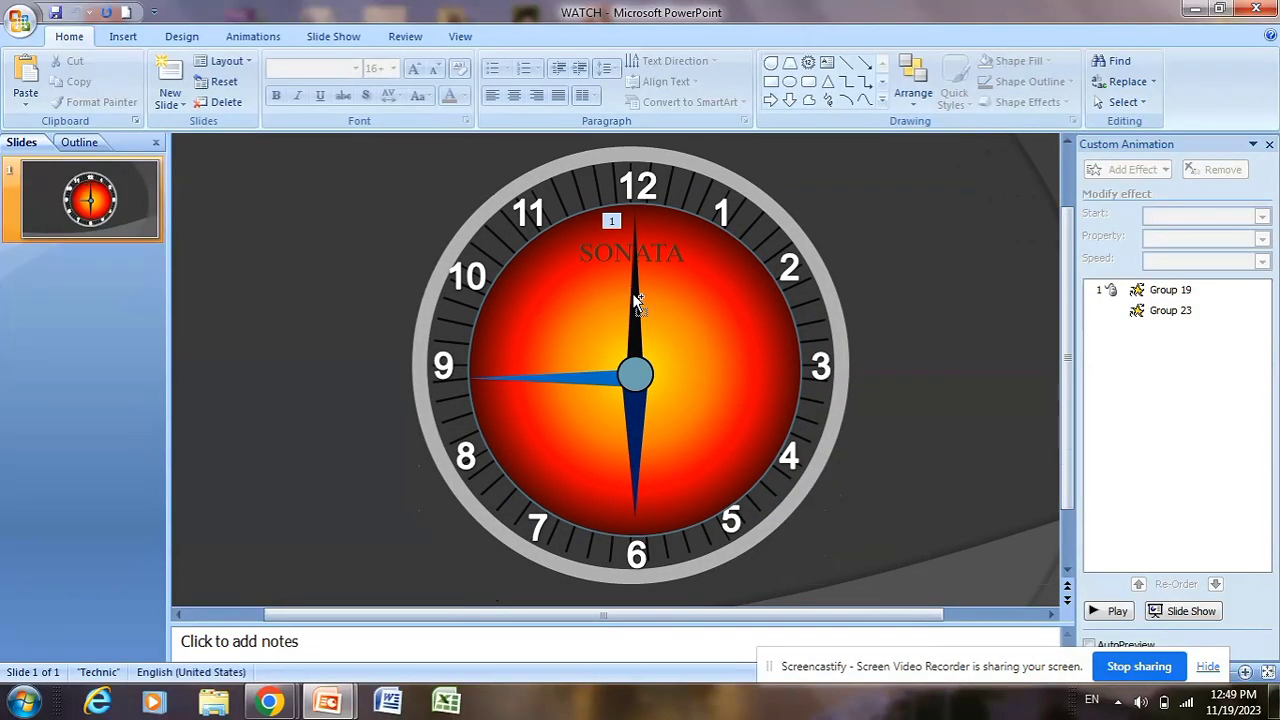
- Create a new presentation with one Blank layout slide and delete the title slide
{"action": "key", "text": "ctrl+n"}
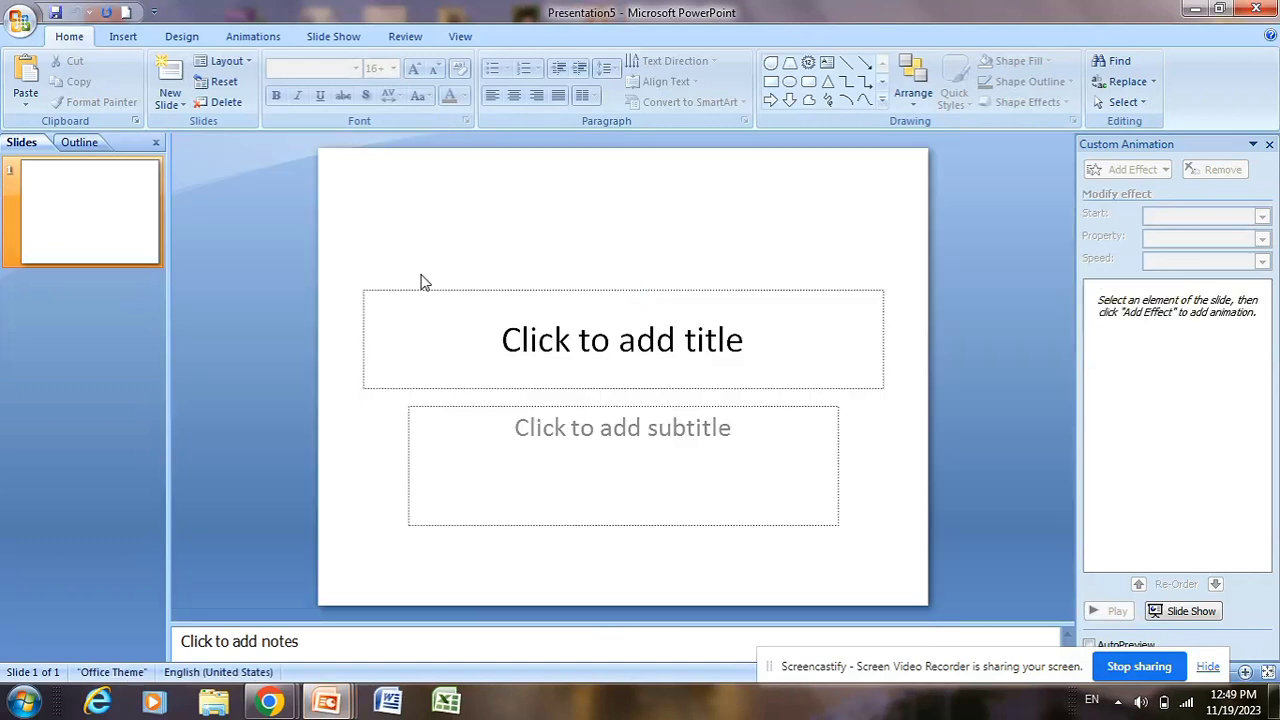
{"action": "left_click", "coordinate": [186, 106]}
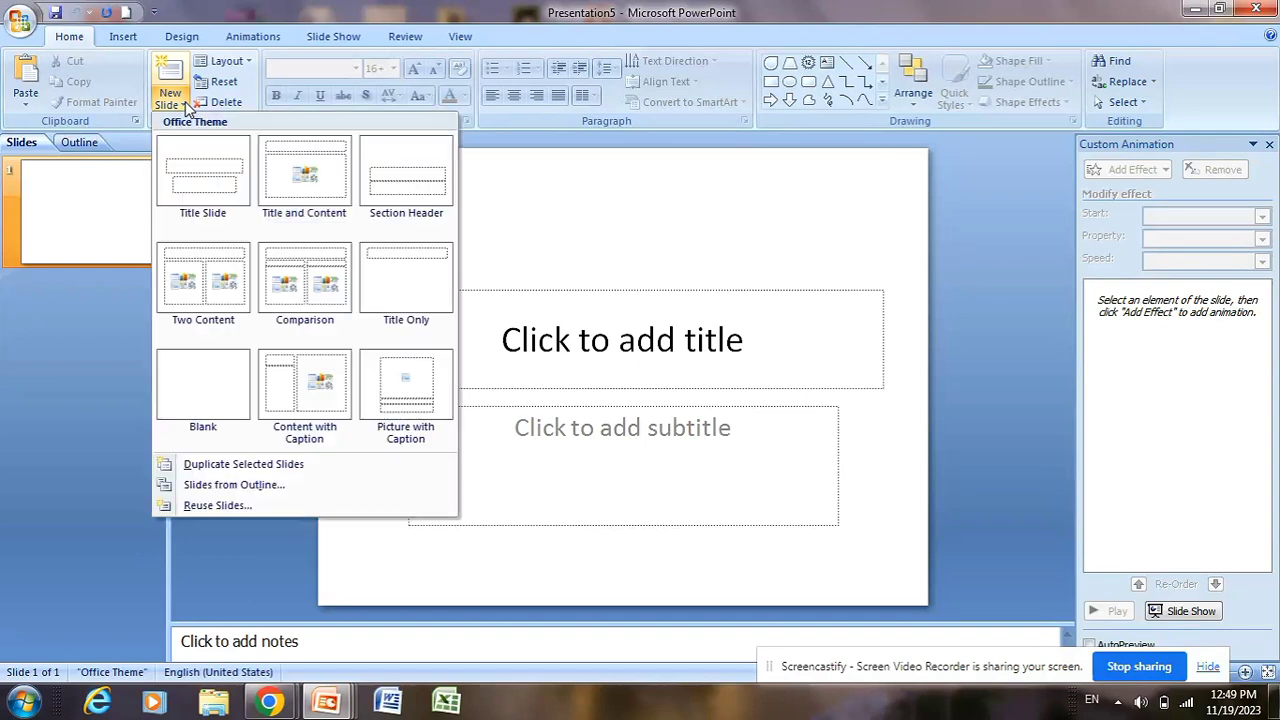
{"action": "left_click", "coordinate": [221, 383]}
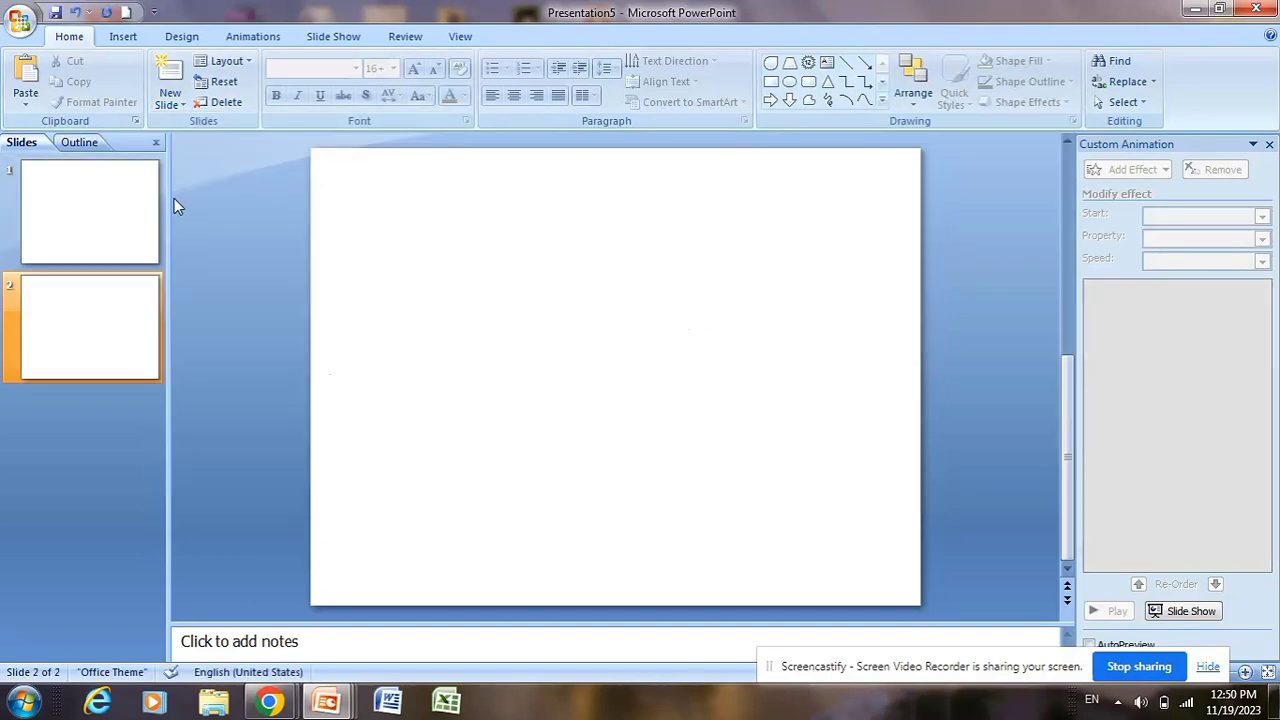
{"action": "left_click", "coordinate": [126, 213]}
{"action": "key", "text": "Delete"}
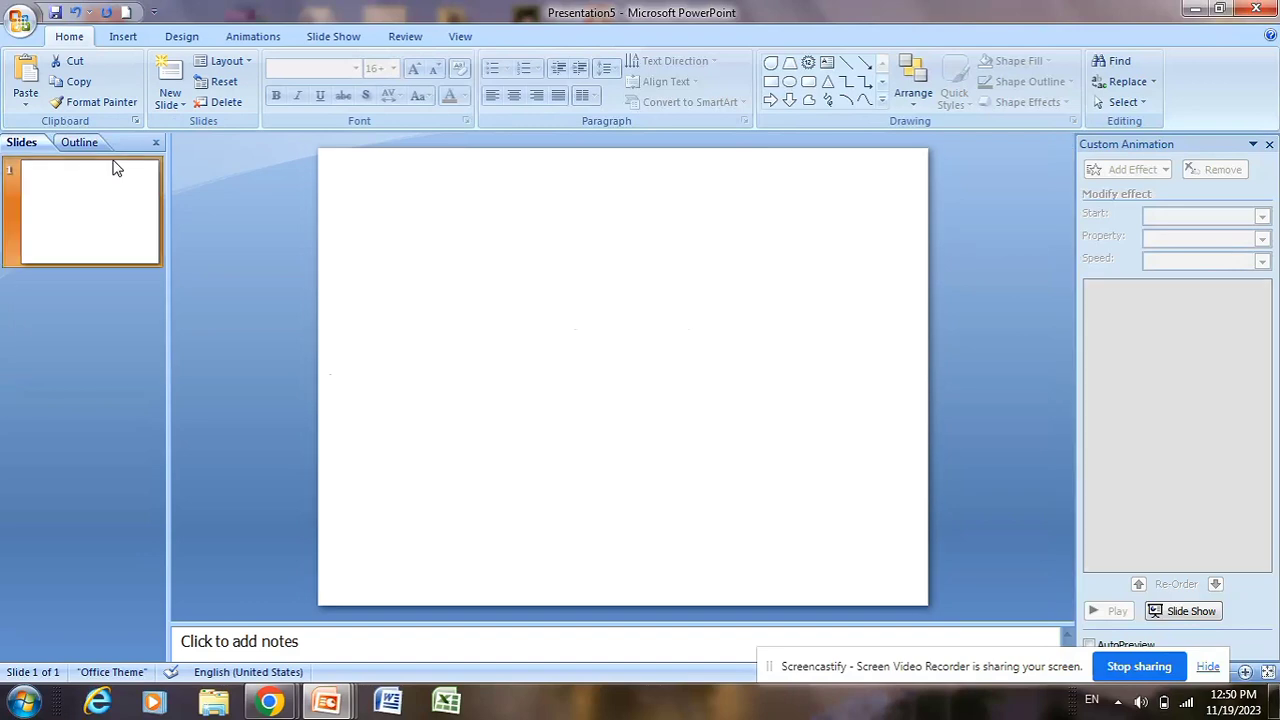
- Set the slide size to On-screen Show (16:9)
{"action": "left_click", "coordinate": [181, 38]}
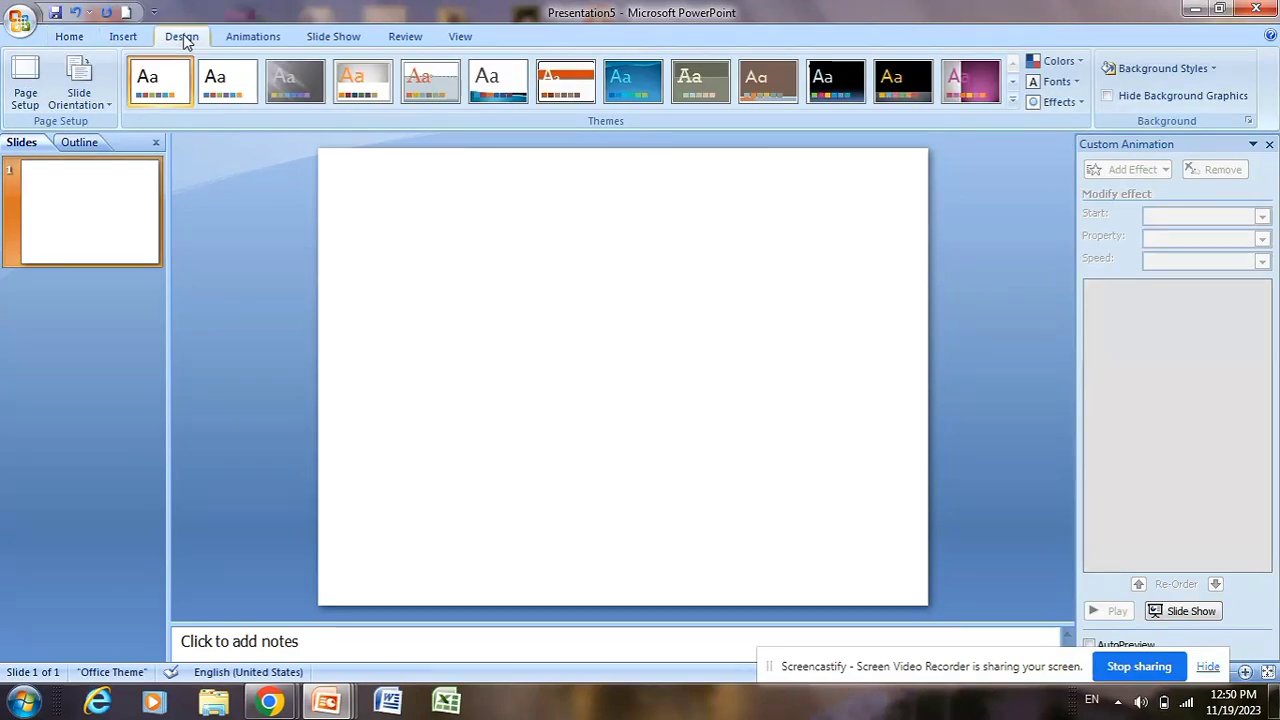
{"action": "left_click", "coordinate": [26, 96]}
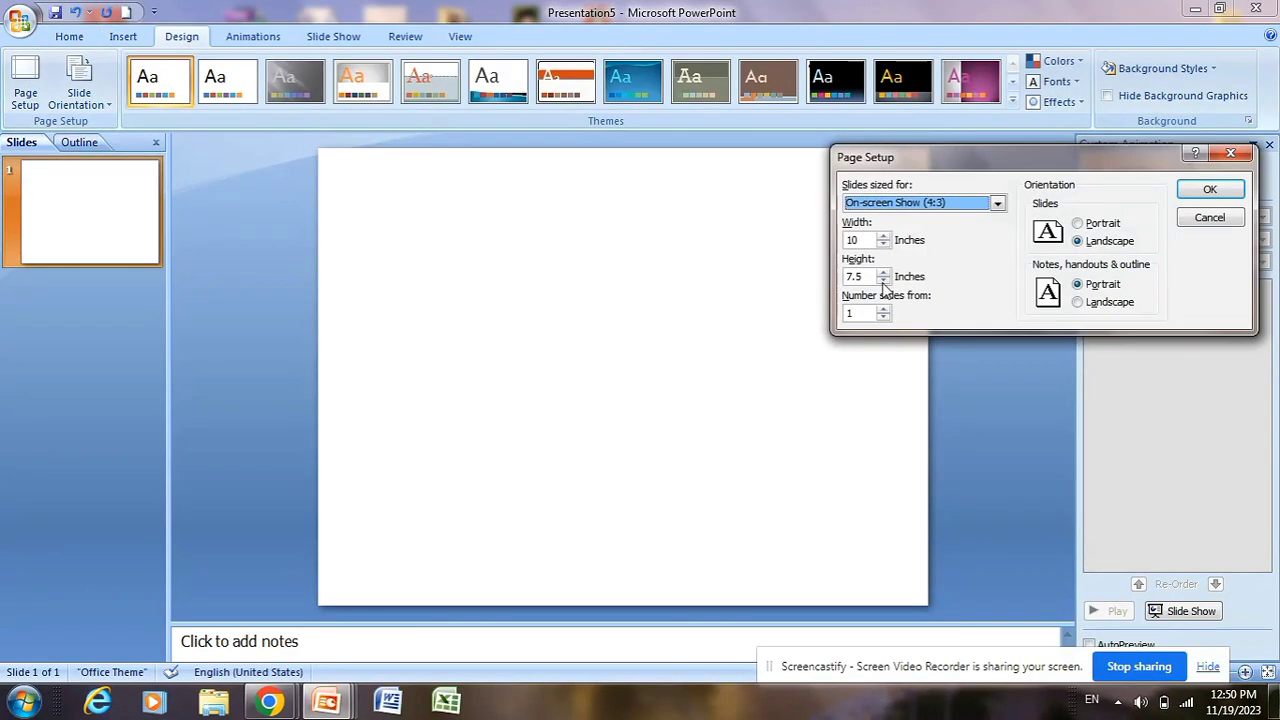
{"action": "left_click", "coordinate": [983, 205]}
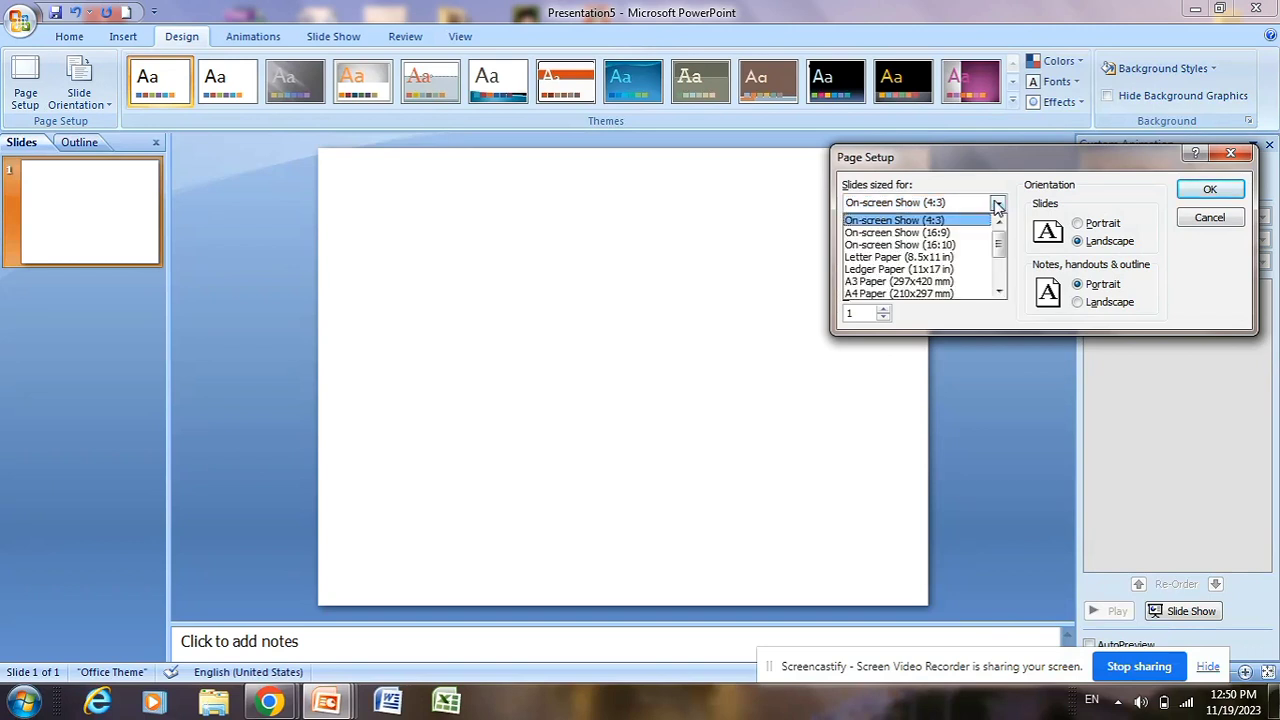
{"action": "left_click", "coordinate": [921, 233]}
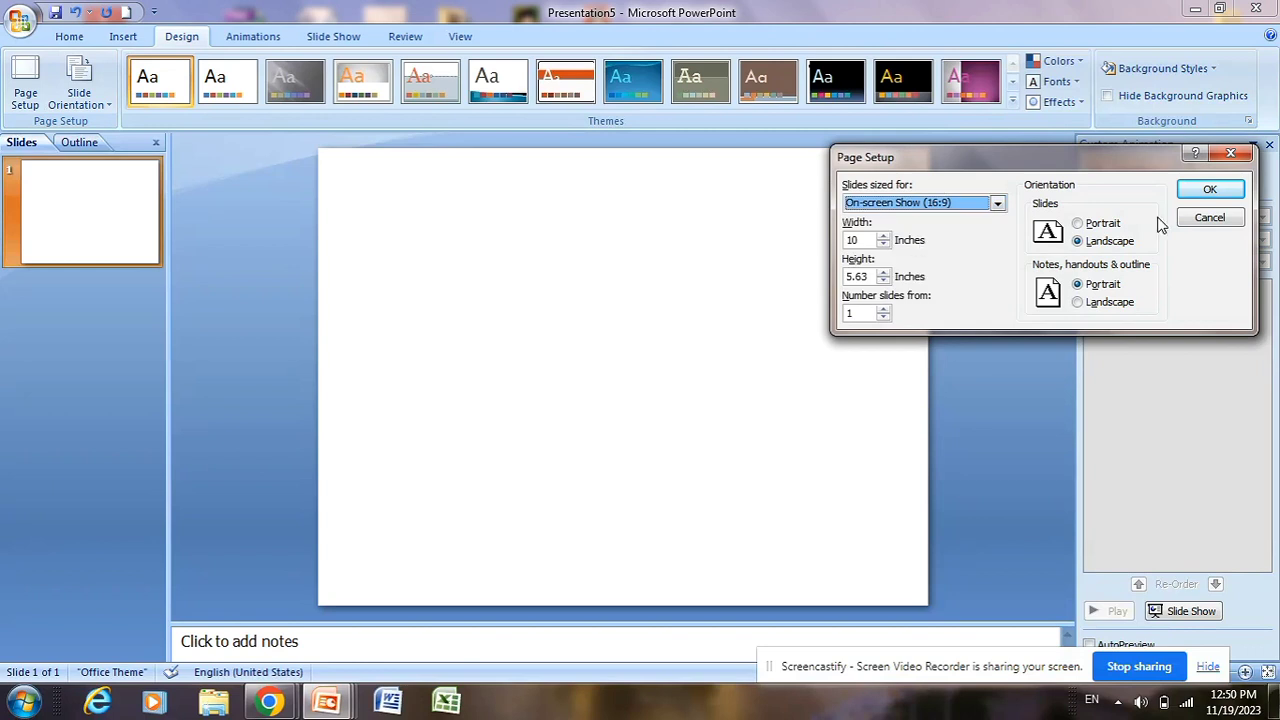
{"action": "left_click", "coordinate": [1215, 190]}
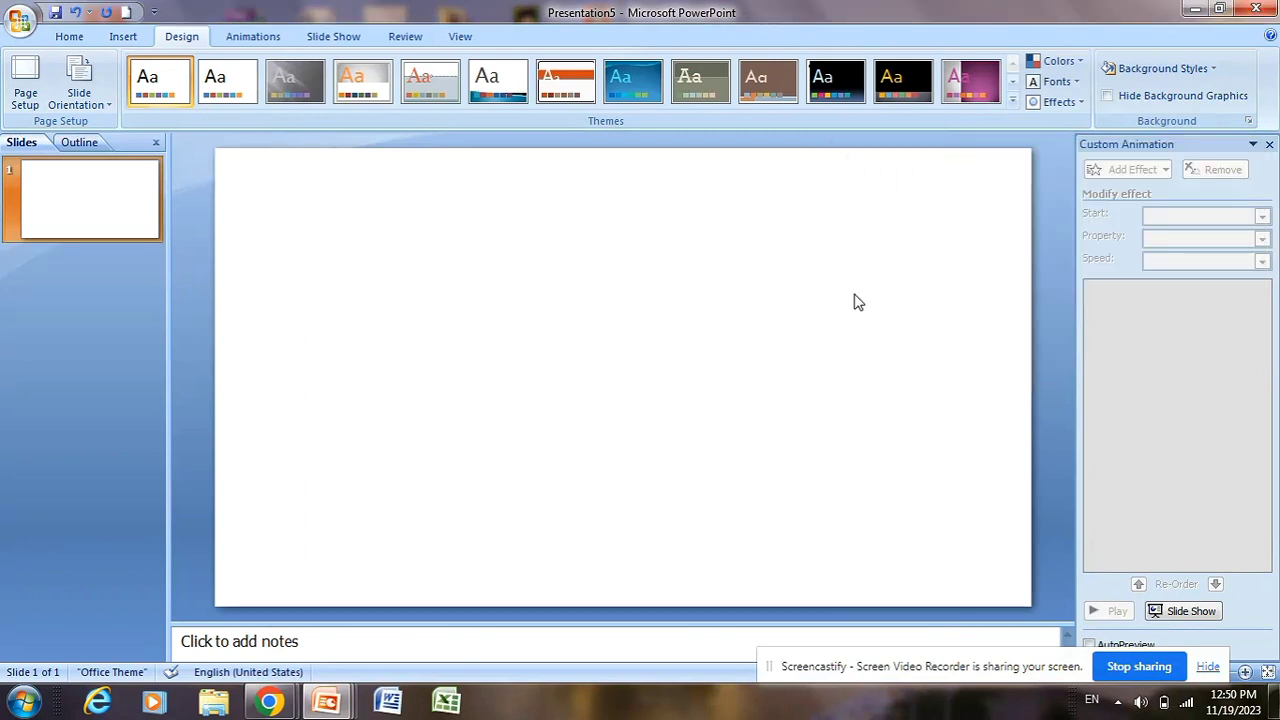
- Close the animation pane, fit the slide to the window, and draw a large oval circle
{"action": "left_click", "coordinate": [1269, 145]}
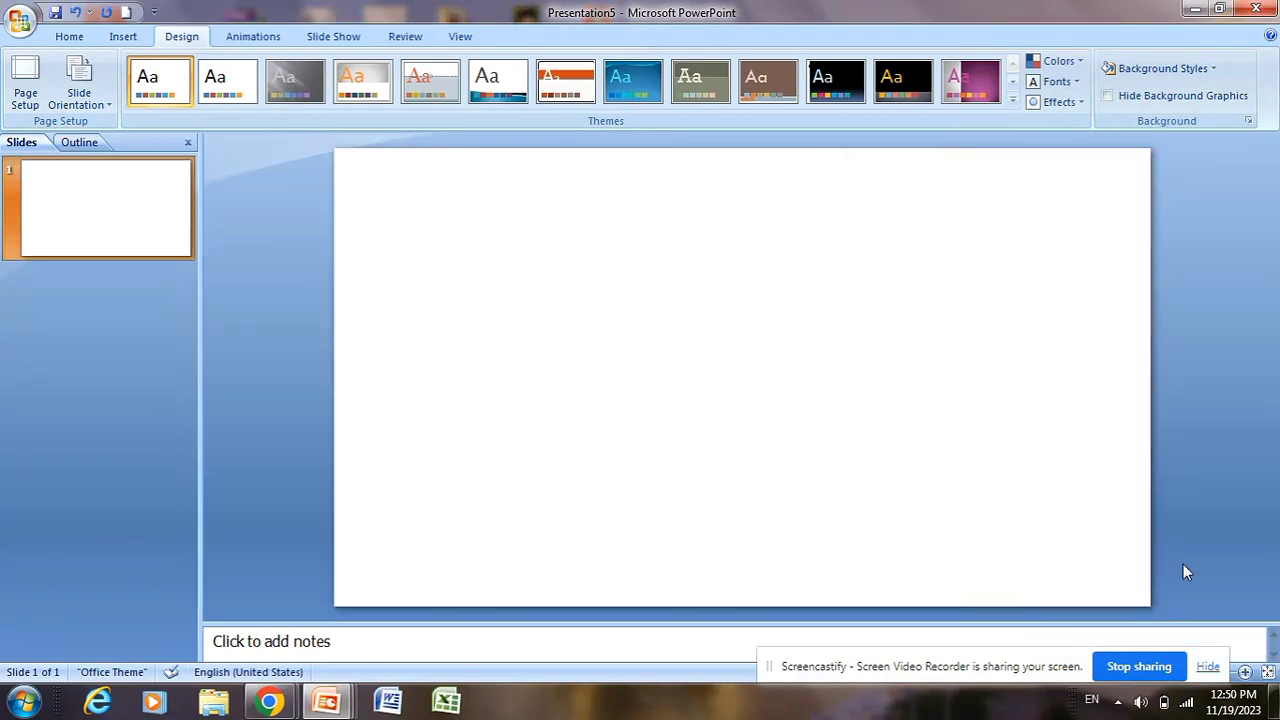
{"action": "left_click", "coordinate": [1245, 672]}
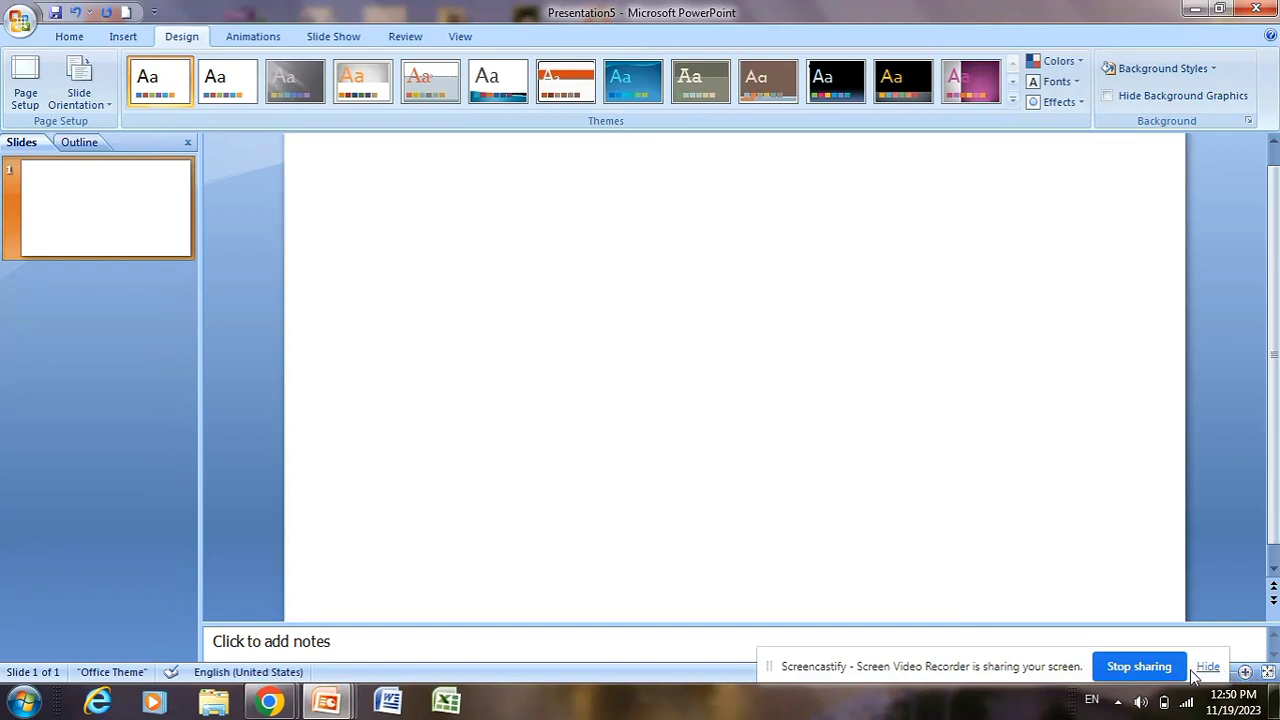
{"action": "left_click_drag", "start_coordinate": [995, 660], "coordinate": [893, 640]}
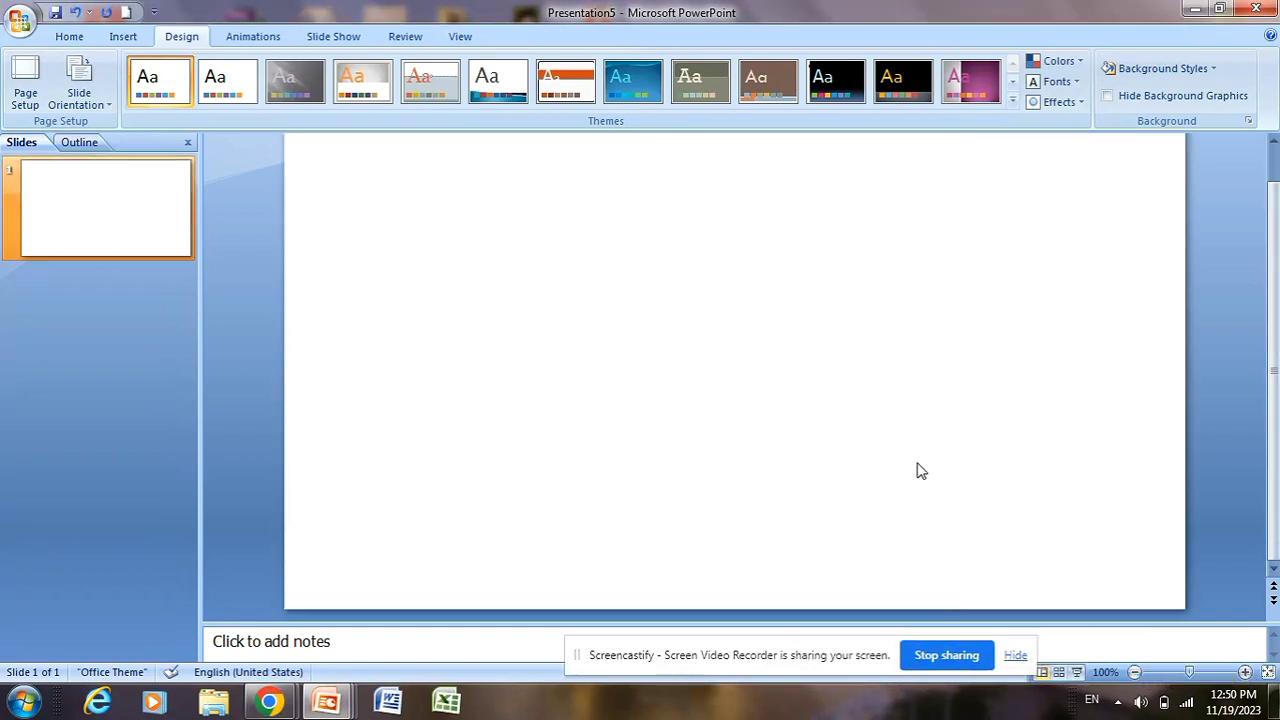
{"action": "scroll", "coordinate": [1041, 600], "scroll_direction": "up", "scroll_amount": 1}
{"action": "left_click", "coordinate": [1135, 673]}
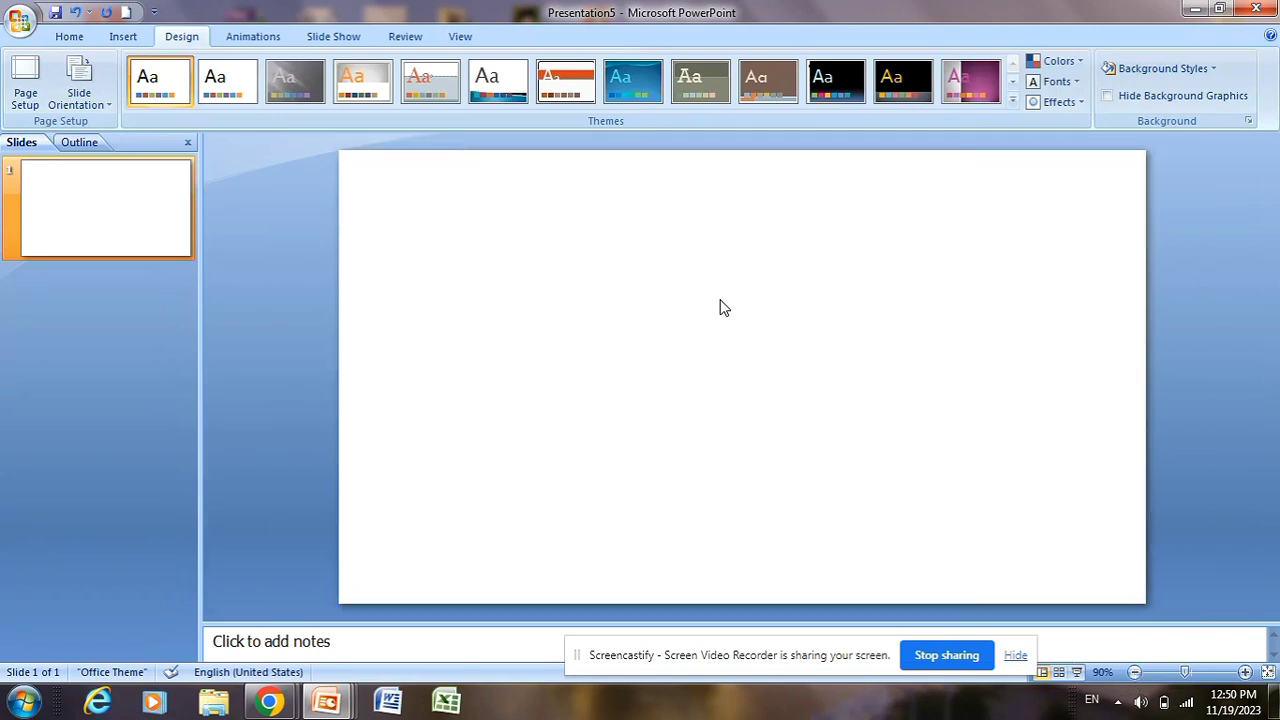
{"action": "left_click", "coordinate": [119, 38]}
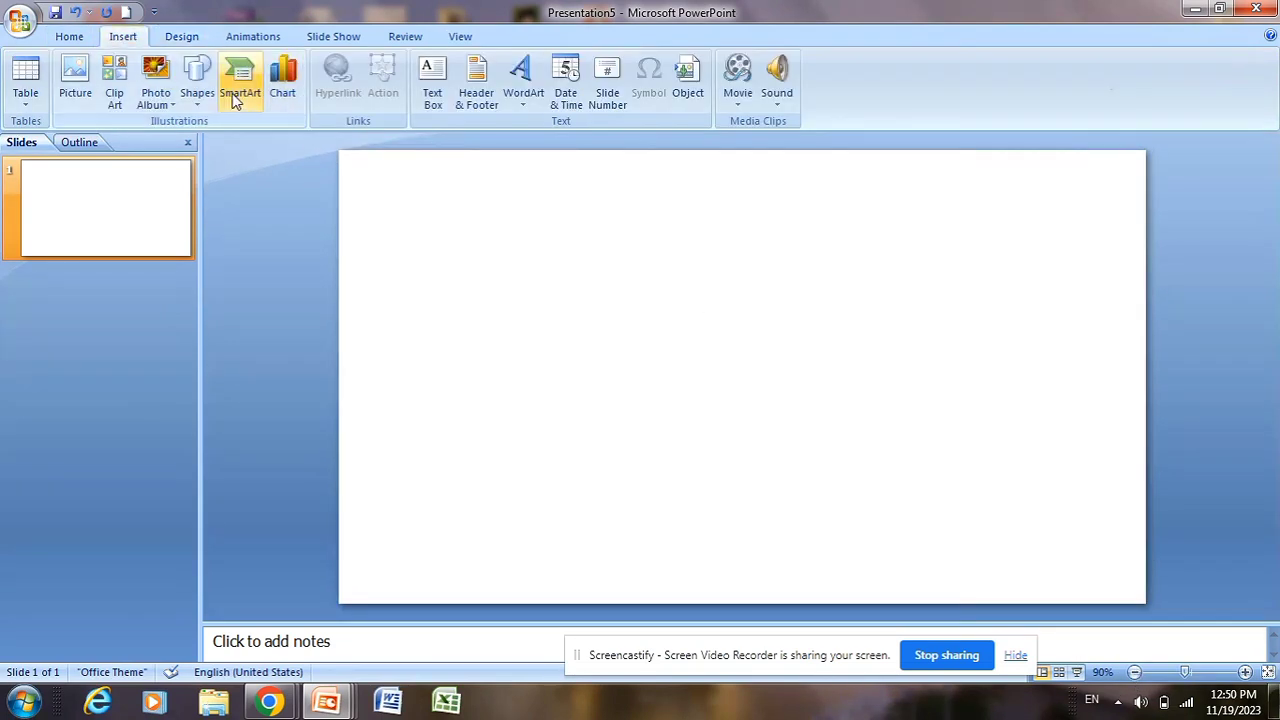
{"action": "left_click", "coordinate": [197, 69]}
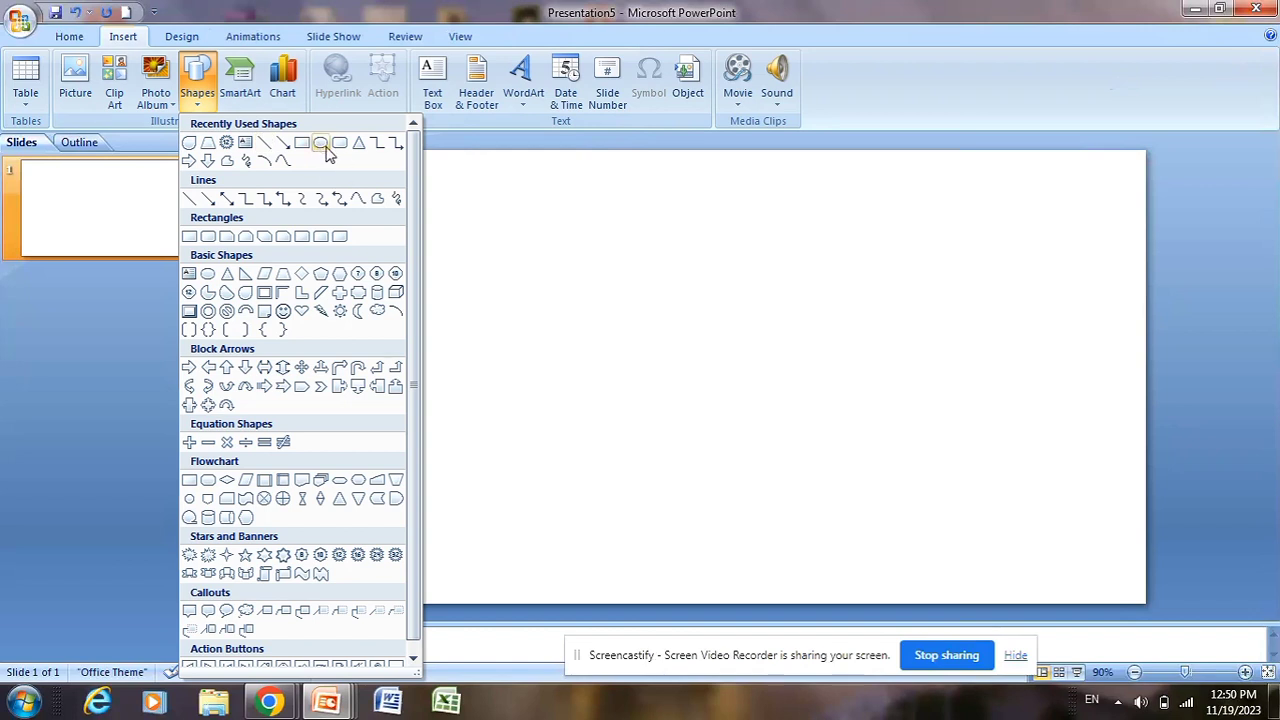
{"action": "left_click", "coordinate": [321, 146]}
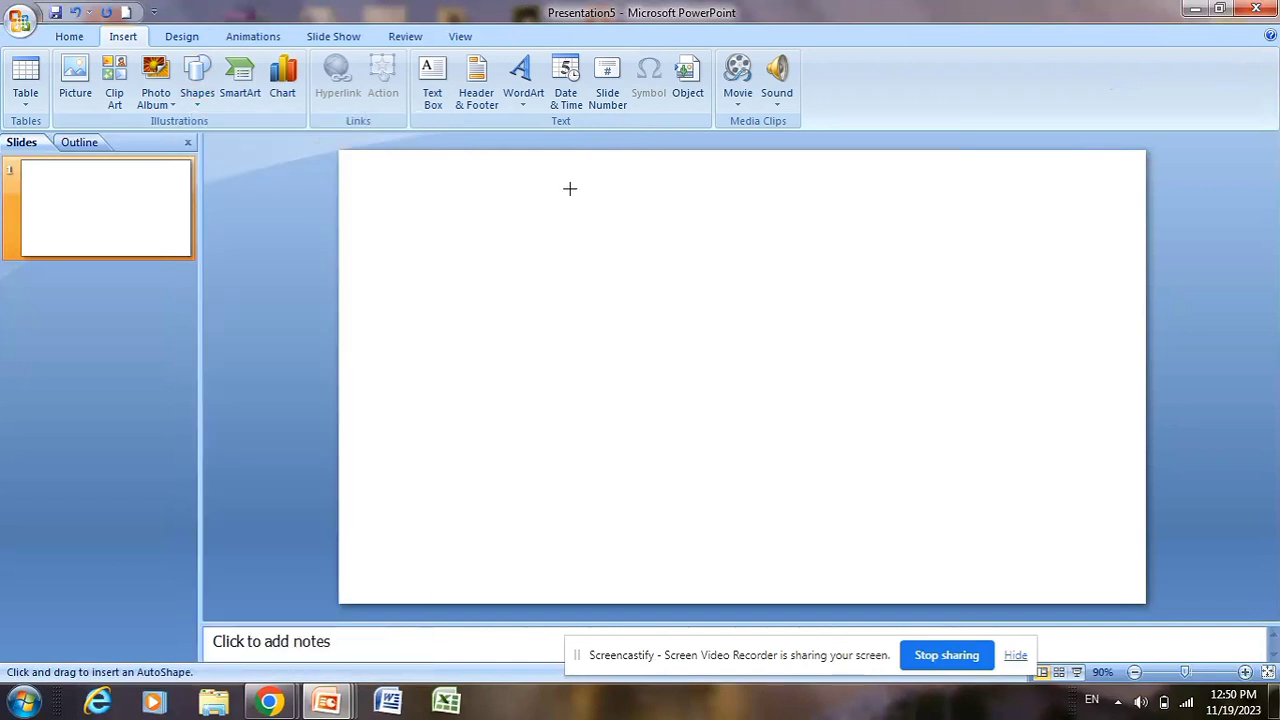
{"action": "left_click_drag", "start_coordinate": [563, 180], "coordinate": [904, 576]}
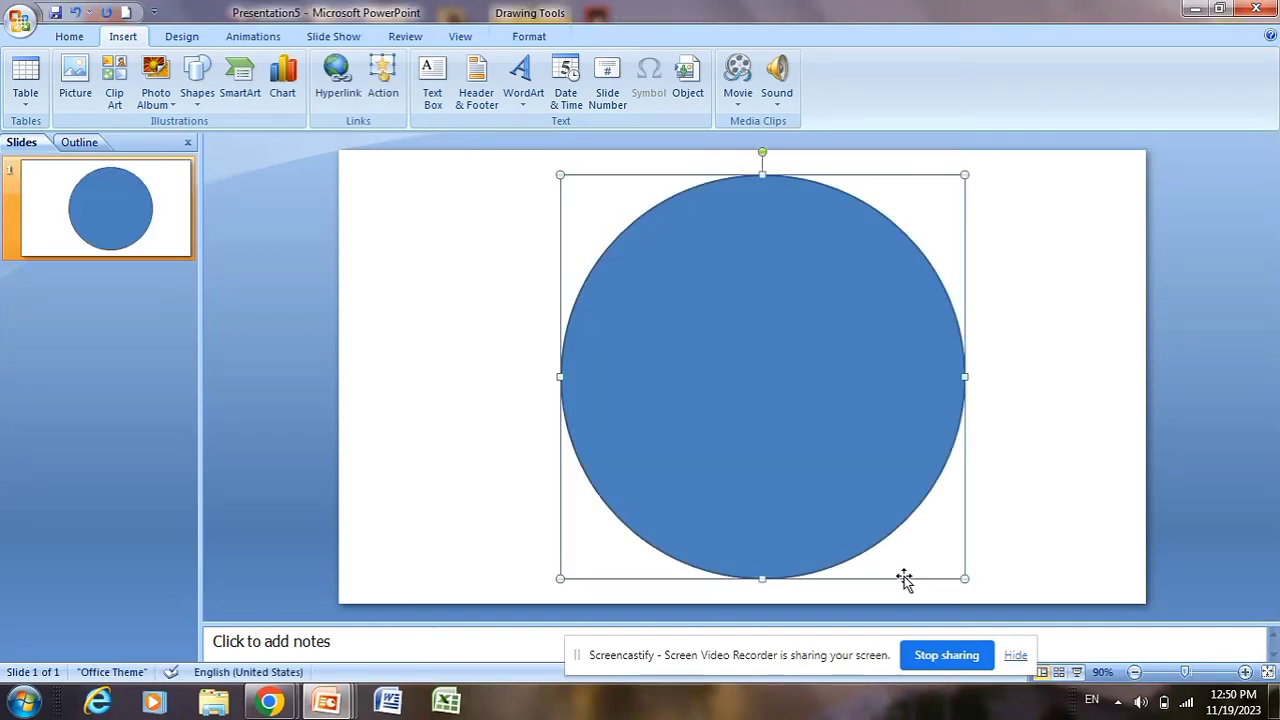
{"action": "left_click", "coordinate": [582, 131]}
- Align the circle to the slide's centre and middle
{"action": "left_click", "coordinate": [714, 271]}
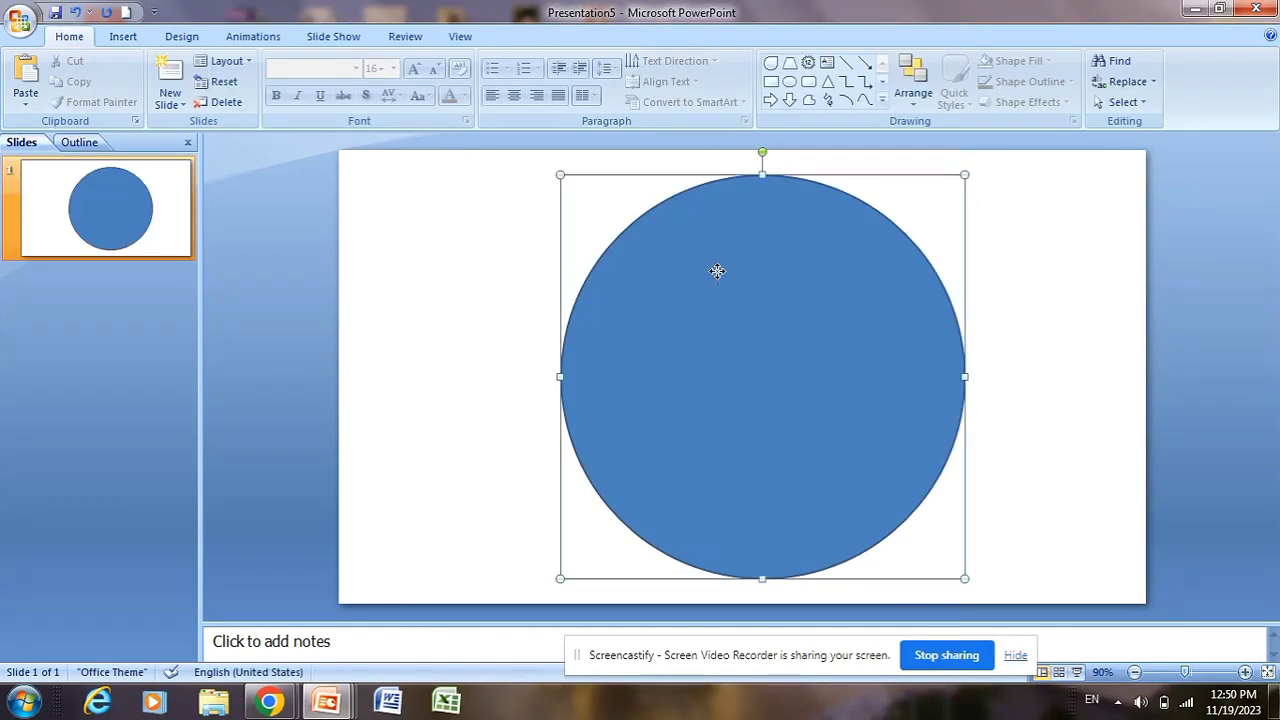
{"action": "left_click", "coordinate": [530, 38]}
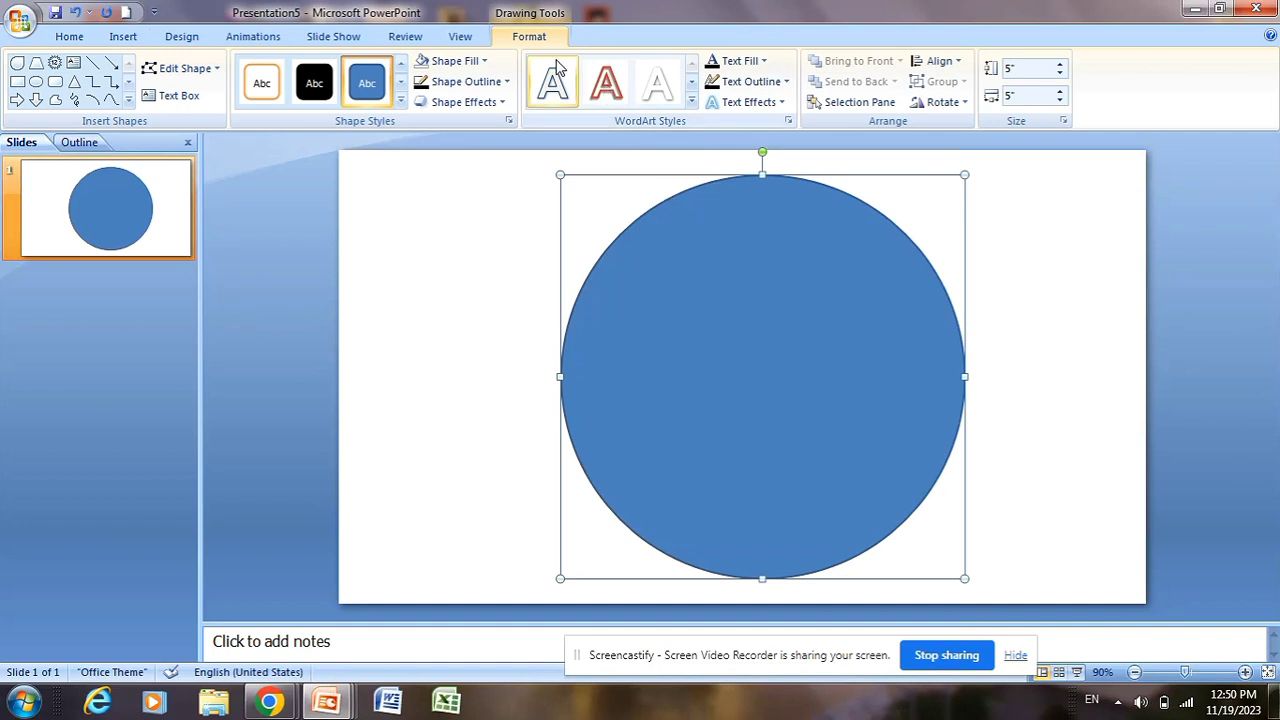
{"action": "left_click", "coordinate": [935, 62]}
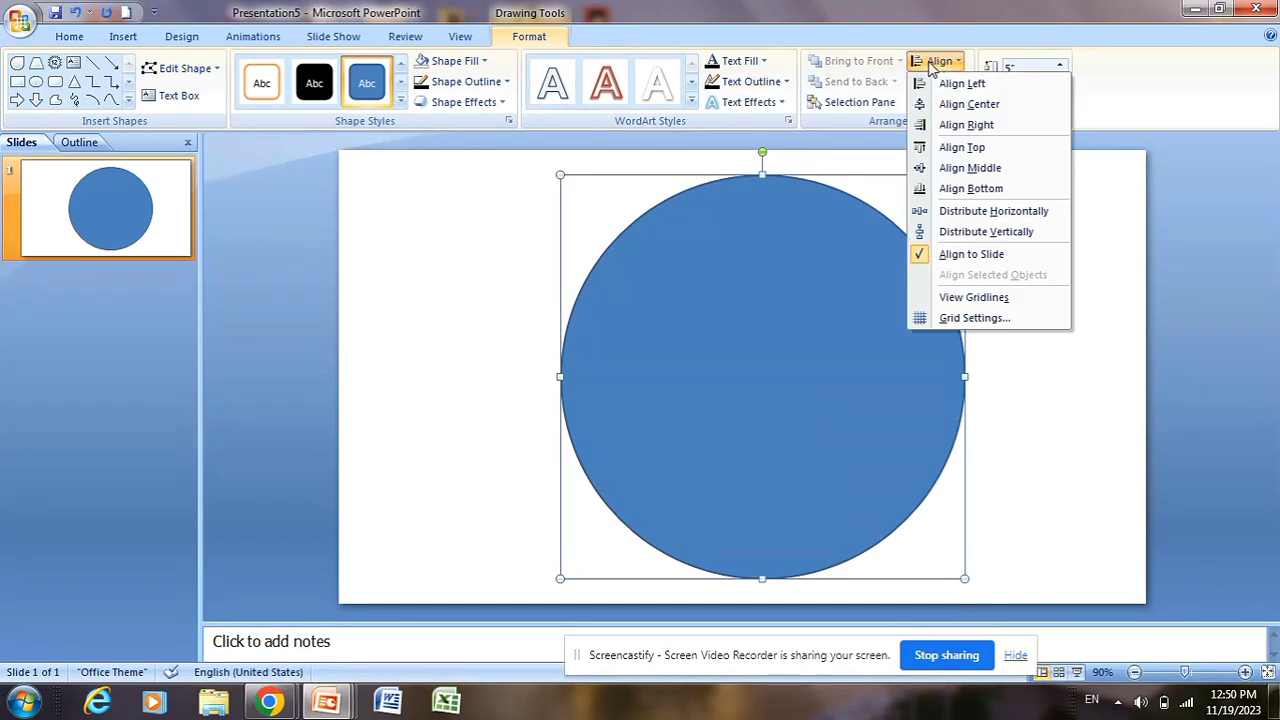
{"action": "left_click", "coordinate": [958, 105]}
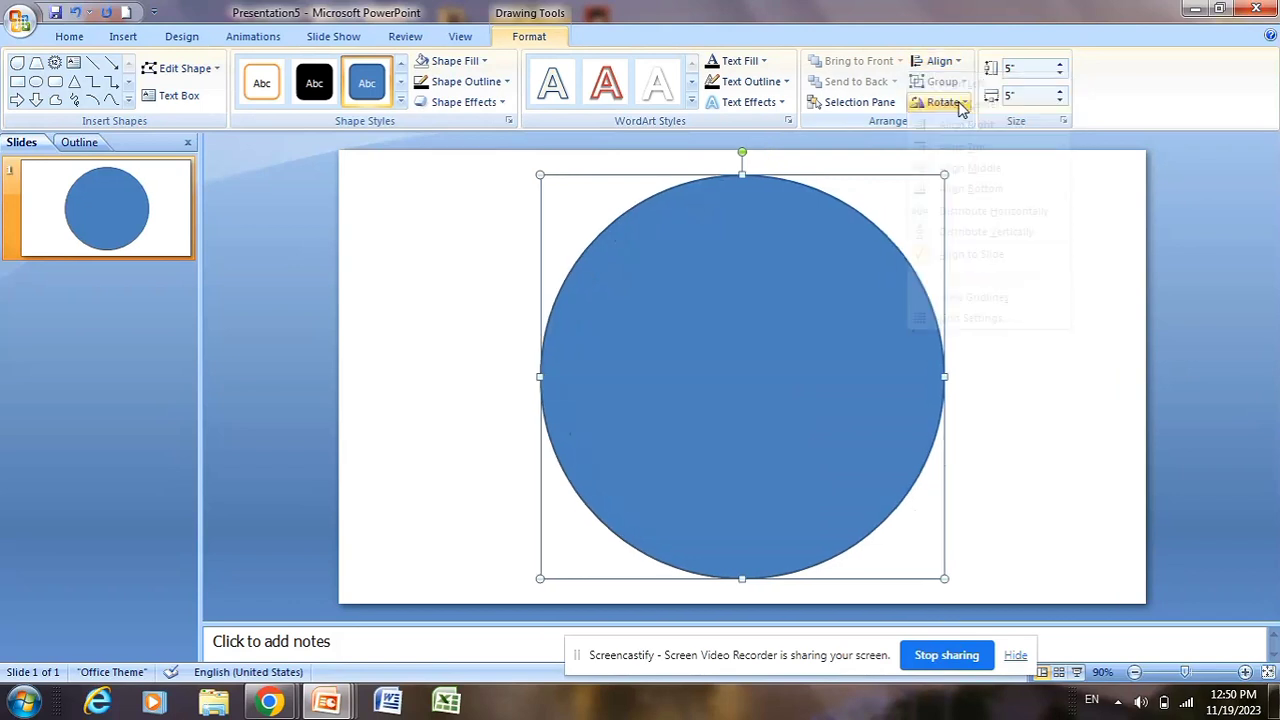
{"action": "left_click", "coordinate": [943, 62]}
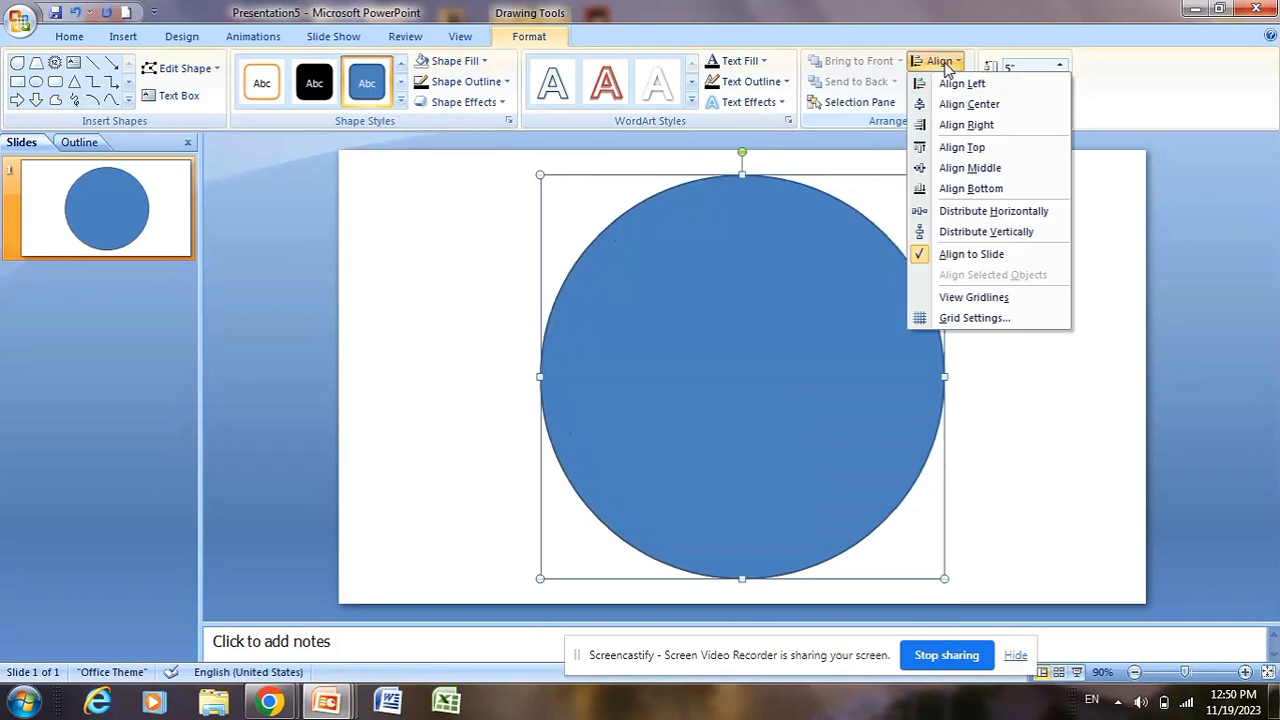
{"action": "left_click", "coordinate": [951, 170]}
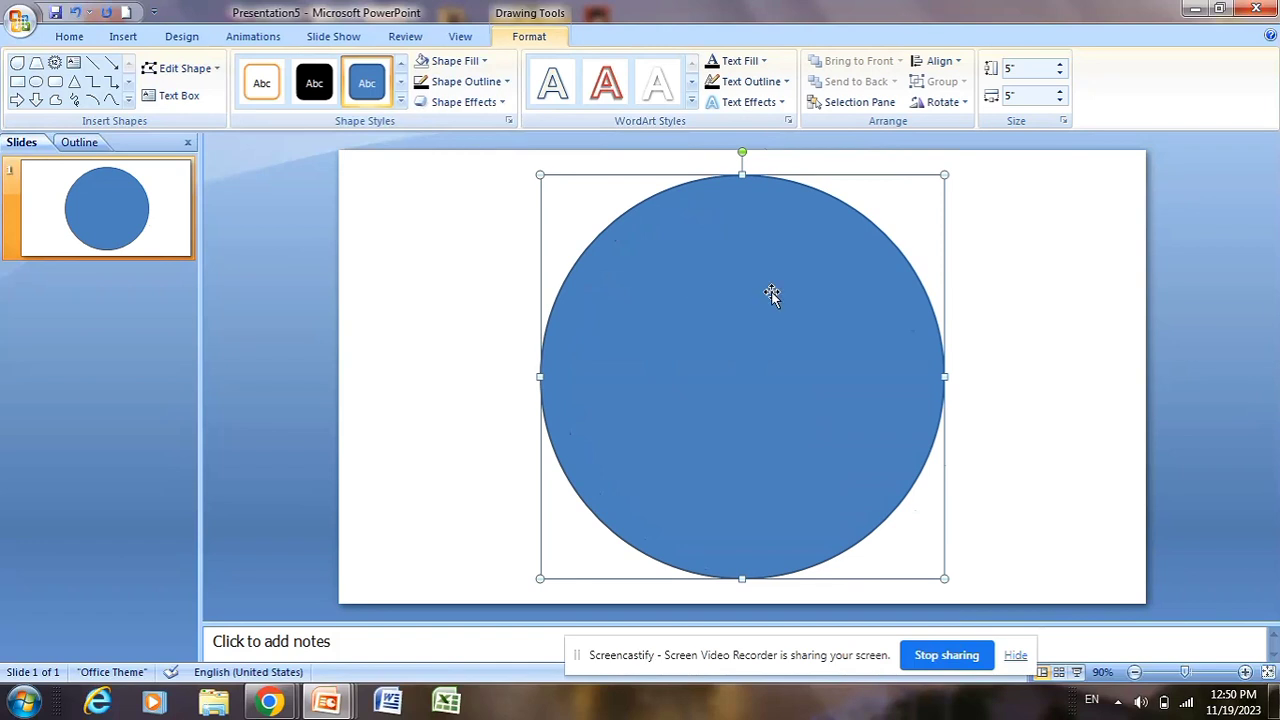
- Remove the circle's fill and set its outline width to 10 pt
{"action": "left_click", "coordinate": [483, 62]}
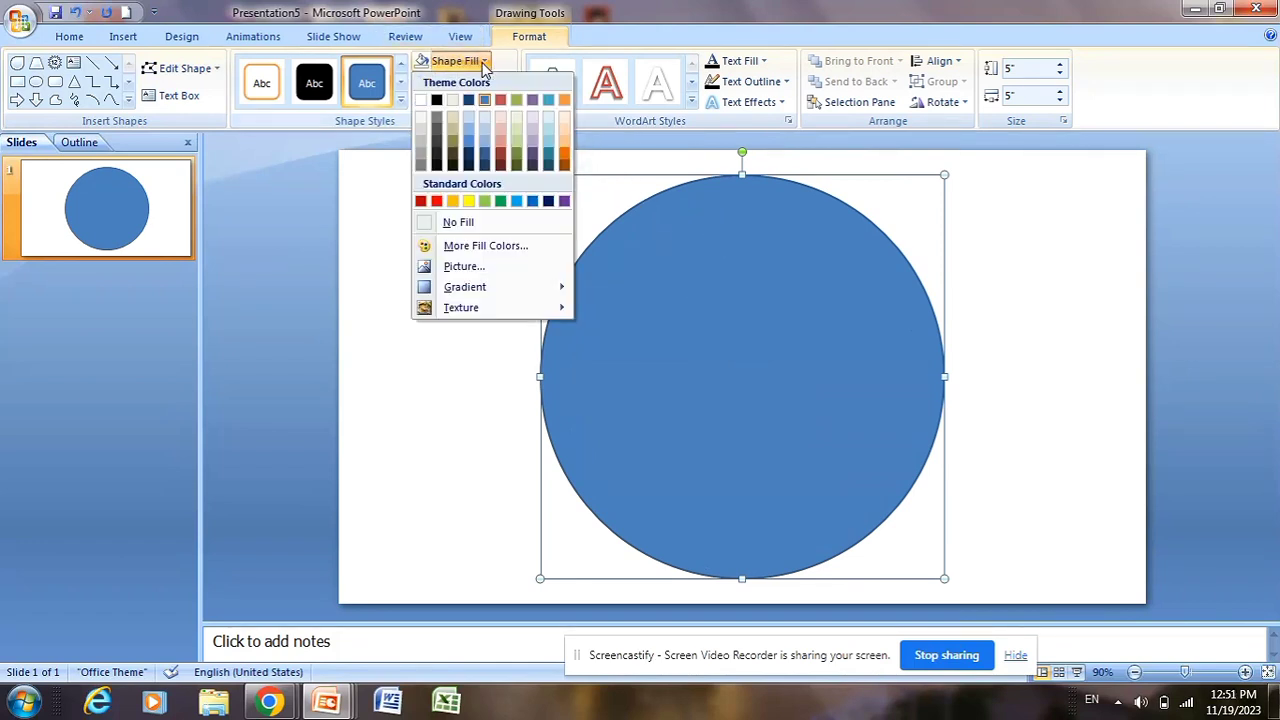
{"action": "left_click", "coordinate": [460, 224]}
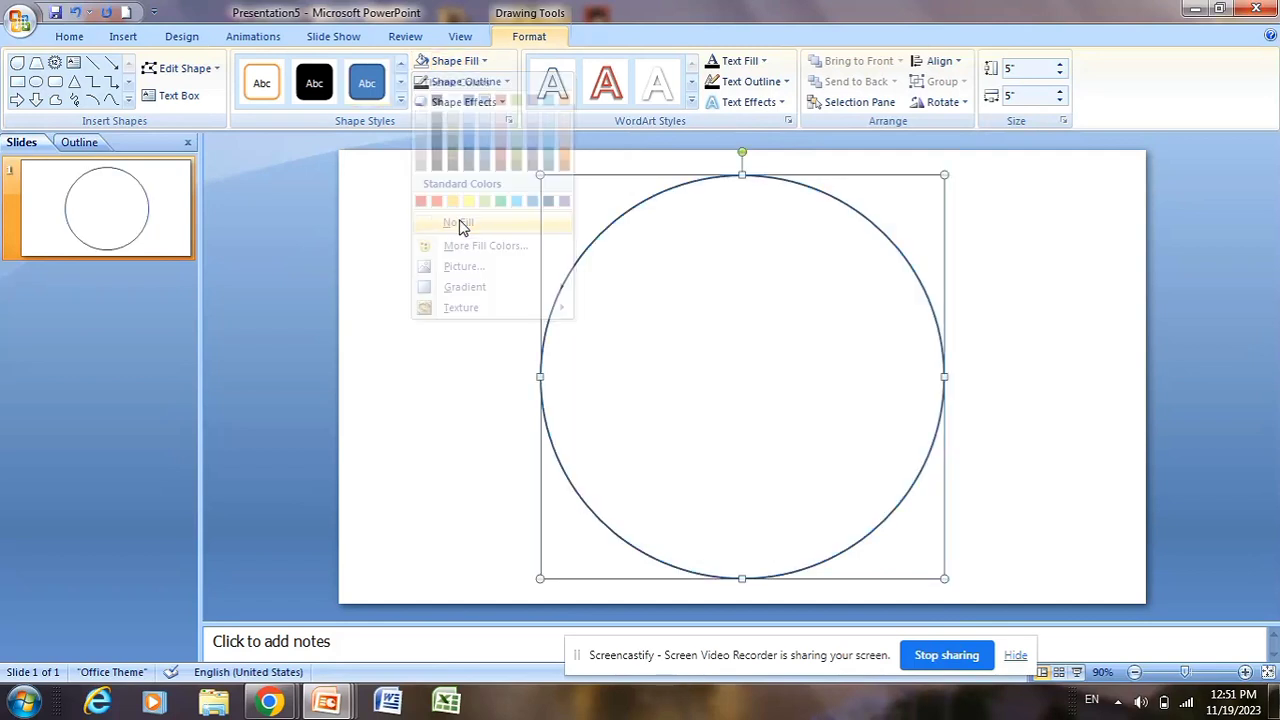
{"action": "left_click", "coordinate": [476, 90]}
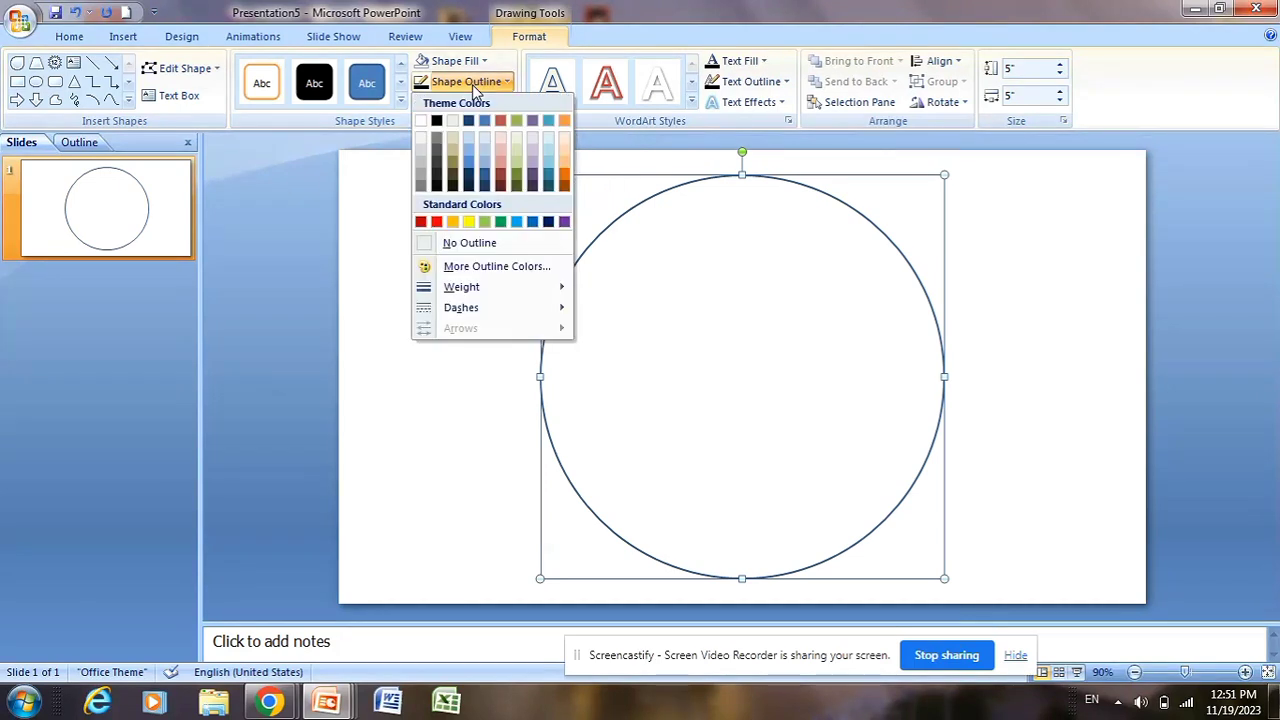
{"action": "mouse_move", "coordinate": [473, 289]}
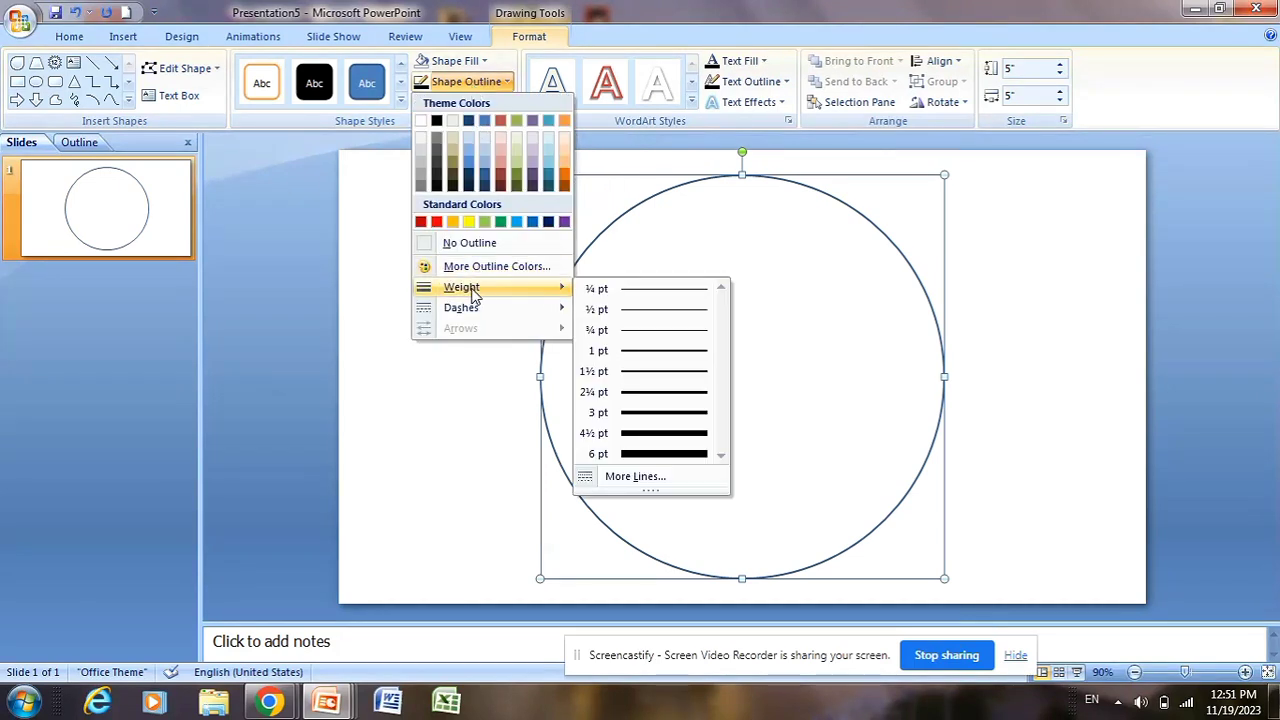
{"action": "left_click", "coordinate": [612, 480]}
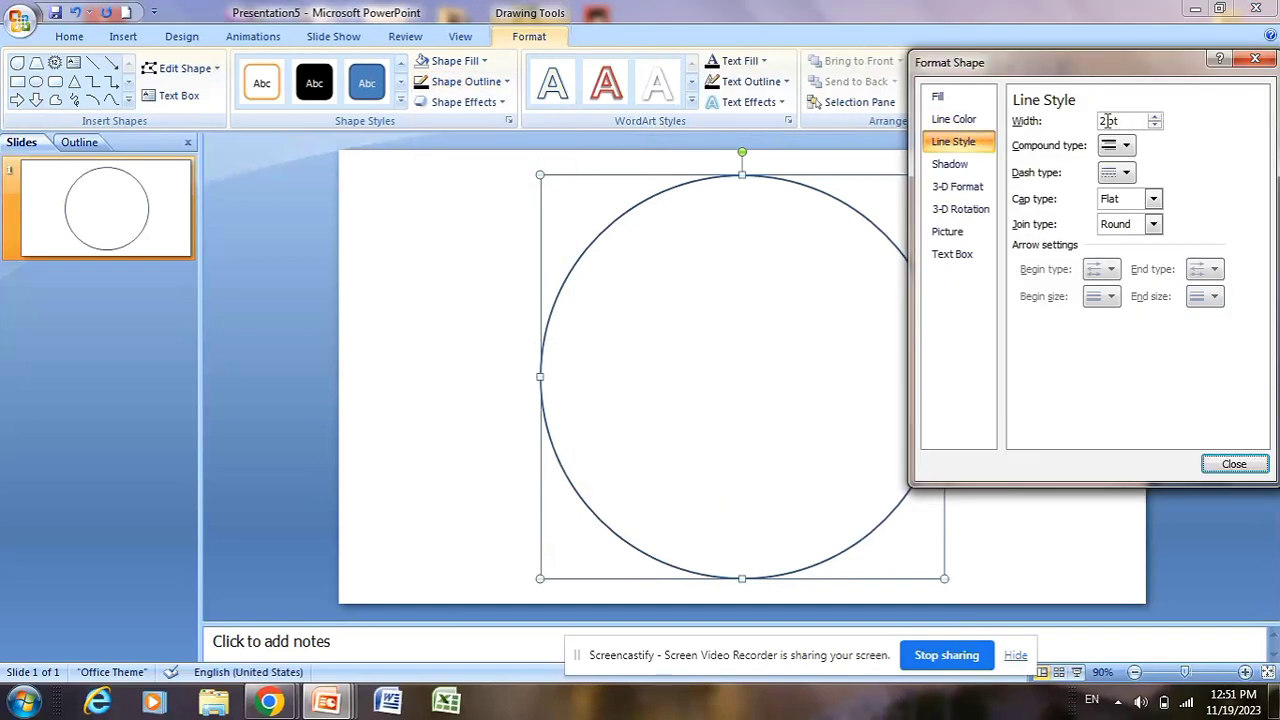
{"action": "key", "text": "BackSpace"}
{"action": "type", "text": "10"}
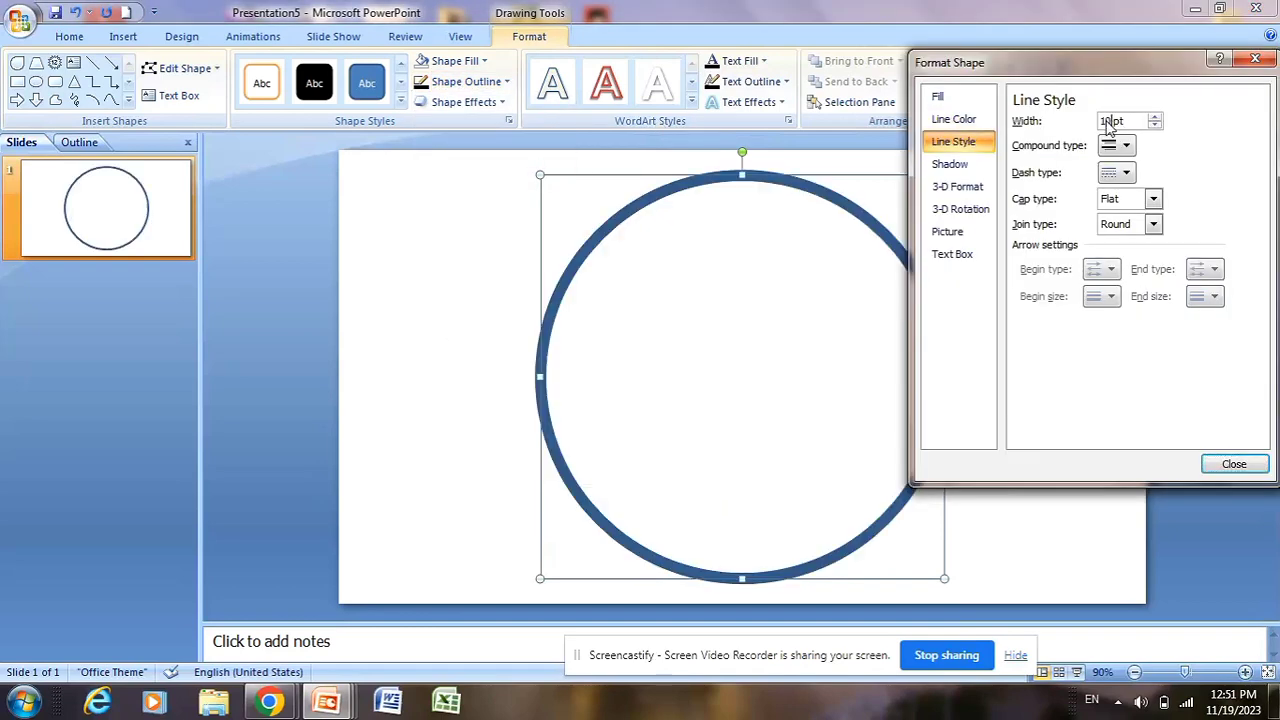
{"action": "left_click", "coordinate": [1232, 464]}
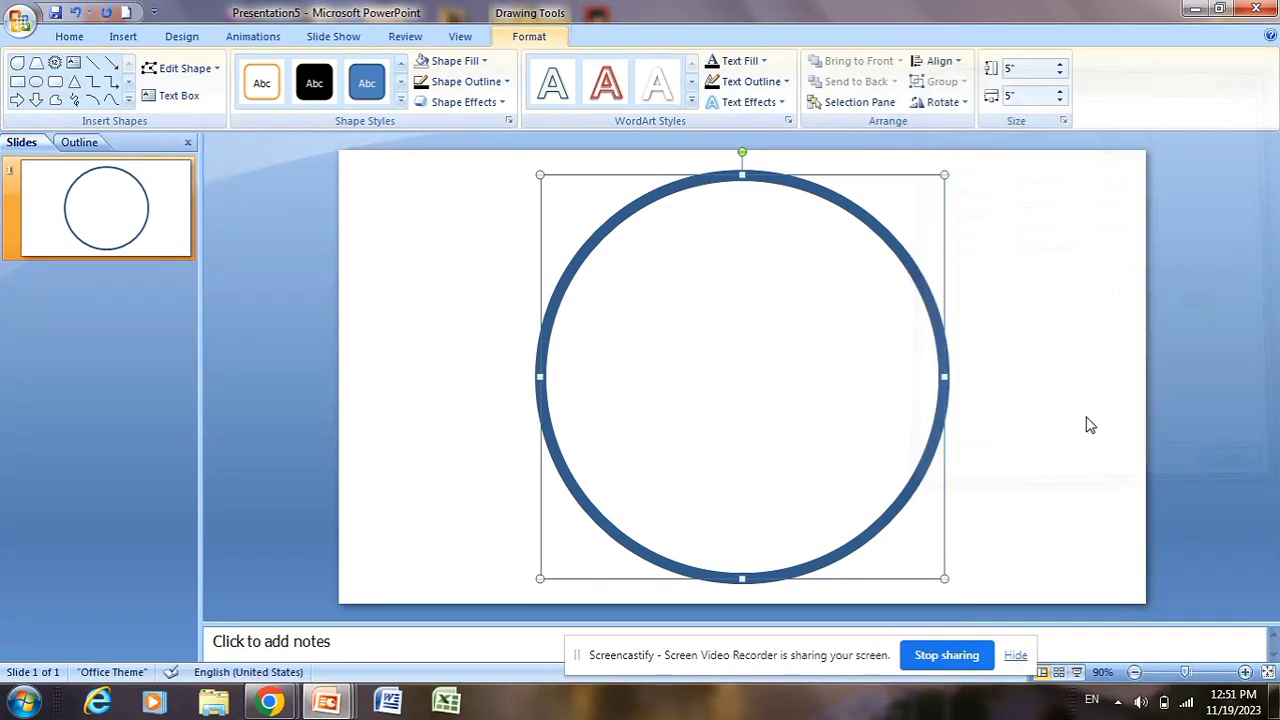
- Colour the ring's outline Tan, Background 2, Darker 75%
{"action": "left_click", "coordinate": [505, 82]}
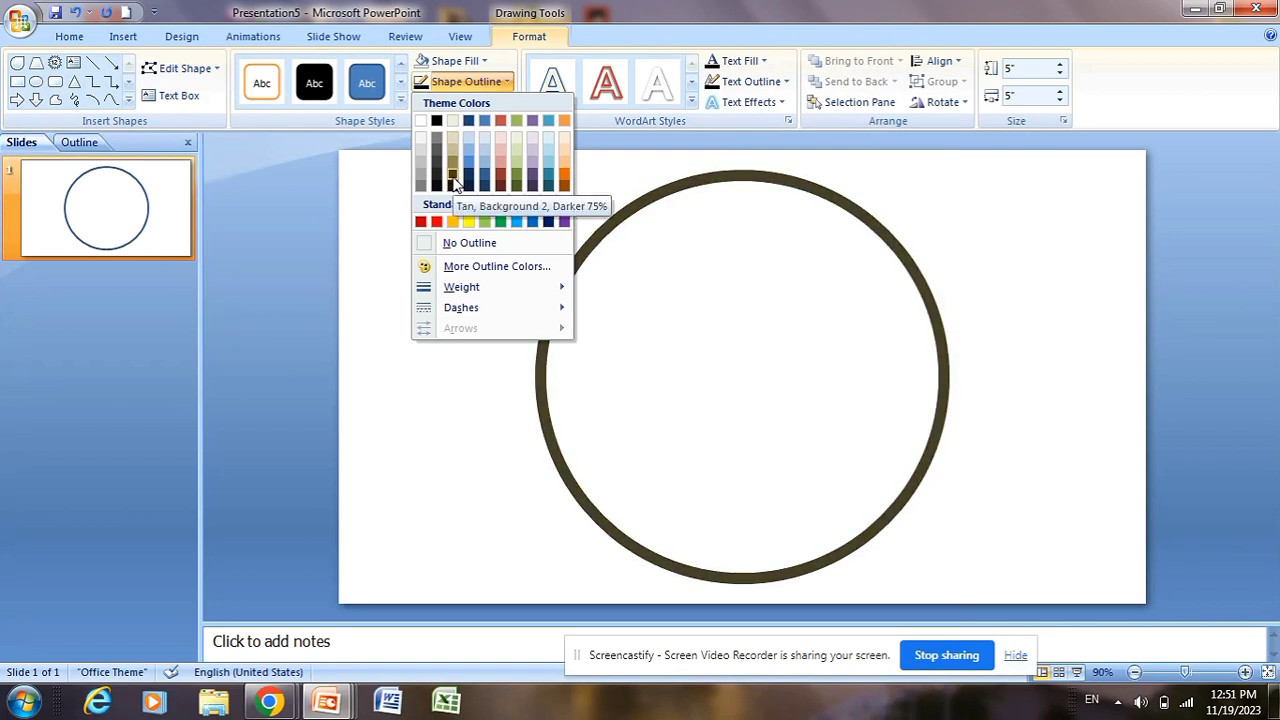
{"action": "left_click", "coordinate": [451, 178]}
{"action": "left_click", "coordinate": [666, 233]}
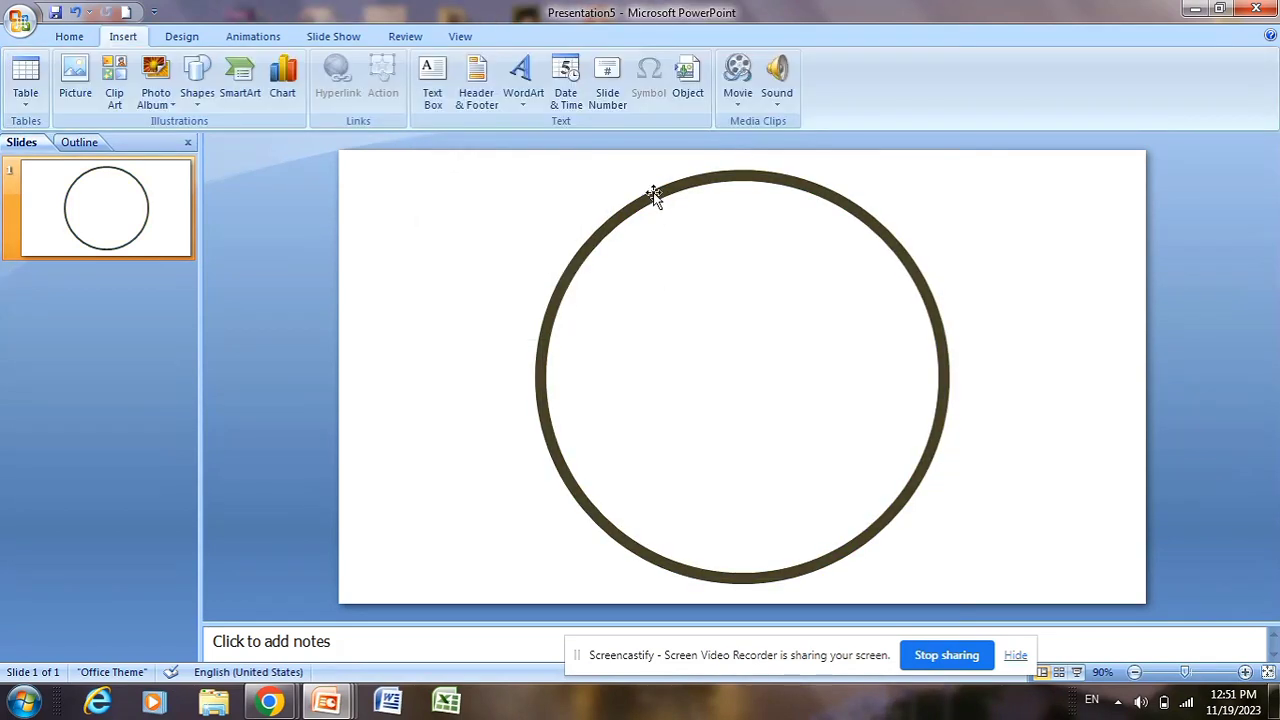
- Draw a 12-Point Star and size it to fit just inside the ring
{"action": "left_click", "coordinate": [653, 192]}
{"action": "left_click", "coordinate": [1034, 254]}
{"action": "left_click", "coordinate": [197, 78]}
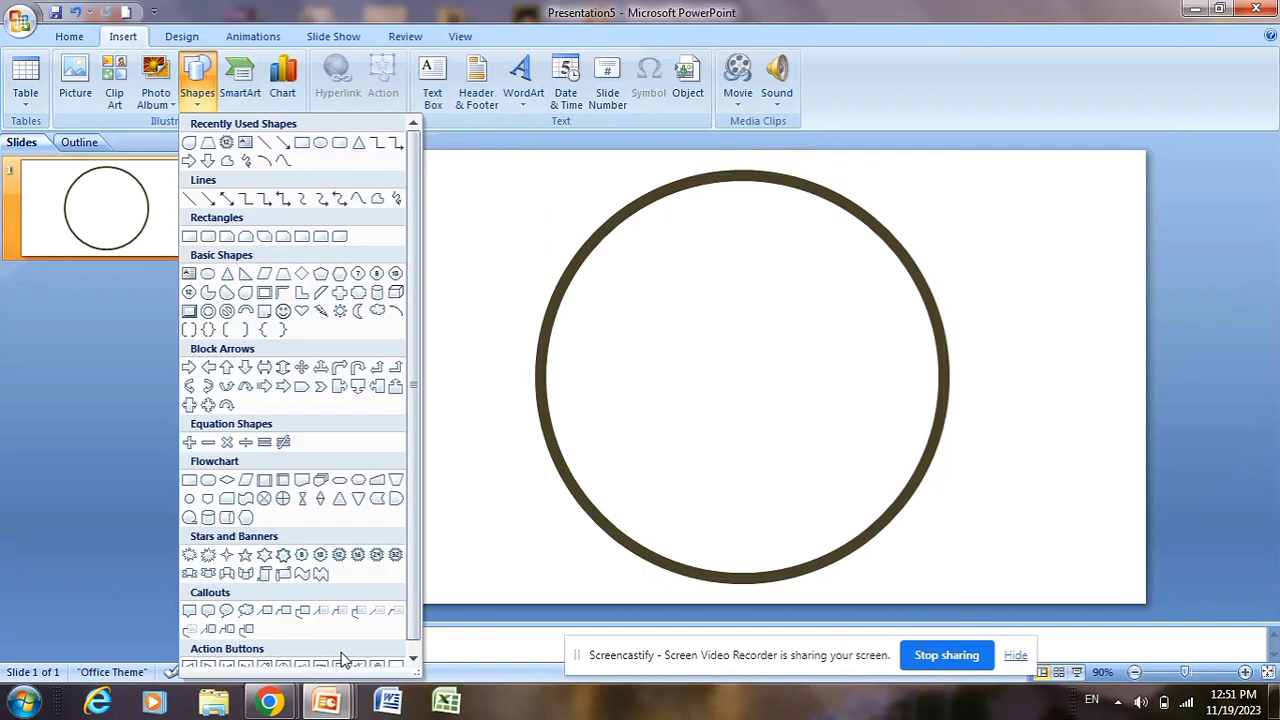
{"action": "left_click", "coordinate": [340, 556]}
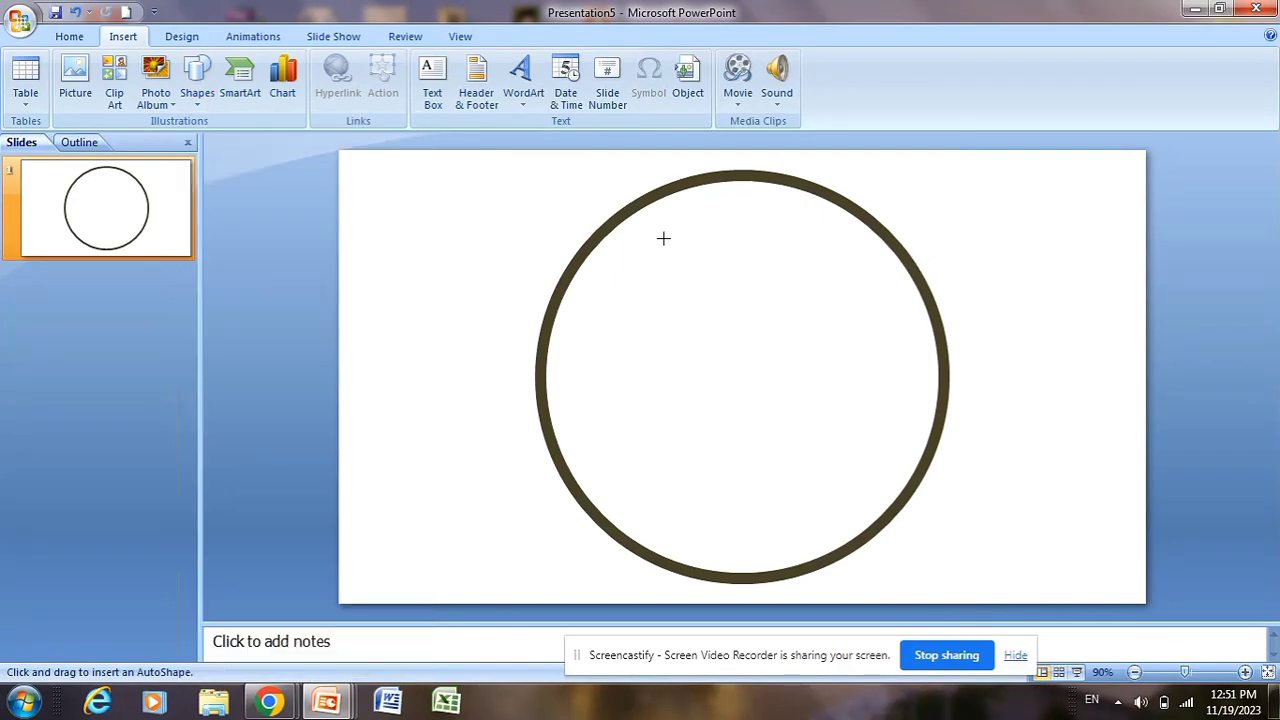
{"action": "left_click_drag", "start_coordinate": [640, 207], "coordinate": [920, 571]}
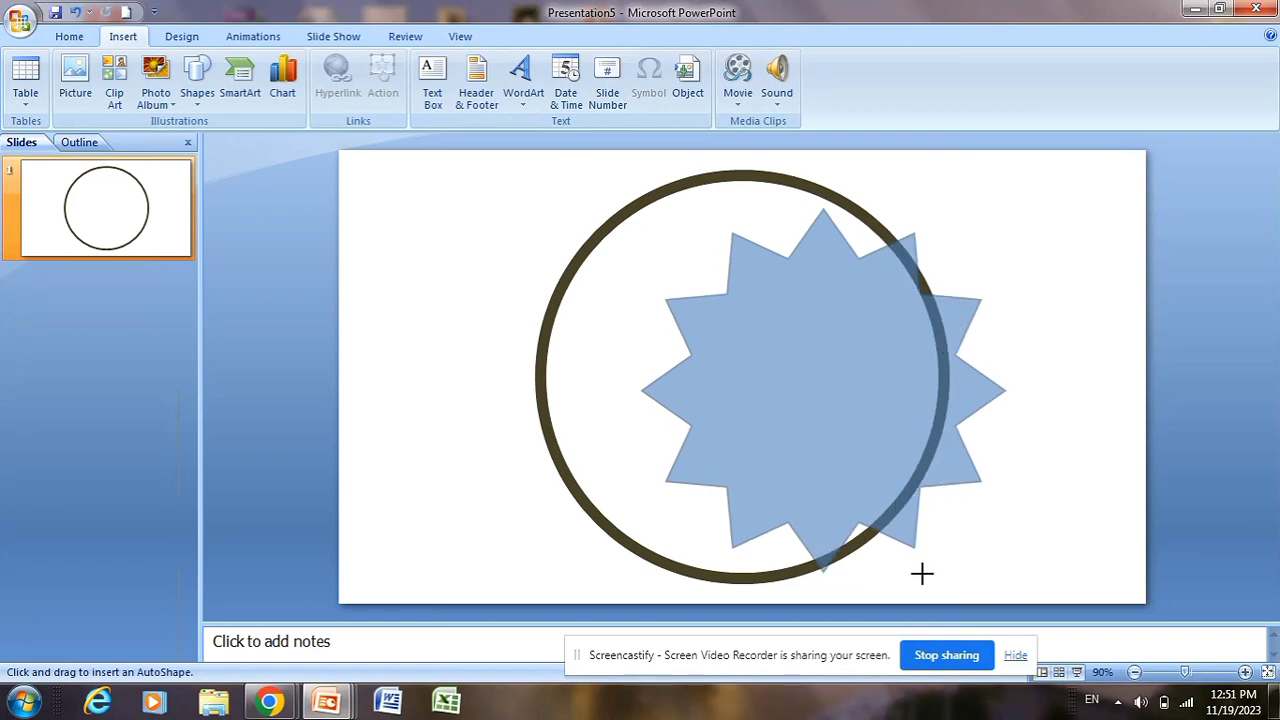
{"action": "left_click_drag", "start_coordinate": [879, 470], "coordinate": [766, 391]}
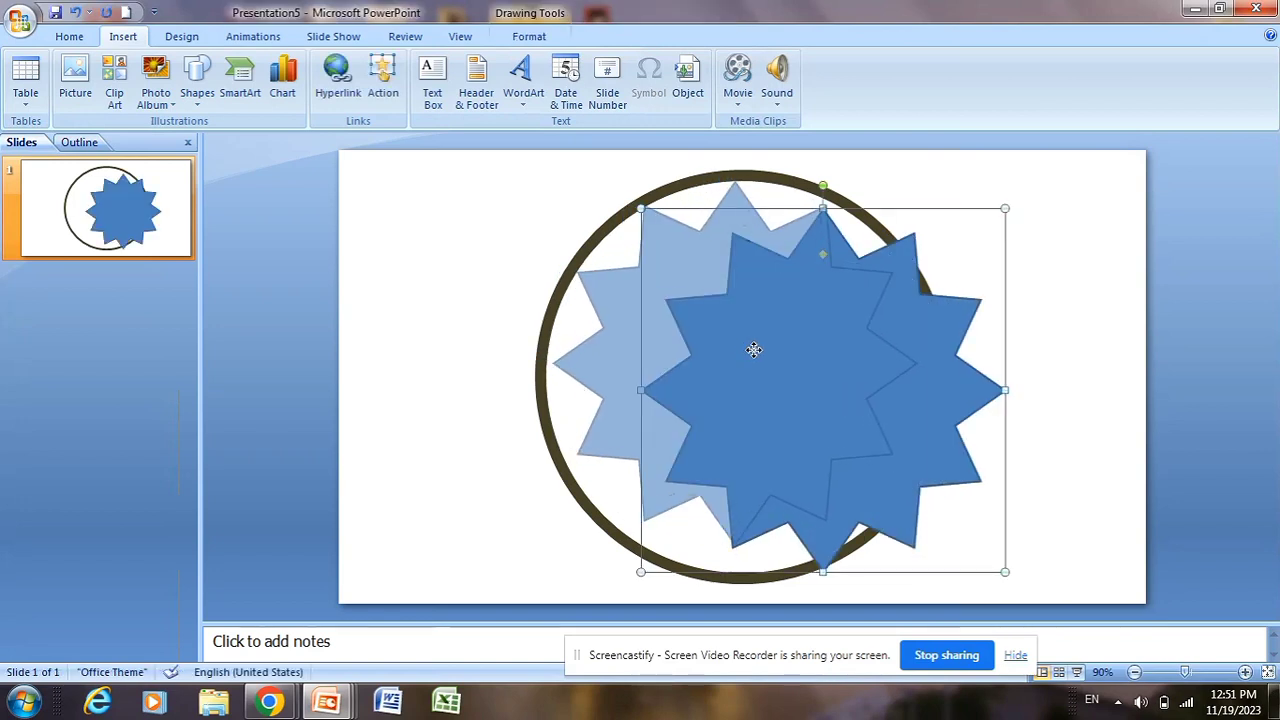
{"action": "left_click_drag", "start_coordinate": [917, 545], "coordinate": [931, 572]}
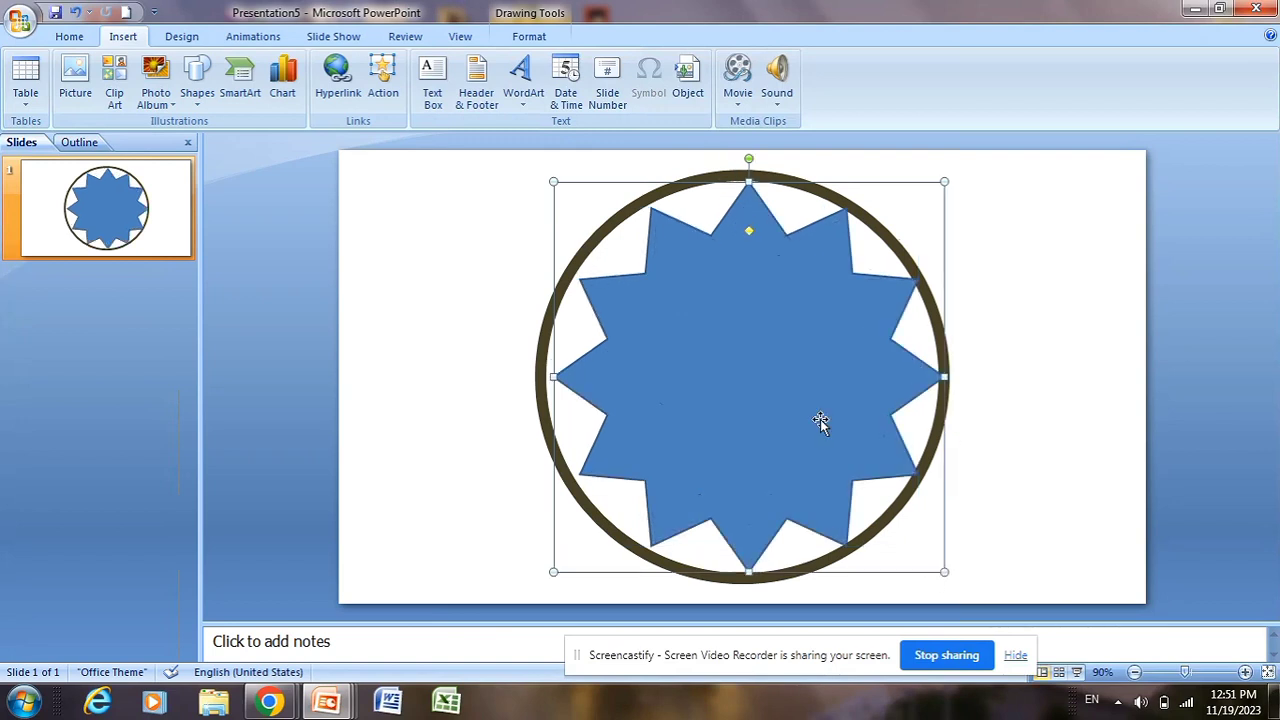
{"action": "left_click_drag", "start_coordinate": [823, 423], "coordinate": [811, 420]}
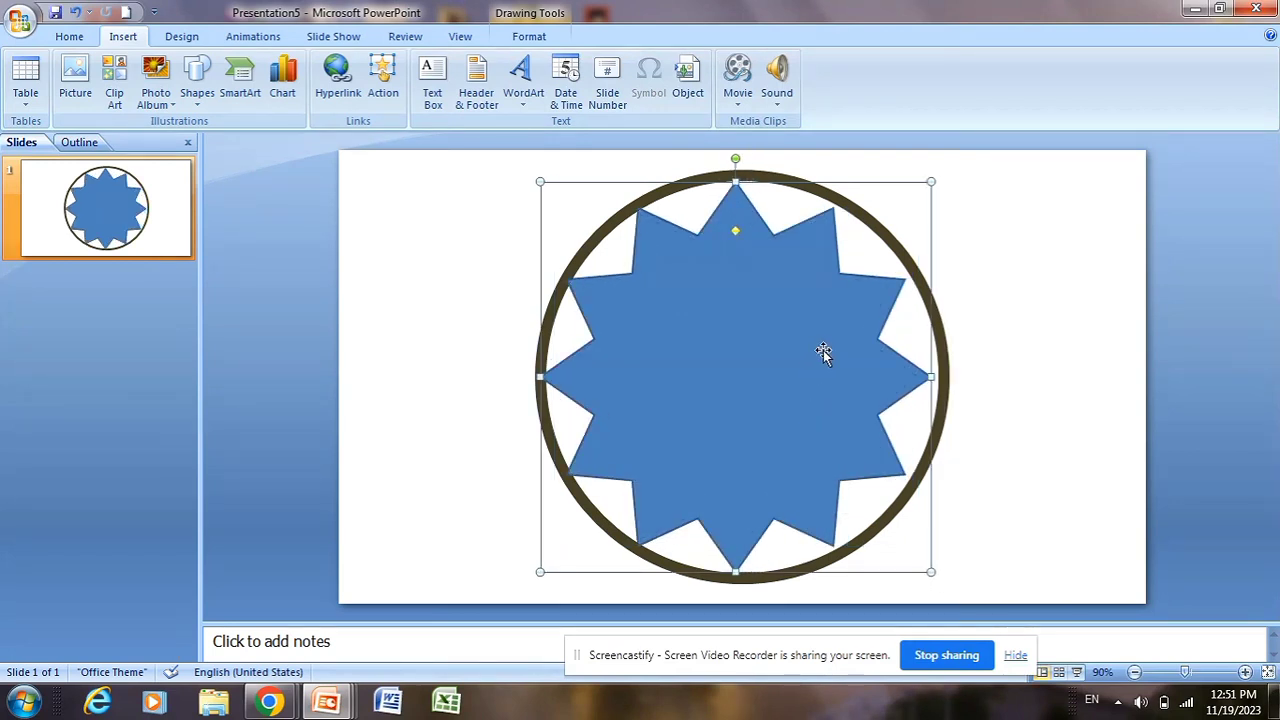
- Align the star to the slide's centre and middle, then check its placement
{"action": "left_click", "coordinate": [546, 38]}
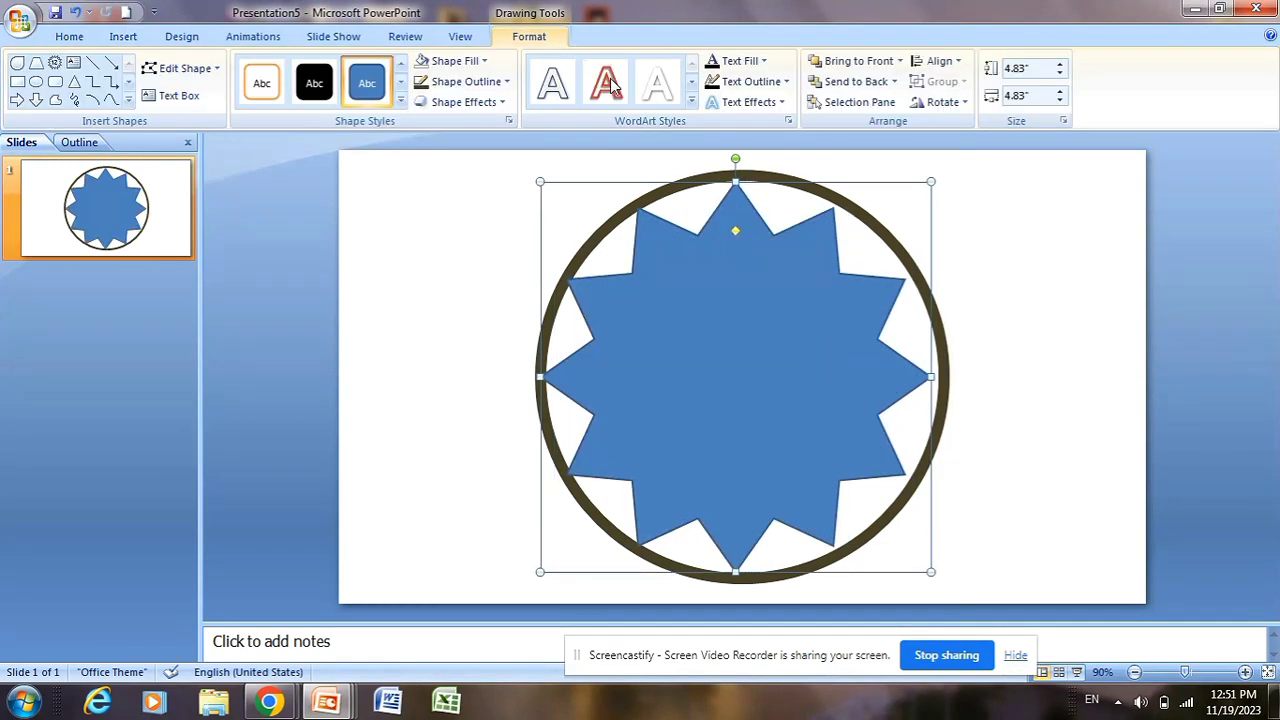
{"action": "left_click", "coordinate": [938, 61]}
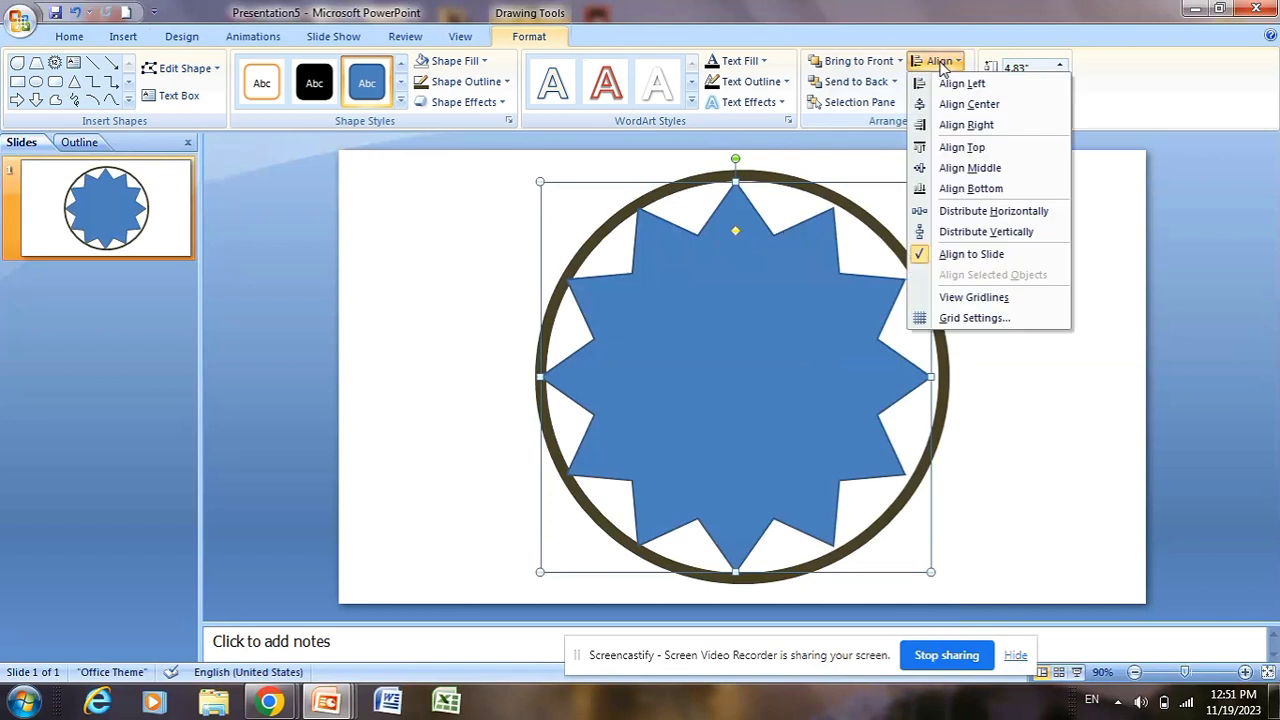
{"action": "left_click", "coordinate": [966, 105]}
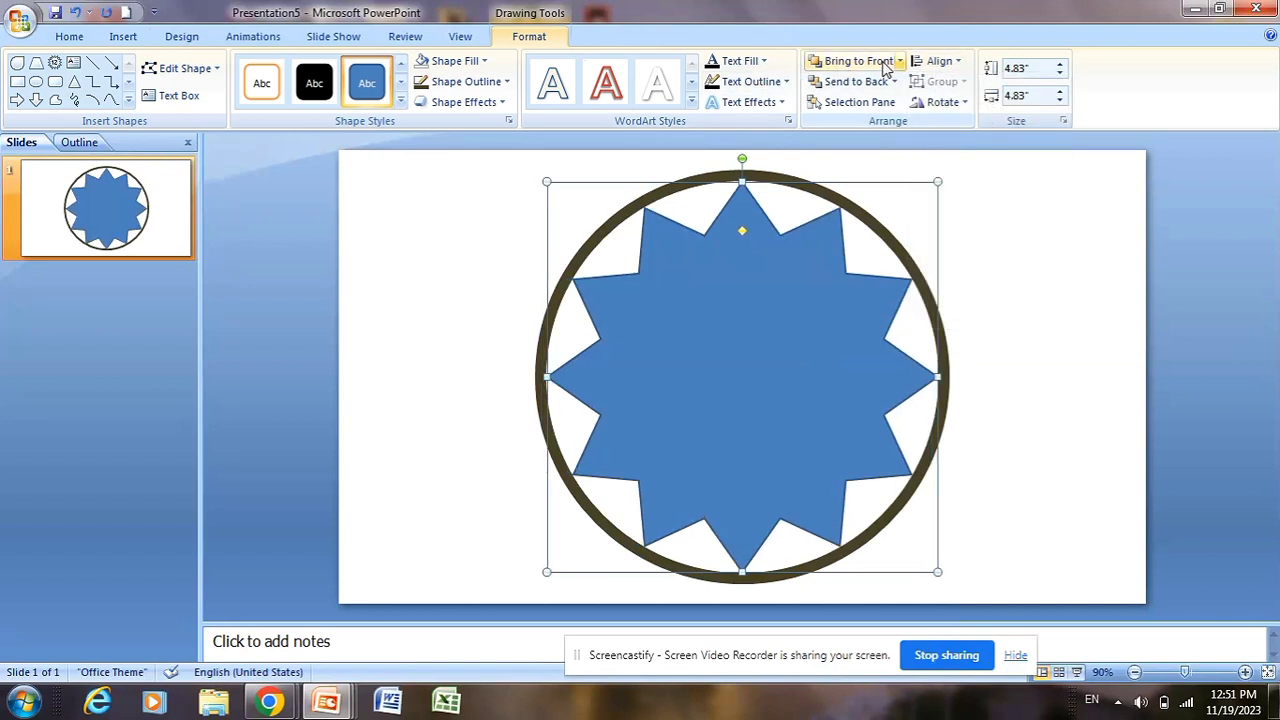
{"action": "left_click", "coordinate": [938, 61]}
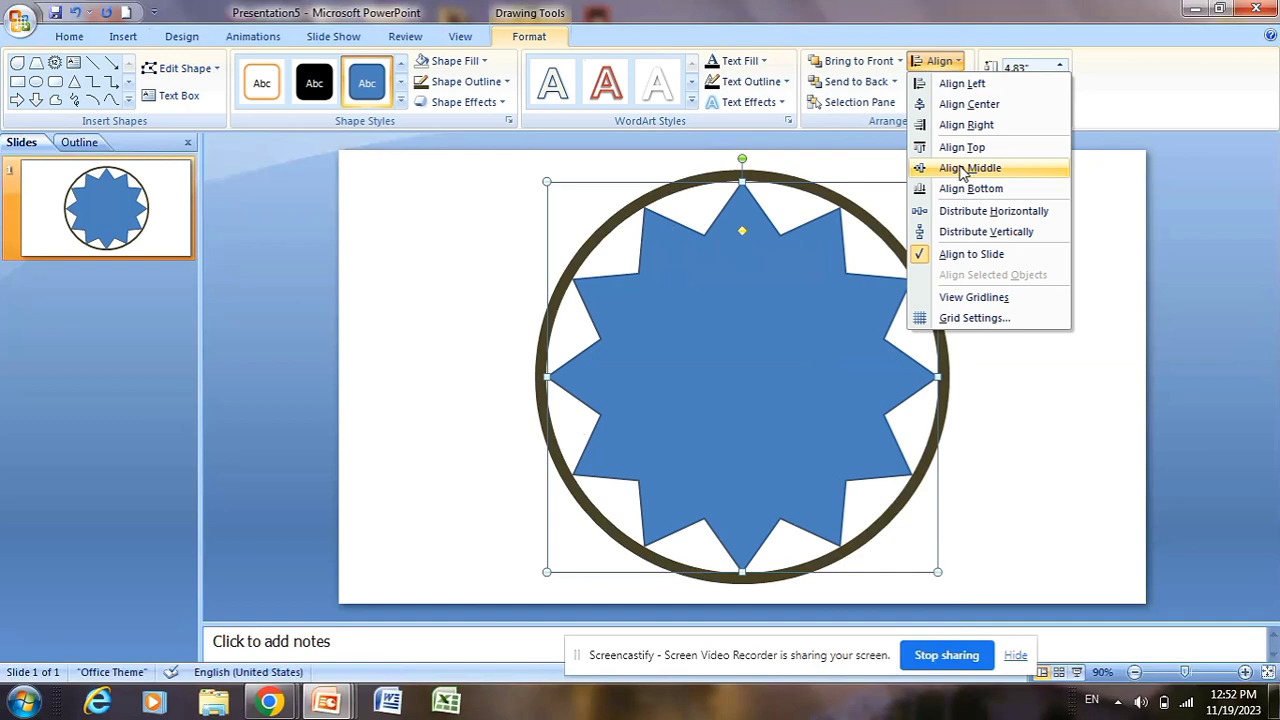
{"action": "left_click", "coordinate": [960, 174]}
{"action": "left_click", "coordinate": [1008, 354]}
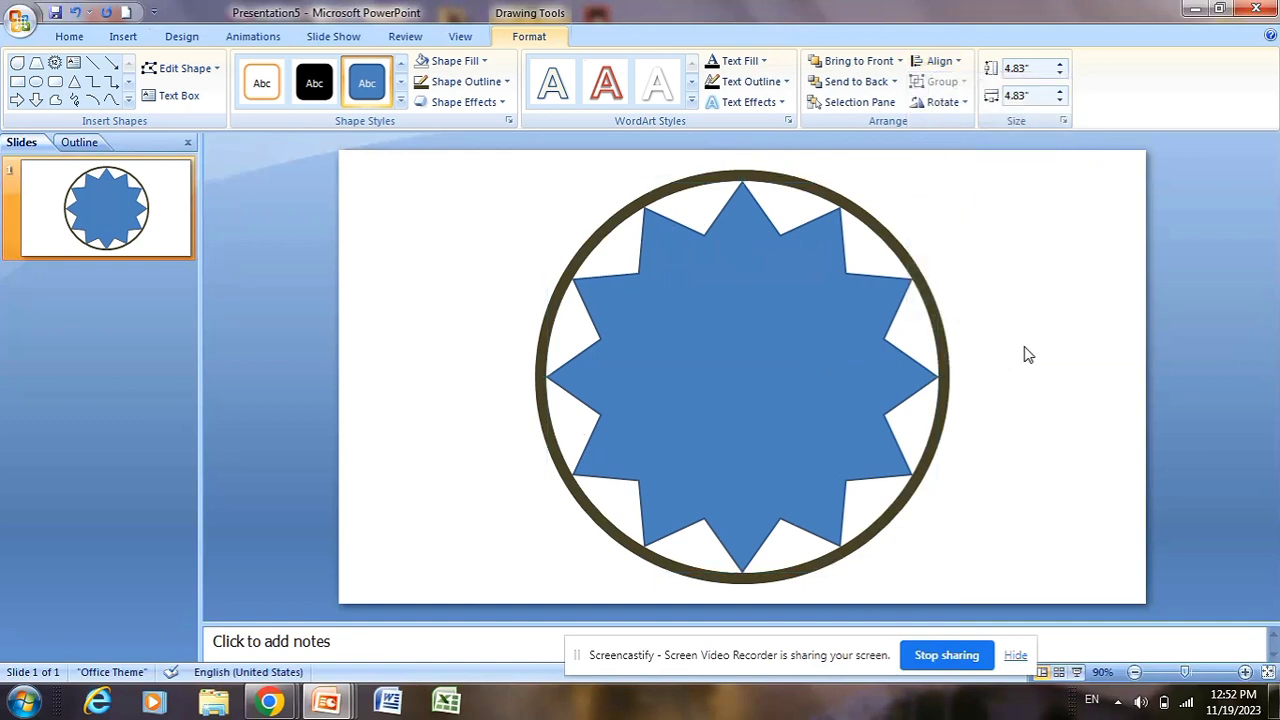
{"action": "left_click", "coordinate": [755, 350]}
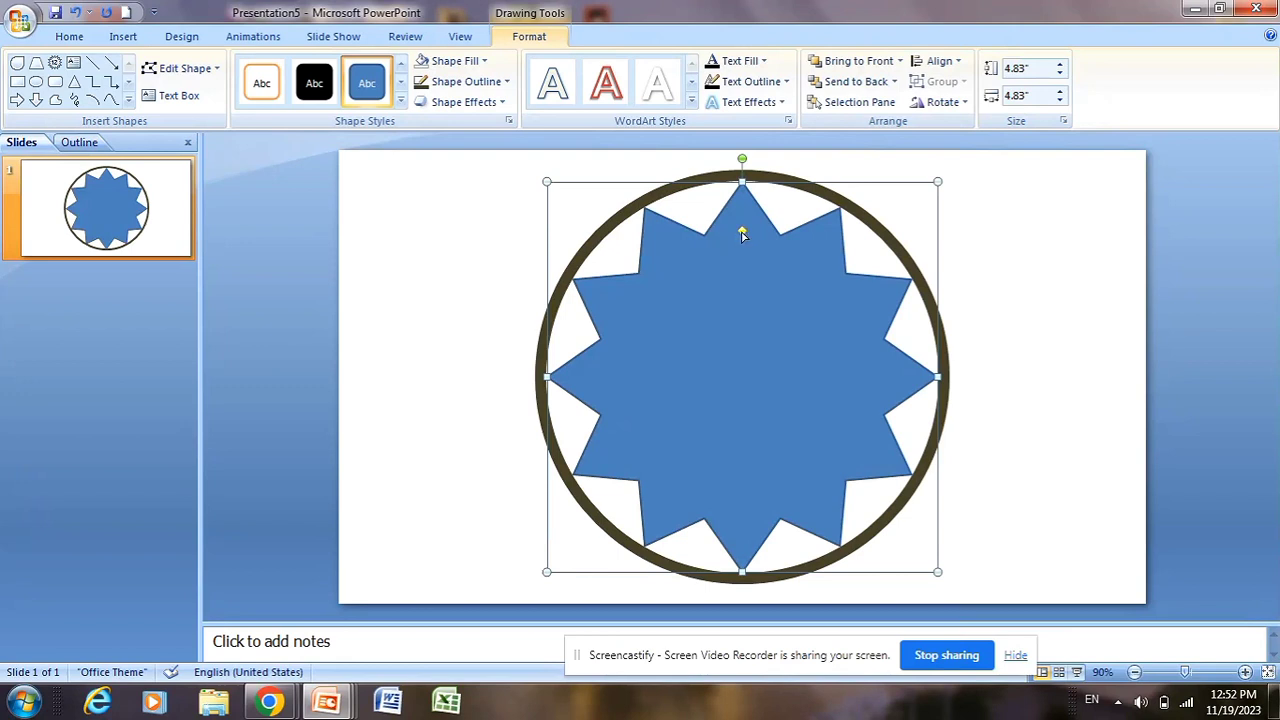
- Drag the star's adjustment handle inward so its points become 12 thin spokes
{"action": "left_click_drag", "start_coordinate": [742, 233], "coordinate": [741, 376]}
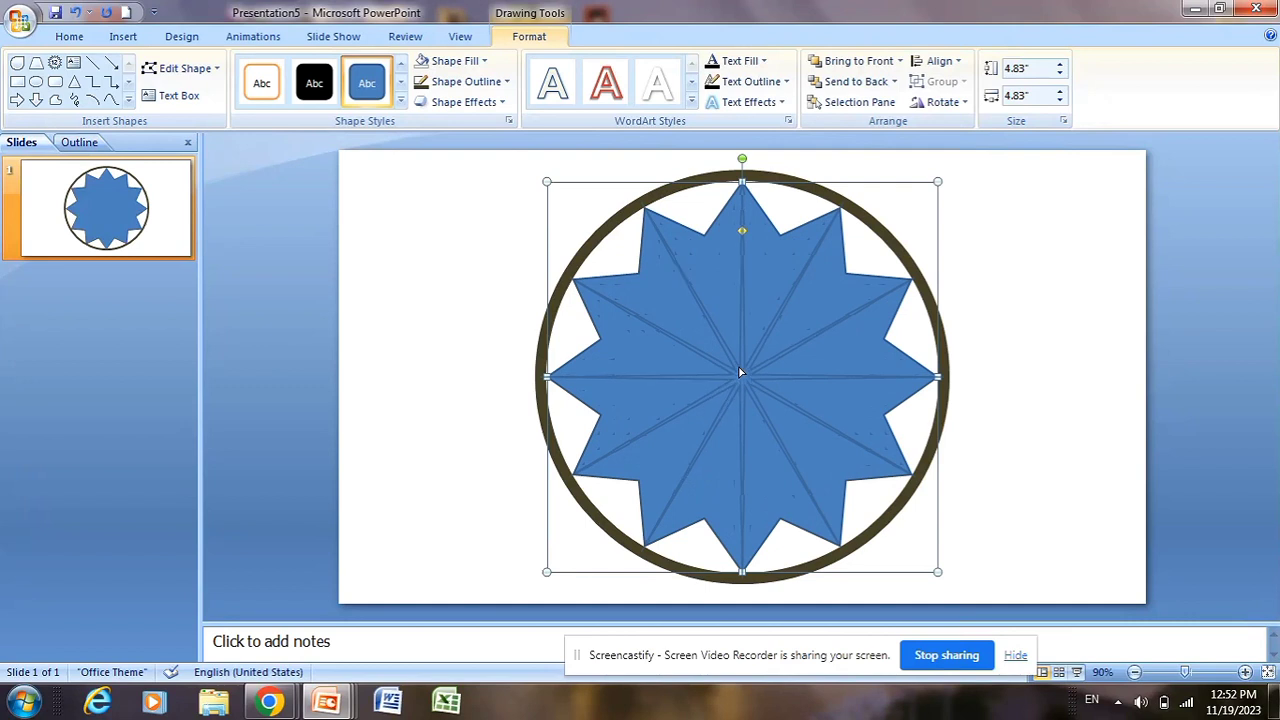
{"action": "left_click_drag", "start_coordinate": [741, 376], "coordinate": [741, 374]}
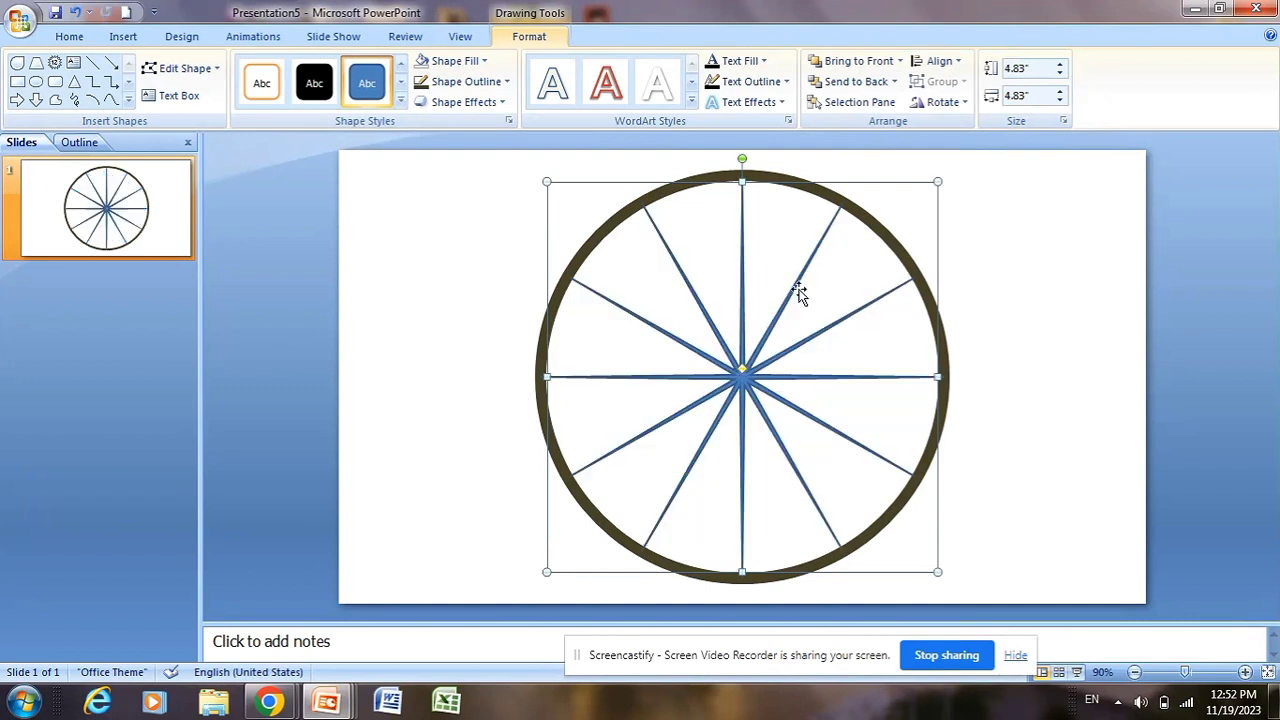
{"action": "left_click", "coordinate": [1029, 289]}
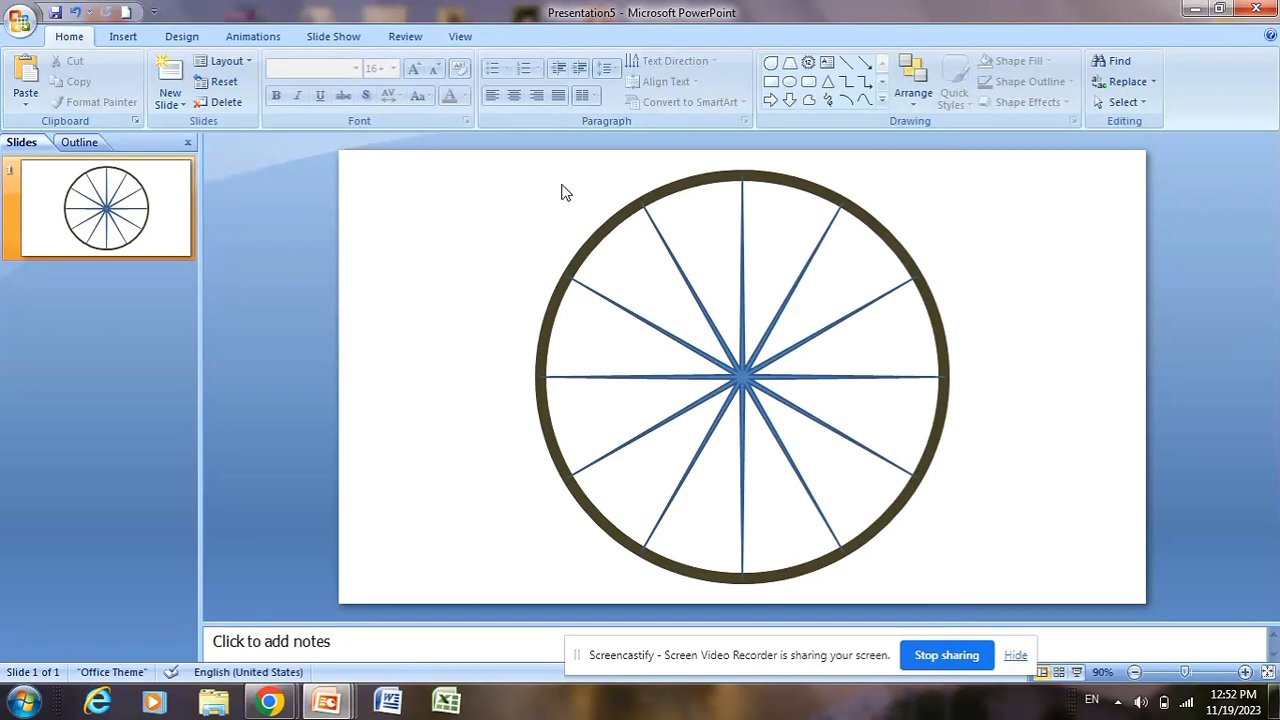
{"action": "left_click", "coordinate": [134, 35]}
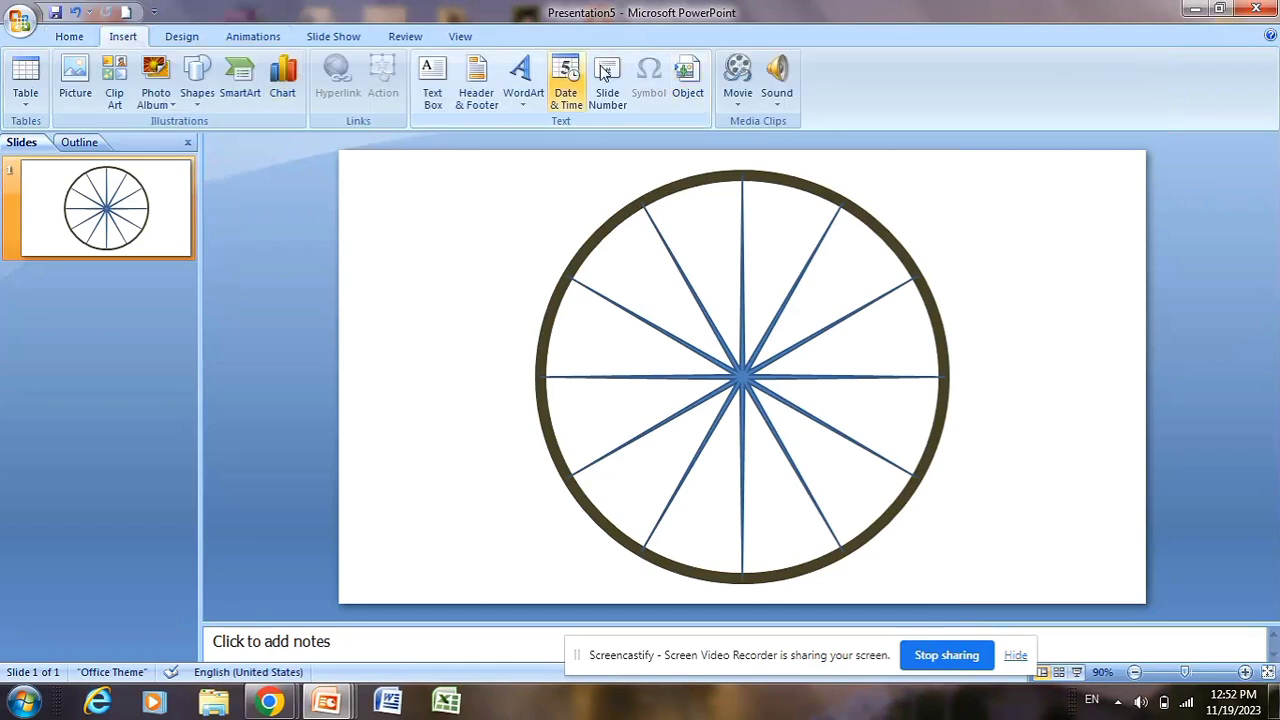
- Insert red-style WordArt with the text '12' on the clock face
{"action": "left_click", "coordinate": [523, 80]}
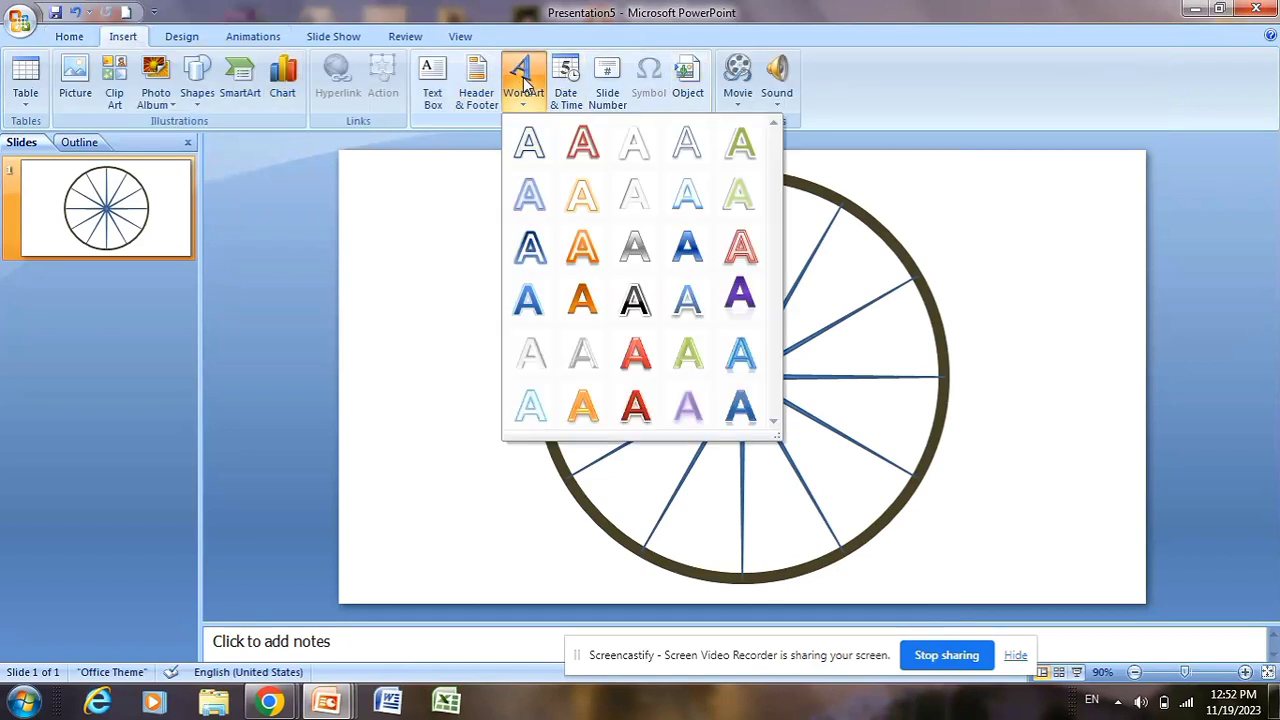
{"action": "left_click", "coordinate": [638, 354]}
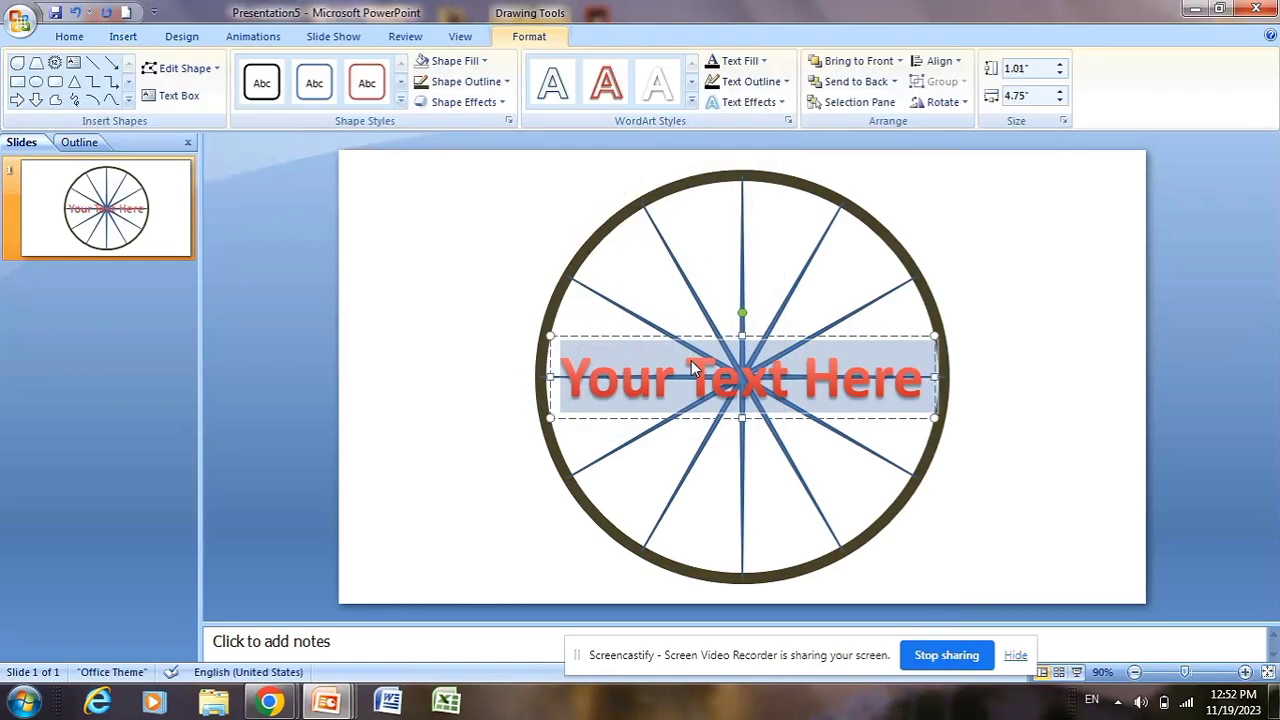
{"action": "key", "text": "BackSpace"}
{"action": "type", "text": "12"}
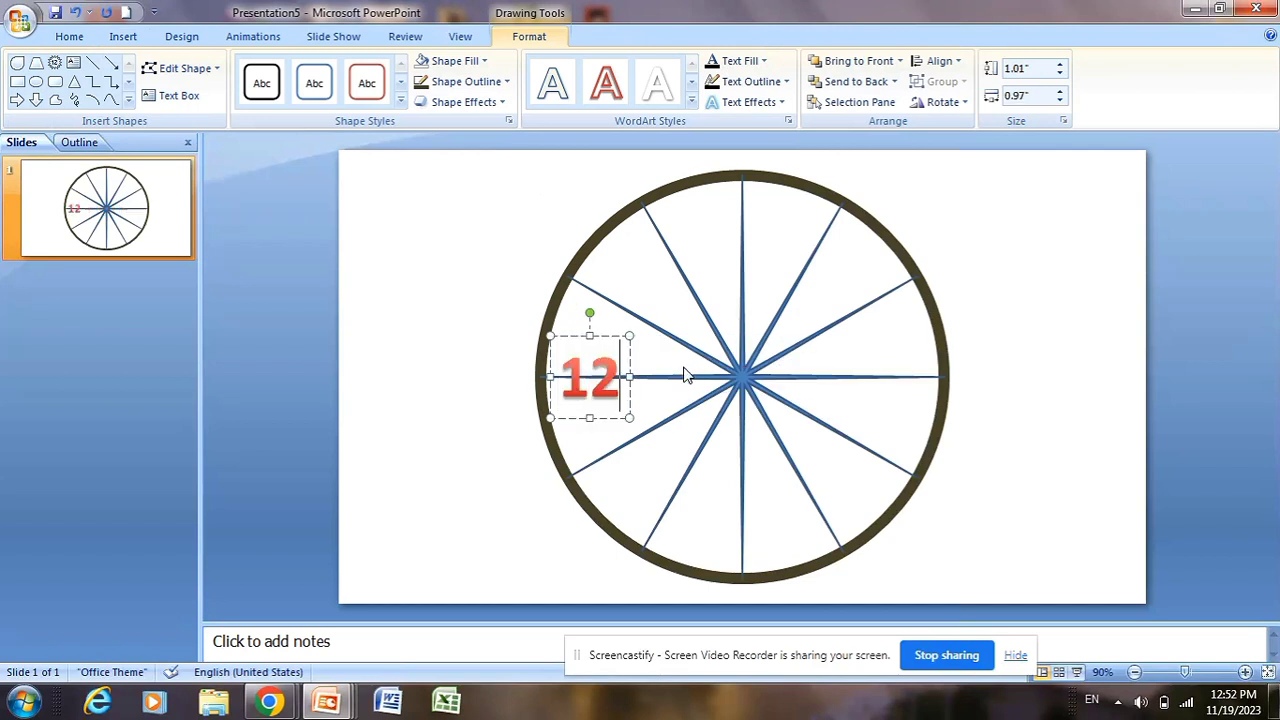
- Decrease the WordArt '12' font size to 32 pt and select its box
{"action": "left_click_drag", "start_coordinate": [617, 380], "coordinate": [558, 385]}
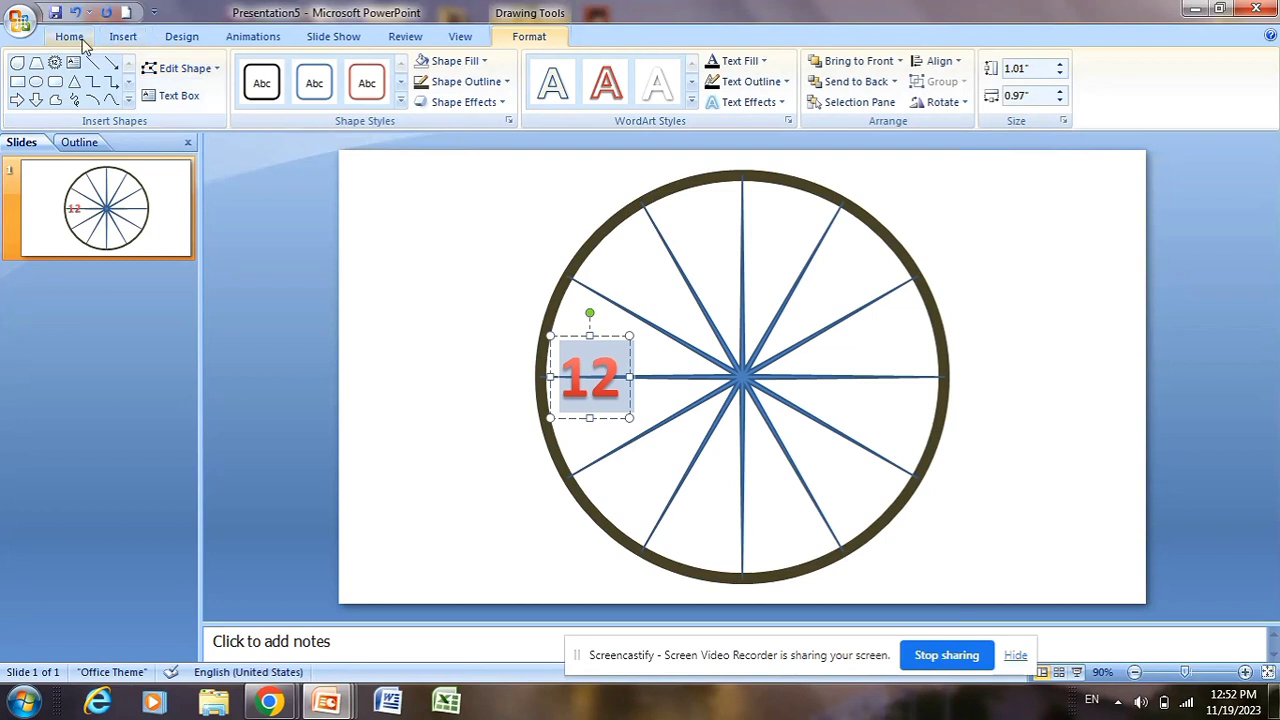
{"action": "left_click", "coordinate": [85, 37]}
{"action": "left_click", "coordinate": [437, 70]}
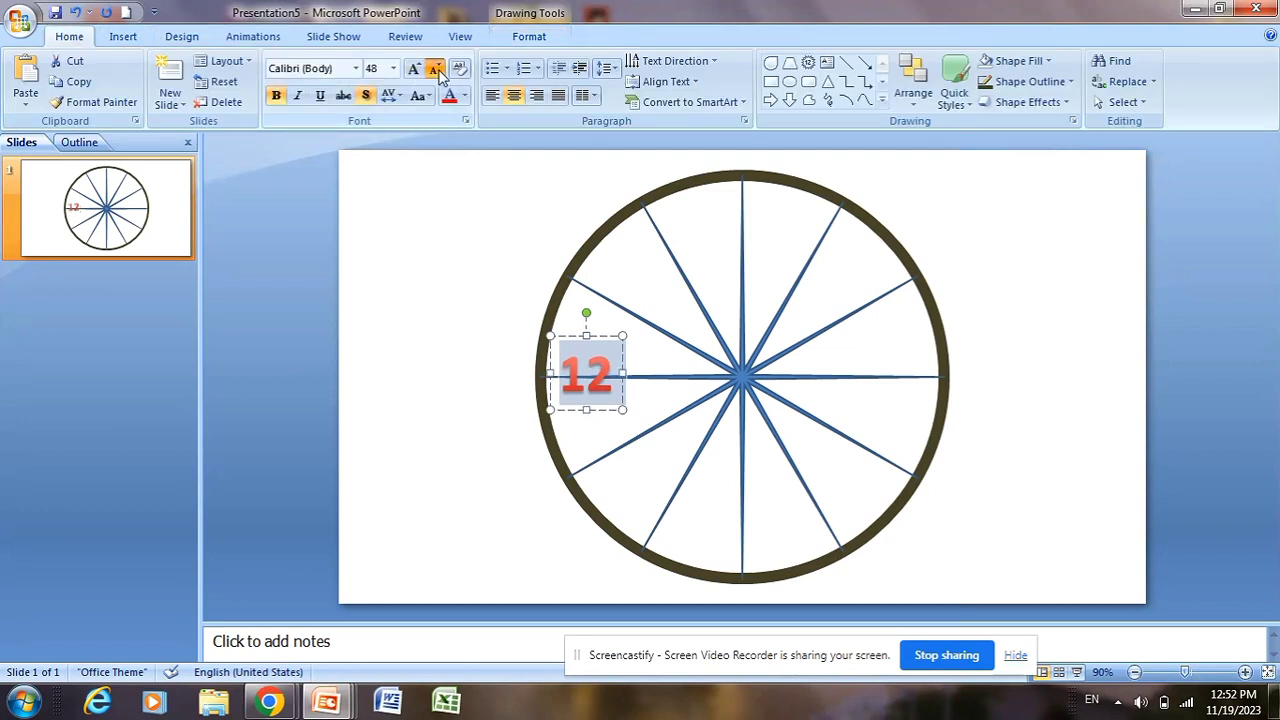
{"action": "left_click", "coordinate": [437, 70]}
{"action": "left_click", "coordinate": [437, 70]}
{"action": "left_click", "coordinate": [437, 70]}
{"action": "left_click", "coordinate": [437, 70]}
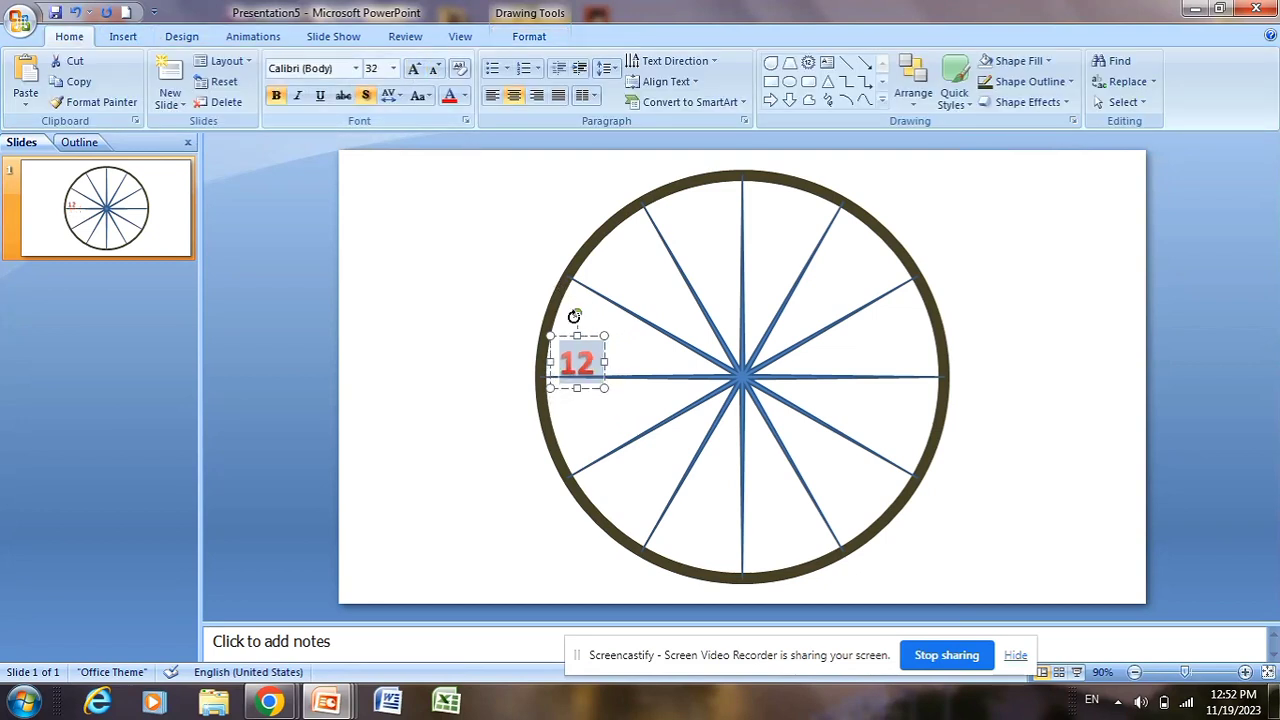
{"action": "left_click", "coordinate": [585, 338]}
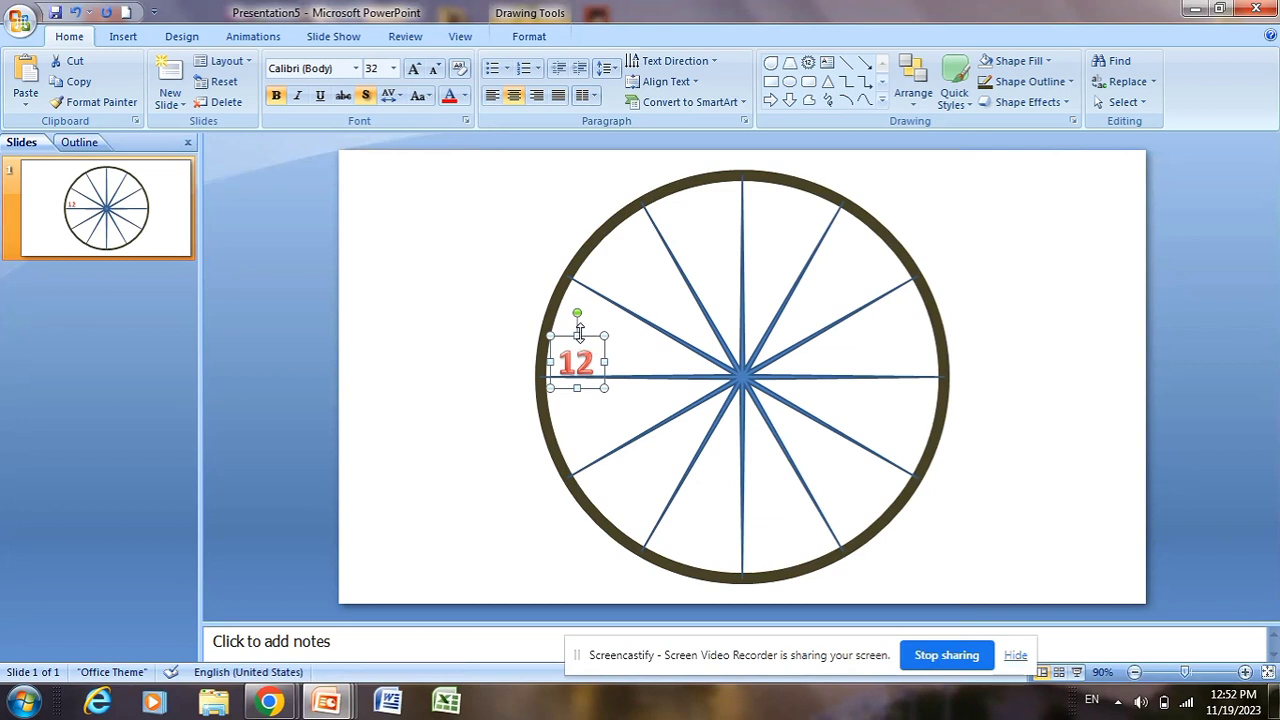
- Position the red 12 at the top of the clock ring
{"action": "left_click_drag", "start_coordinate": [566, 338], "coordinate": [730, 175]}
{"action": "left_click_drag", "start_coordinate": [730, 175], "coordinate": [730, 174]}
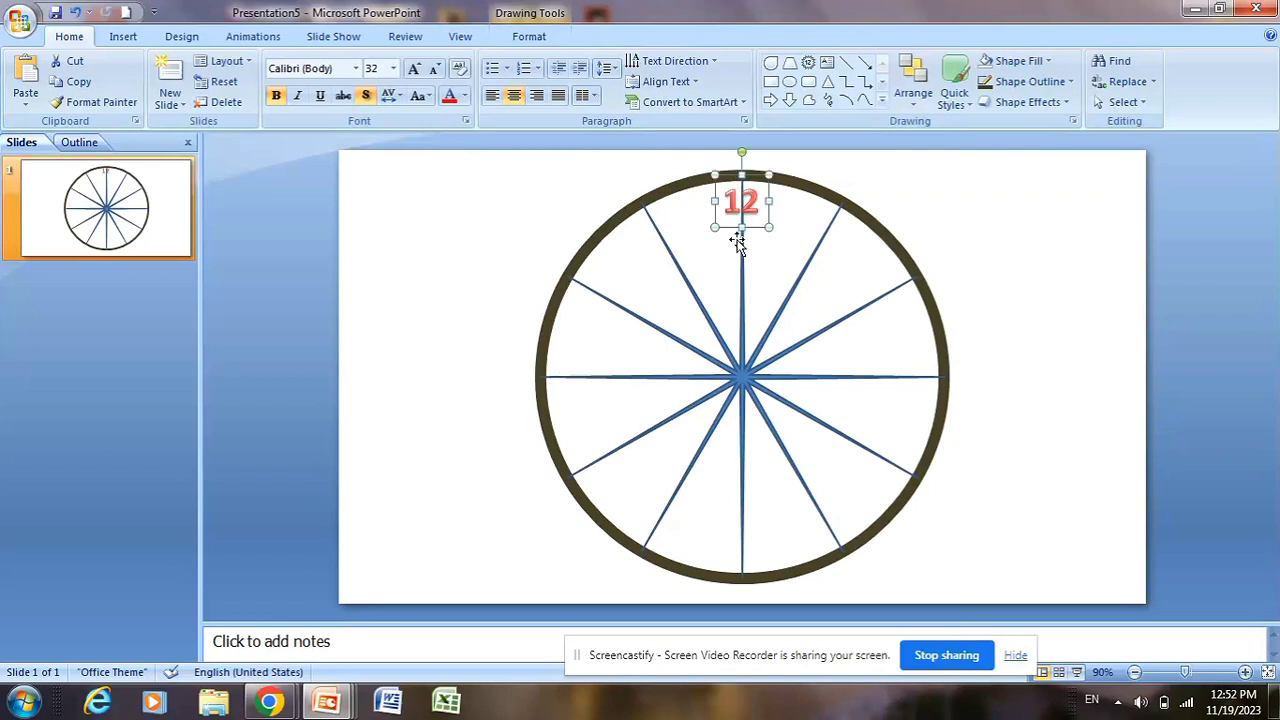
{"action": "key", "text": "Up"}
{"action": "key", "text": "Up"}
{"action": "key", "text": "Down"}
- Copy the 12 to the end of every spoke around the rim, adjusting the 4 o'clock copy
{"action": "left_click_drag", "start_coordinate": [757, 178], "coordinate": [840, 200]}
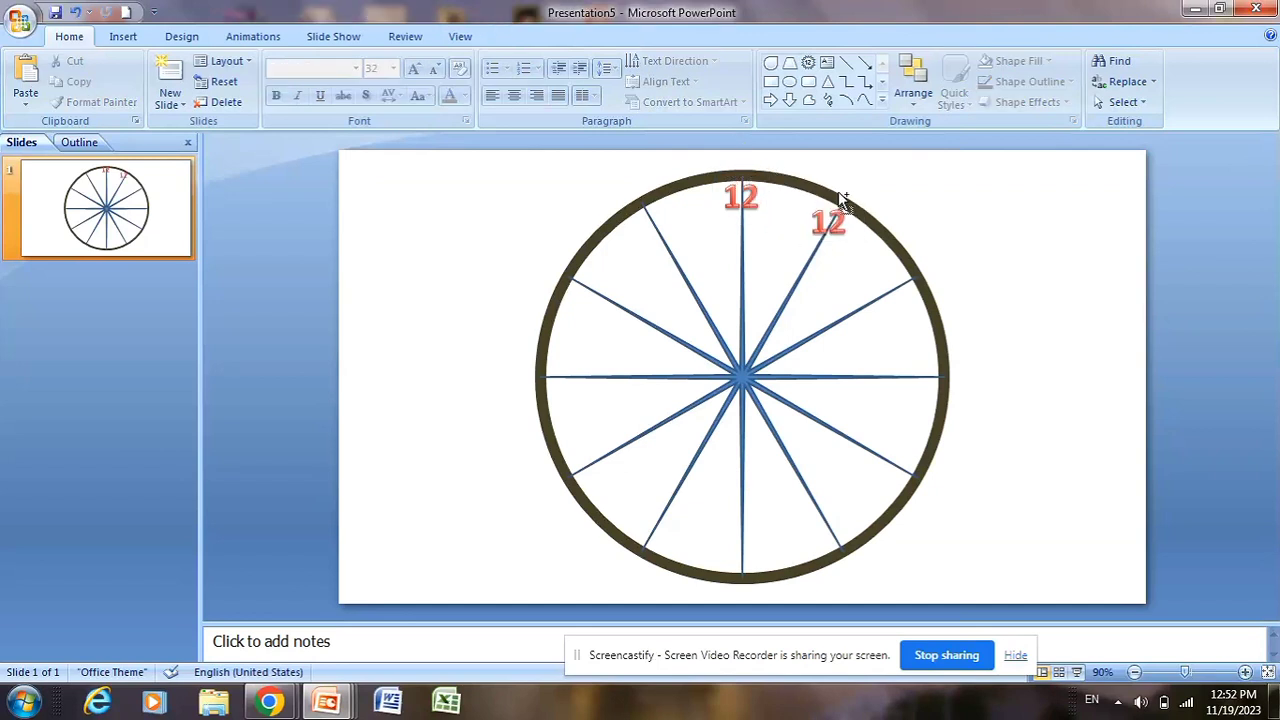
{"action": "left_click", "coordinate": [834, 220]}
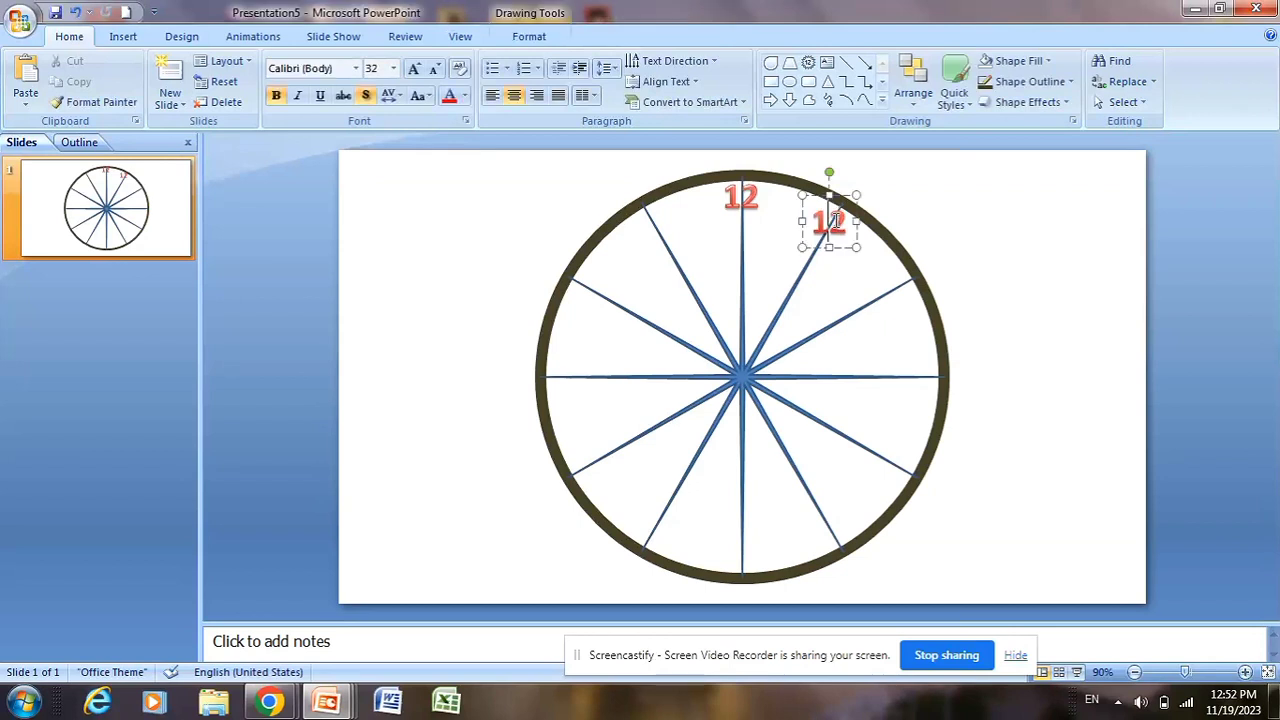
{"action": "mouse_move", "coordinate": [832, 193]}
{"action": "left_mouse_down"}
{"action": "mouse_move", "coordinate": [887, 269]}
{"action": "mouse_move", "coordinate": [913, 350]}
{"action": "left_mouse_up"}
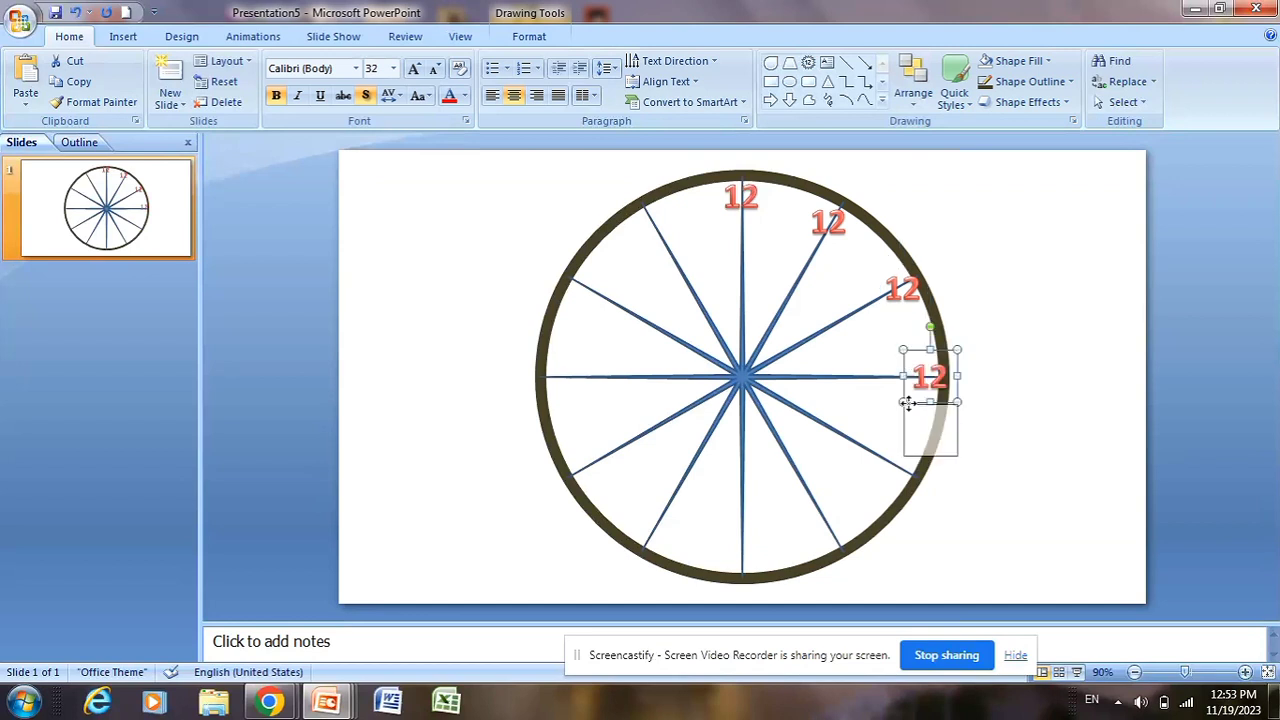
{"action": "left_click_drag", "start_coordinate": [914, 355], "coordinate": [893, 458]}
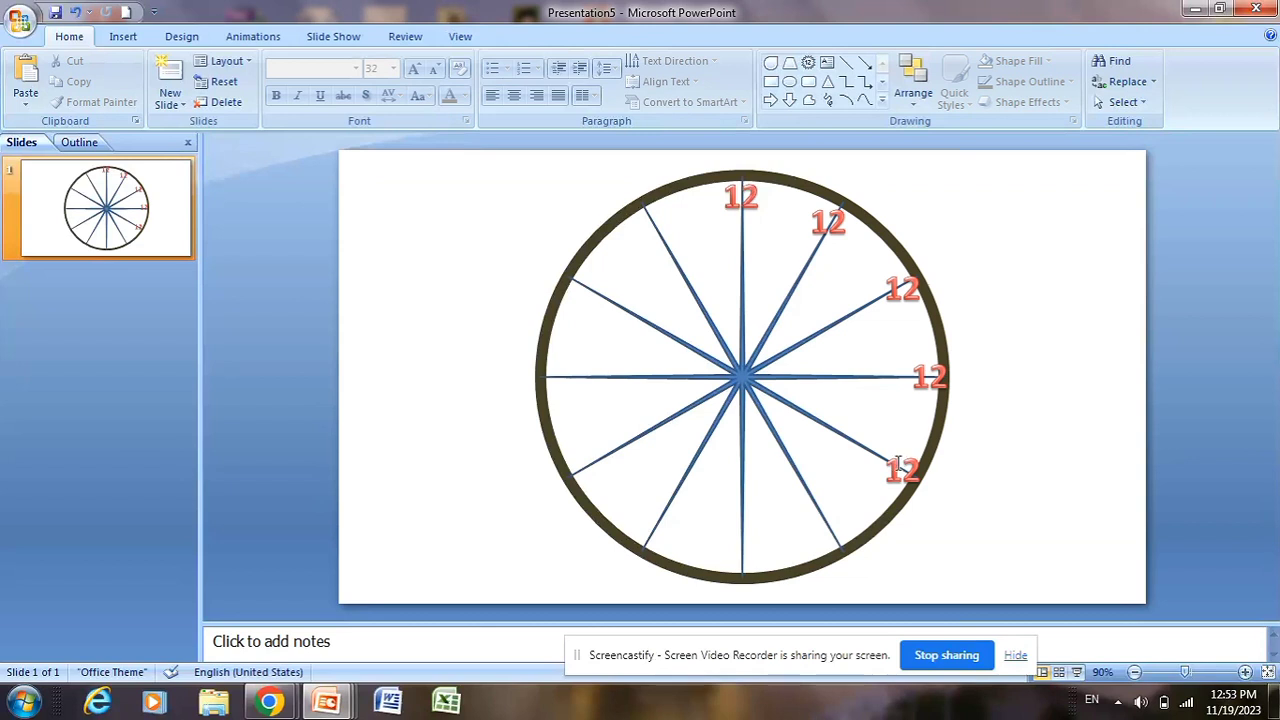
{"action": "left_click", "coordinate": [894, 458]}
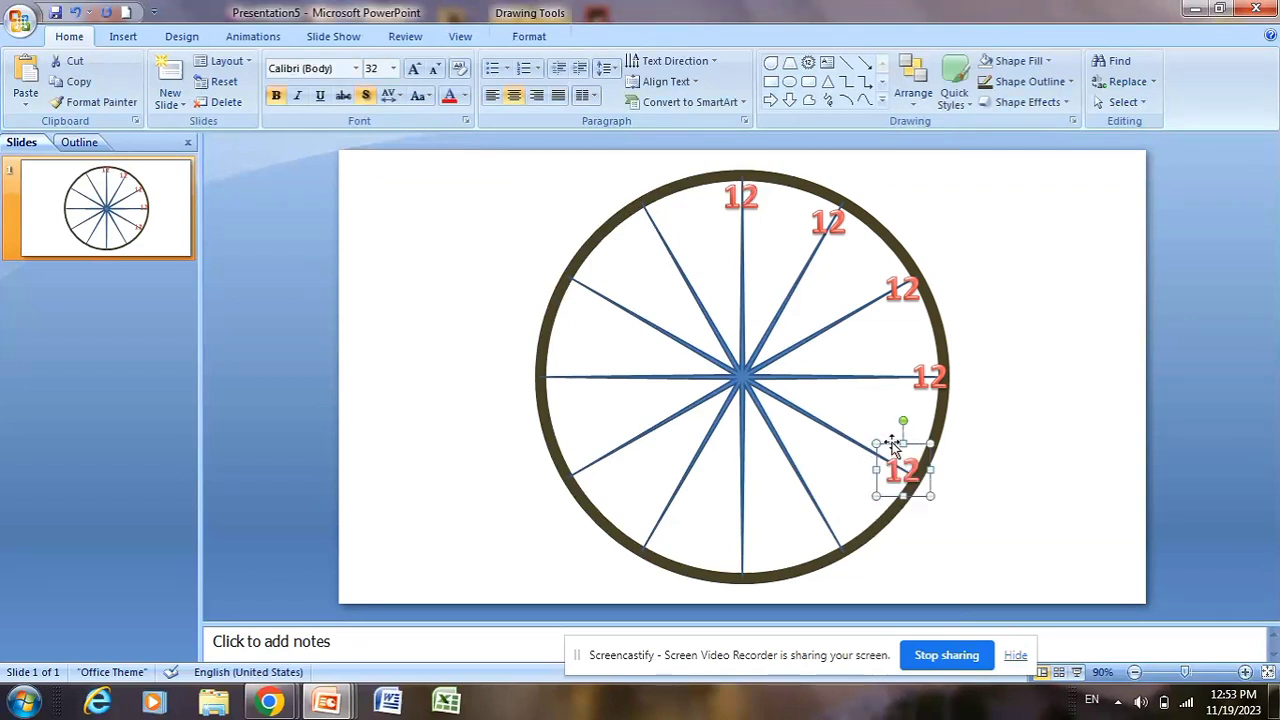
{"action": "mouse_move", "coordinate": [895, 450]}
{"action": "left_mouse_down"}
{"action": "mouse_move", "coordinate": [819, 507]}
{"action": "mouse_move", "coordinate": [732, 530]}
{"action": "left_mouse_up"}
{"action": "key", "text": "Escape"}
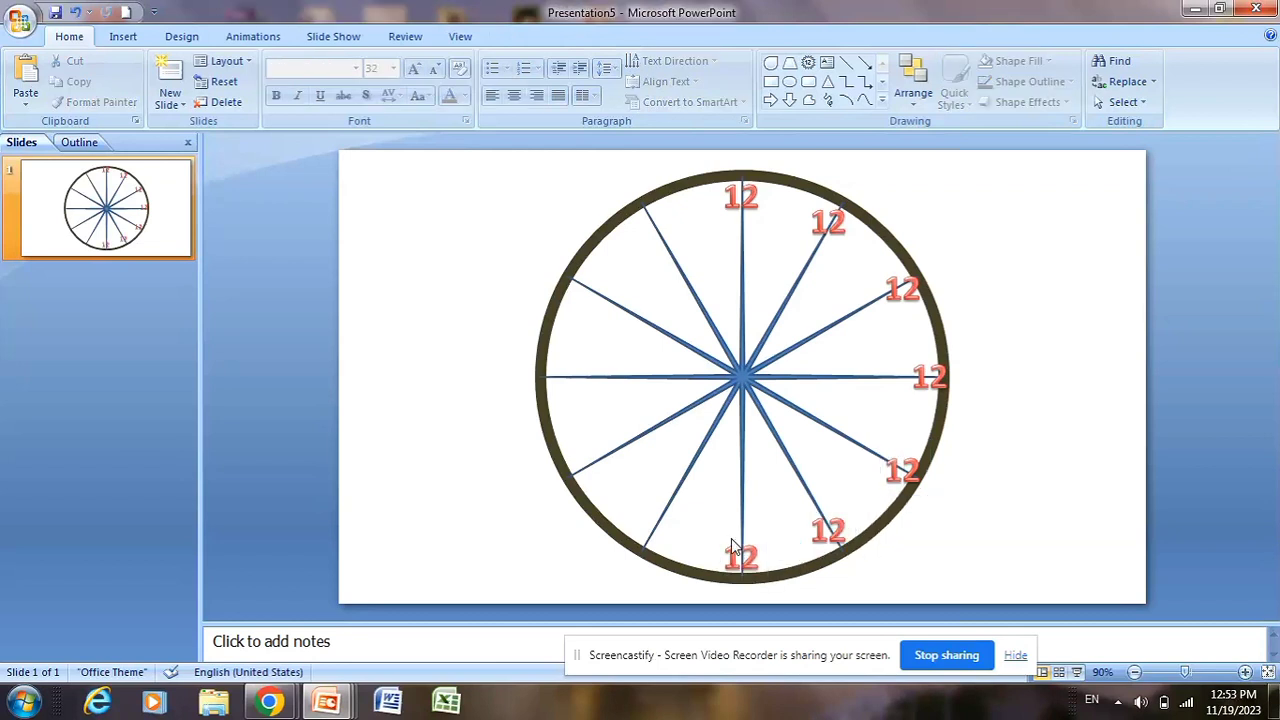
{"action": "left_click", "coordinate": [740, 548]}
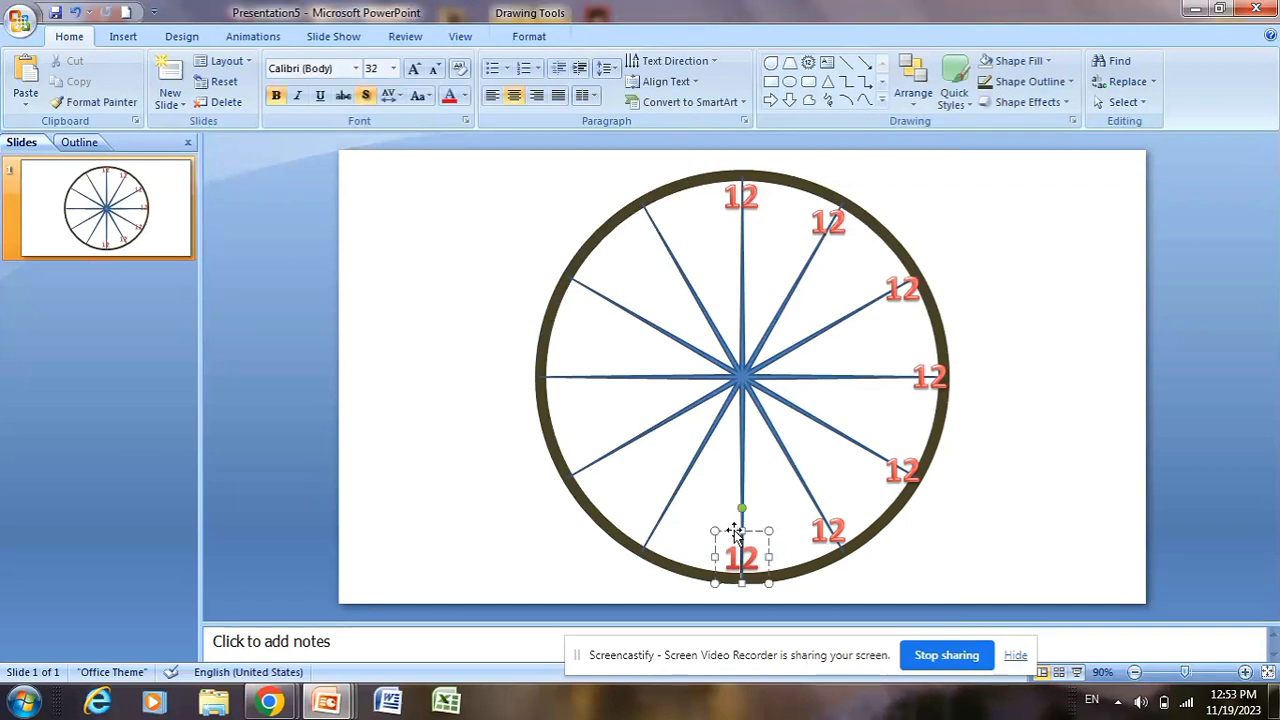
{"action": "mouse_move", "coordinate": [740, 533]}
{"action": "left_mouse_down"}
{"action": "mouse_move", "coordinate": [645, 502]}
{"action": "mouse_move", "coordinate": [580, 440]}
{"action": "mouse_move", "coordinate": [552, 354]}
{"action": "mouse_move", "coordinate": [582, 265]}
{"action": "mouse_move", "coordinate": [650, 197]}
{"action": "left_mouse_up"}
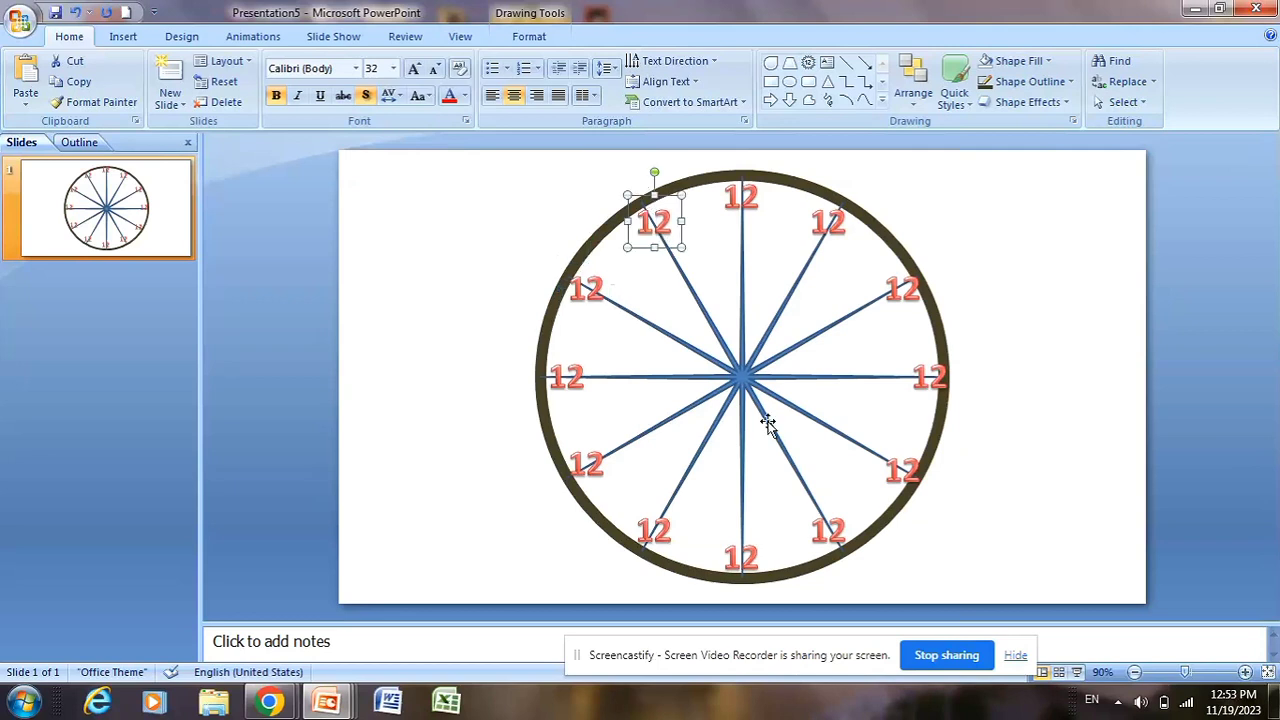
{"action": "left_click", "coordinate": [898, 470]}
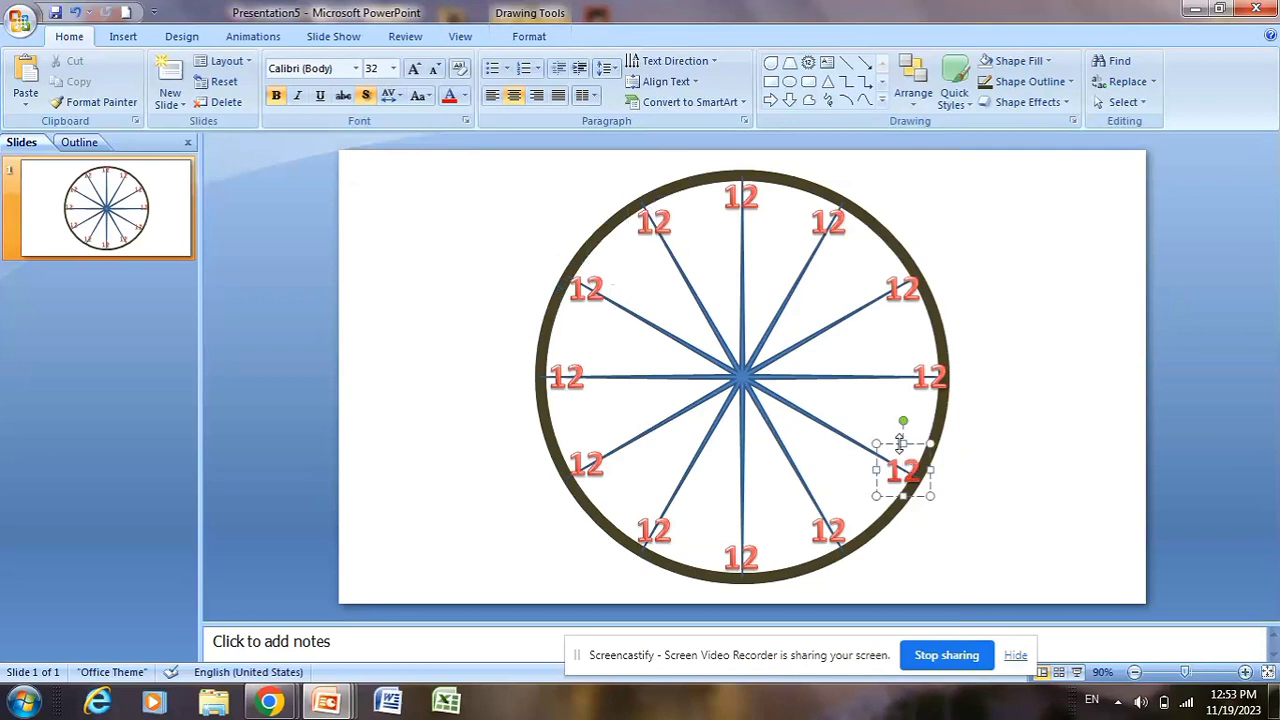
{"action": "left_click", "coordinate": [899, 444]}
{"action": "left_click_drag", "start_coordinate": [899, 444], "coordinate": [893, 444]}
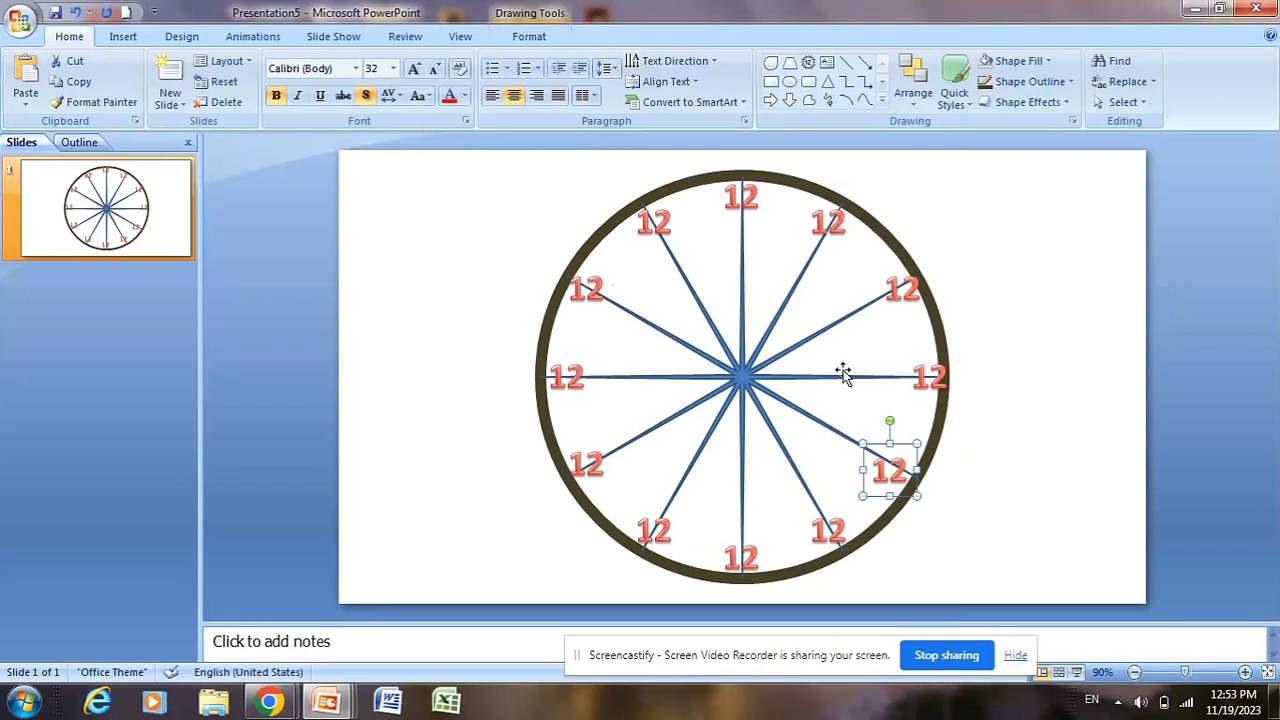
- Relabel the first copies as 1 and 3, nudging them along the rim
{"action": "left_click", "coordinate": [832, 220]}
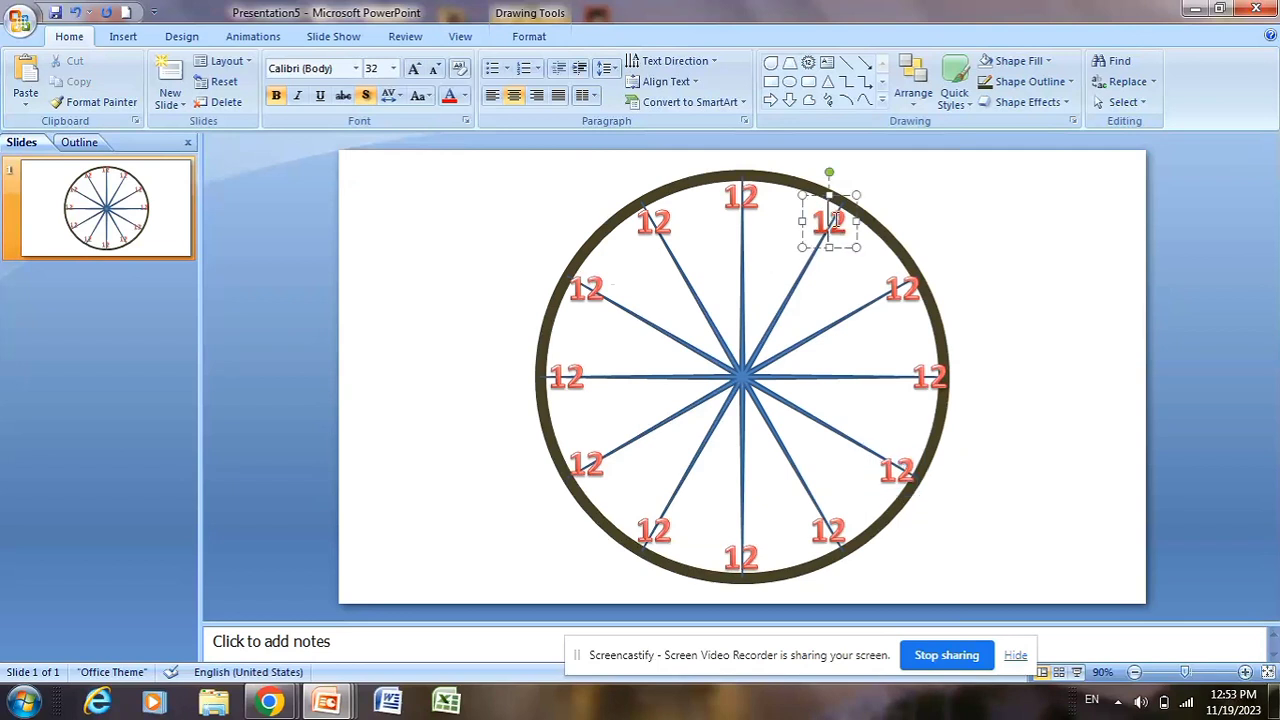
{"action": "key", "text": "BackSpace"}
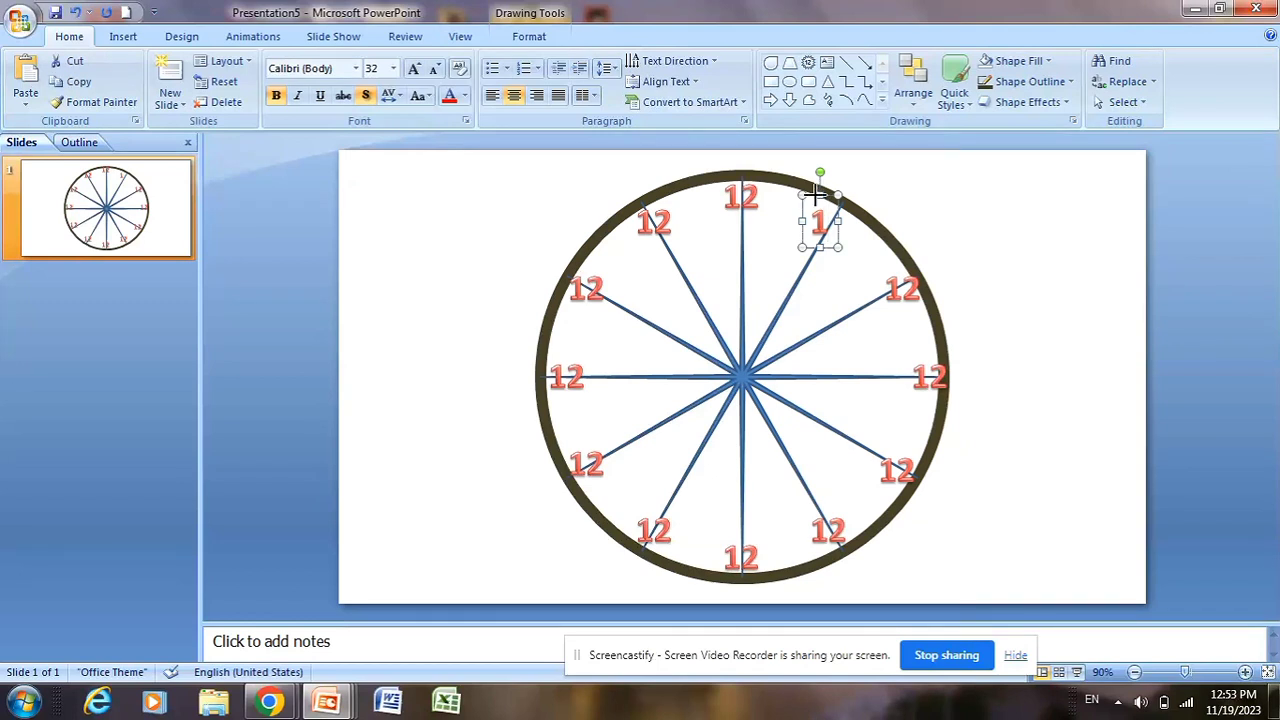
{"action": "left_click_drag", "start_coordinate": [817, 190], "coordinate": [835, 190]}
{"action": "key", "text": "Left"}
{"action": "left_click", "coordinate": [903, 288]}
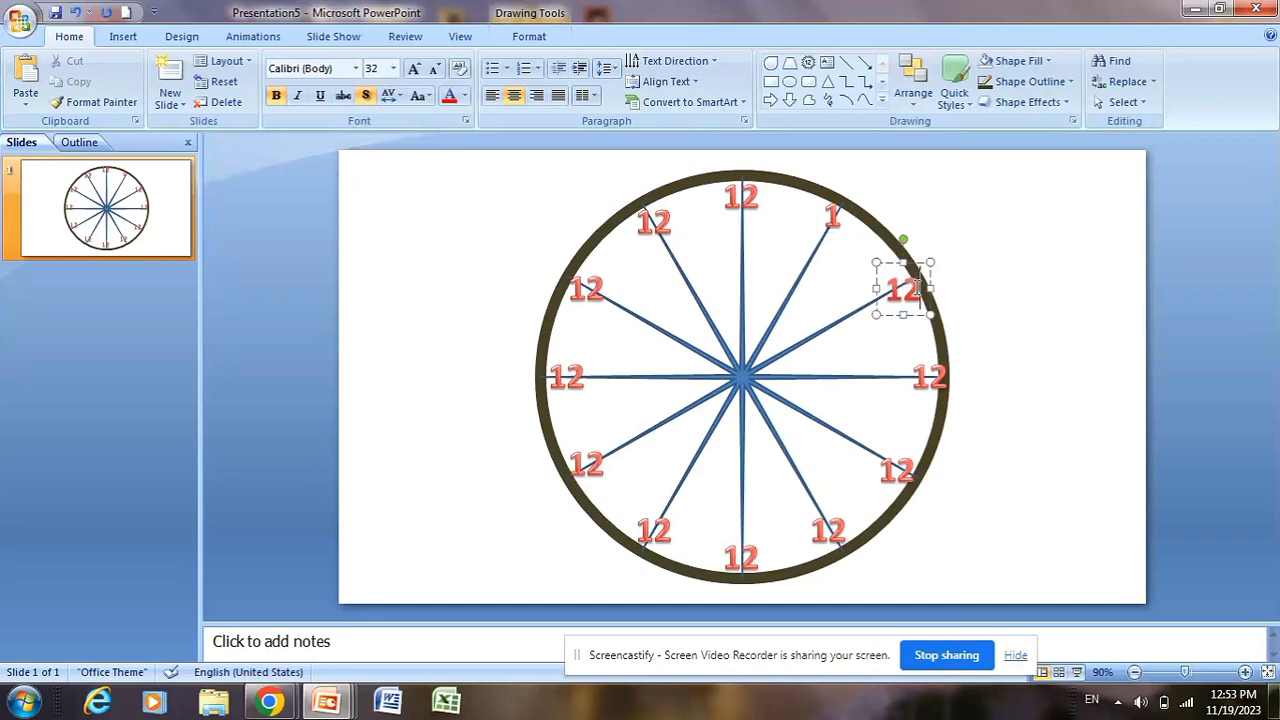
{"action": "key", "text": "BackSpace"}
{"action": "key", "text": "BackSpace"}
{"action": "type", "text": "3"}
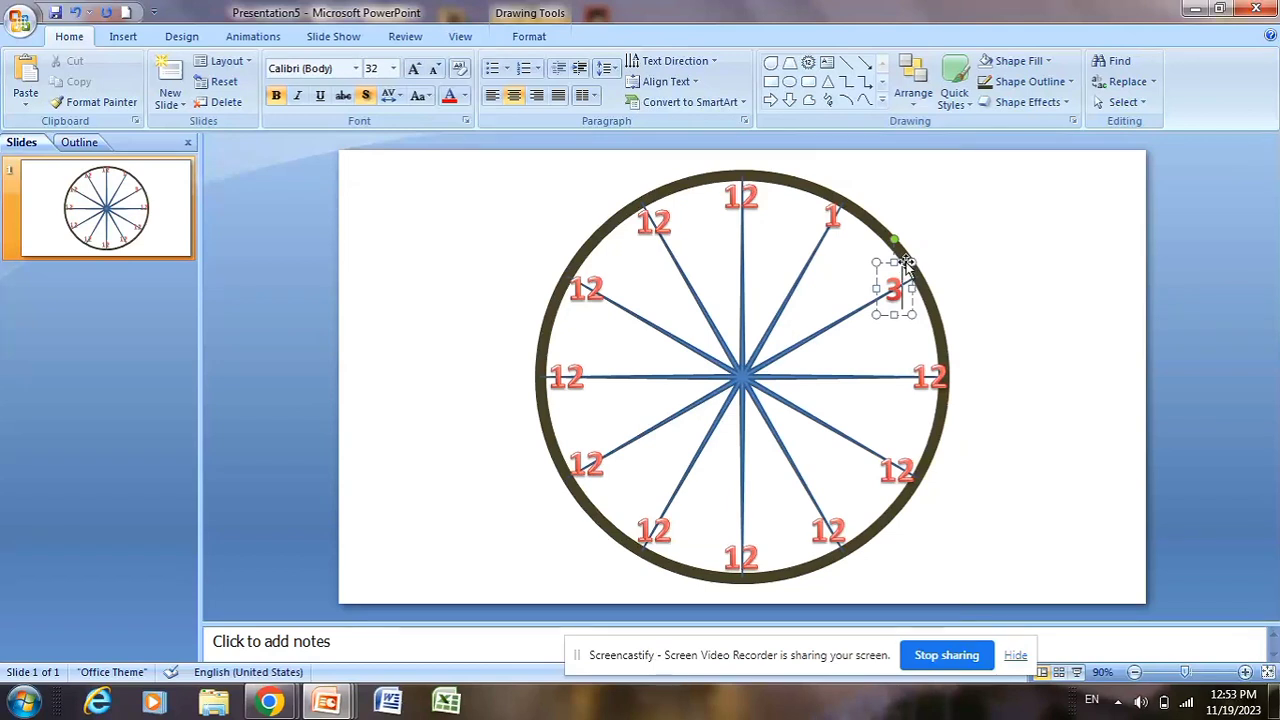
{"action": "left_click_drag", "start_coordinate": [905, 263], "coordinate": [918, 263]}
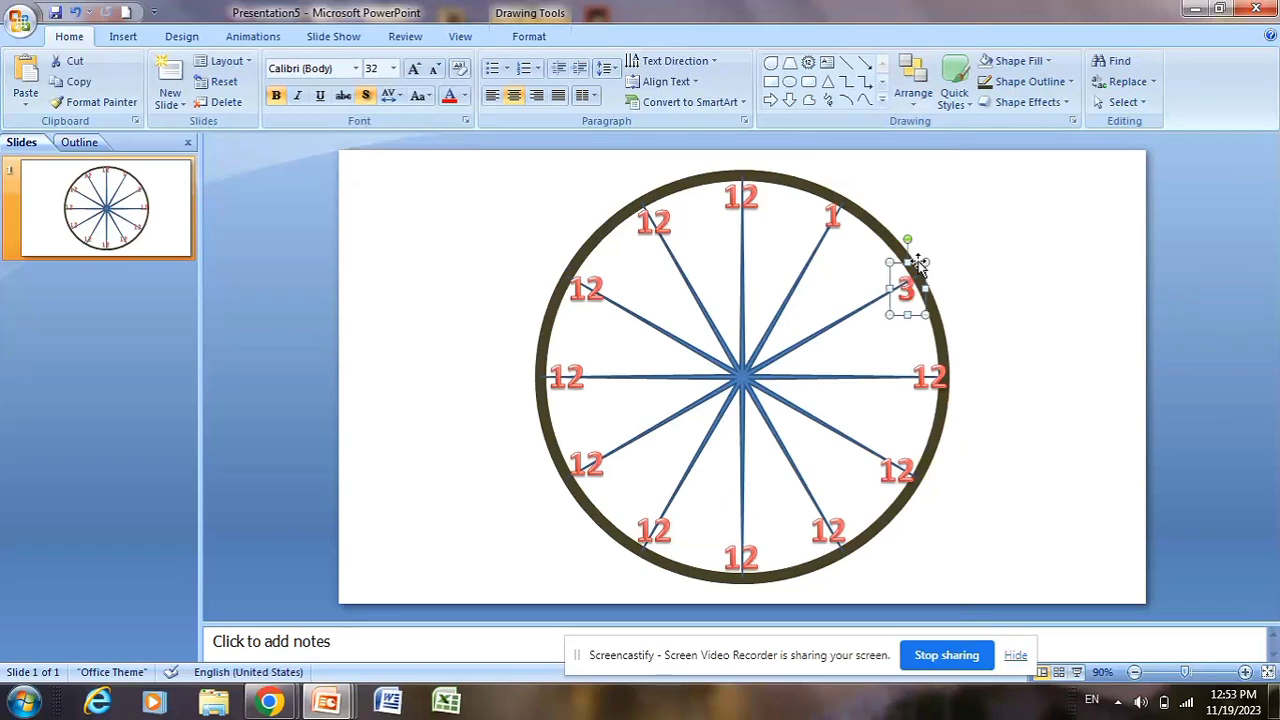
- Relabel further copies as 4 and 11
{"action": "left_click", "coordinate": [931, 376]}
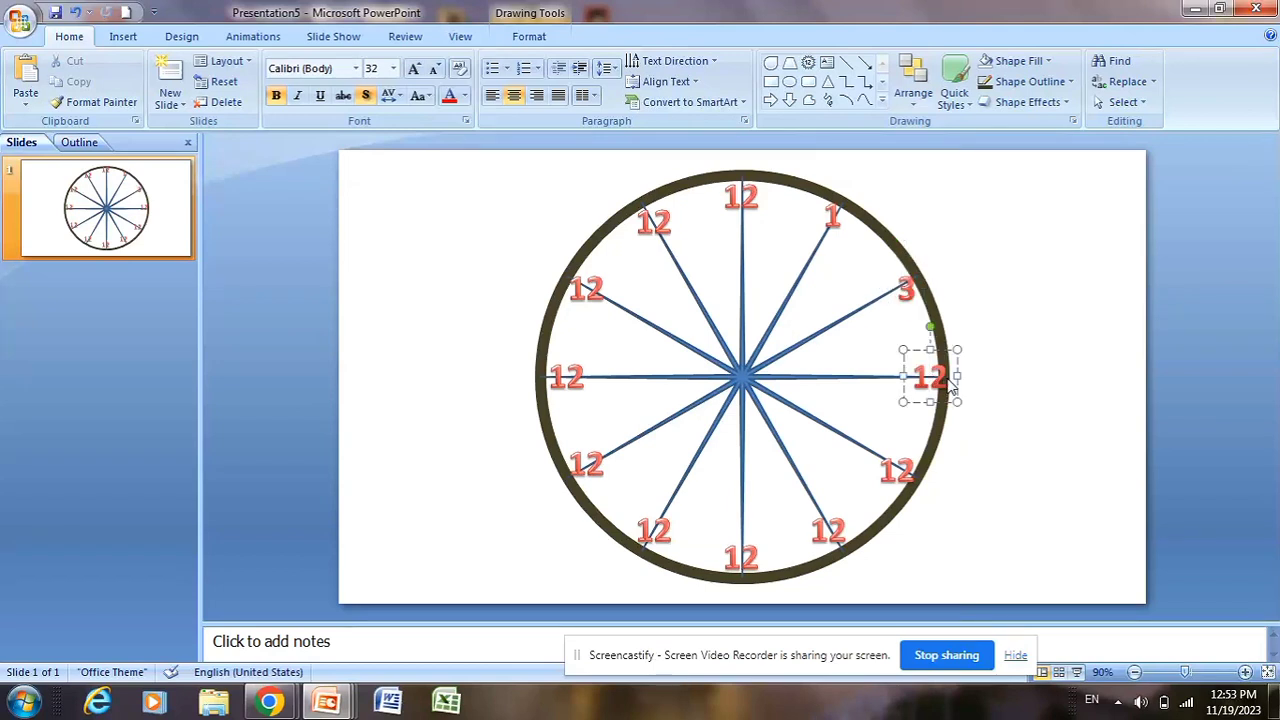
{"action": "key", "text": "BackSpace"}
{"action": "key", "text": "BackSpace"}
{"action": "type", "text": "4"}
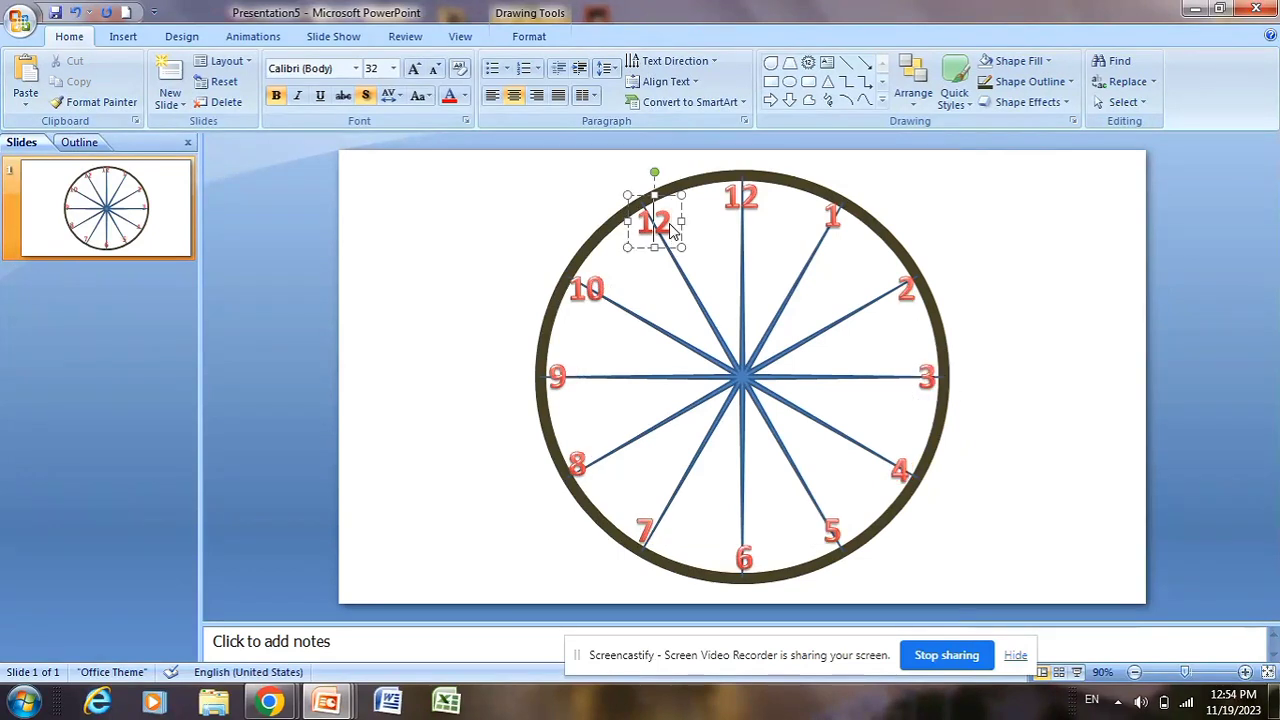
{"action": "key", "text": "BackSpace"}
{"action": "key", "text": "BackSpace"}
{"action": "type", "text": "11"}
{"action": "left_click", "coordinate": [716, 264]}
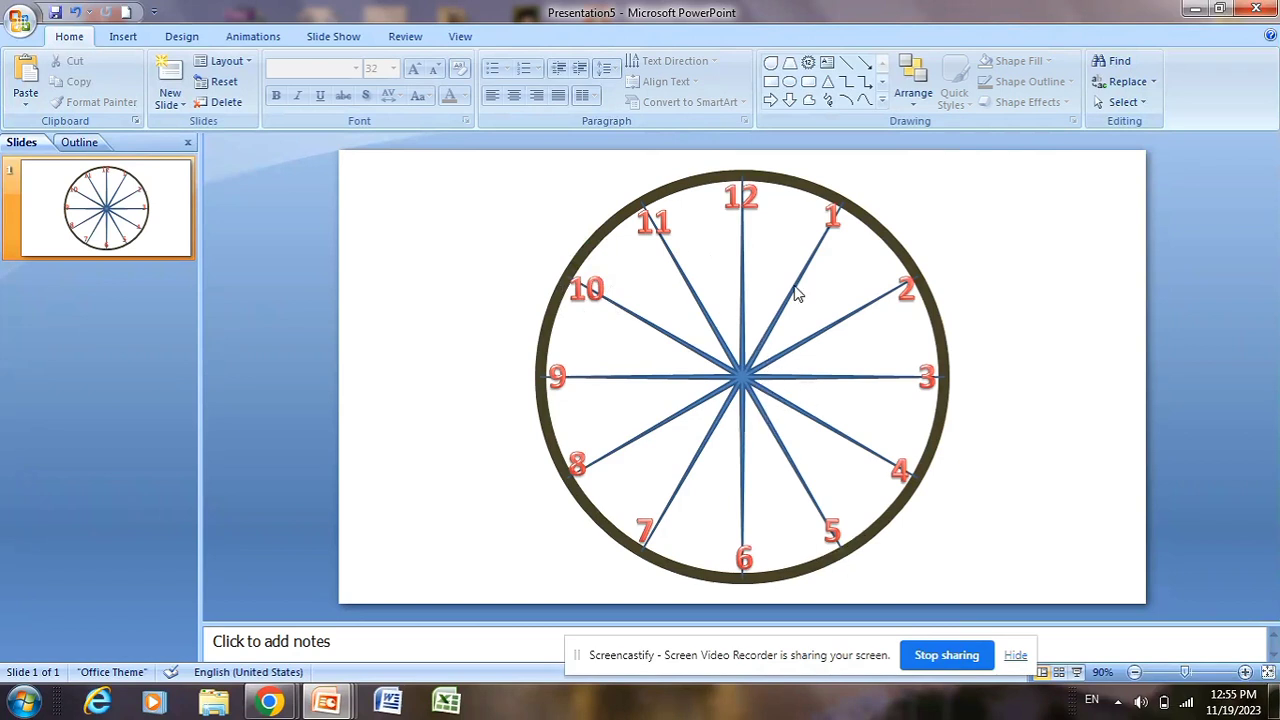
- Duplicate the spoke group, centre the copy on the slide, and rotate it a few degrees
{"action": "left_click", "coordinate": [748, 381]}
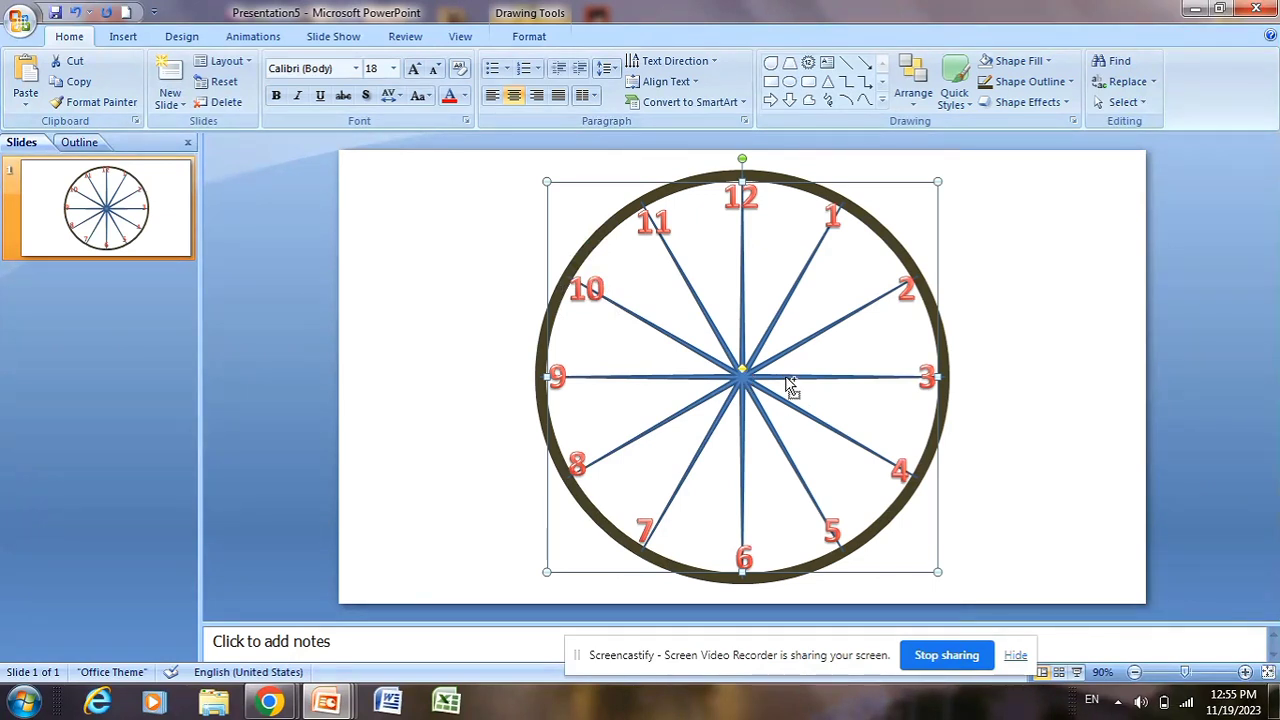
{"action": "key", "text": "ctrl+d"}
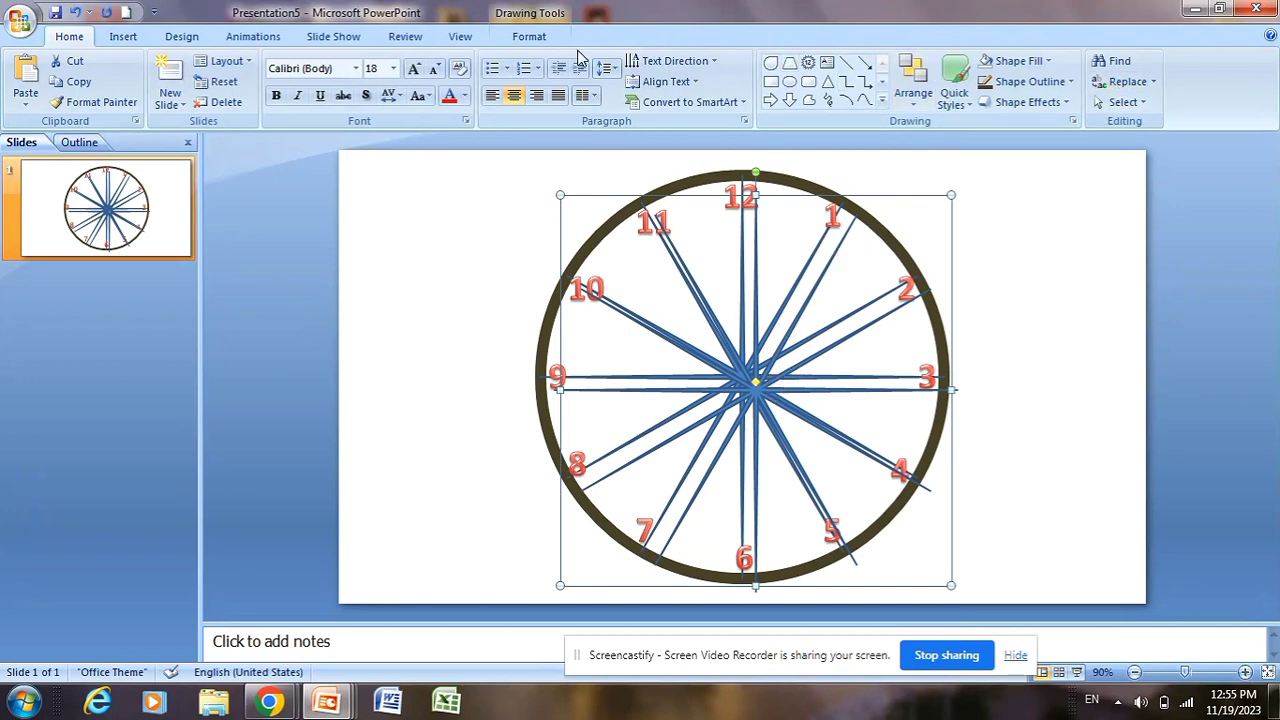
{"action": "left_click", "coordinate": [532, 40]}
{"action": "left_click", "coordinate": [938, 61]}
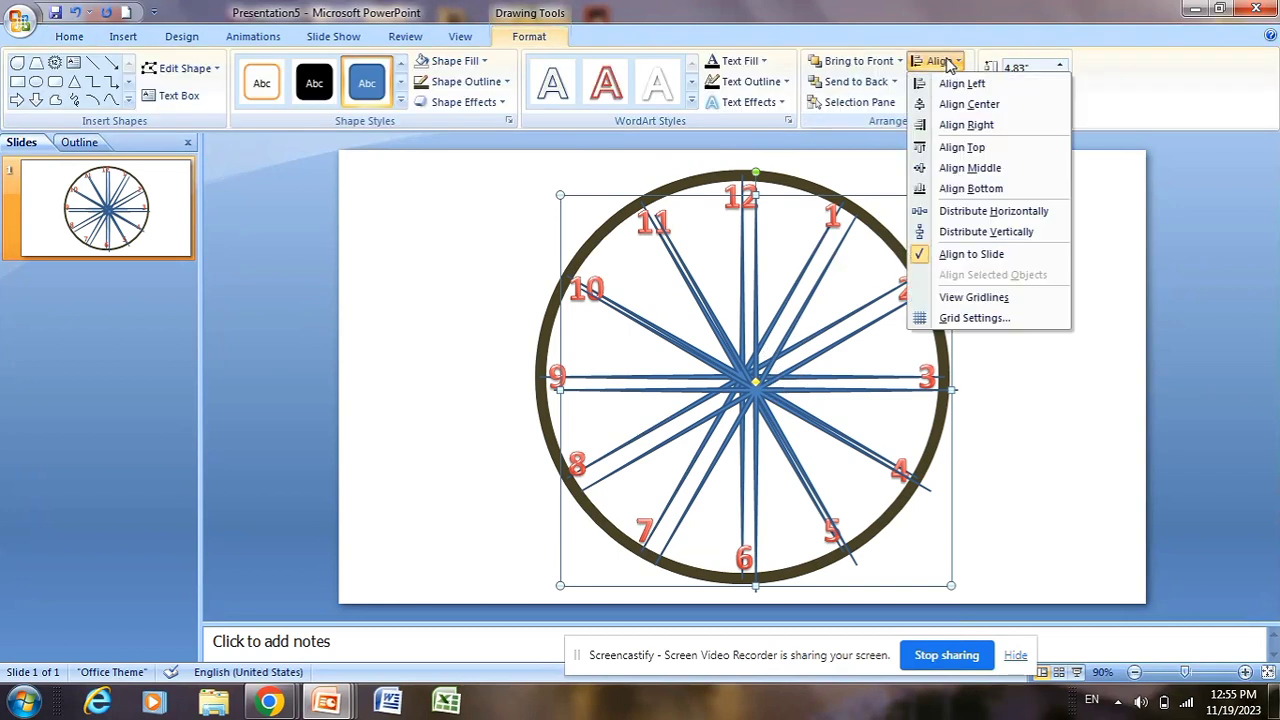
{"action": "left_click", "coordinate": [962, 104]}
{"action": "left_click", "coordinate": [922, 66]}
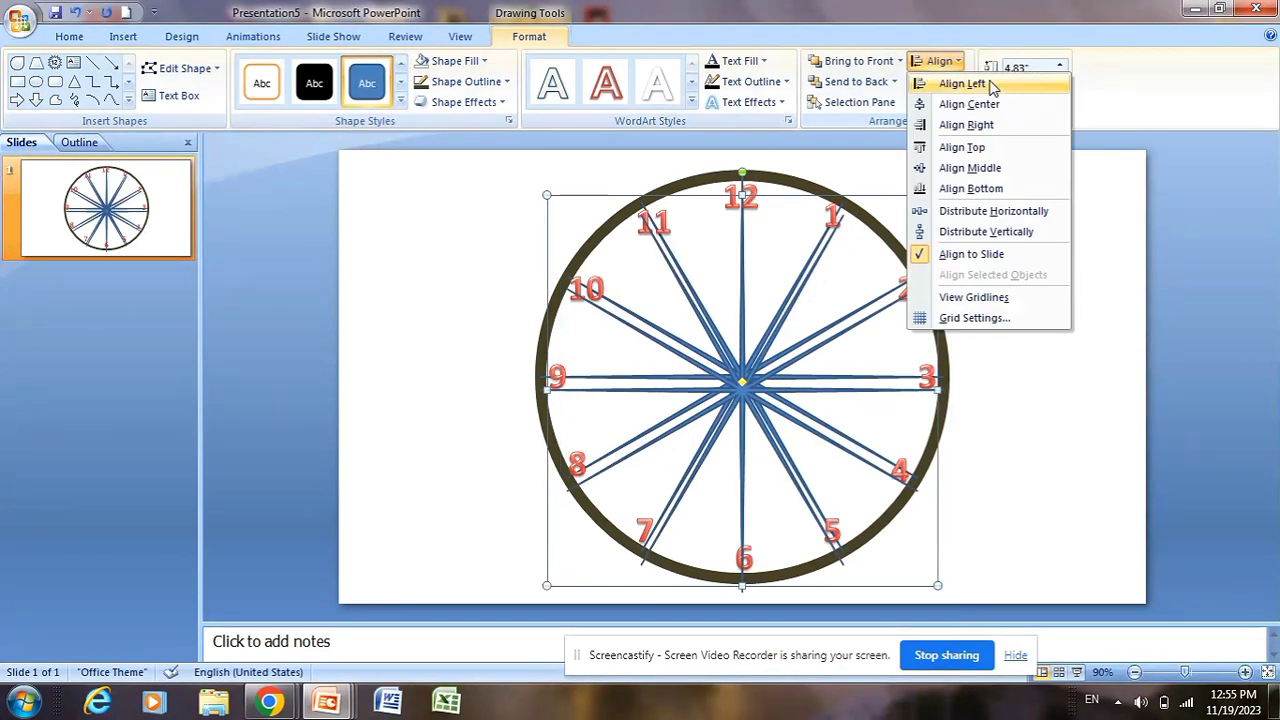
{"action": "left_click", "coordinate": [970, 170]}
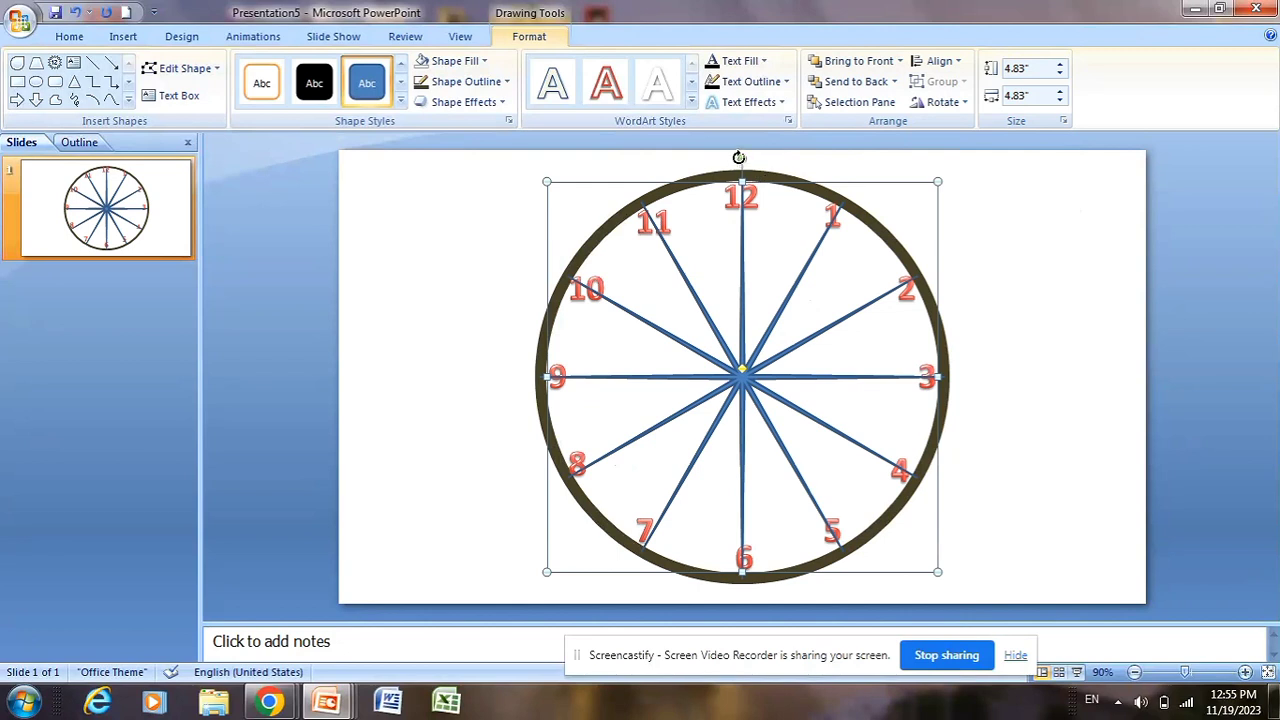
{"action": "left_click_drag", "start_coordinate": [741, 160], "coordinate": [765, 160]}
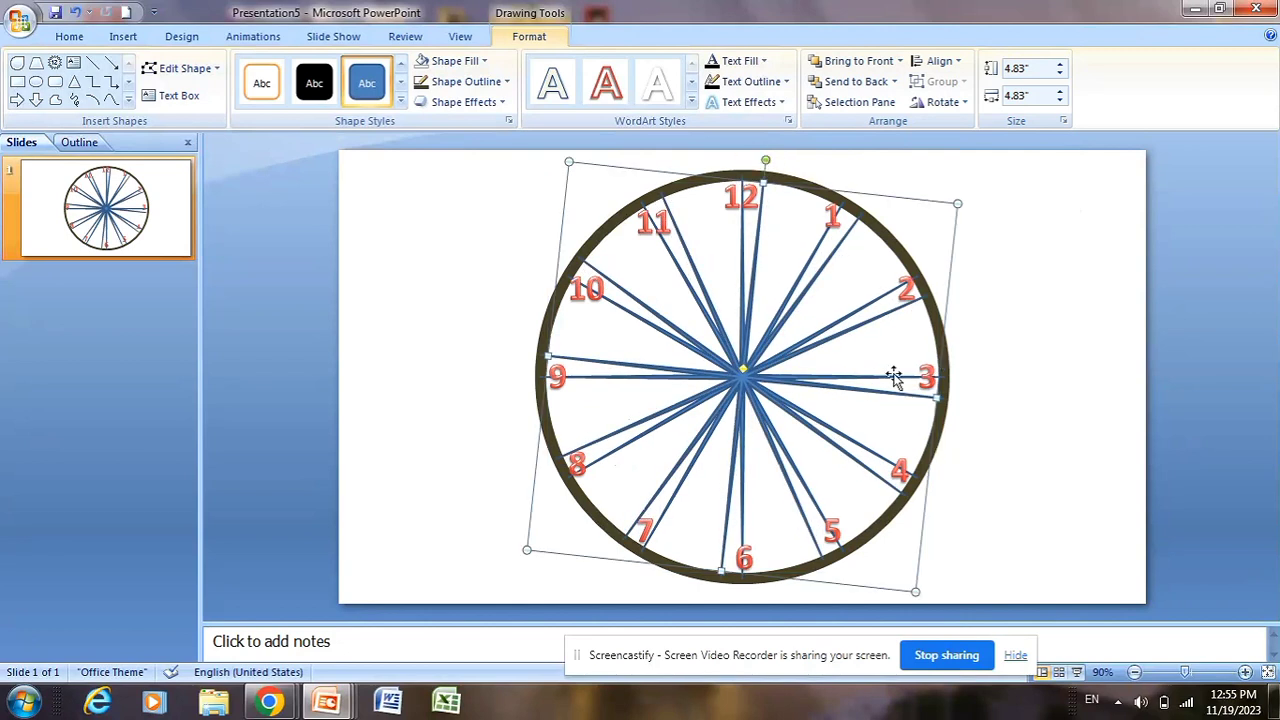
- Paste a second spoke copy, centre it, and rotate it between the existing spokes
{"action": "key", "text": "ctrl+v"}
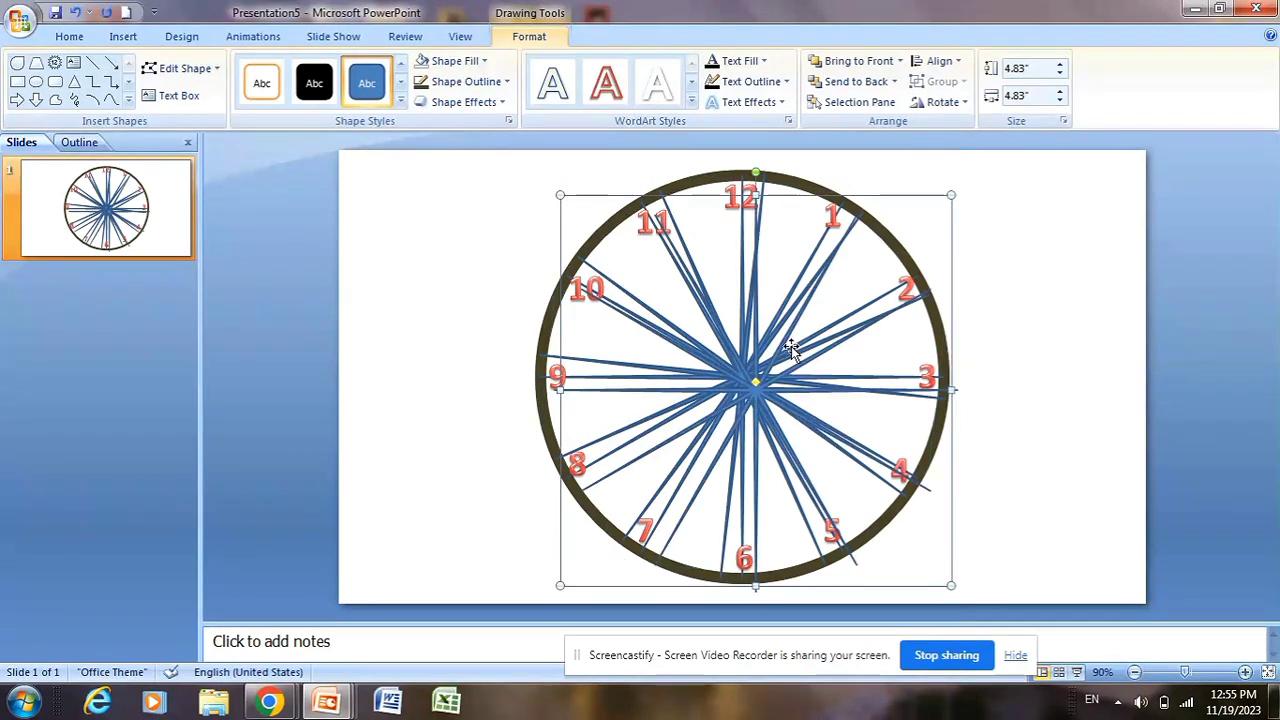
{"action": "left_click", "coordinate": [940, 61]}
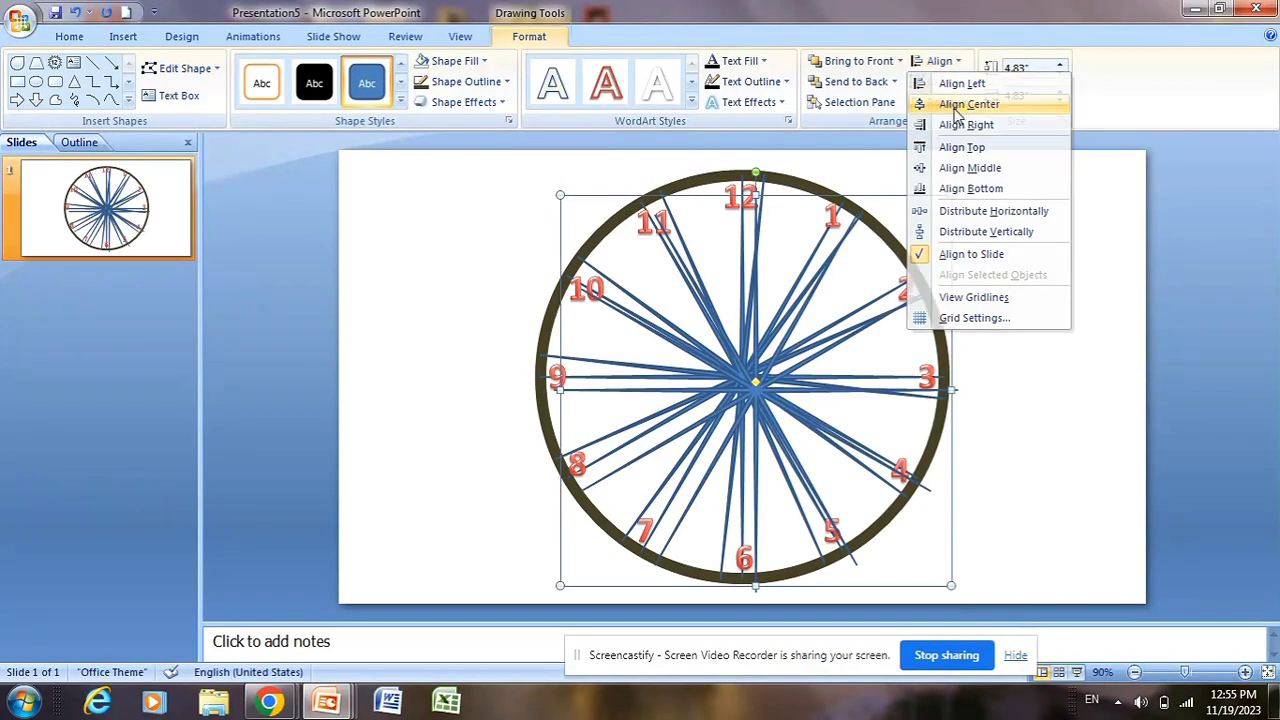
{"action": "left_click", "coordinate": [962, 101]}
{"action": "left_click", "coordinate": [946, 64]}
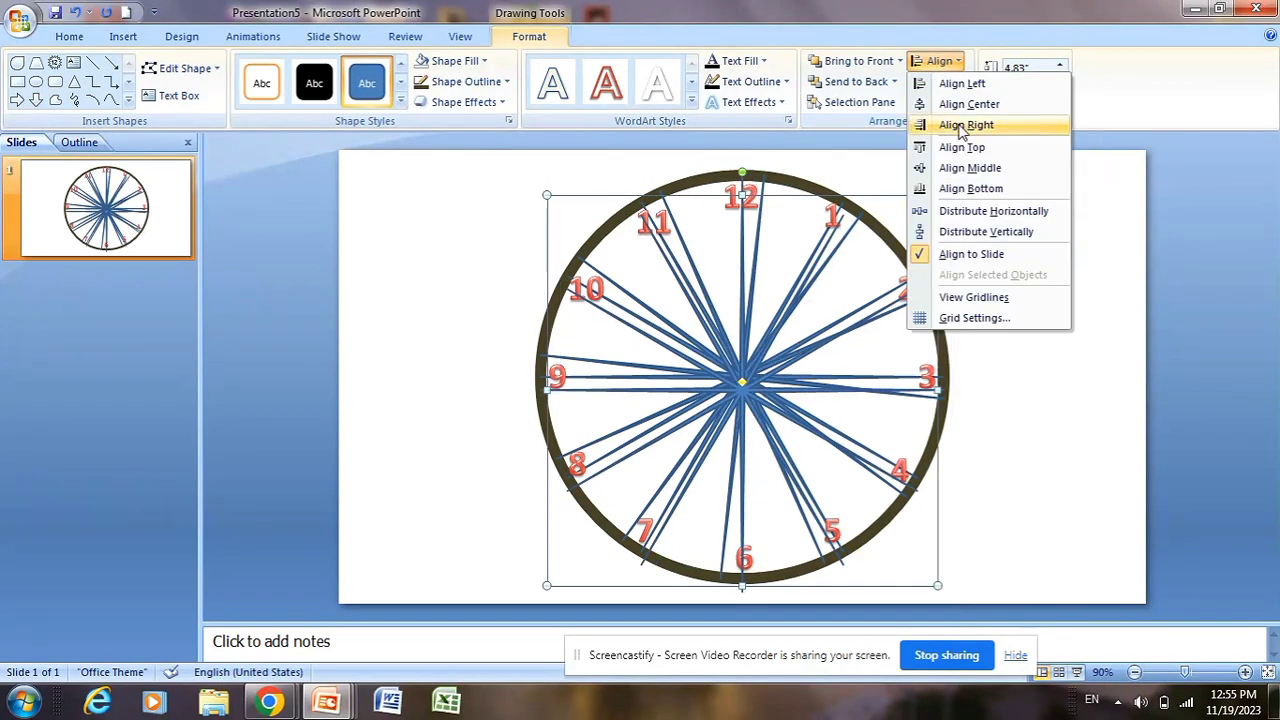
{"action": "left_click", "coordinate": [962, 172]}
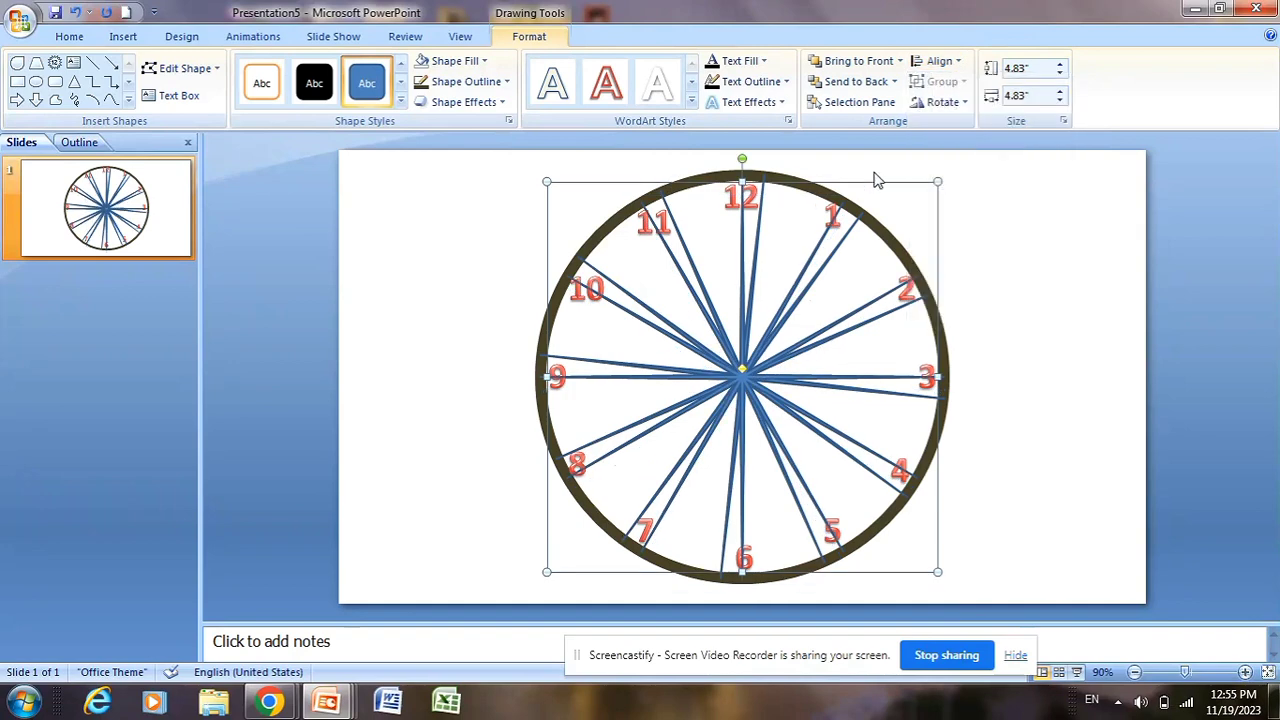
{"action": "left_click_drag", "start_coordinate": [741, 159], "coordinate": [788, 168]}
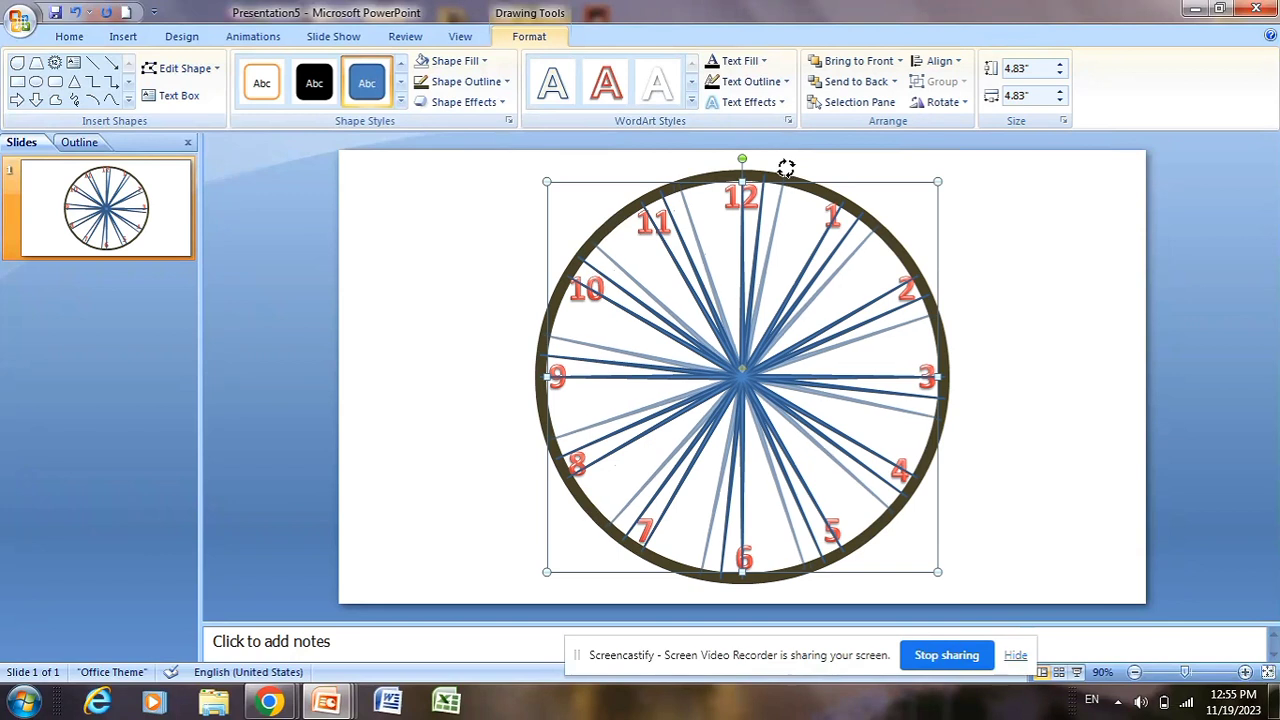
{"action": "left_click_drag", "start_coordinate": [788, 168], "coordinate": [790, 180]}
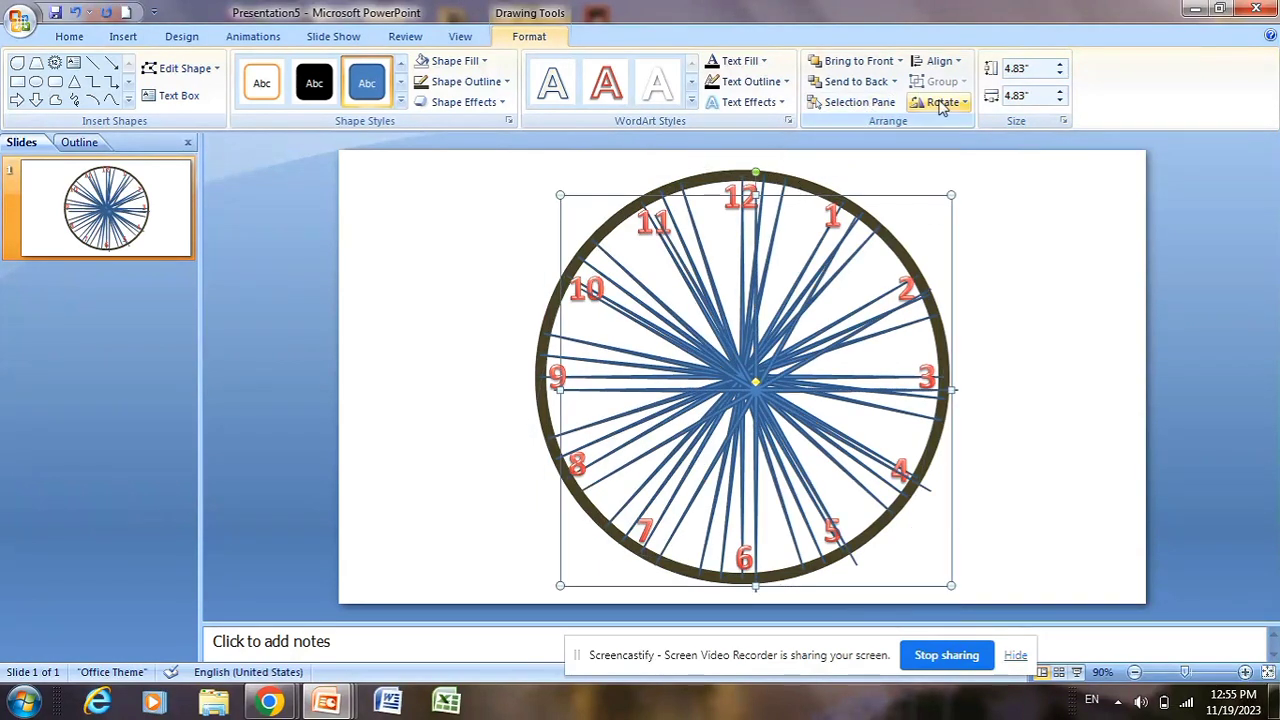
- Re-centre that copy on the slide and rotate it into the gaps between spokes
{"action": "left_click", "coordinate": [940, 63]}
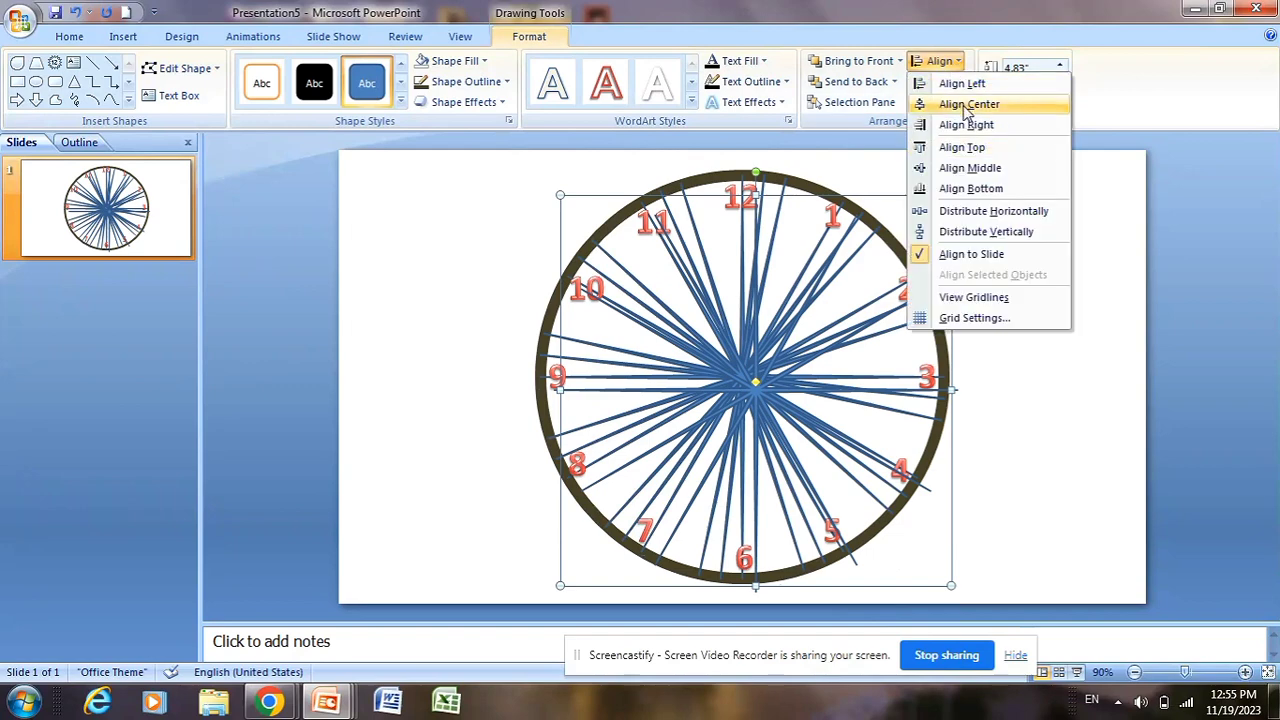
{"action": "left_click", "coordinate": [966, 106]}
{"action": "left_click", "coordinate": [937, 62]}
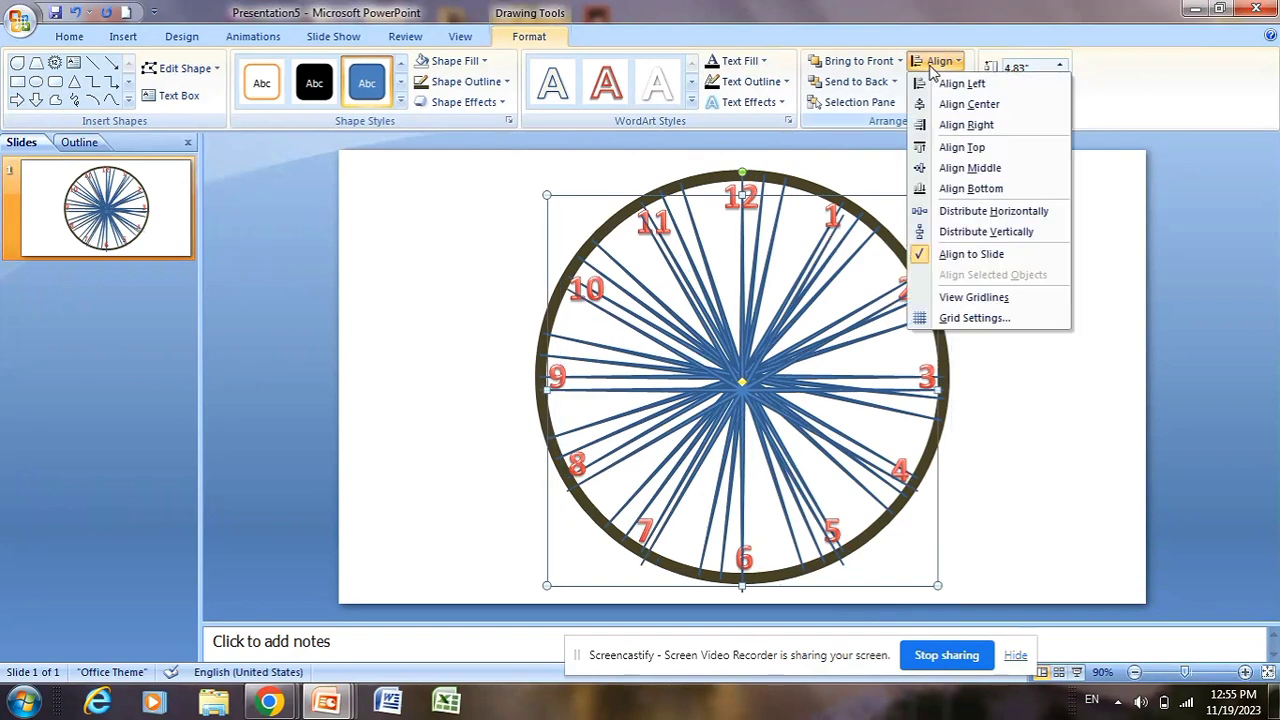
{"action": "left_click", "coordinate": [970, 170]}
{"action": "left_click_drag", "start_coordinate": [742, 160], "coordinate": [811, 172]}
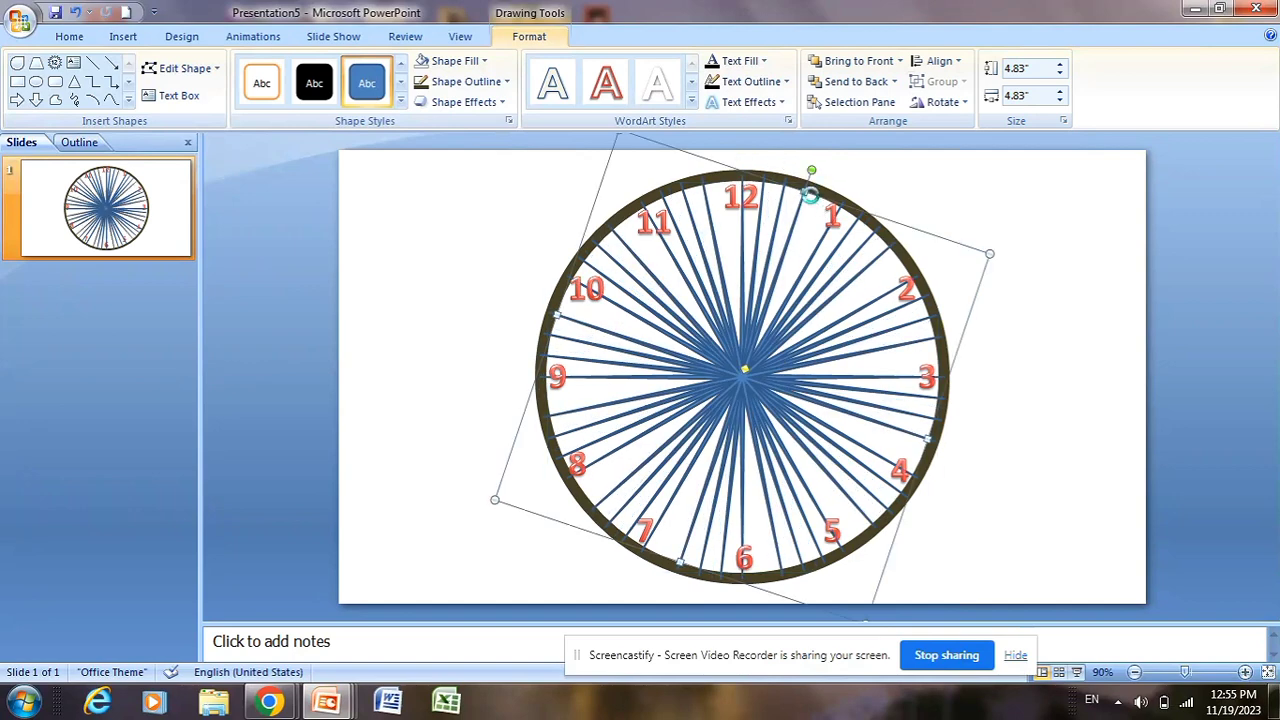
- Paste a final spoke copy, centre it, and rotate it into the remaining gaps
{"action": "key", "text": "ctrl+v"}
{"action": "left_click", "coordinate": [948, 64]}
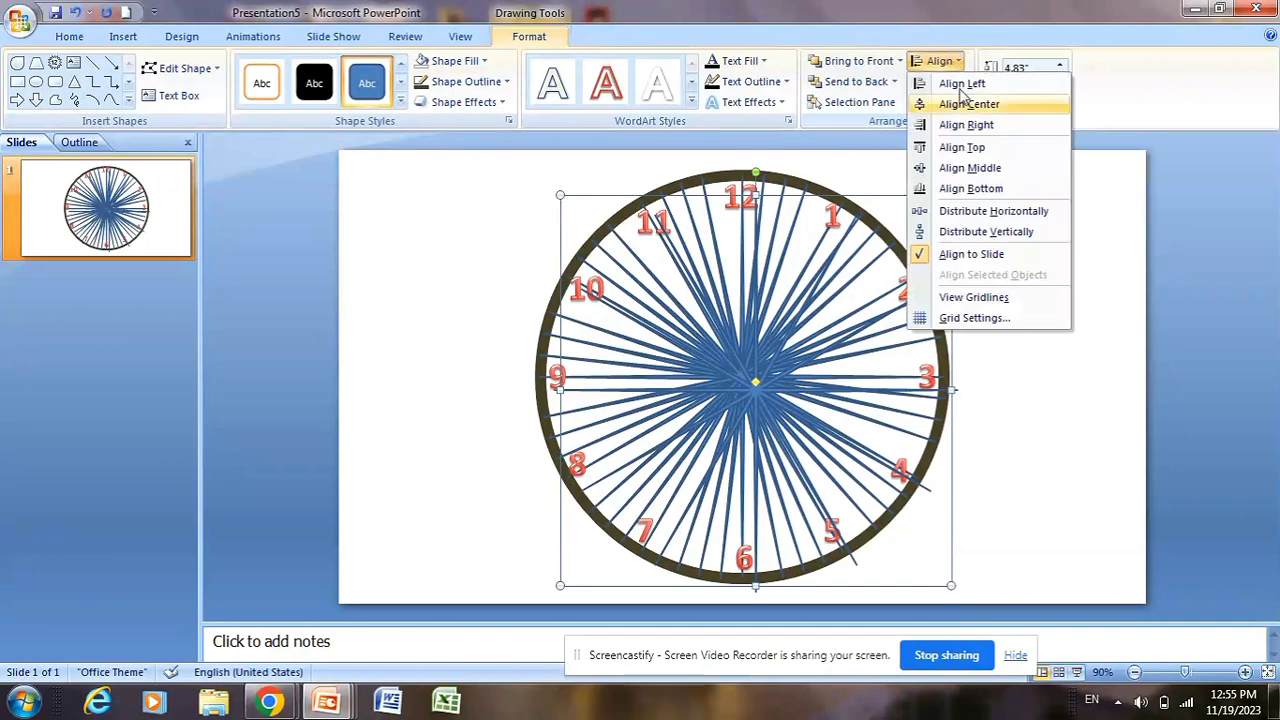
{"action": "left_click", "coordinate": [969, 104]}
{"action": "left_click", "coordinate": [940, 62]}
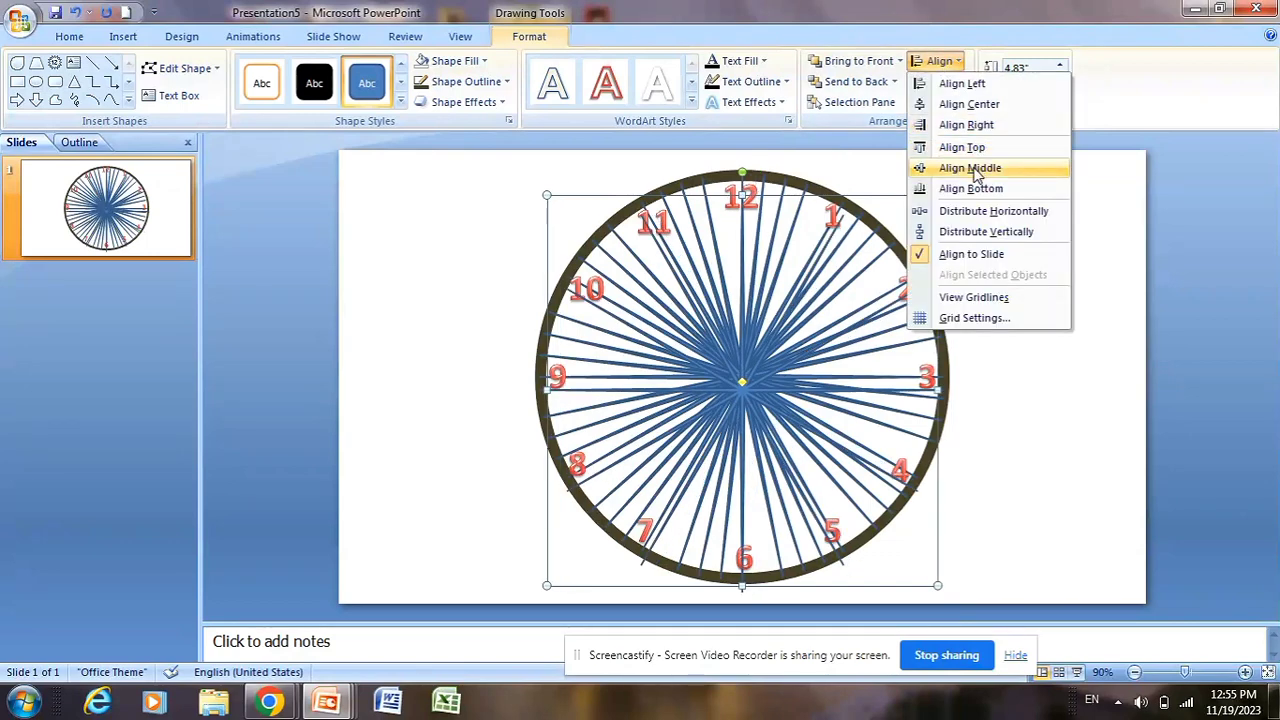
{"action": "left_click", "coordinate": [970, 168]}
{"action": "mouse_move", "coordinate": [789, 163]}
{"action": "left_mouse_down"}
{"action": "mouse_move", "coordinate": [838, 175]}
{"action": "mouse_move", "coordinate": [963, 246]}
{"action": "left_mouse_up"}
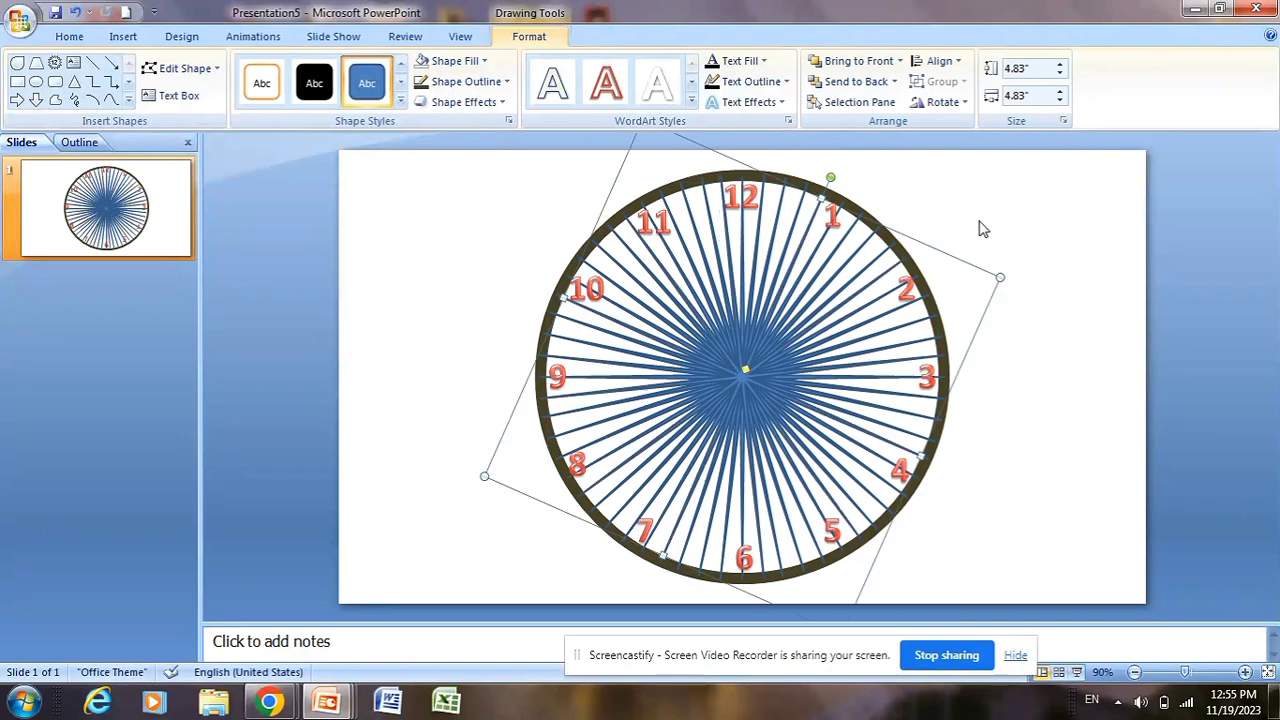
{"action": "left_click", "coordinate": [982, 229]}
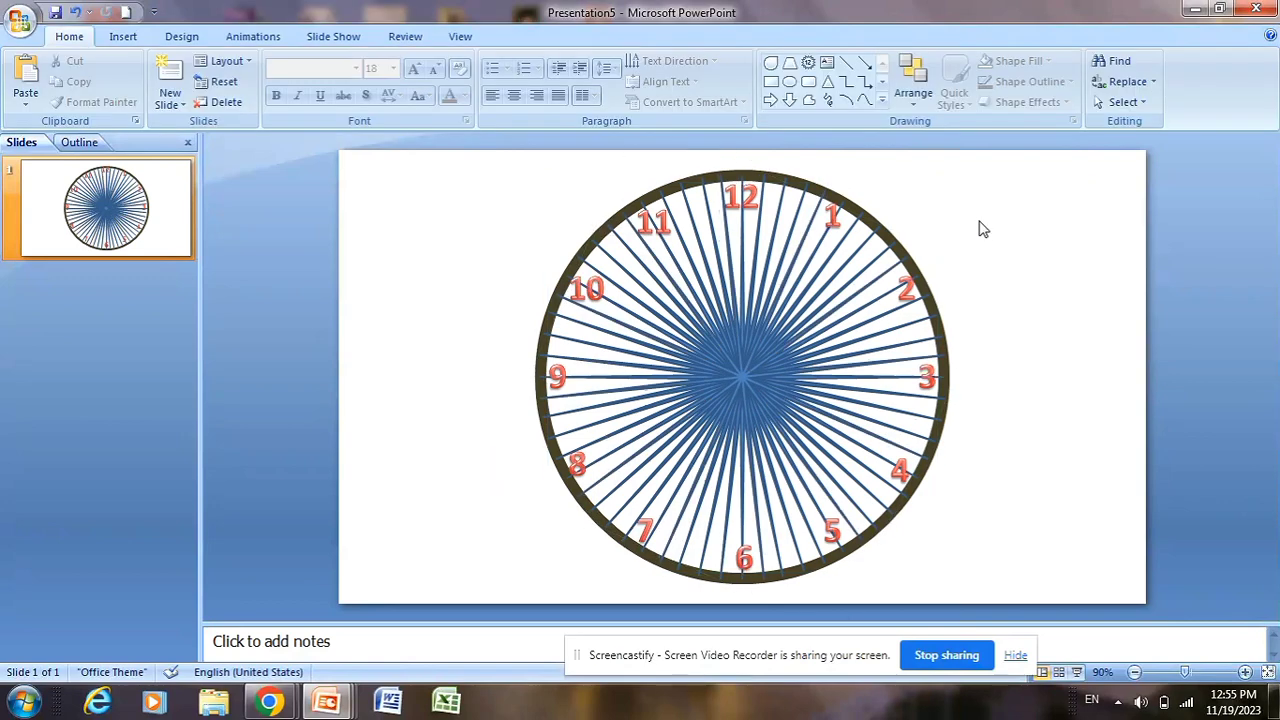
- Select all the rotated spoke copies, including the upright one, and group them
{"action": "left_click", "coordinate": [715, 213]}
{"action": "left_click", "coordinate": [688, 214], "text": "shift"}
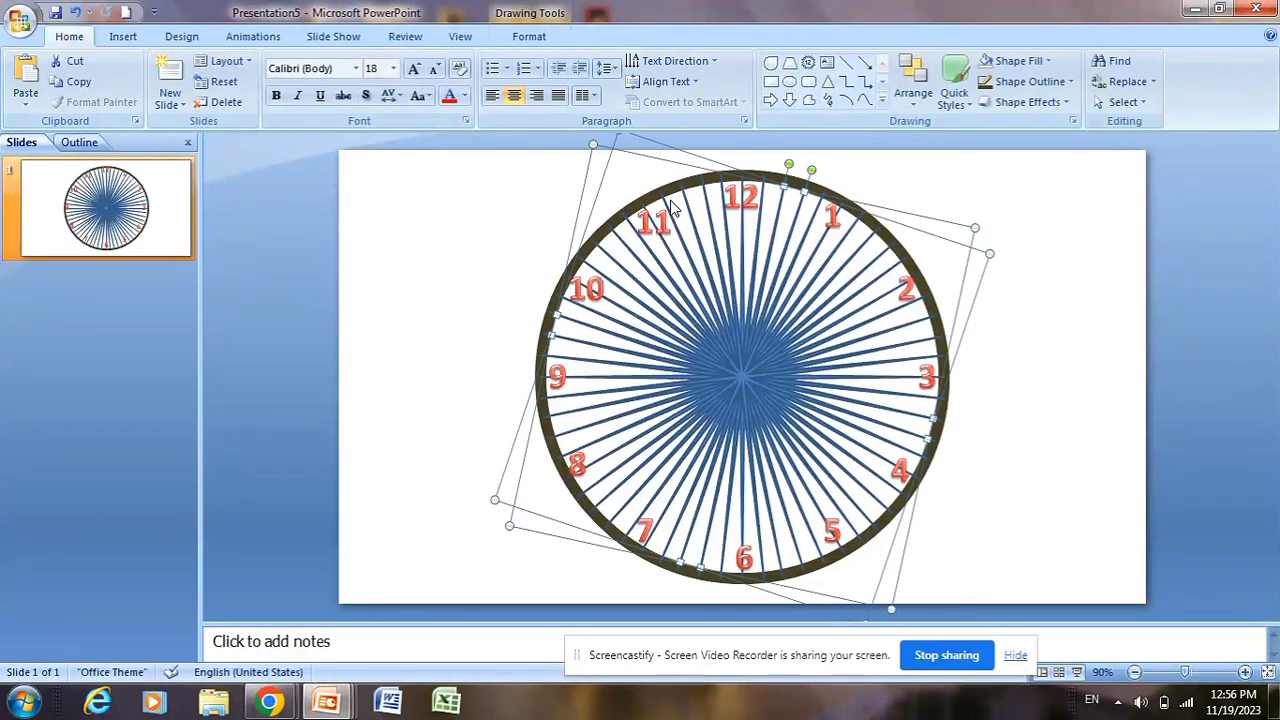
{"action": "left_click", "coordinate": [667, 204], "text": "shift"}
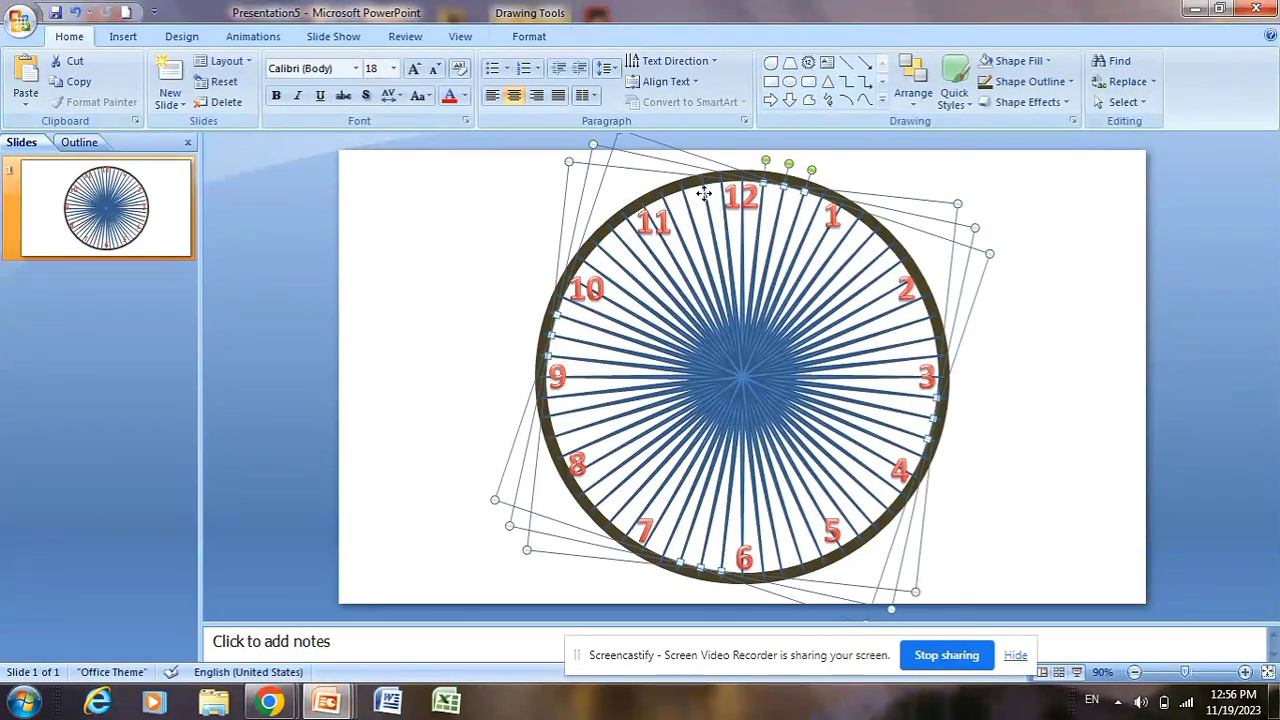
{"action": "left_click", "coordinate": [712, 200], "text": "shift"}
{"action": "left_click", "coordinate": [708, 198], "text": "shift"}
{"action": "left_click", "coordinate": [723, 195], "text": "shift"}
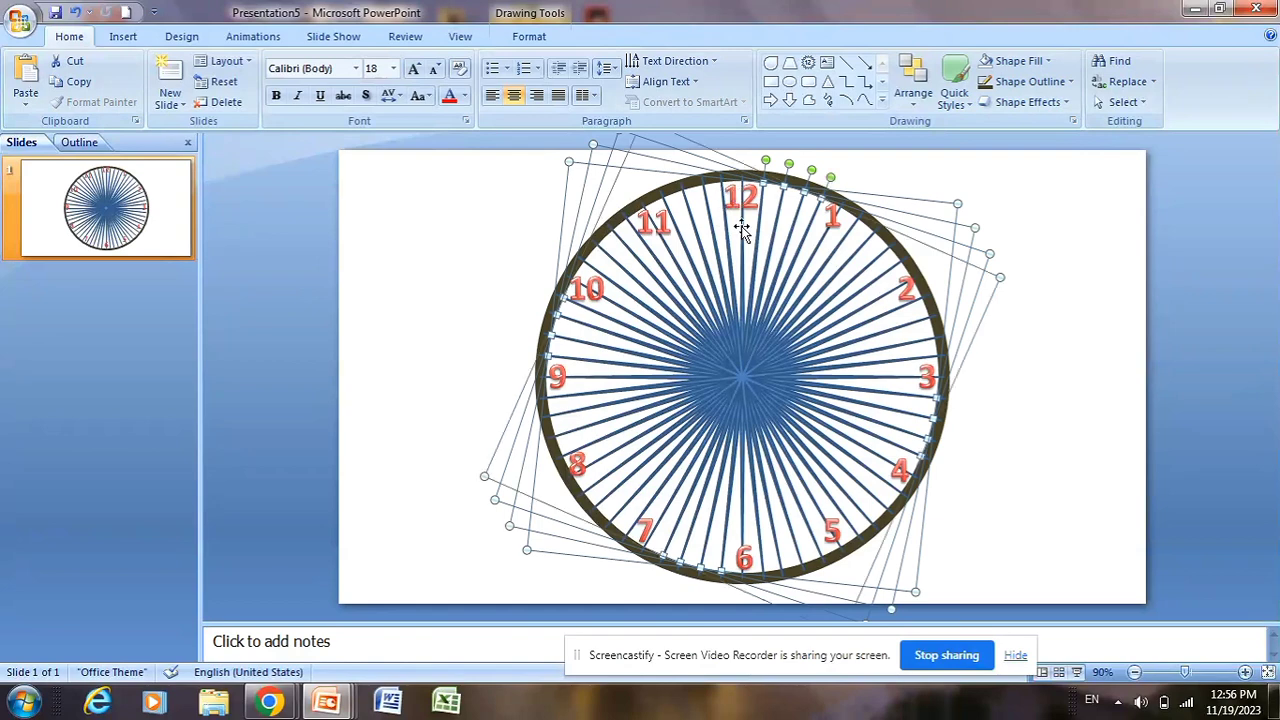
{"action": "left_click", "coordinate": [741, 228], "text": "shift"}
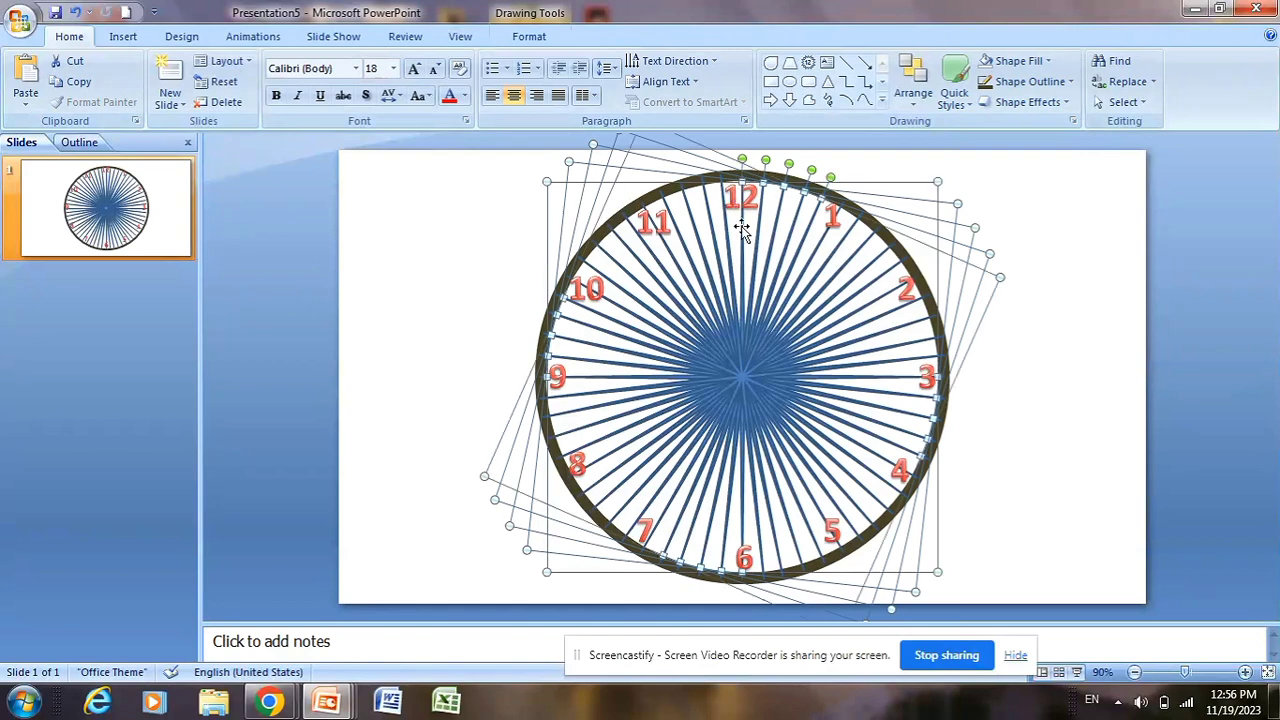
{"action": "left_click", "coordinate": [529, 36]}
{"action": "left_click", "coordinate": [942, 81]}
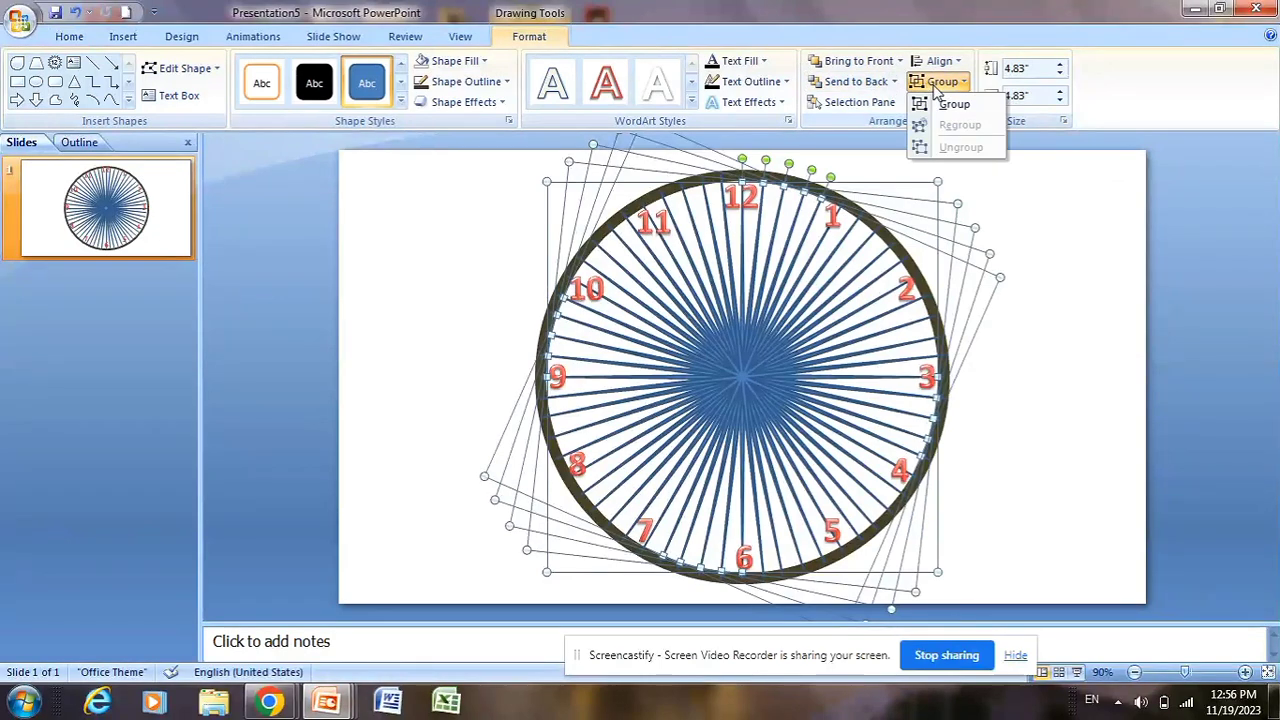
{"action": "left_click", "coordinate": [952, 103]}
- Send the grouped spokes to the back, behind the other clock shapes
{"action": "left_click", "coordinate": [1029, 211]}
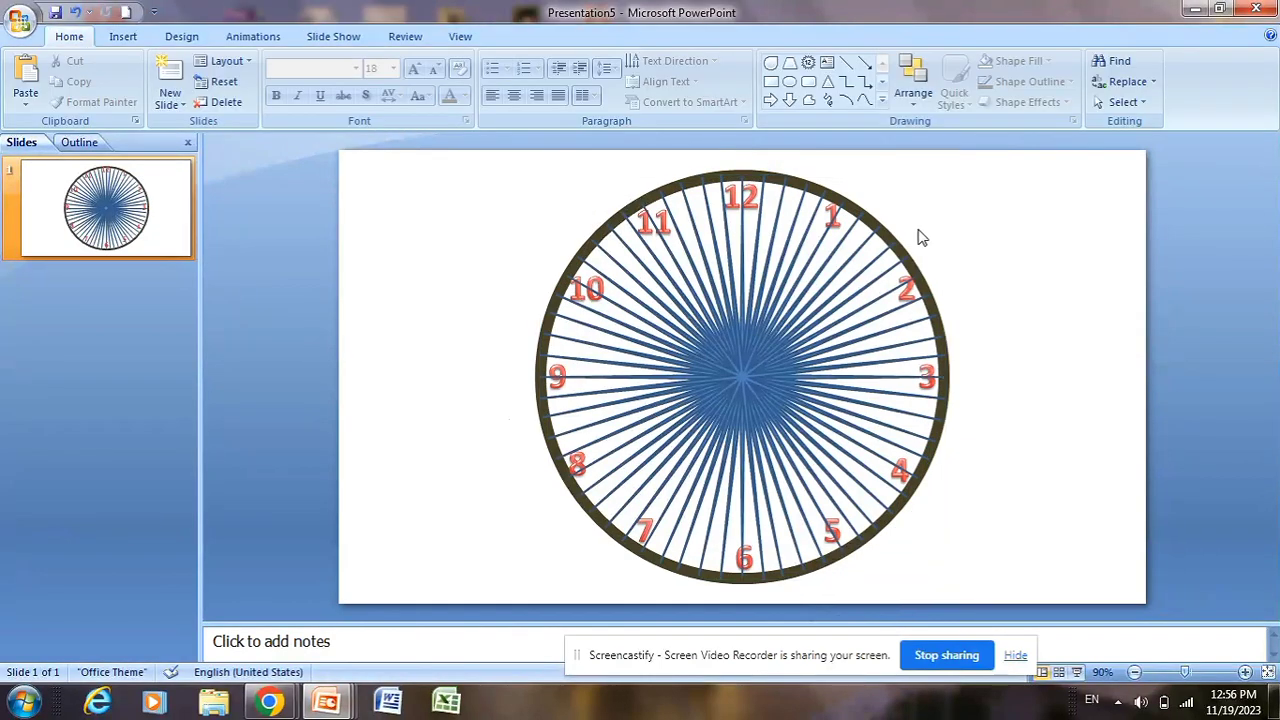
{"action": "left_click", "coordinate": [749, 262]}
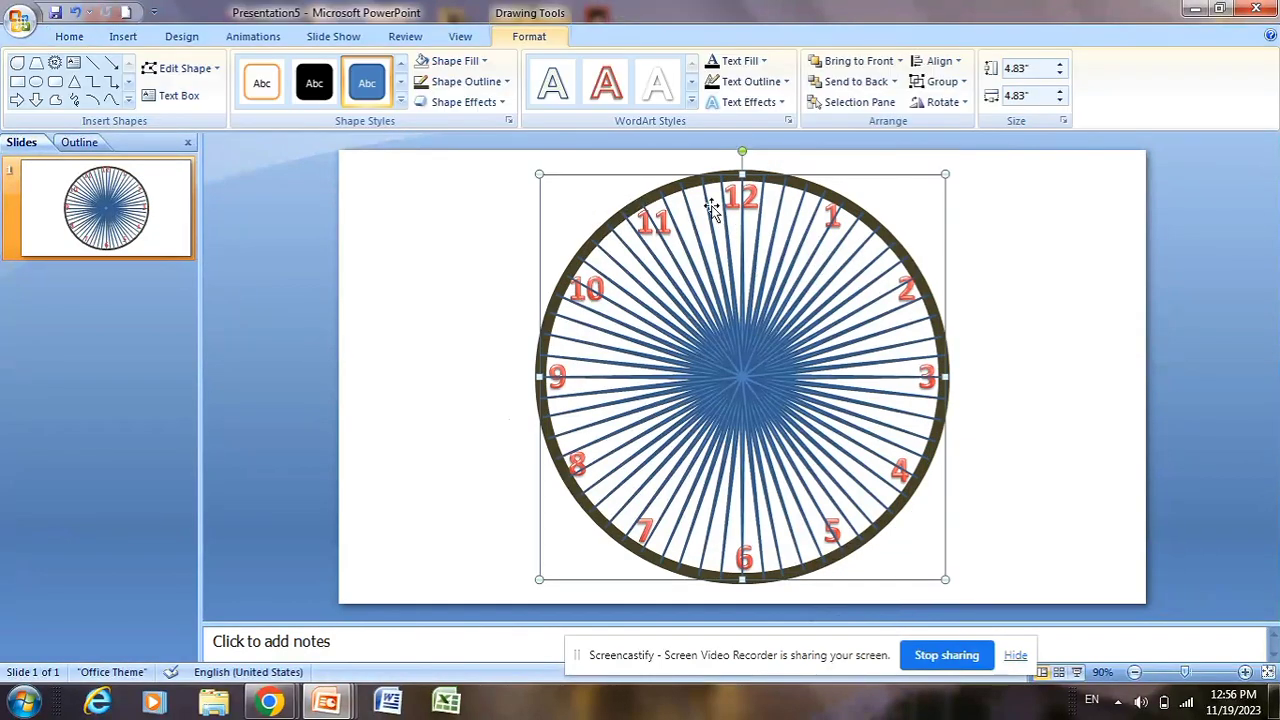
{"action": "left_click", "coordinate": [857, 81]}
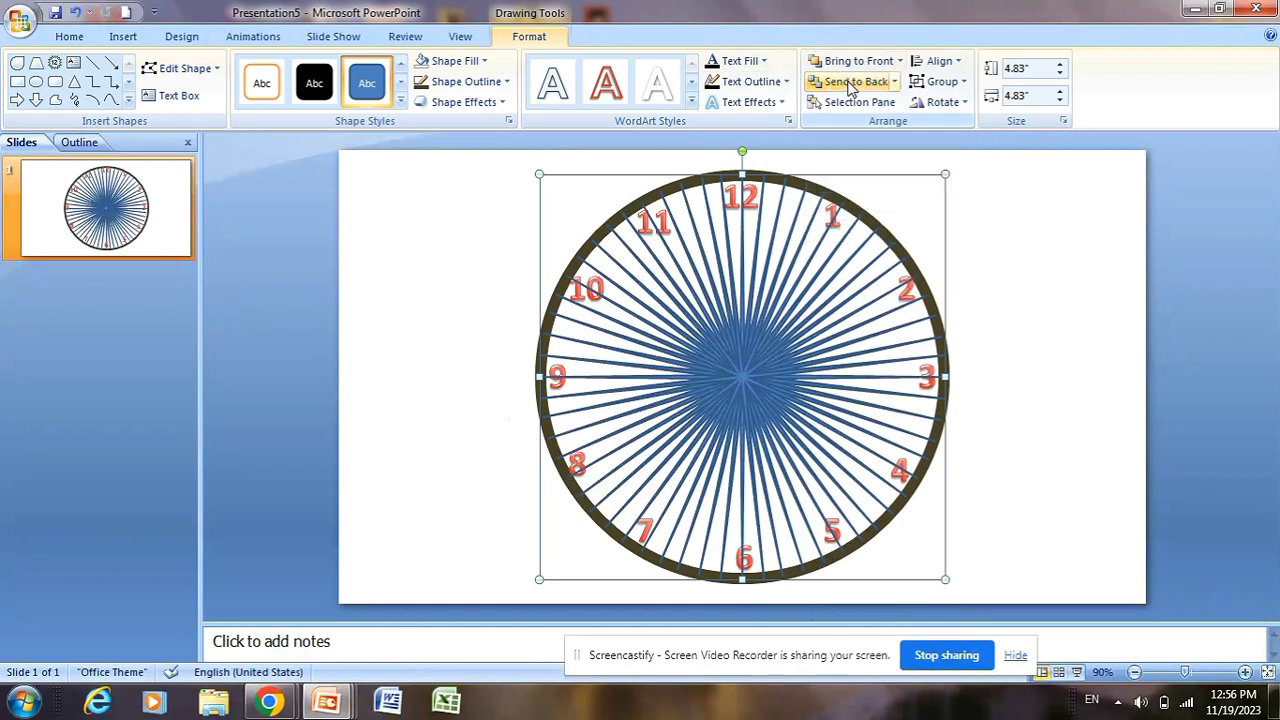
{"action": "left_click", "coordinate": [1008, 295]}
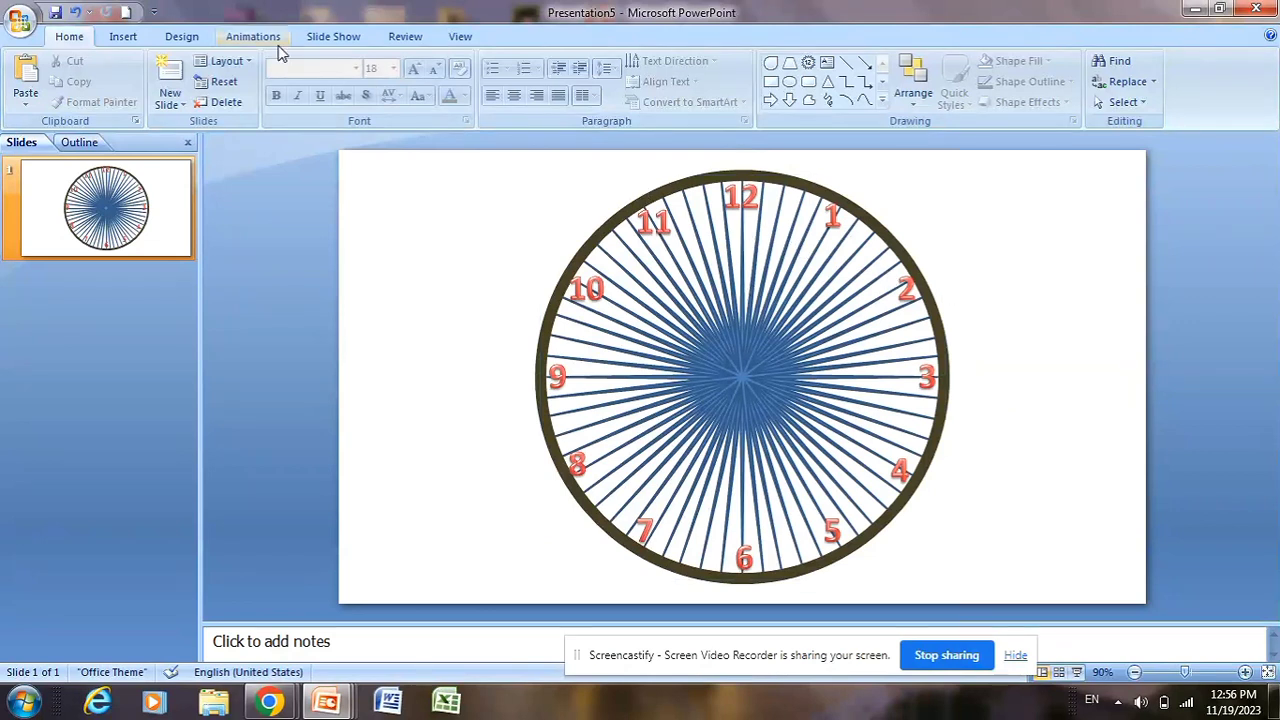
- Draw an oval circle over the clock face and size it to cover the middle
{"action": "left_click", "coordinate": [122, 37]}
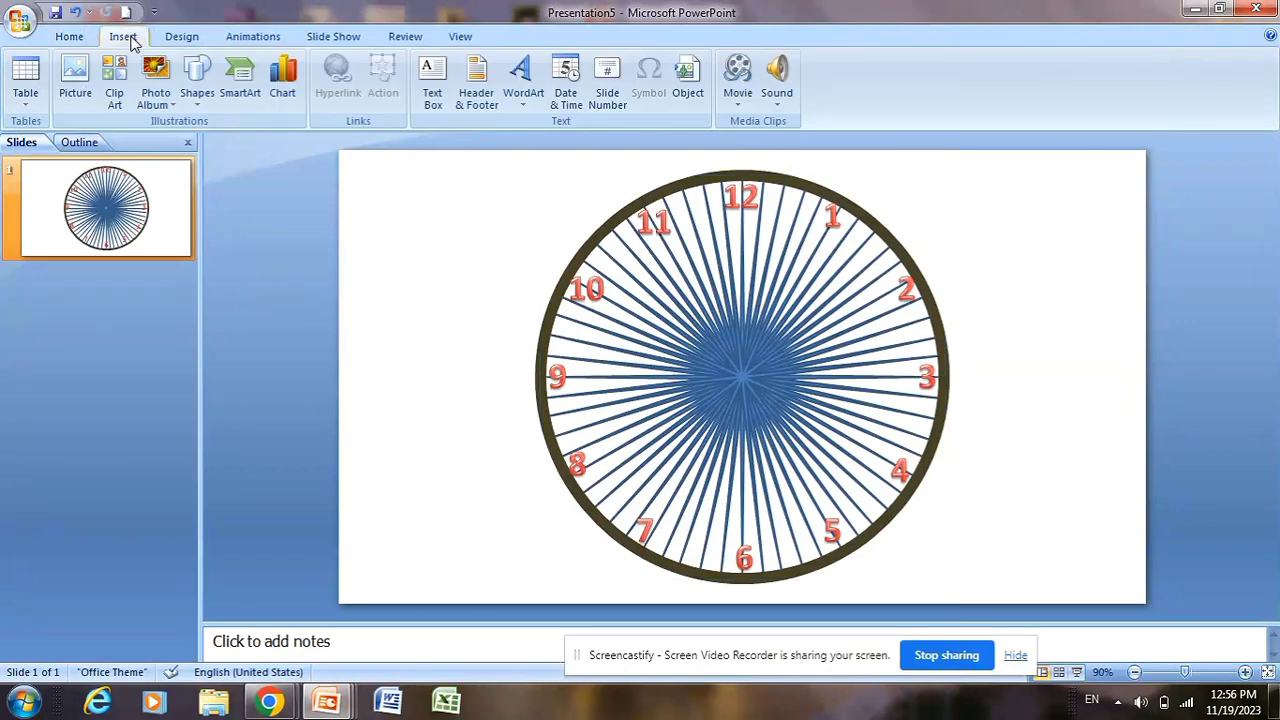
{"action": "left_click", "coordinate": [195, 72]}
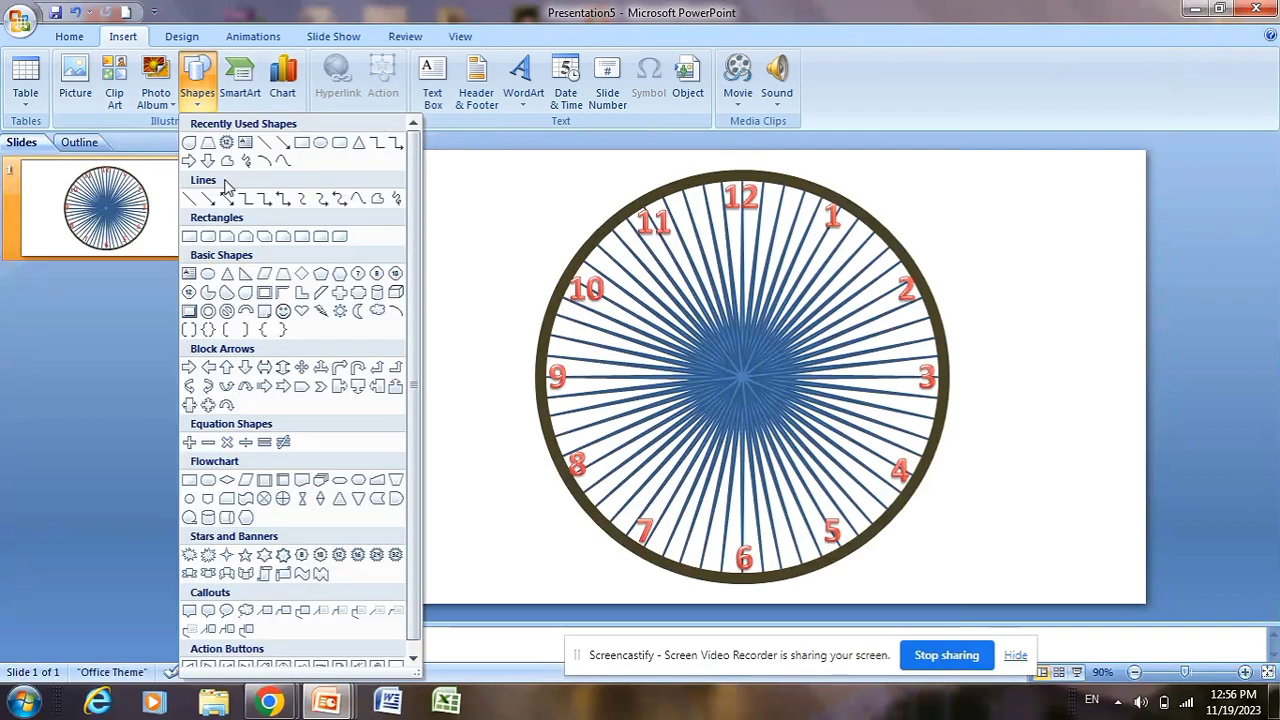
{"action": "left_click", "coordinate": [320, 143]}
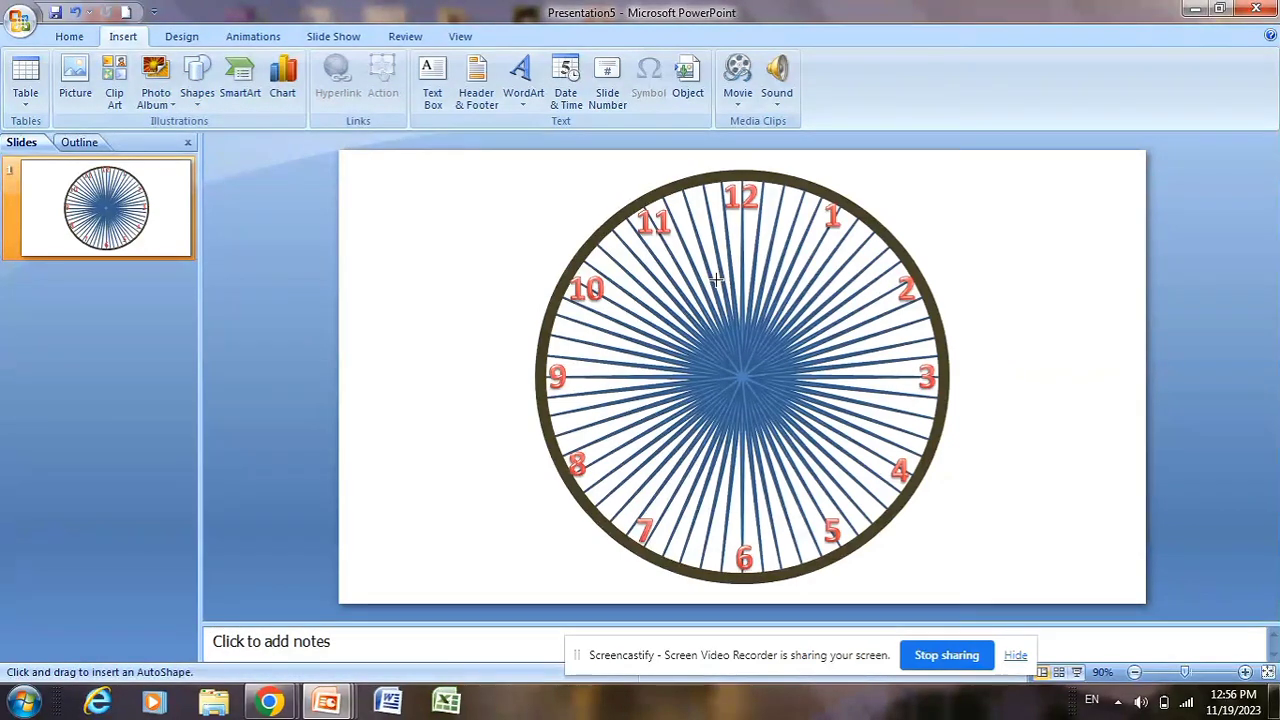
{"action": "mouse_move", "coordinate": [640, 240]}
{"action": "left_mouse_down"}
{"action": "mouse_move", "coordinate": [840, 516]}
{"action": "mouse_move", "coordinate": [924, 524]}
{"action": "left_mouse_up"}
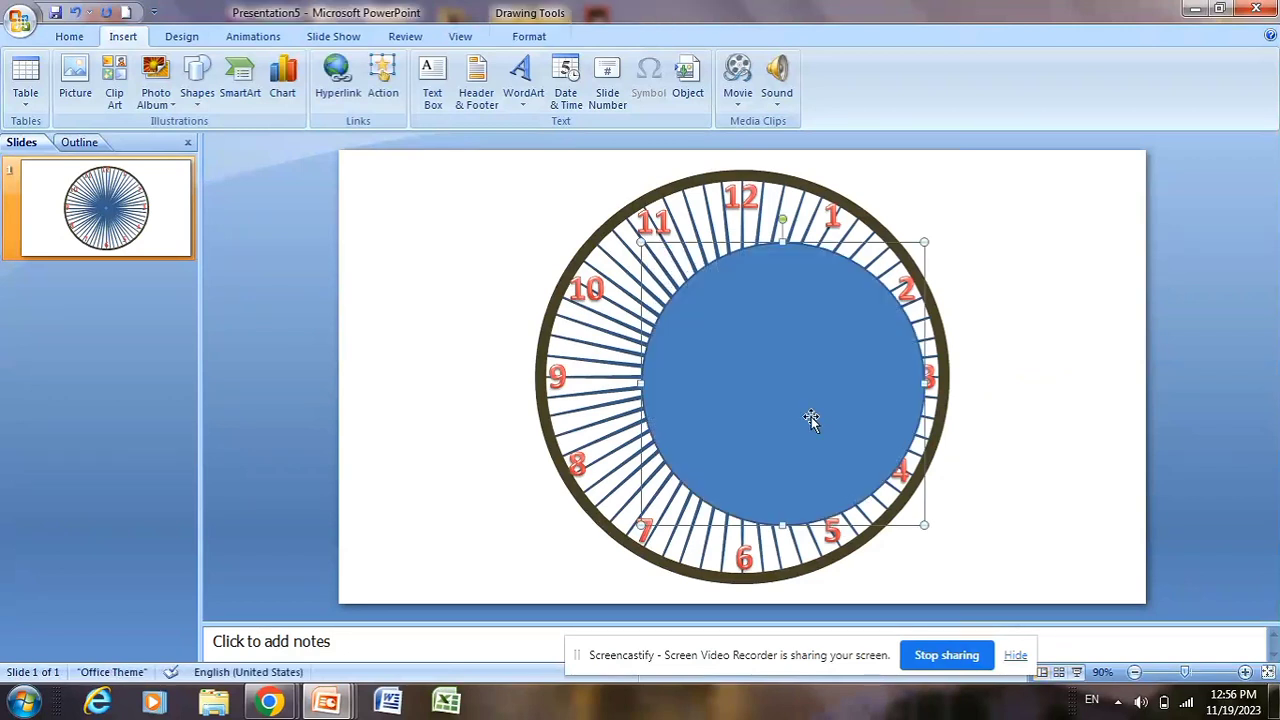
{"action": "left_click_drag", "start_coordinate": [811, 417], "coordinate": [764, 399]}
{"action": "left_click_drag", "start_coordinate": [760, 386], "coordinate": [760, 384]}
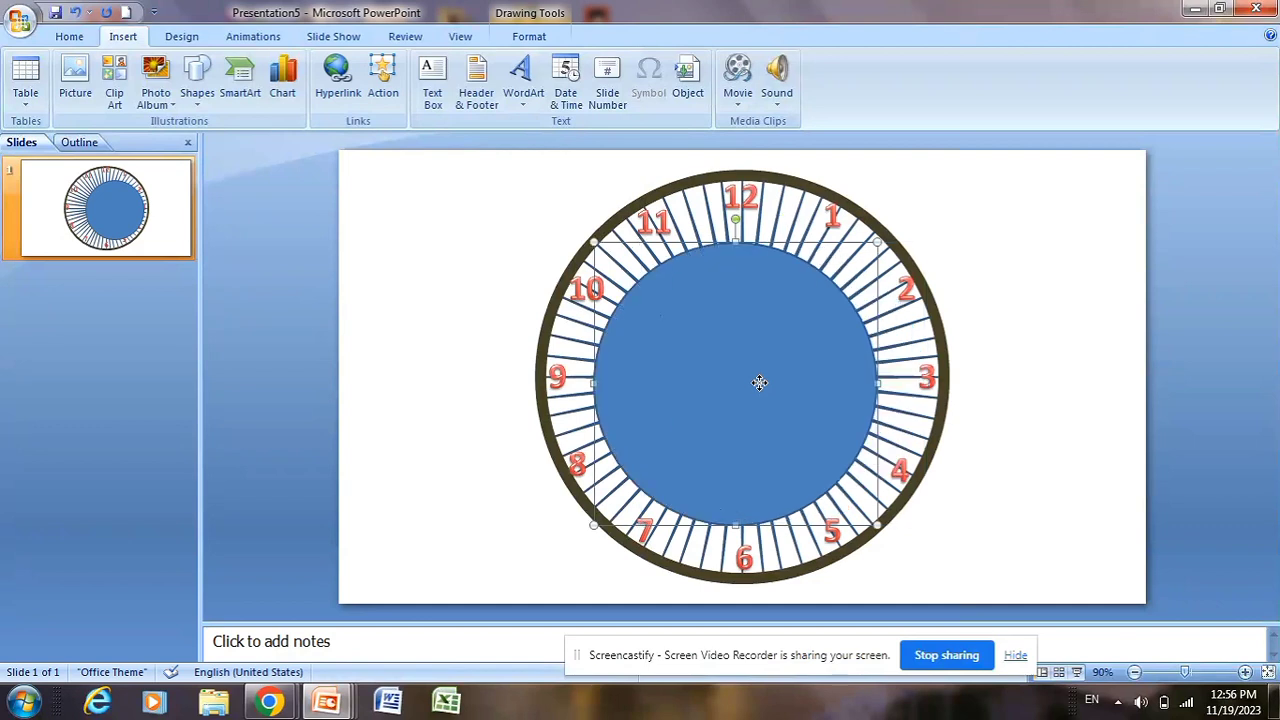
{"action": "left_click_drag", "start_coordinate": [876, 522], "coordinate": [897, 545]}
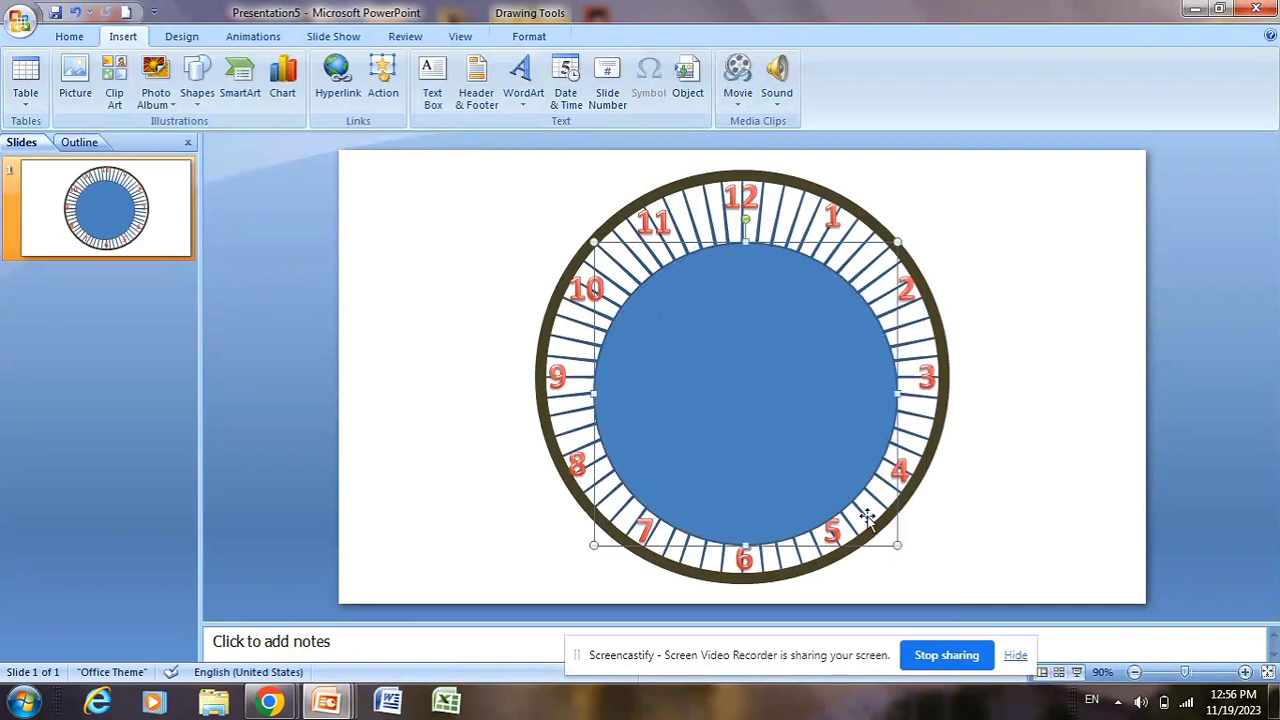
{"action": "left_click_drag", "start_coordinate": [812, 442], "coordinate": [805, 418]}
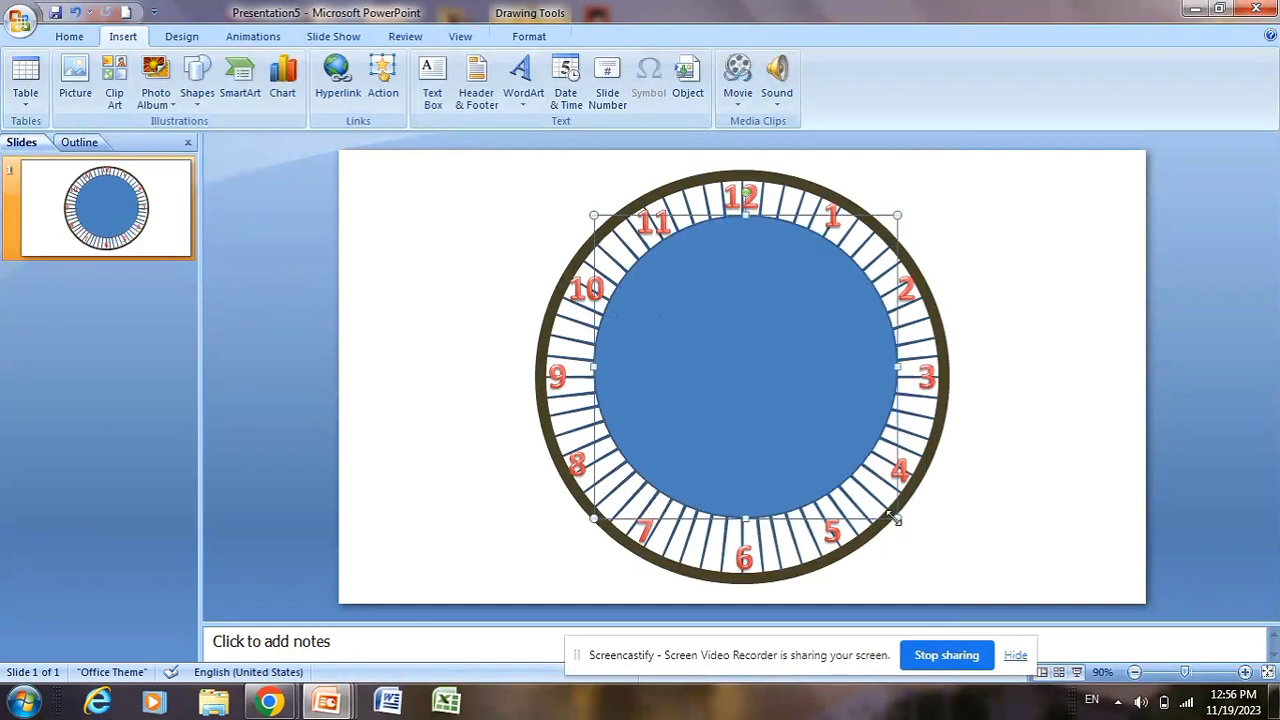
{"action": "left_click_drag", "start_coordinate": [897, 520], "coordinate": [902, 528]}
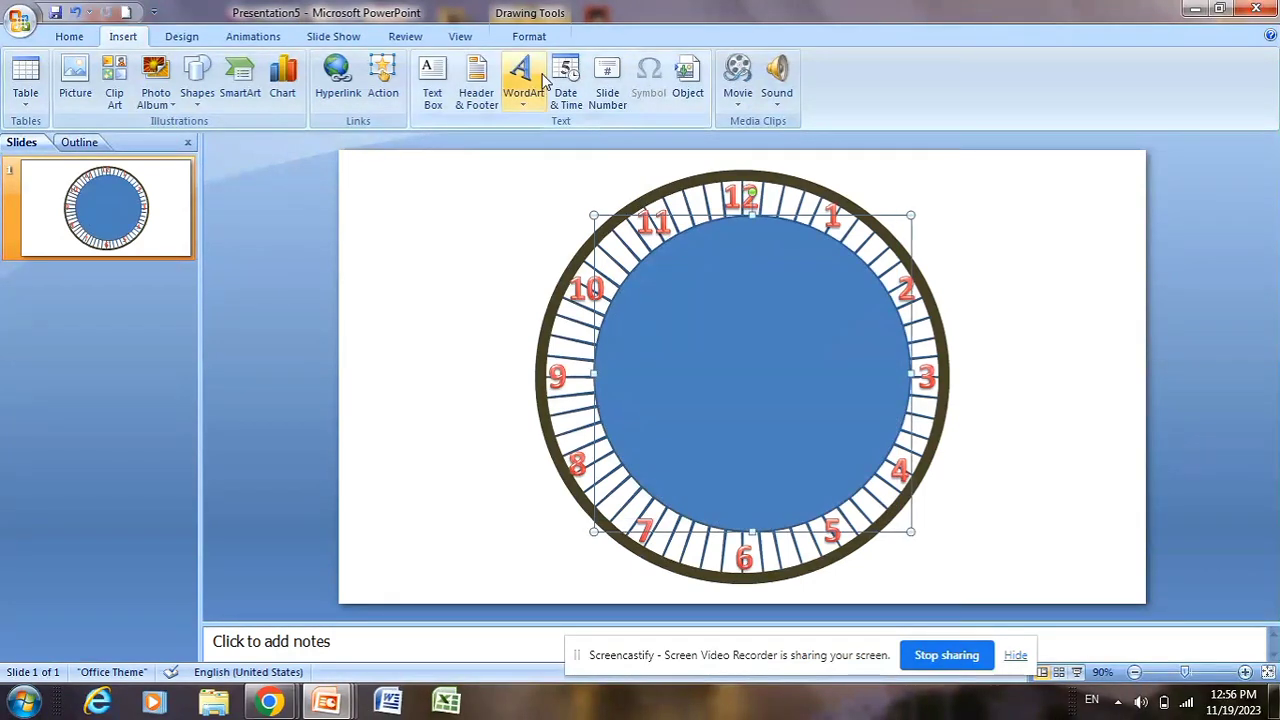
- Centre the circle horizontally and vertically on the slide
{"action": "left_click", "coordinate": [530, 36]}
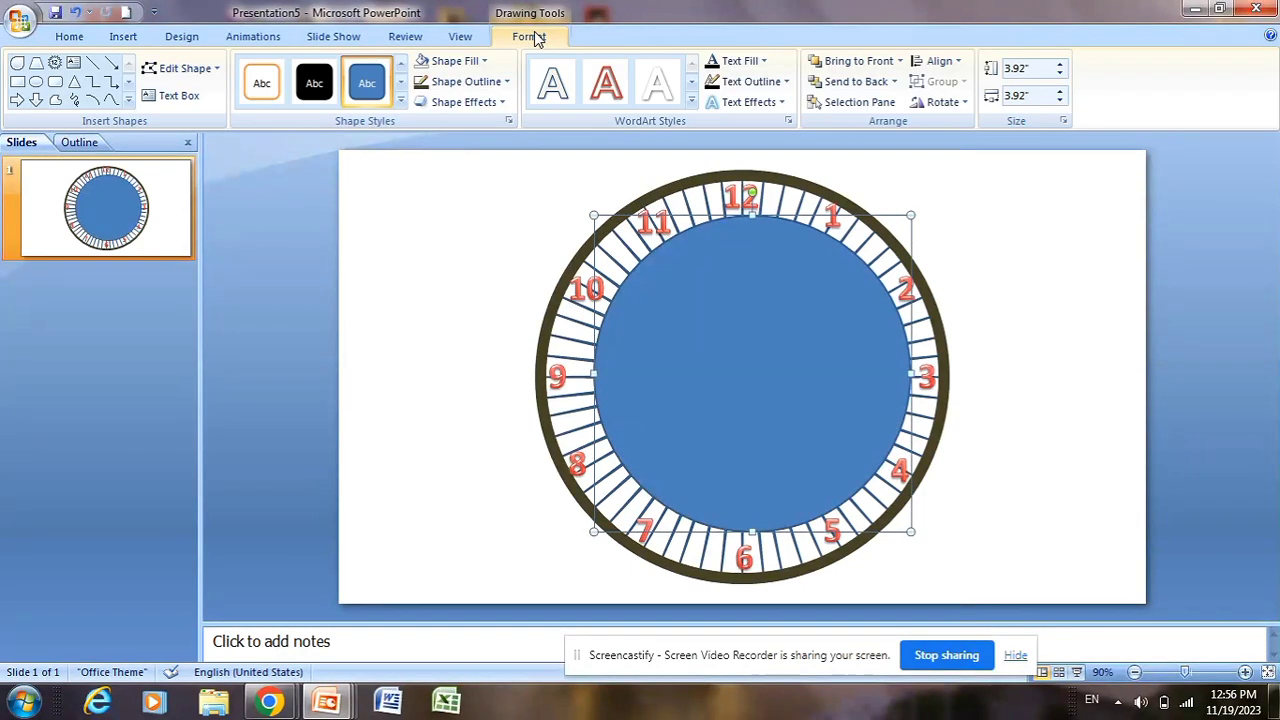
{"action": "left_click", "coordinate": [940, 62]}
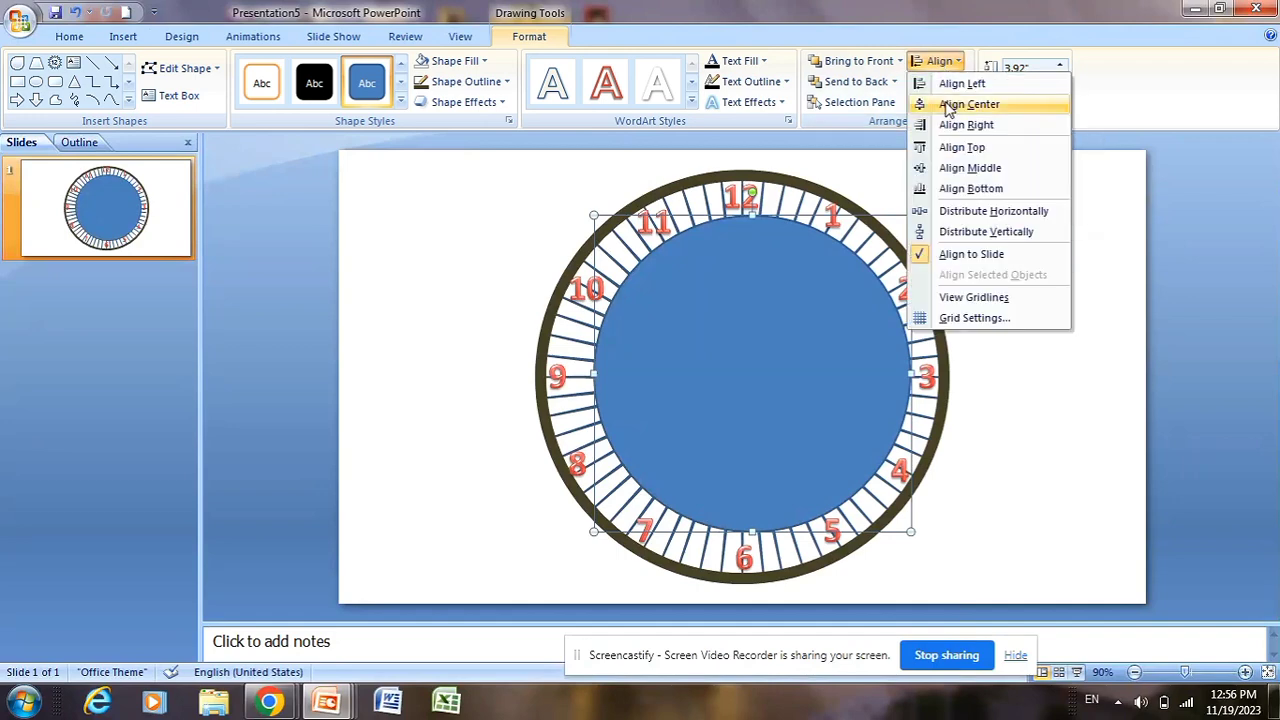
{"action": "left_click", "coordinate": [955, 104]}
{"action": "left_click", "coordinate": [938, 62]}
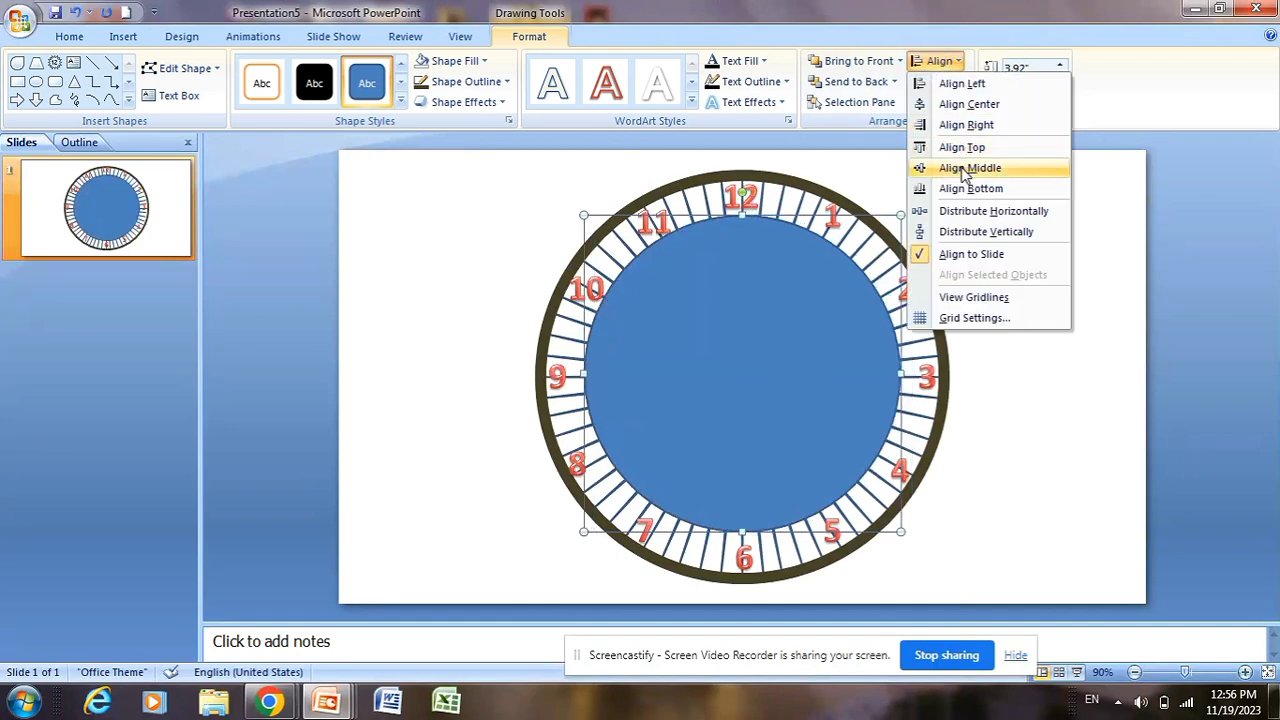
{"action": "left_click", "coordinate": [965, 172]}
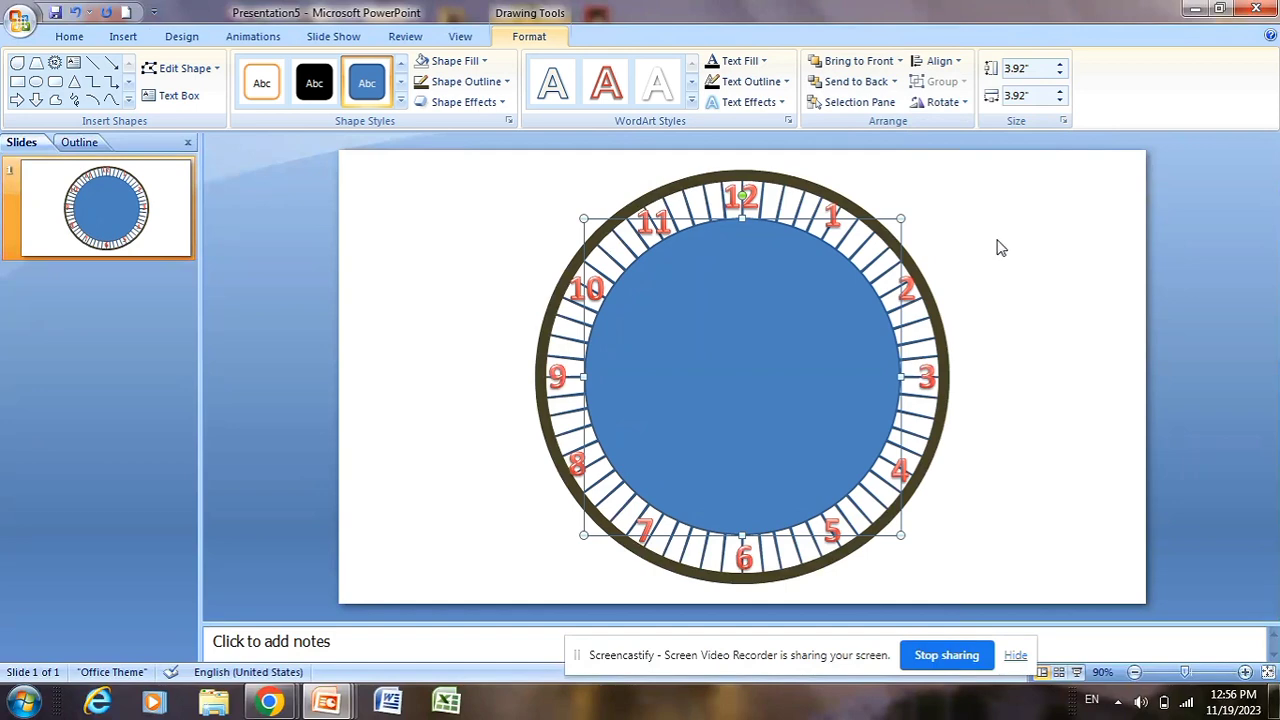
{"action": "left_click", "coordinate": [983, 276]}
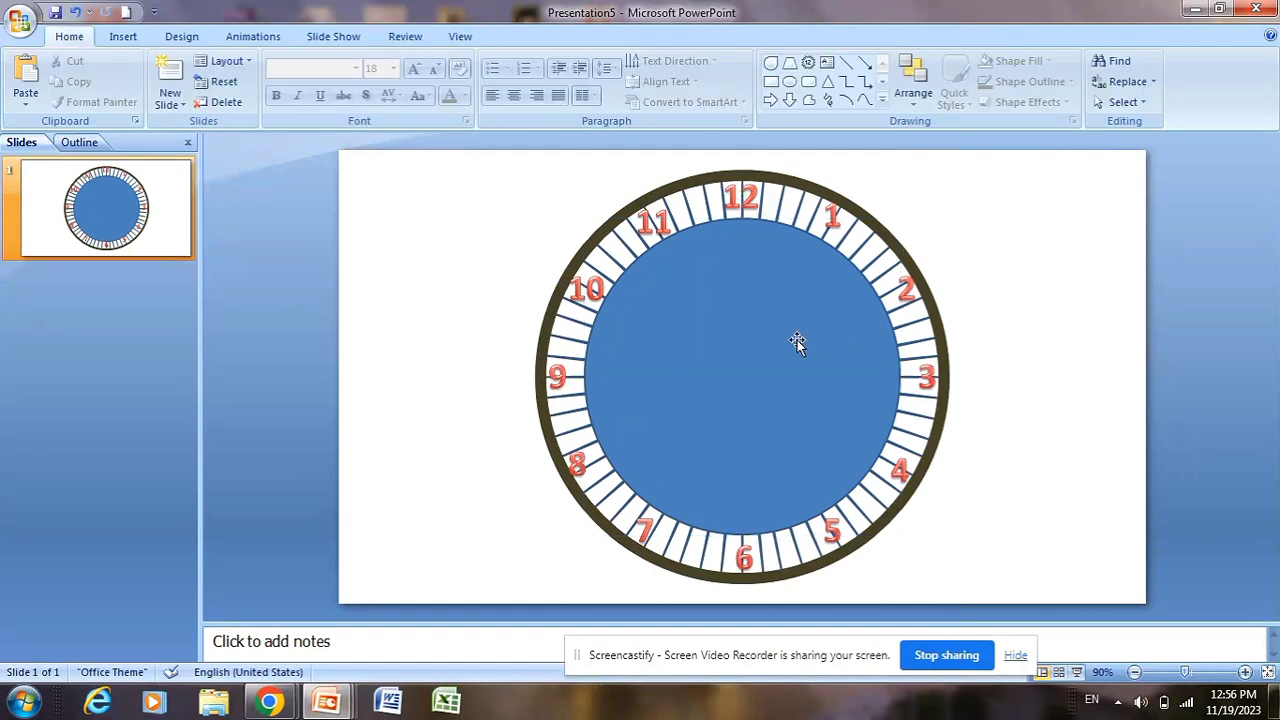
- Give the centre disc a Path-type gradient fill glowing yellow in the middle to red
{"action": "left_click", "coordinate": [756, 356]}
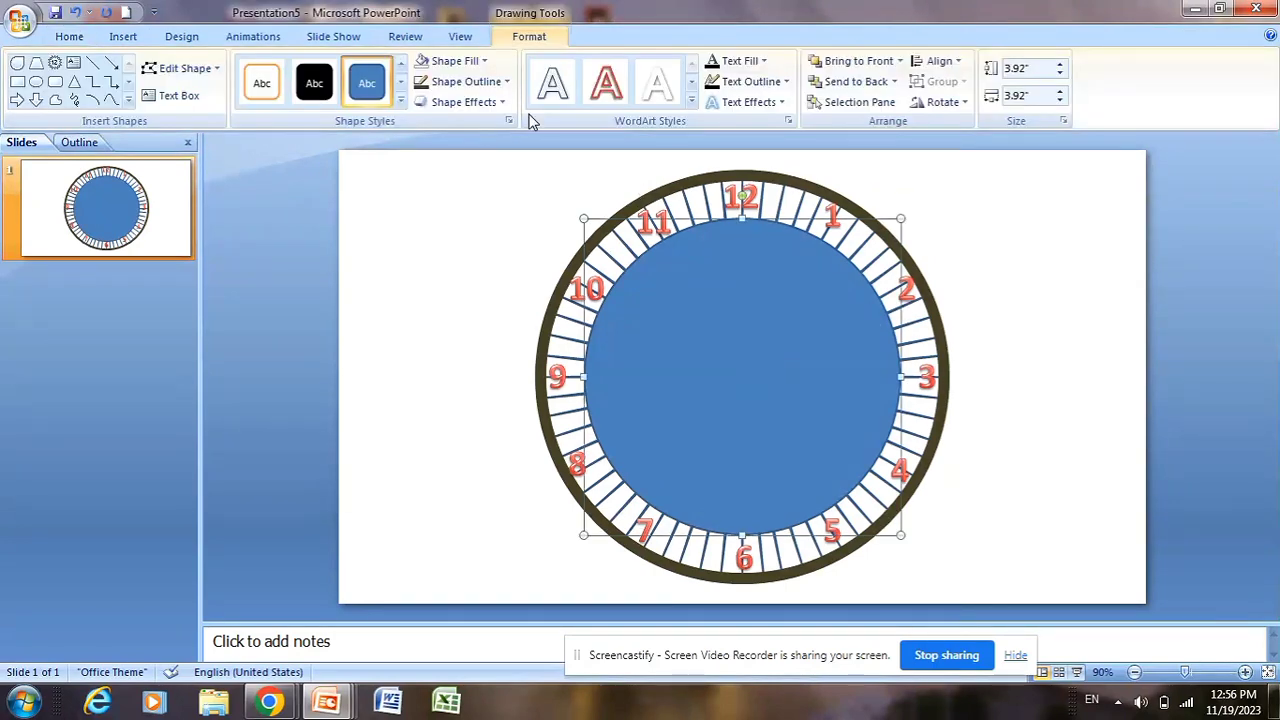
{"action": "left_click", "coordinate": [457, 64]}
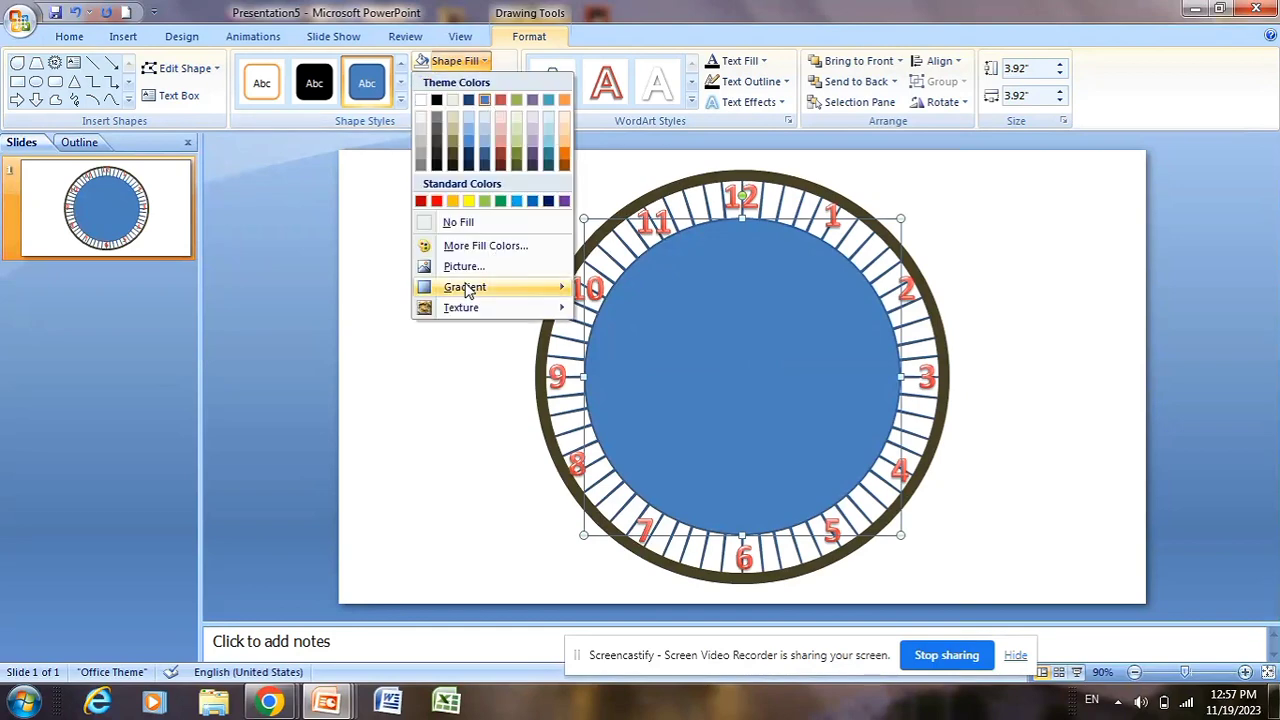
{"action": "mouse_move", "coordinate": [467, 289]}
{"action": "left_click", "coordinate": [639, 636]}
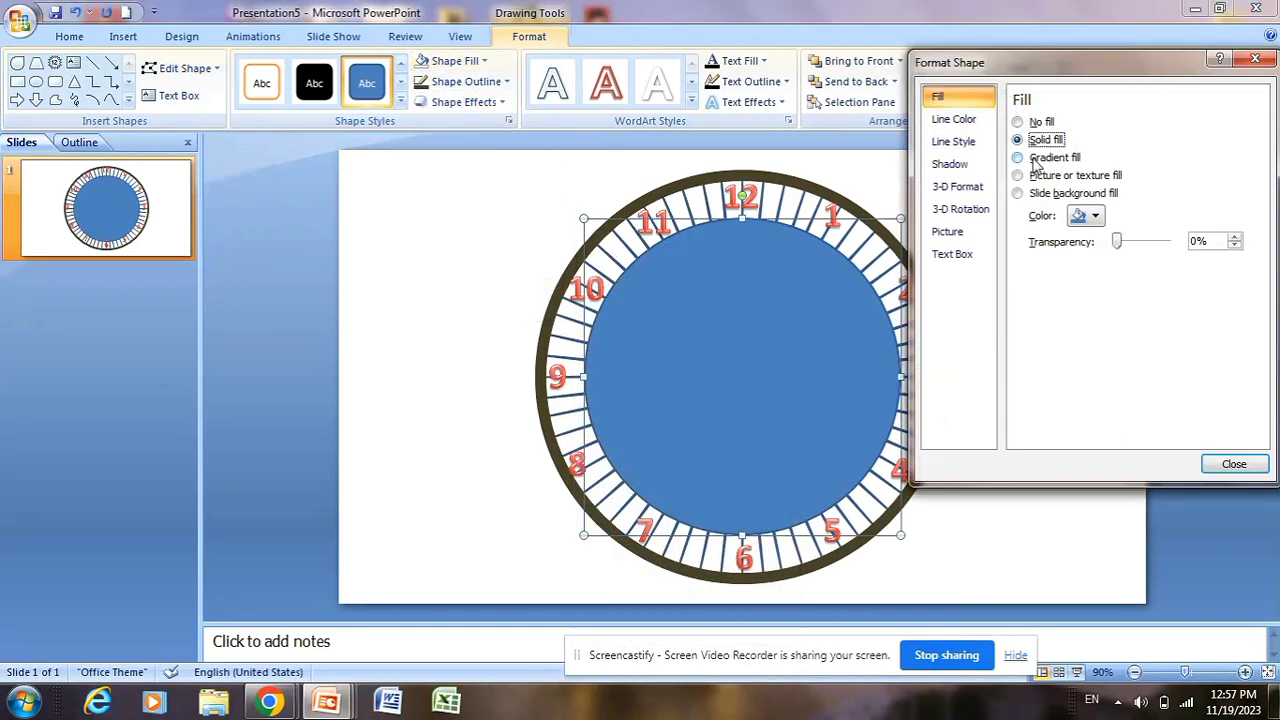
{"action": "left_click", "coordinate": [1018, 158]}
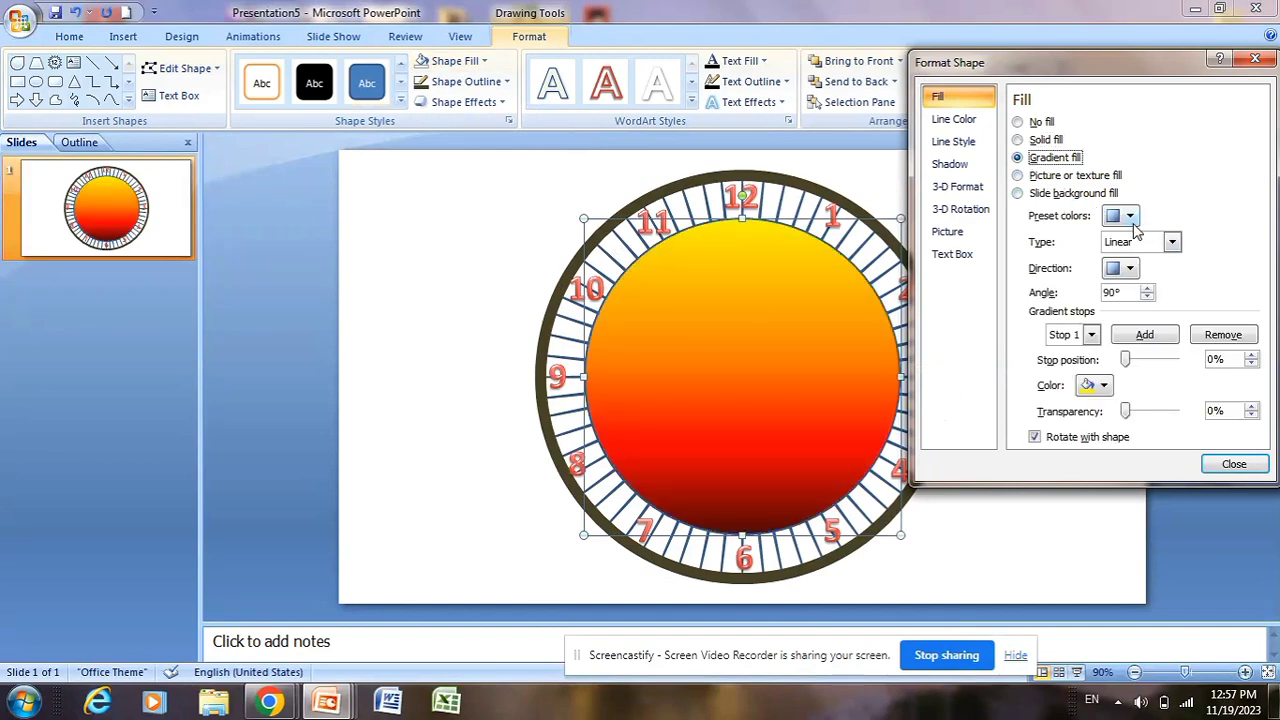
{"action": "left_click", "coordinate": [1130, 217]}
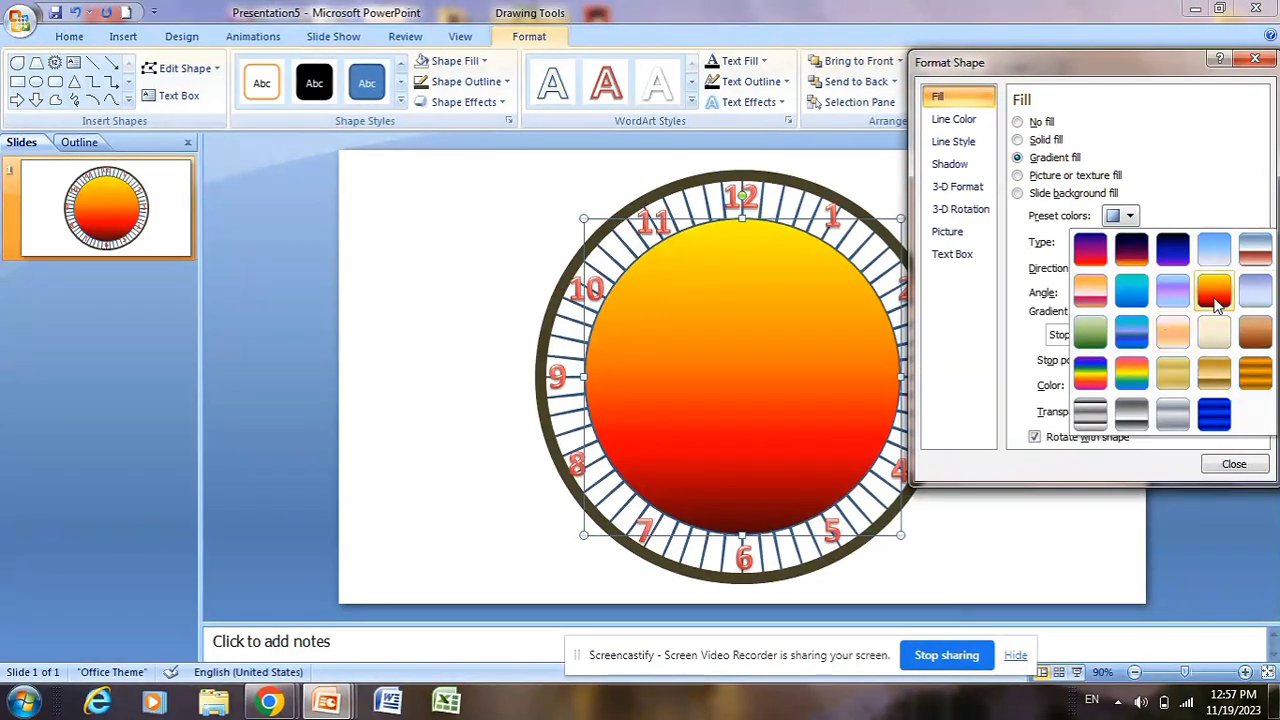
{"action": "key", "text": "Escape"}
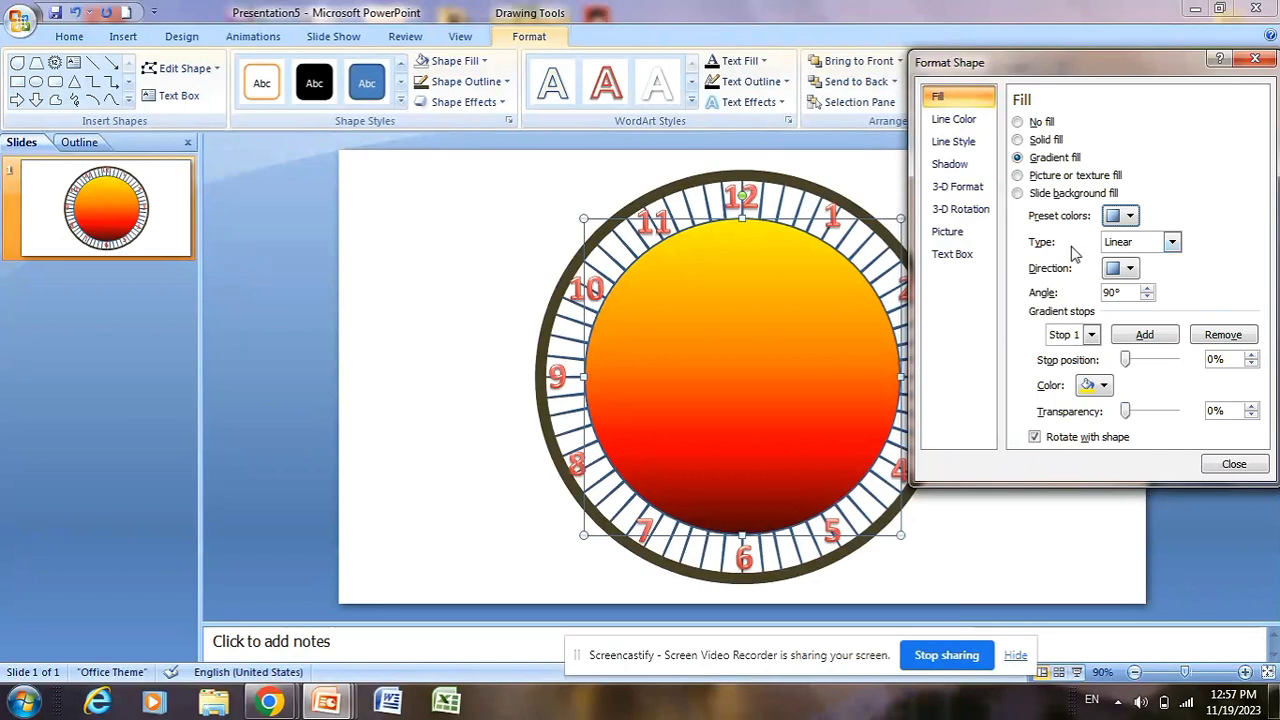
{"action": "left_click", "coordinate": [1171, 242]}
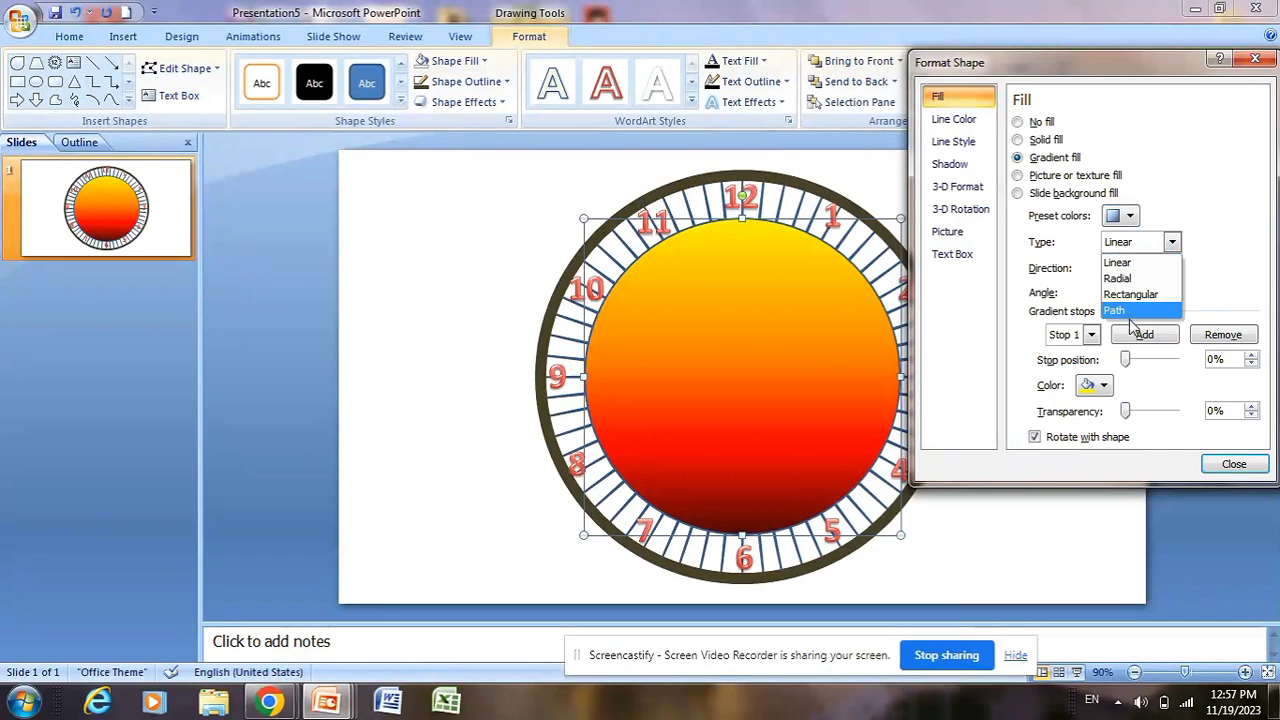
{"action": "left_click", "coordinate": [1116, 311]}
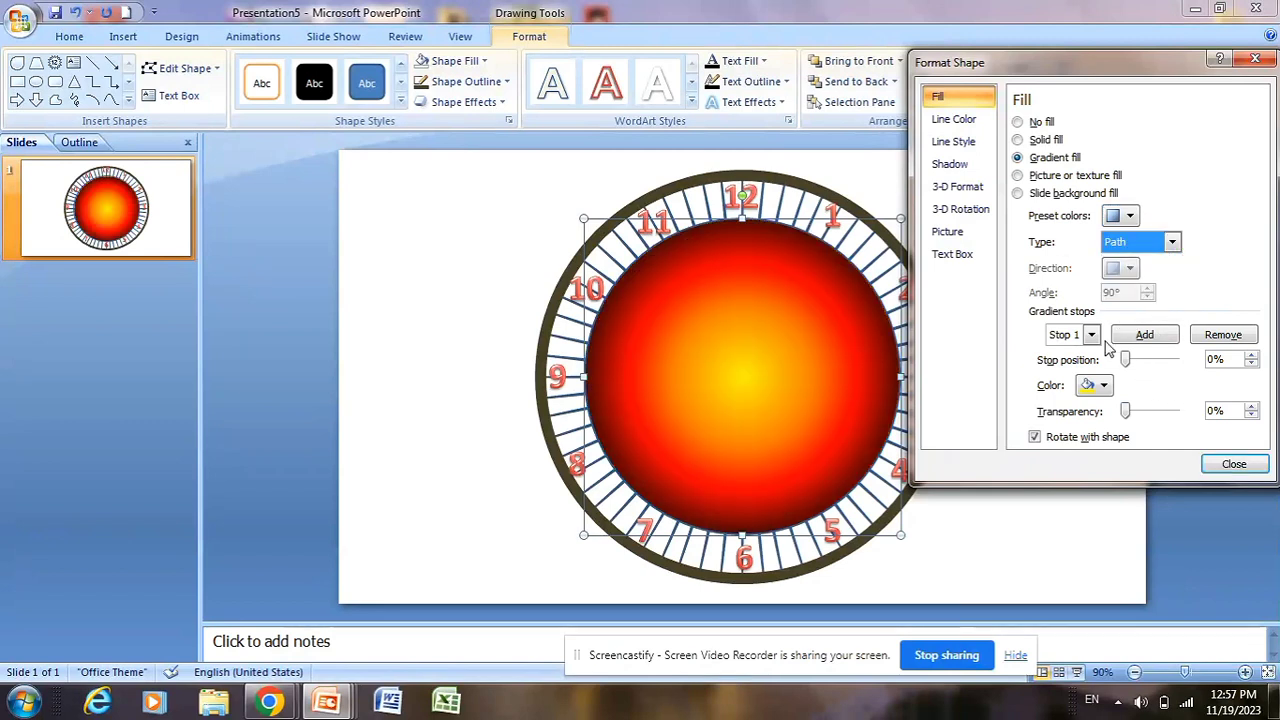
{"action": "left_click", "coordinate": [1234, 465]}
{"action": "left_click", "coordinate": [960, 300]}
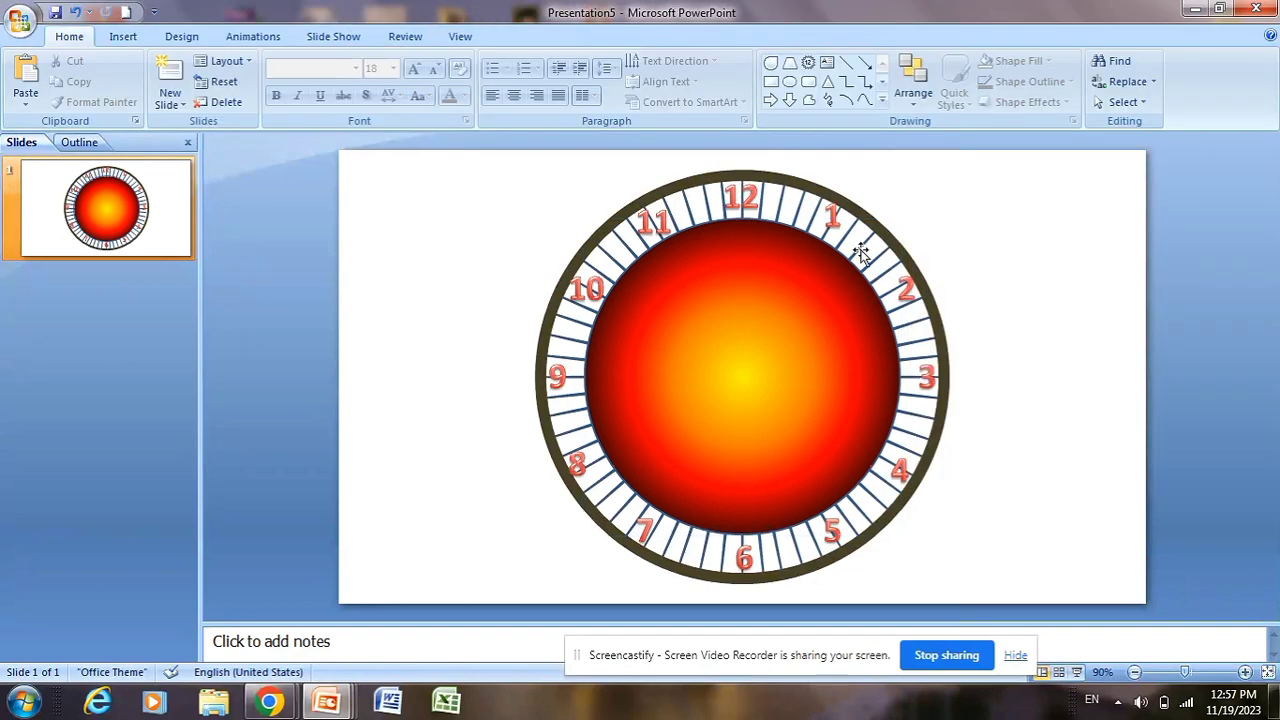
{"action": "left_click", "coordinate": [250, 37]}
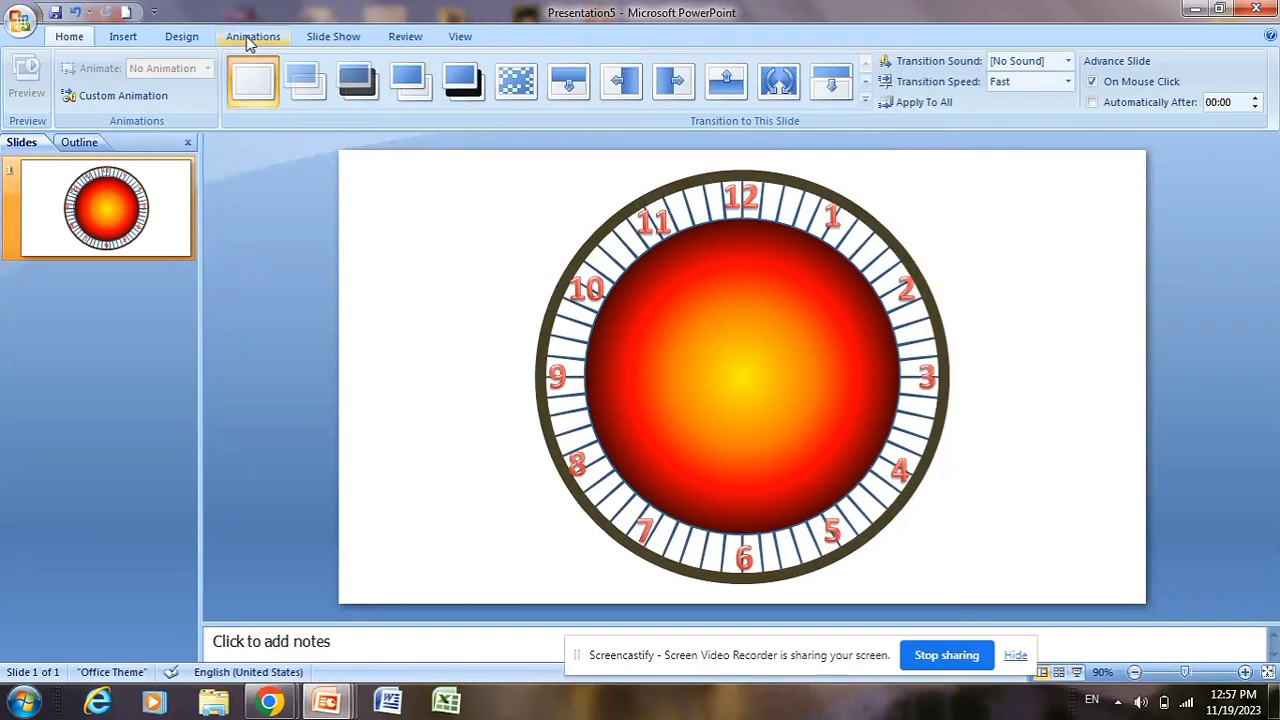
{"action": "left_click", "coordinate": [186, 42]}
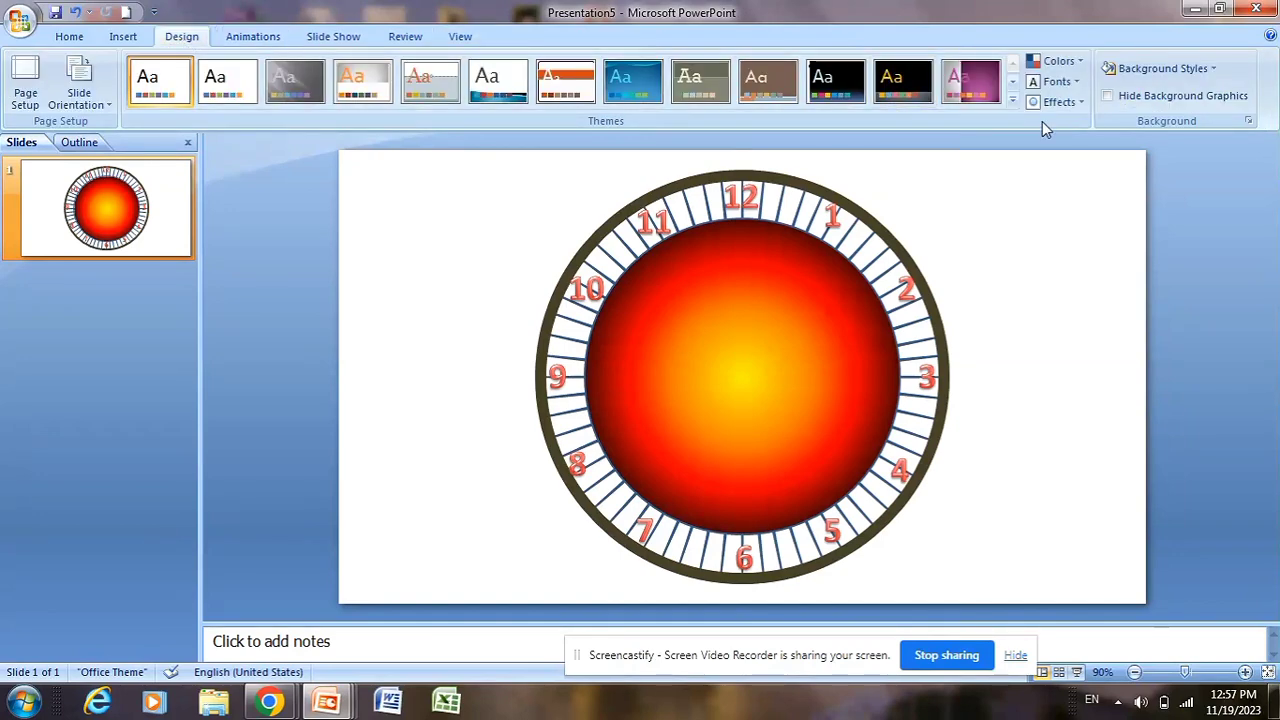
- Apply the Verve theme, then check the clock rim's fill colours without changing them
{"action": "left_click", "coordinate": [1013, 102]}
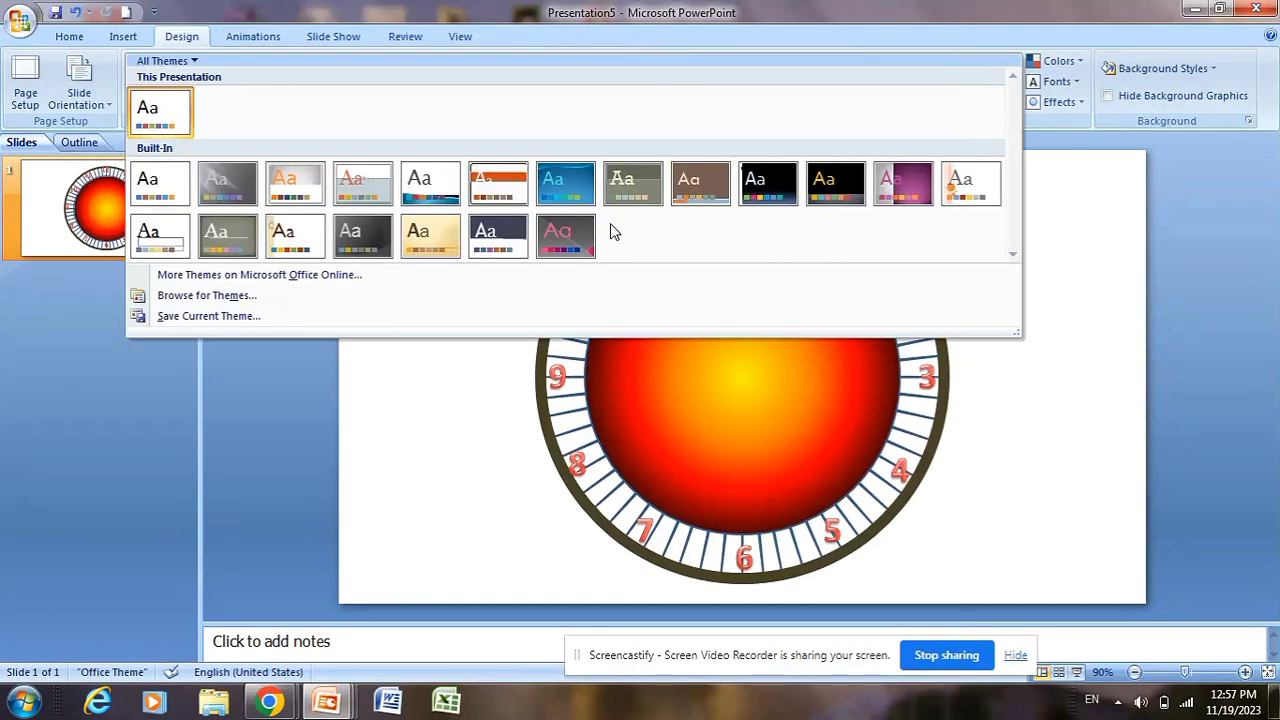
{"action": "left_click", "coordinate": [565, 238]}
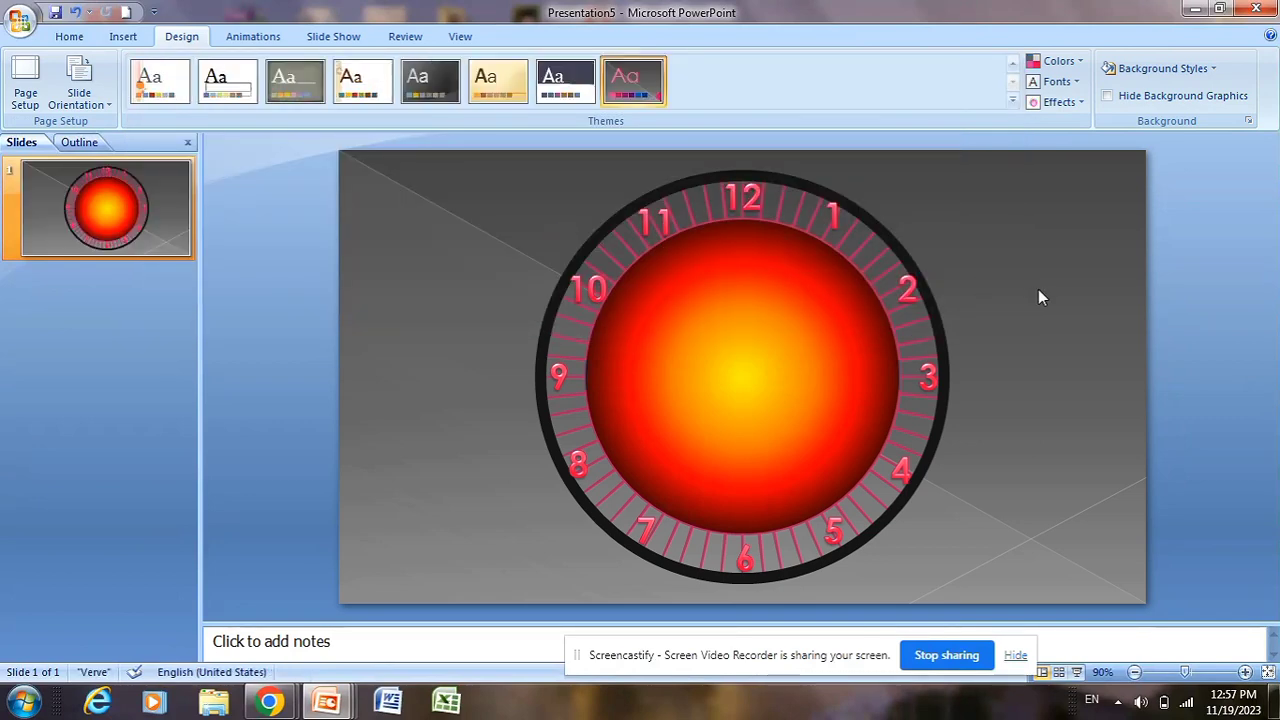
{"action": "left_click", "coordinate": [607, 258]}
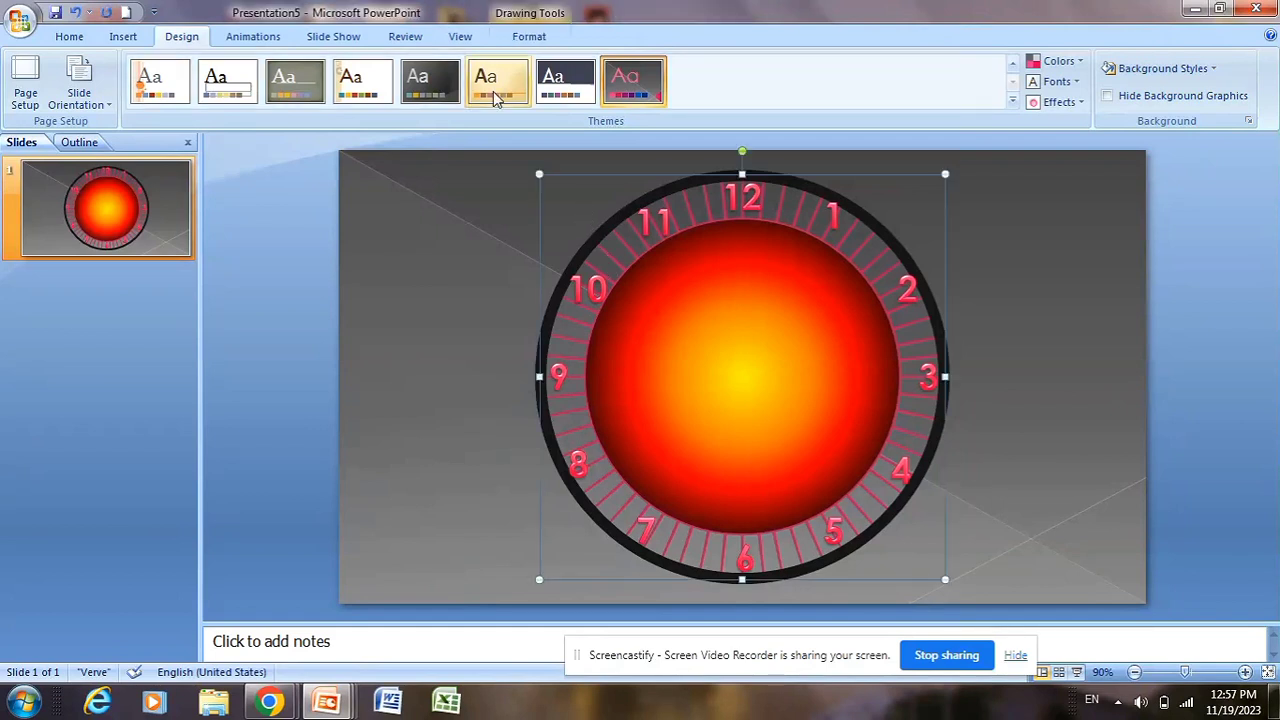
{"action": "left_click", "coordinate": [529, 37]}
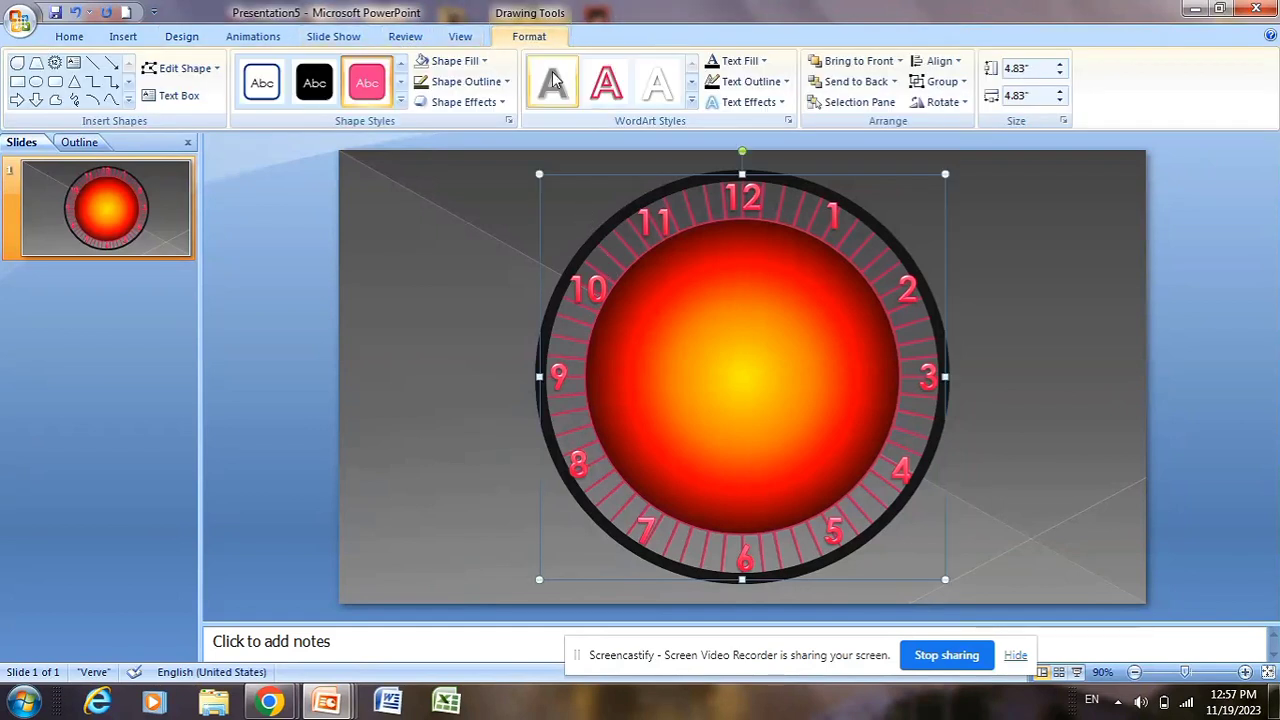
{"action": "left_click", "coordinate": [484, 62]}
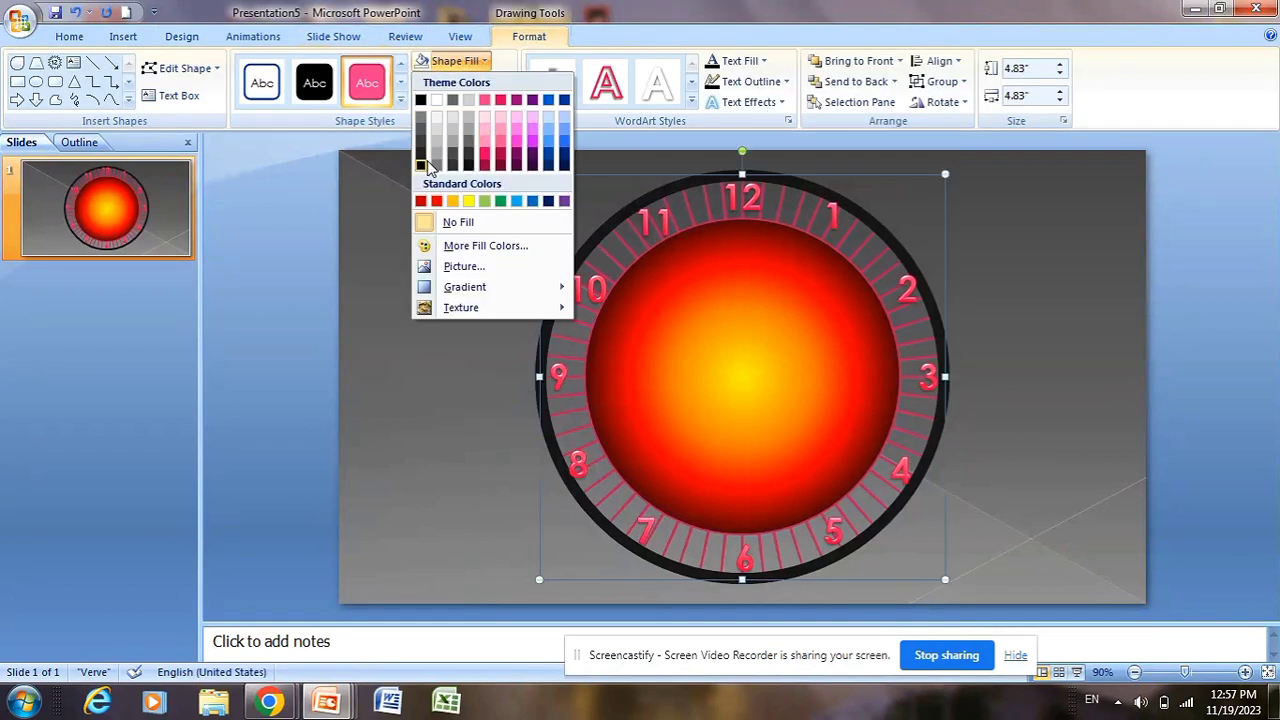
{"action": "left_click", "coordinate": [606, 250]}
{"action": "left_click", "coordinate": [624, 240]}
{"action": "key", "text": "Escape"}
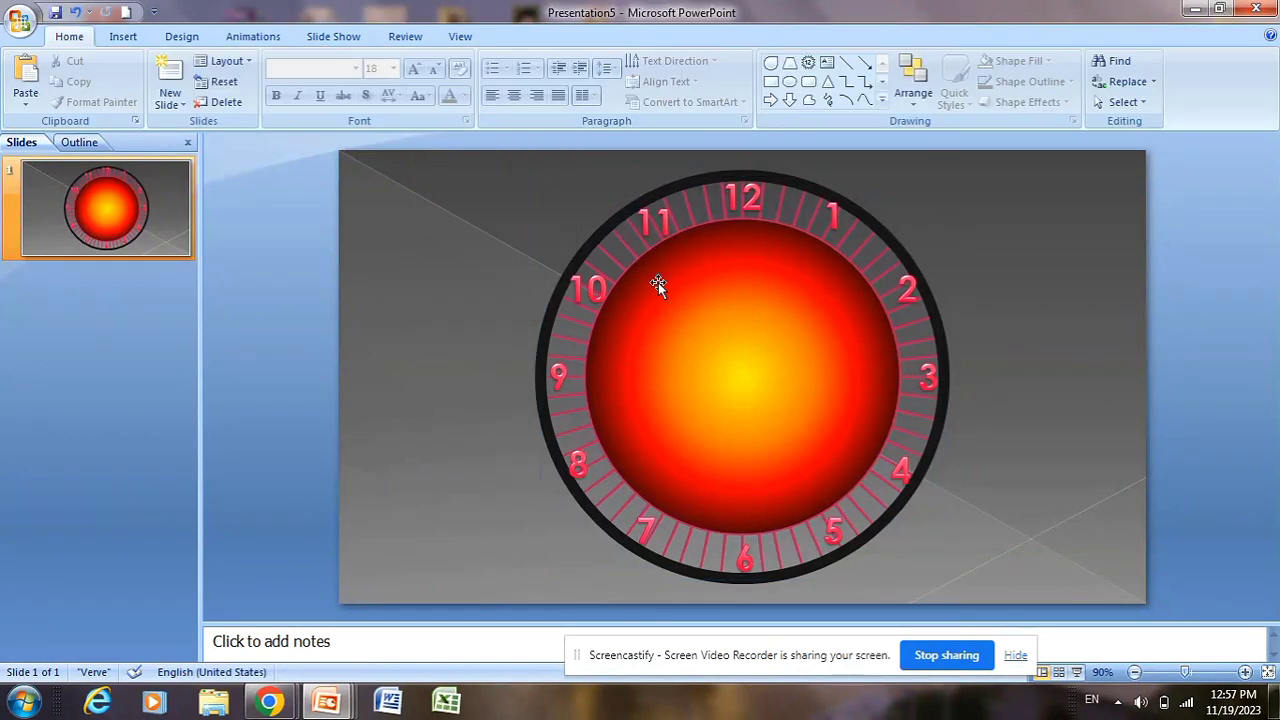
- Draw a trapezoid left of the clock and pinch it into a narrow 2.33" × 0.33" triangle
{"action": "left_click", "coordinate": [123, 36]}
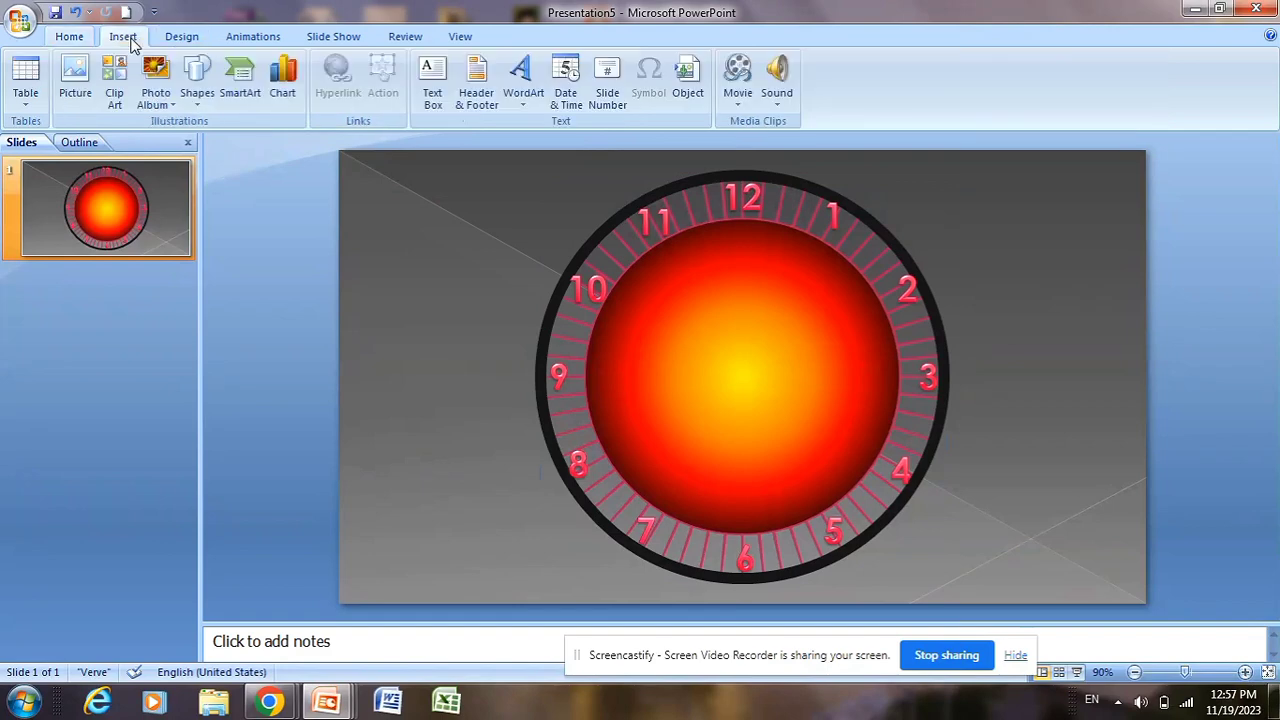
{"action": "left_click", "coordinate": [195, 75]}
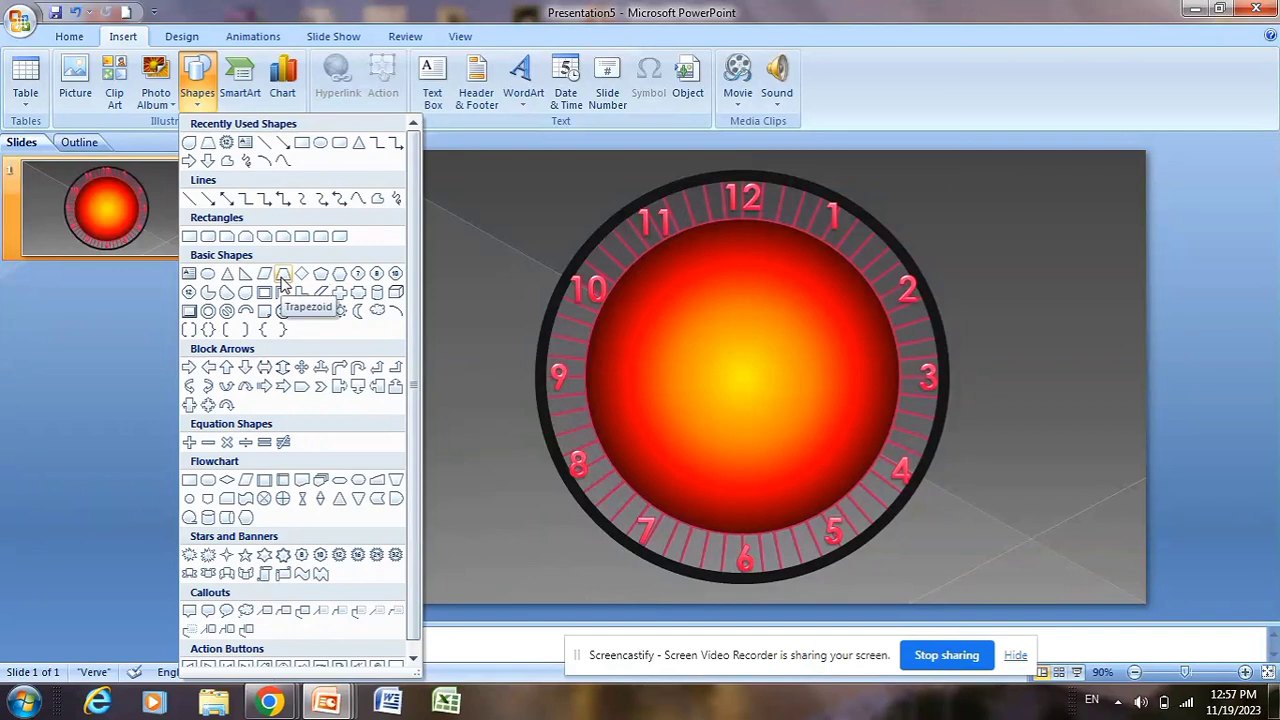
{"action": "left_click", "coordinate": [283, 276]}
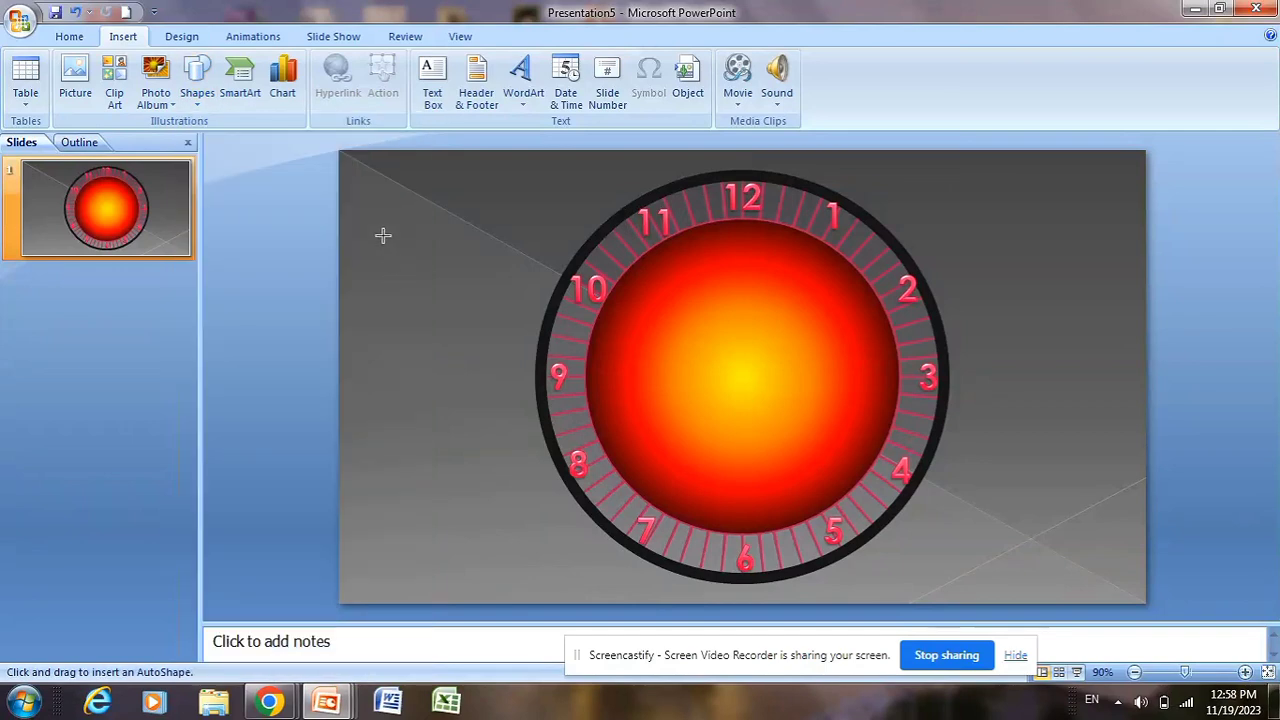
{"action": "left_click_drag", "start_coordinate": [383, 235], "coordinate": [414, 428]}
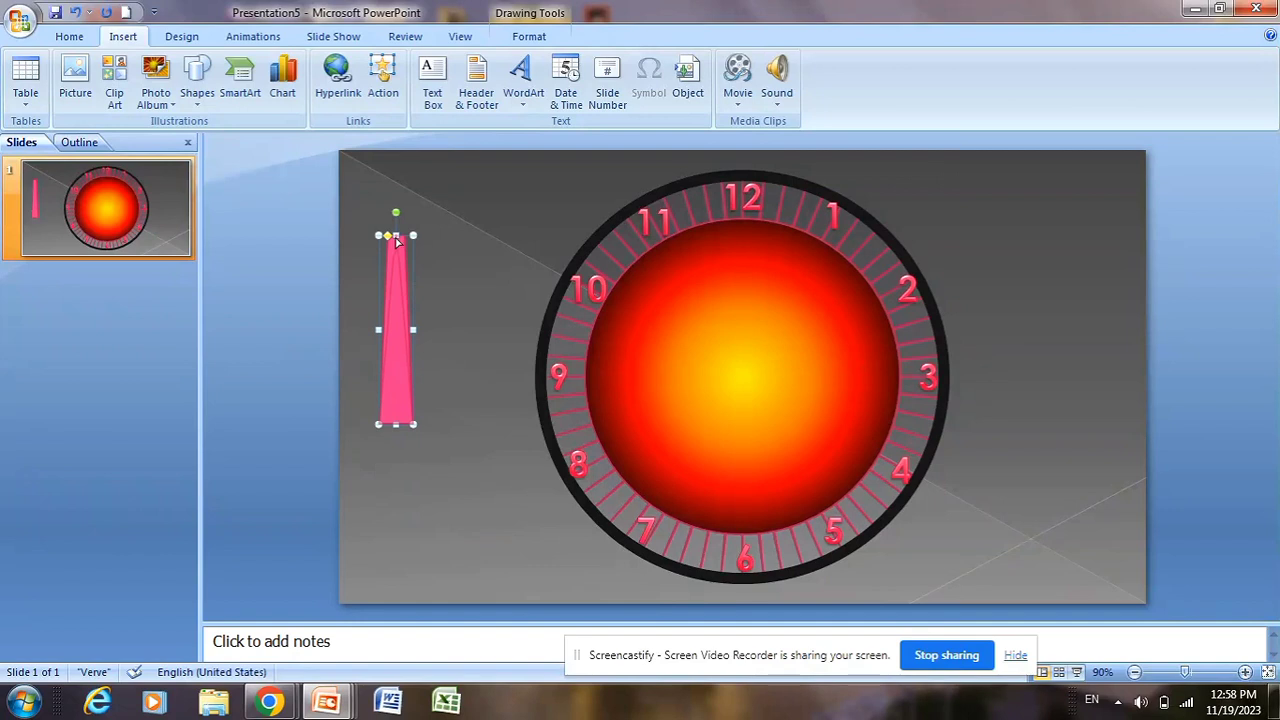
{"action": "left_click_drag", "start_coordinate": [398, 242], "coordinate": [398, 242]}
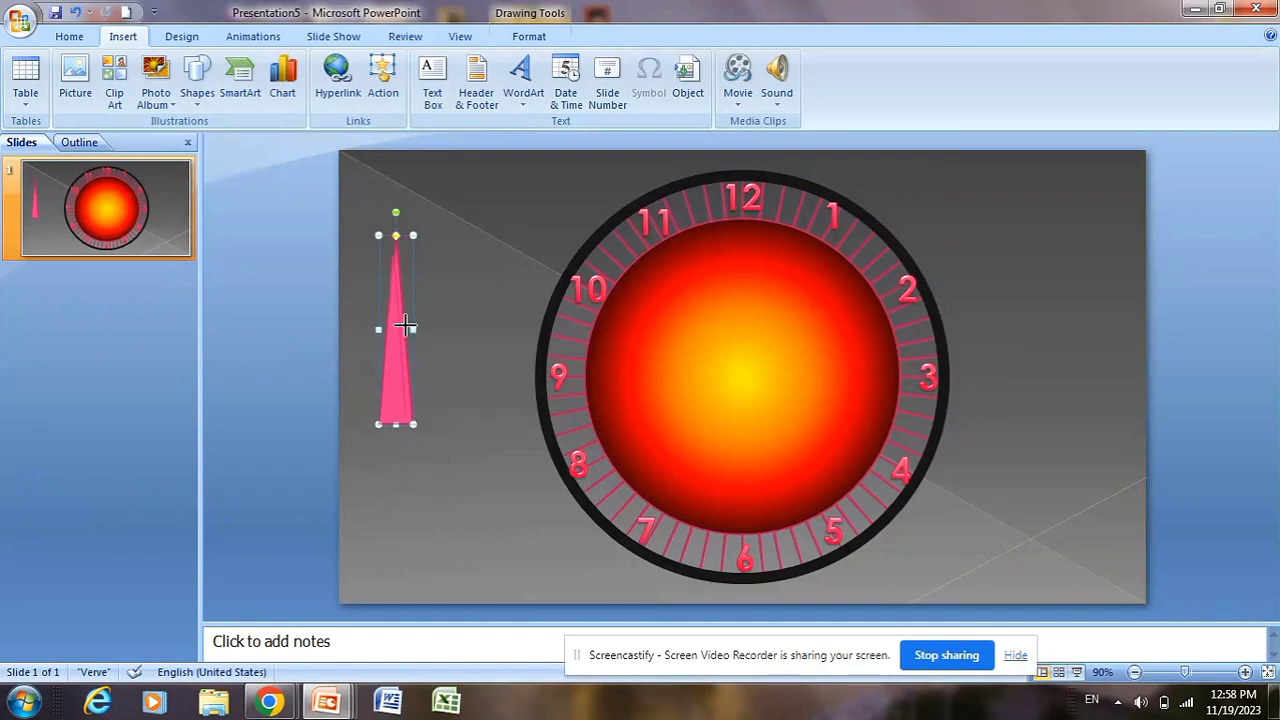
{"action": "left_click_drag", "start_coordinate": [413, 328], "coordinate": [406, 327]}
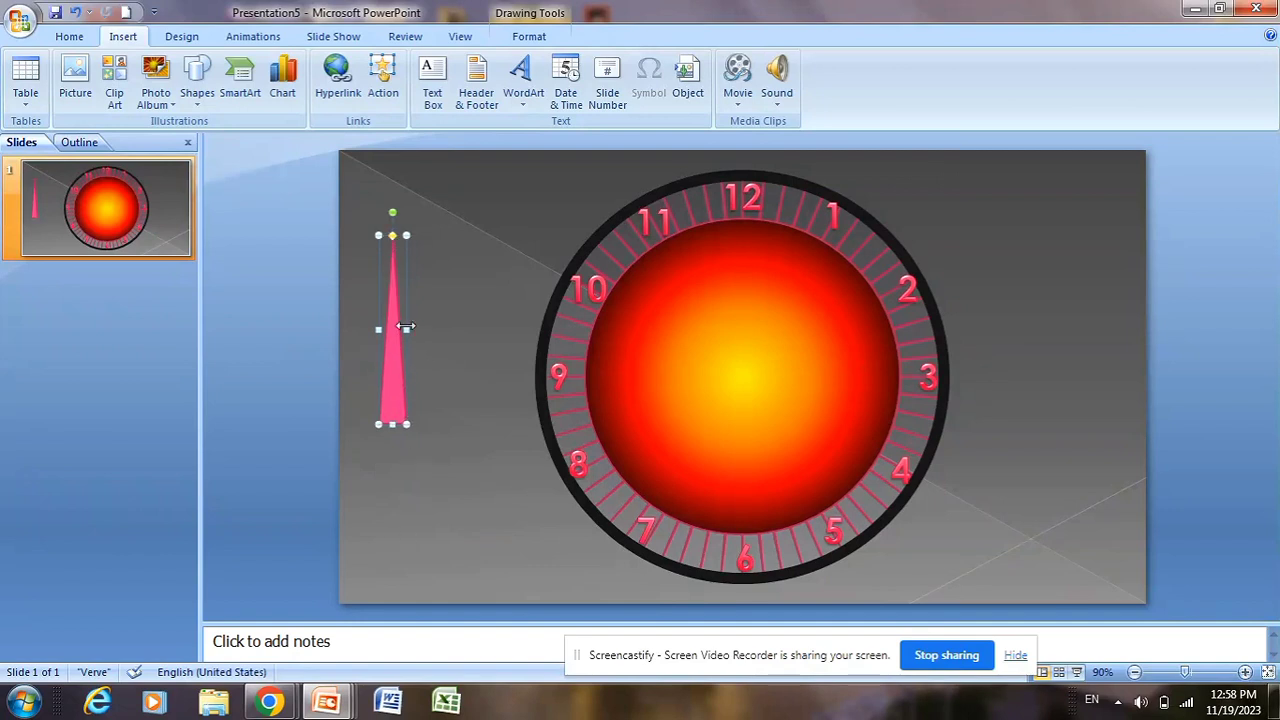
{"action": "left_click", "coordinate": [529, 36]}
- Fill the triangle blue and duplicate it with Ctrl+D
{"action": "left_click", "coordinate": [456, 61]}
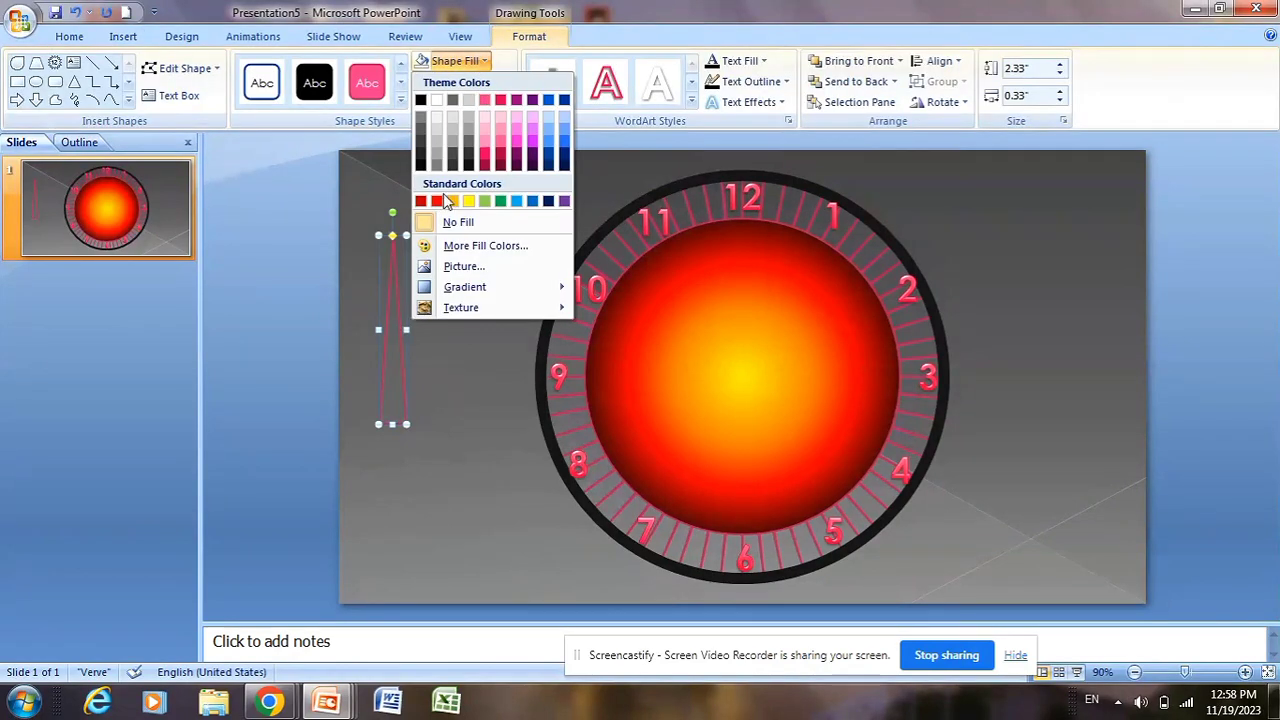
{"action": "left_click", "coordinate": [534, 203]}
{"action": "left_click", "coordinate": [466, 81]}
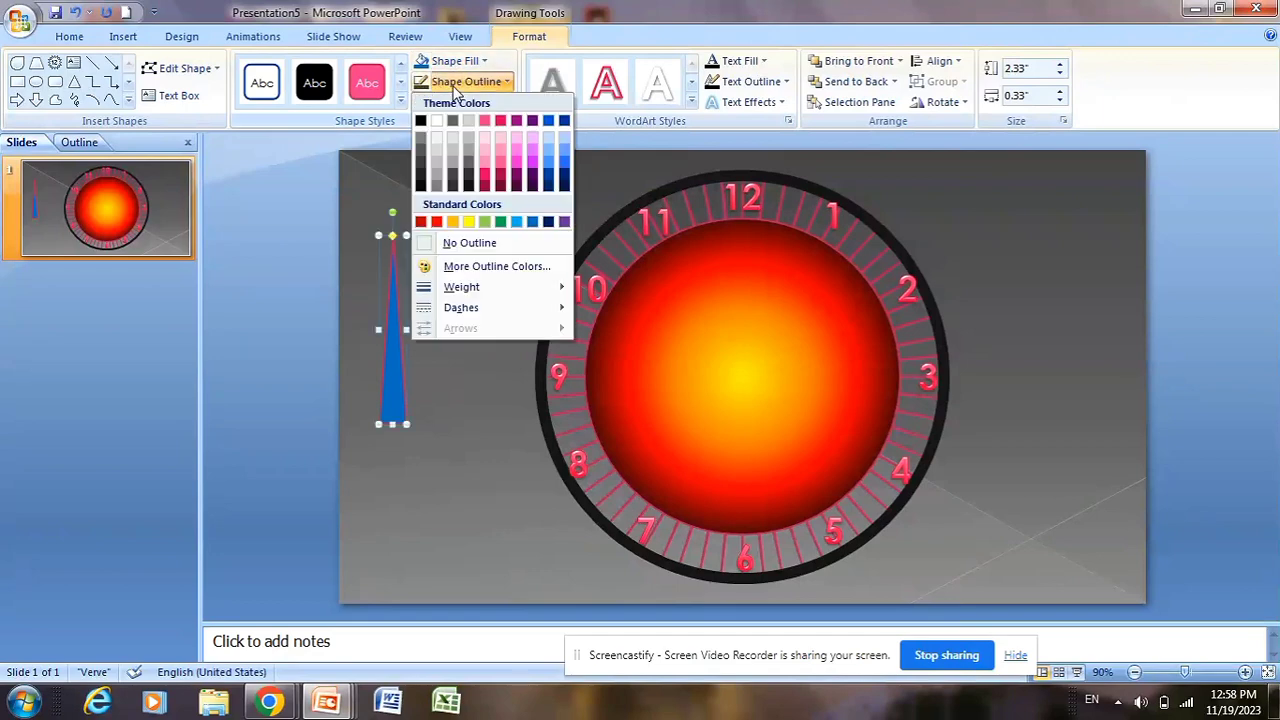
{"action": "left_click", "coordinate": [451, 243]}
{"action": "left_click", "coordinate": [392, 329]}
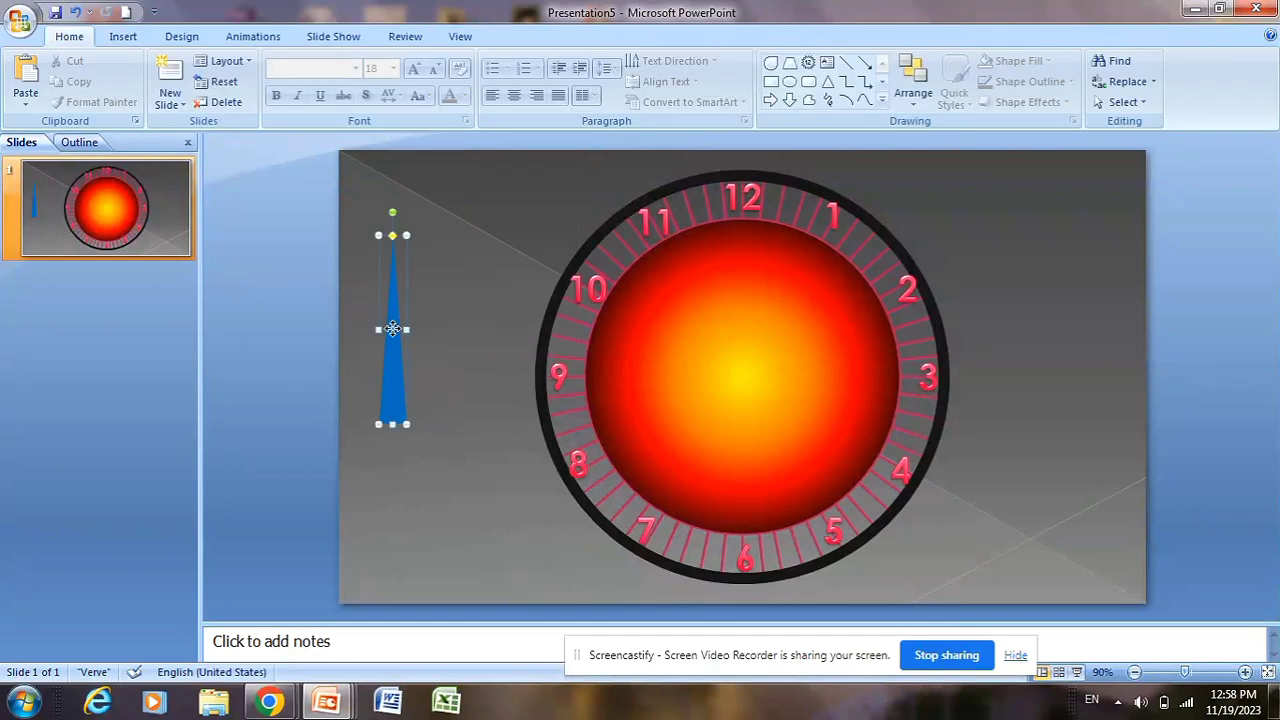
{"action": "double_click", "coordinate": [392, 329]}
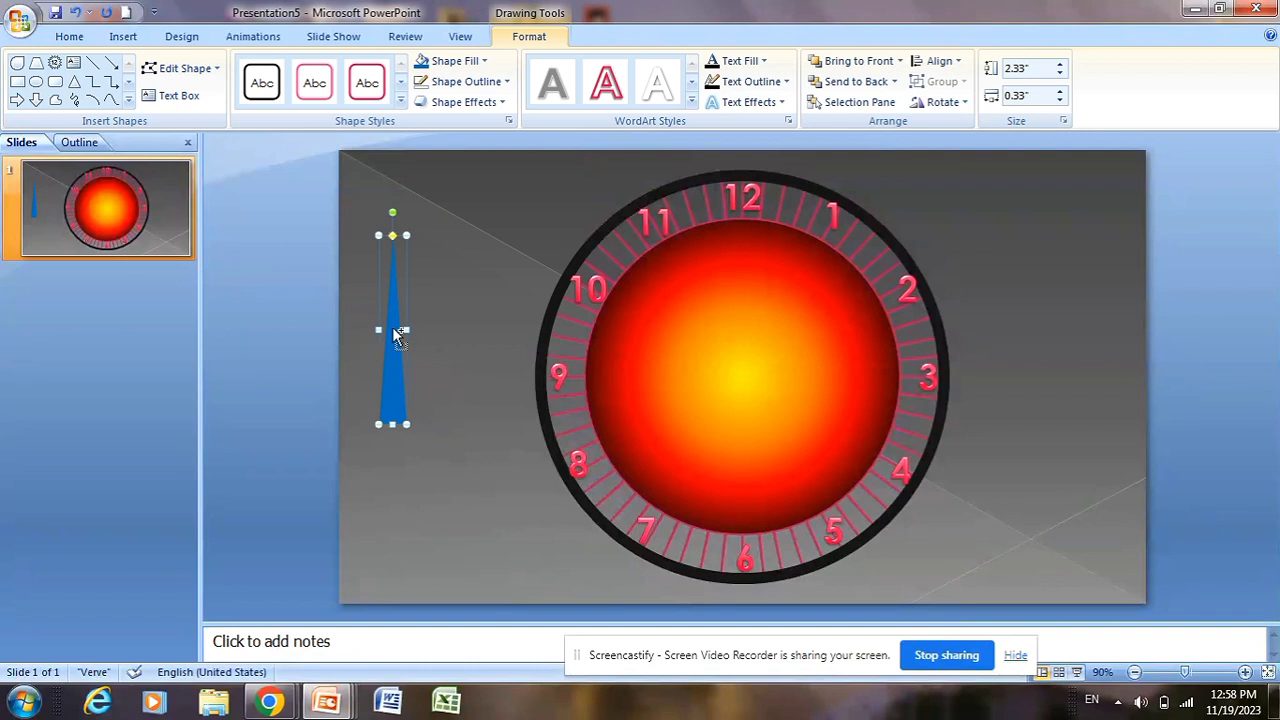
{"action": "key", "text": "ctrl+d"}
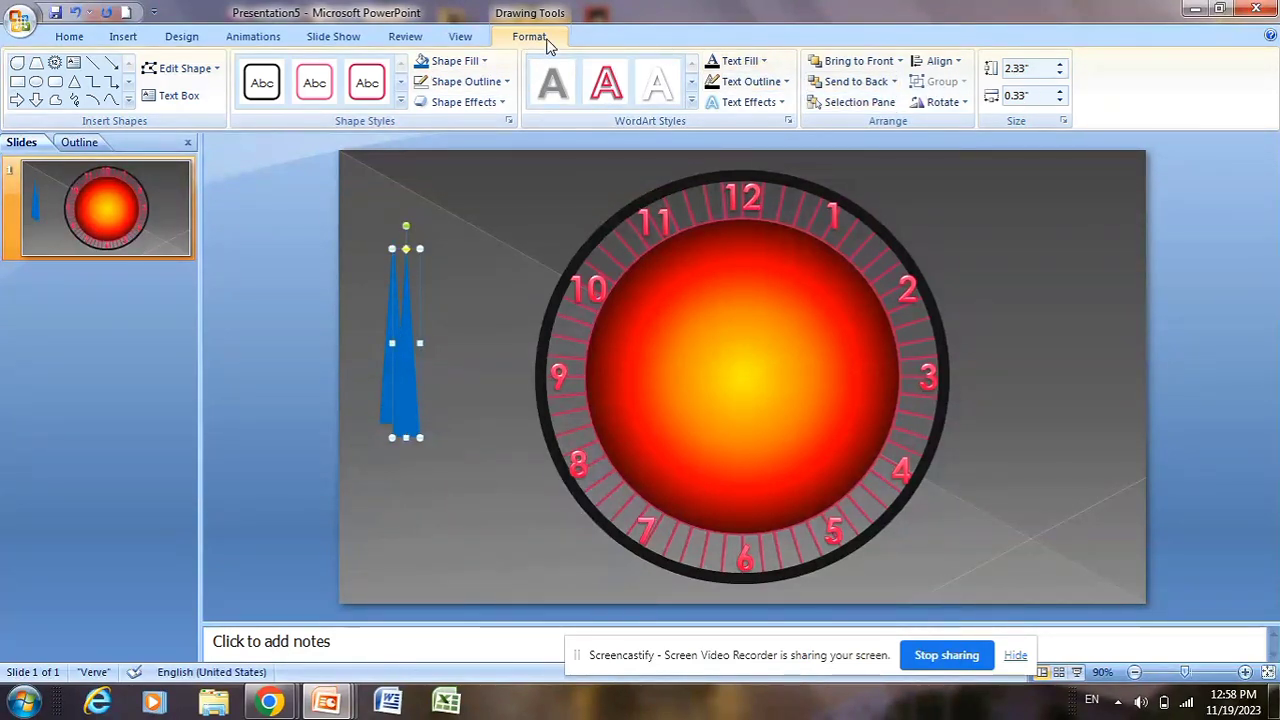
- Flip the copied triangle vertically and position the triangles base to base
{"action": "left_click", "coordinate": [938, 104]}
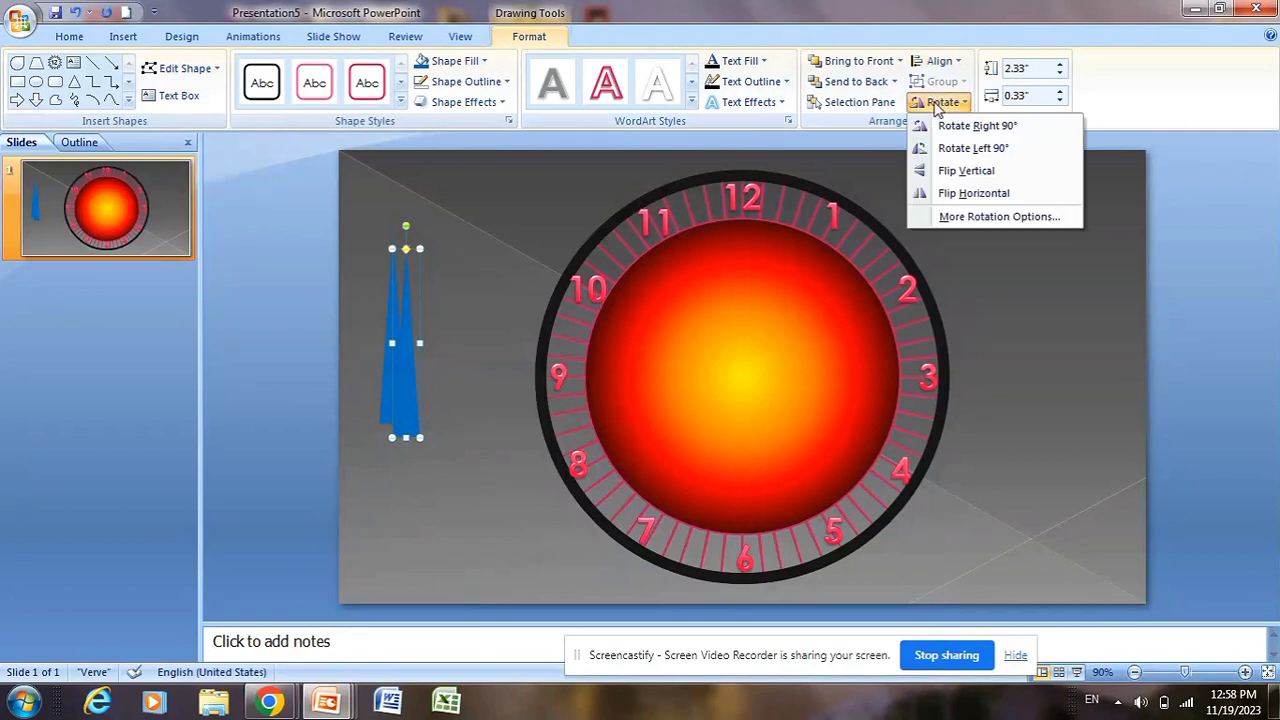
{"action": "left_click", "coordinate": [966, 175]}
{"action": "left_click_drag", "start_coordinate": [402, 274], "coordinate": [396, 453]}
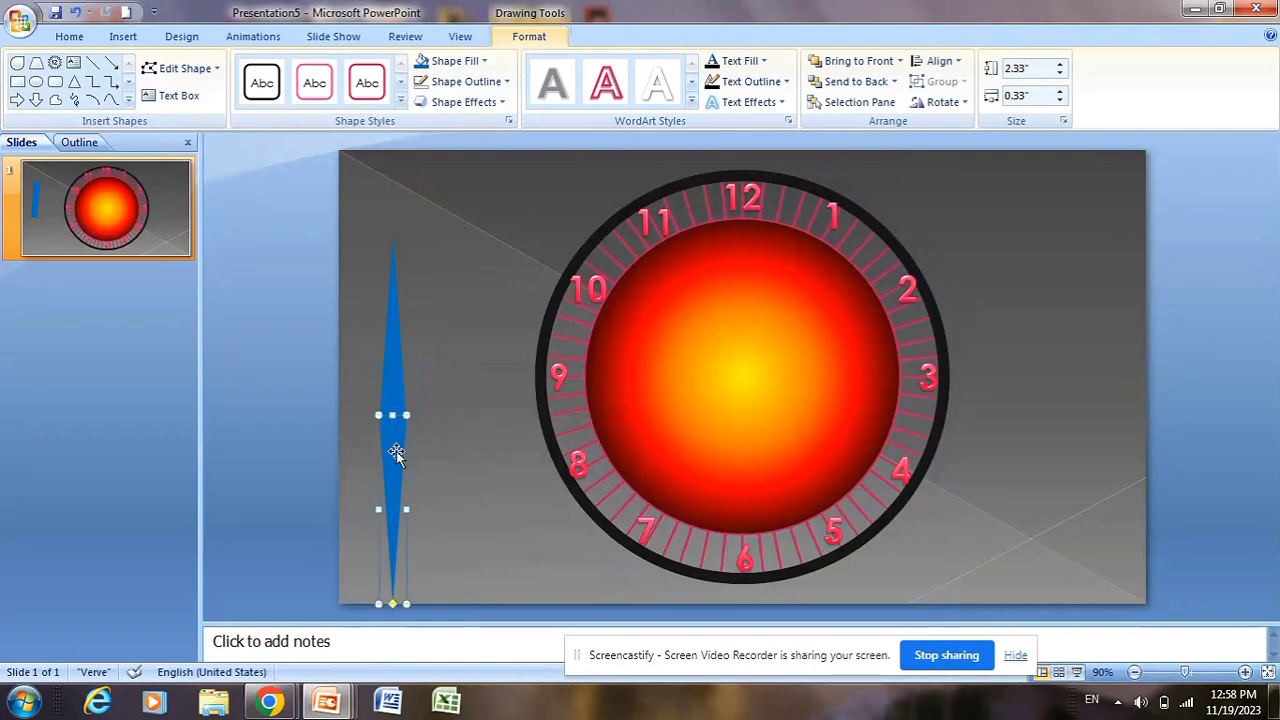
{"action": "left_click", "coordinate": [431, 400]}
{"action": "left_click", "coordinate": [402, 402]}
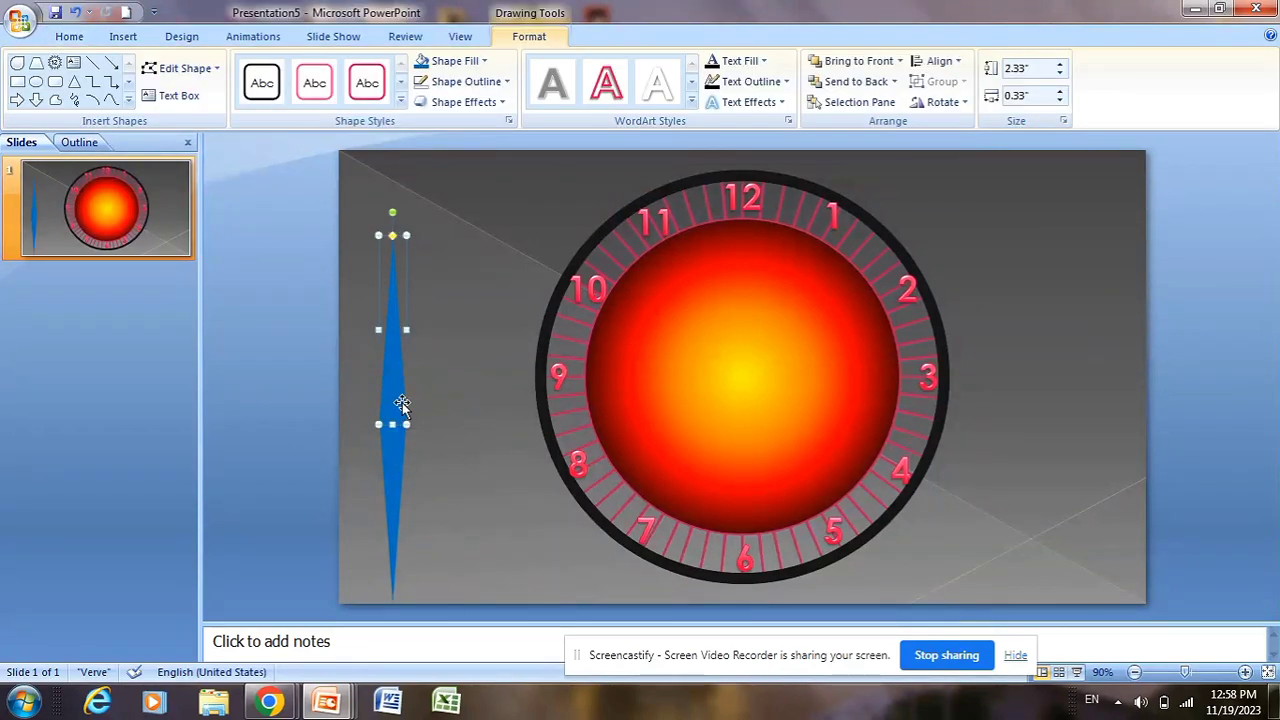
{"action": "left_click", "coordinate": [420, 403]}
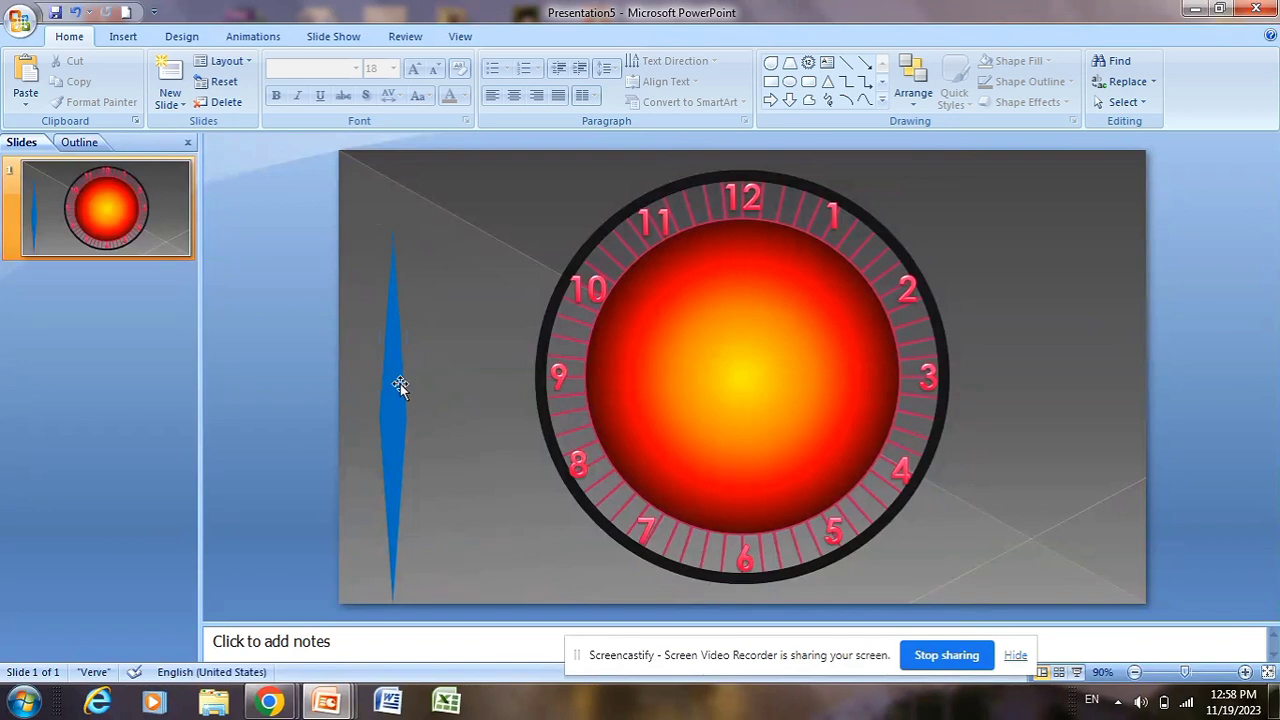
{"action": "left_click", "coordinate": [406, 440]}
{"action": "left_click", "coordinate": [431, 420]}
{"action": "left_click", "coordinate": [397, 412]}
{"action": "left_click_drag", "start_coordinate": [397, 412], "coordinate": [393, 387]}
- Select both triangles and group them into one needle
{"action": "left_click", "coordinate": [418, 403]}
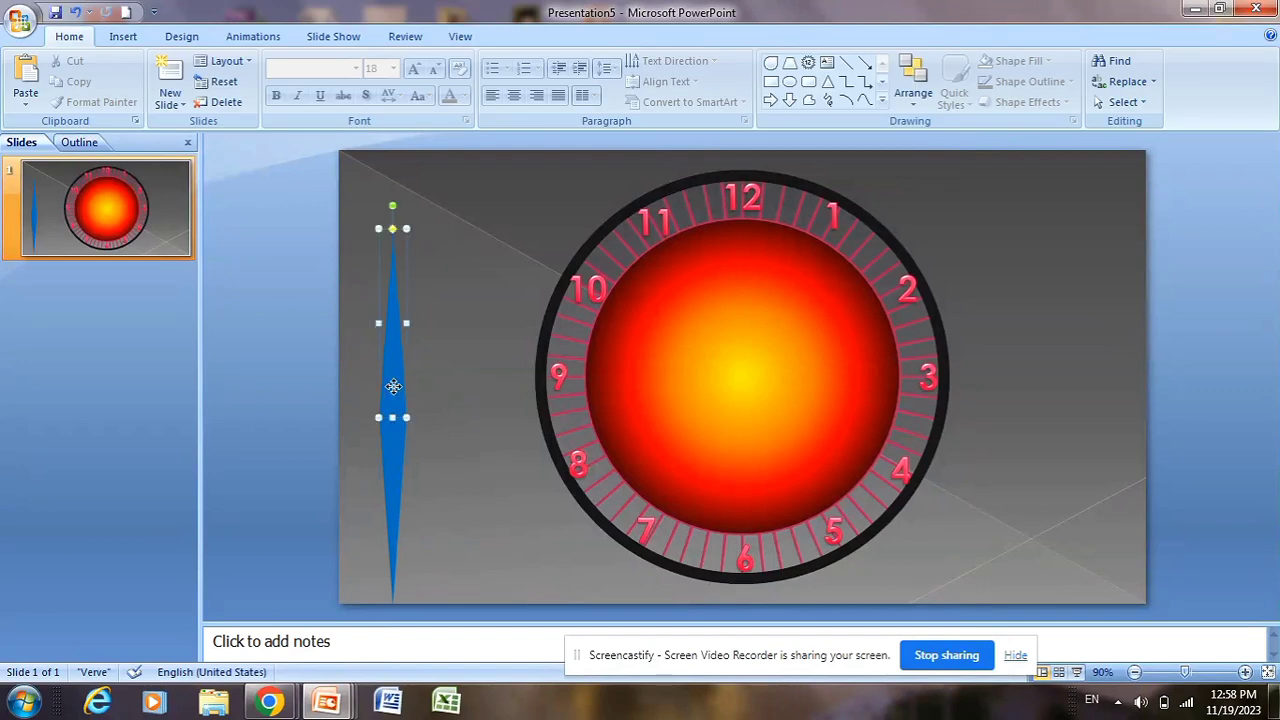
{"action": "left_click", "coordinate": [397, 447], "text": "shift"}
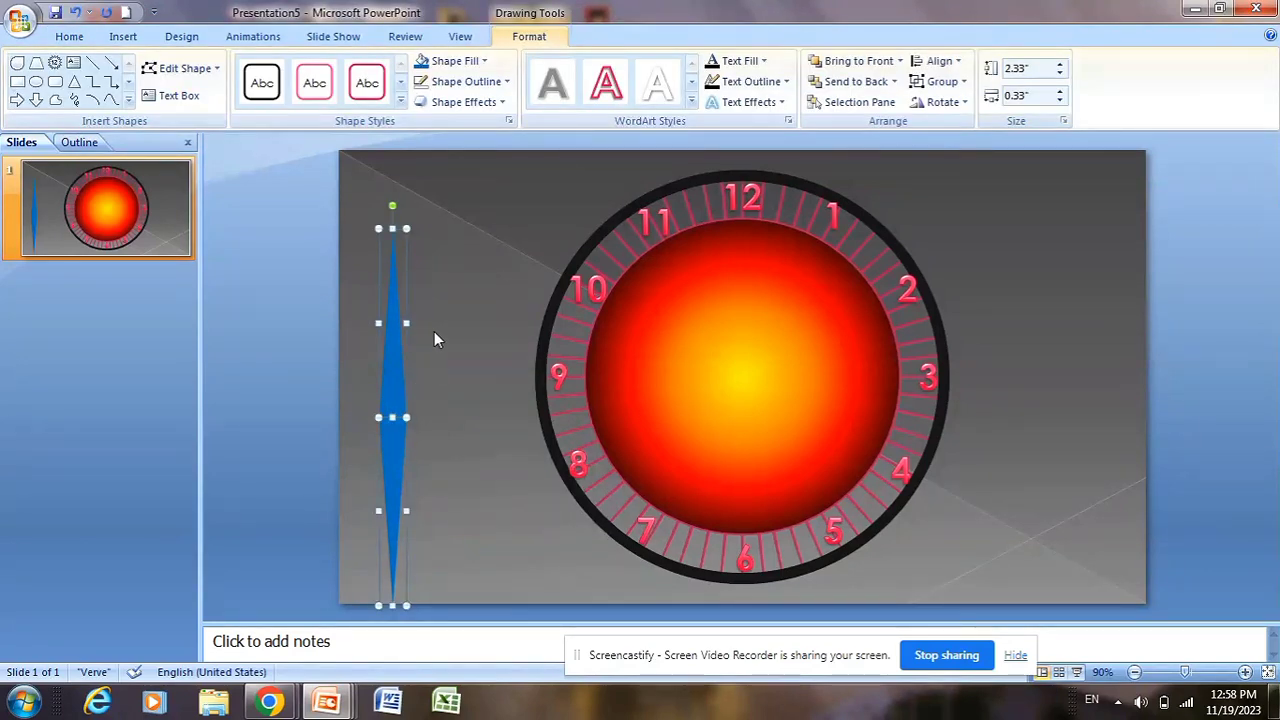
{"action": "left_click", "coordinate": [942, 82]}
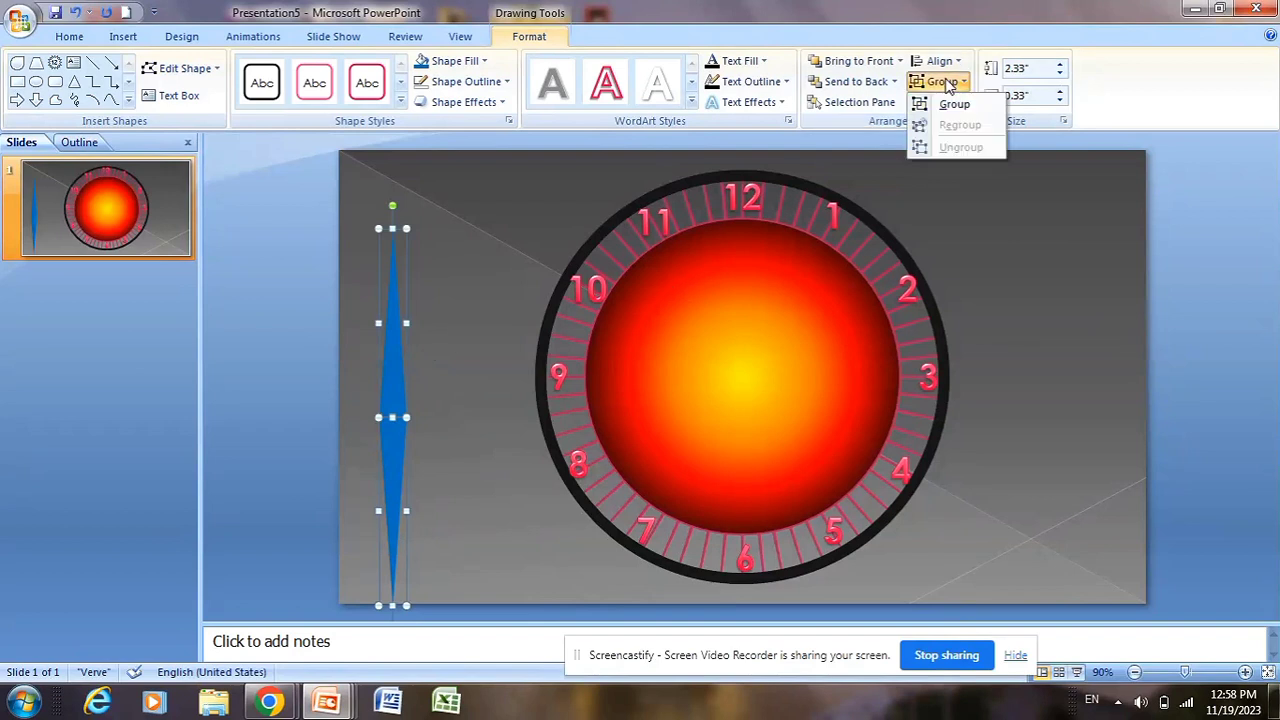
{"action": "left_click", "coordinate": [945, 106]}
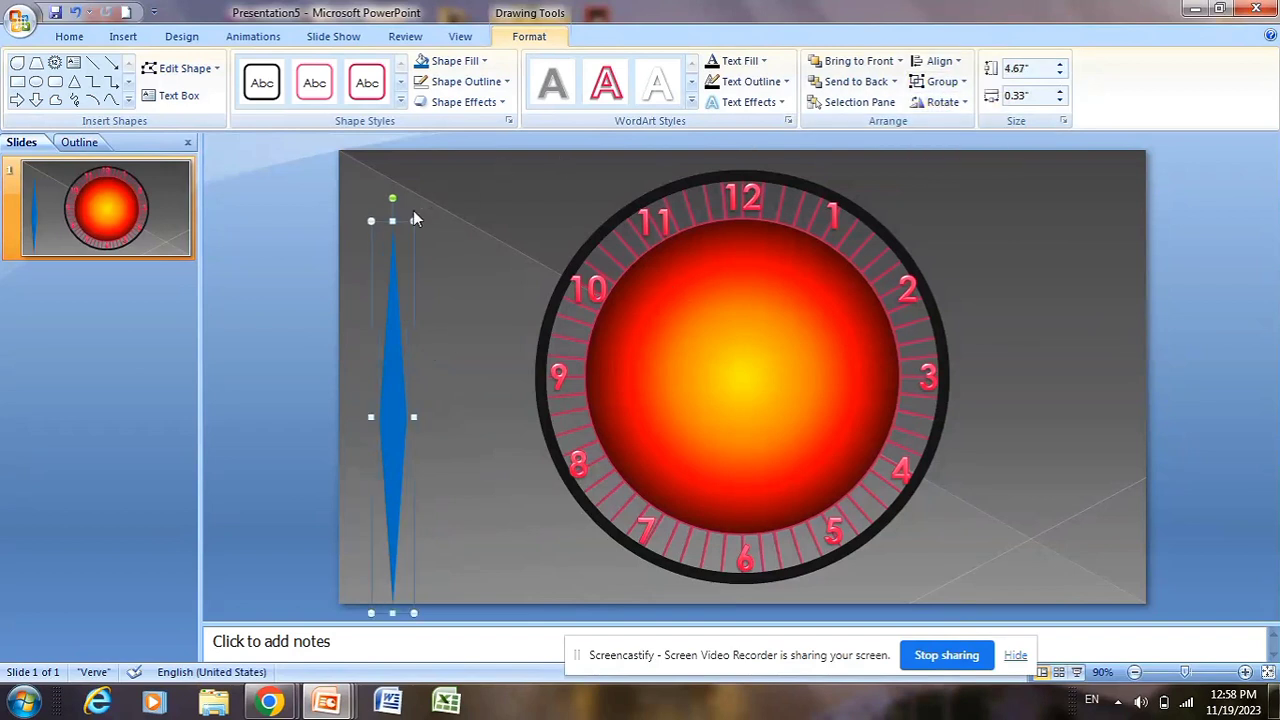
- Shorten the needle to 3.58" tall and centre it vertically over the clock face
{"action": "left_click_drag", "start_coordinate": [415, 219], "coordinate": [413, 268]}
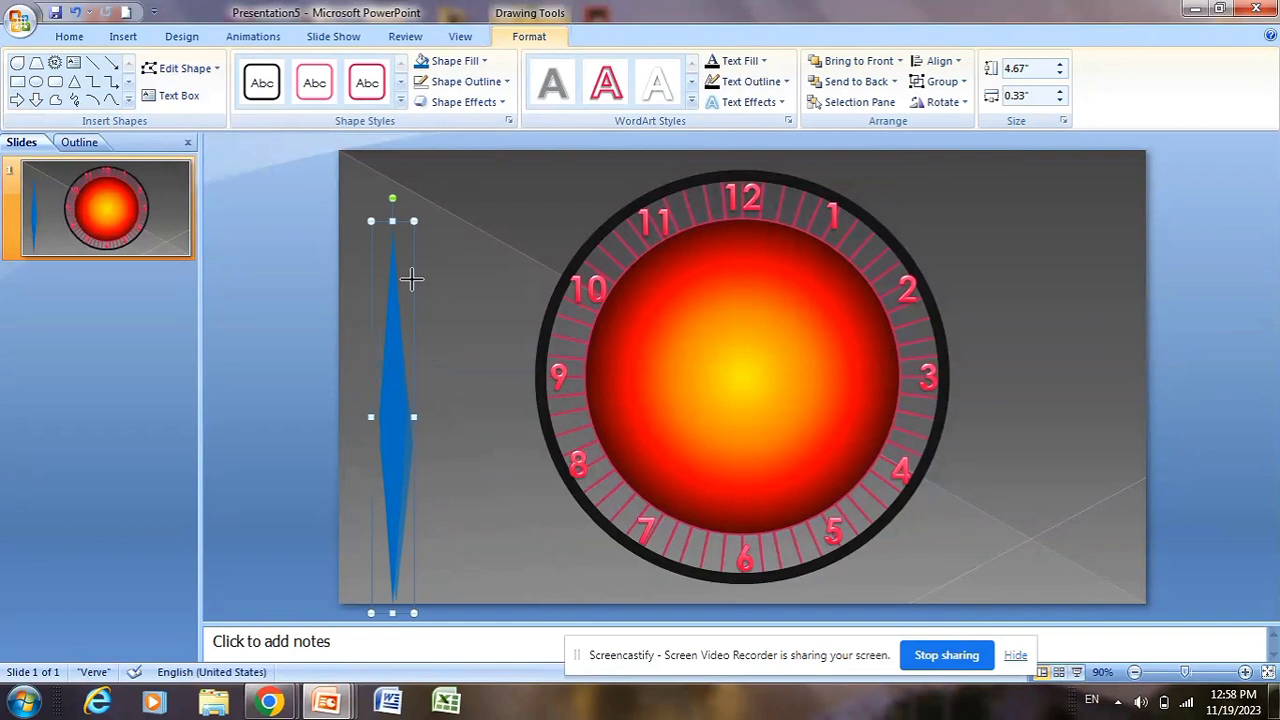
{"action": "left_click_drag", "start_coordinate": [396, 432], "coordinate": [730, 365]}
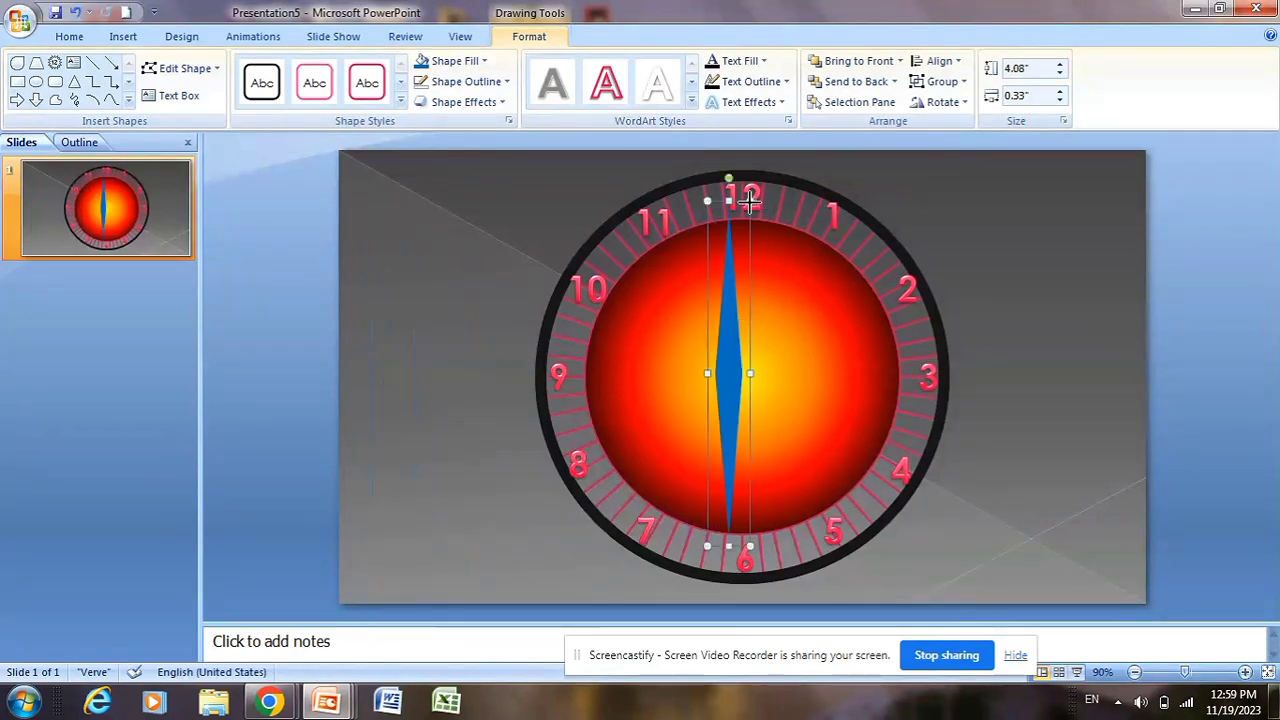
{"action": "left_click_drag", "start_coordinate": [749, 203], "coordinate": [750, 241]}
{"action": "left_click_drag", "start_coordinate": [729, 384], "coordinate": [743, 357]}
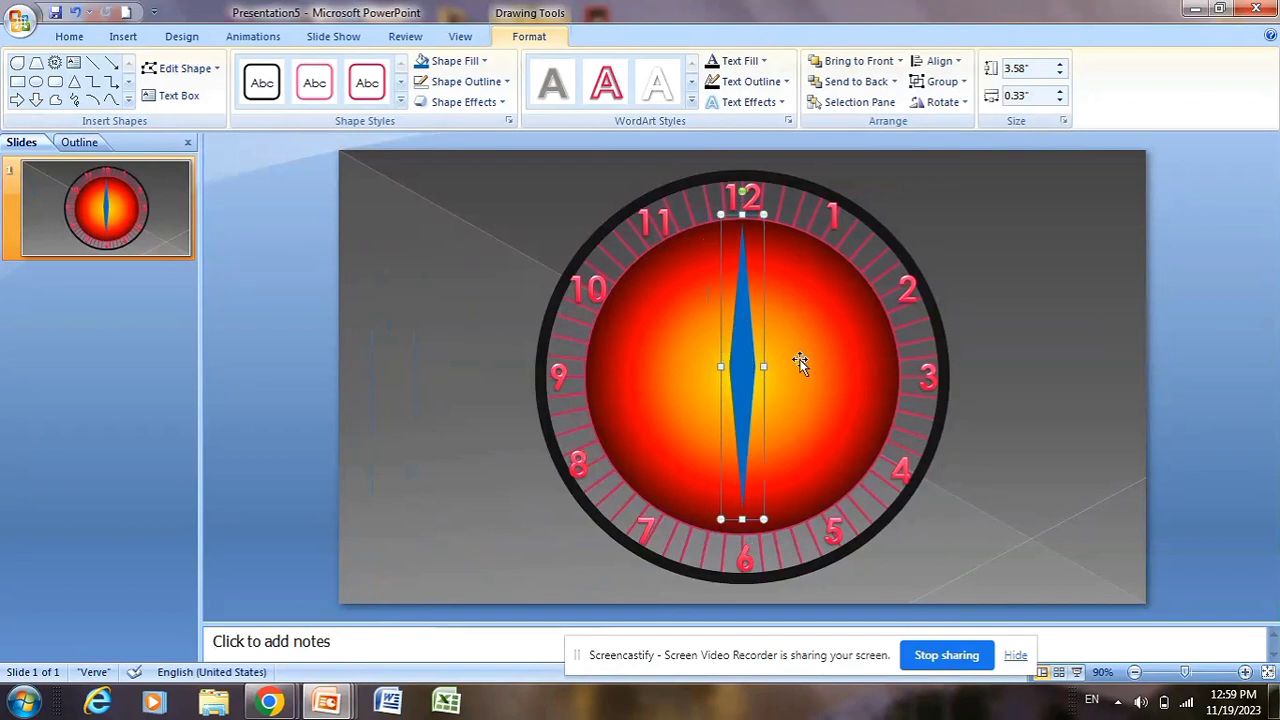
{"action": "left_click", "coordinate": [938, 62]}
{"action": "left_click", "coordinate": [968, 104]}
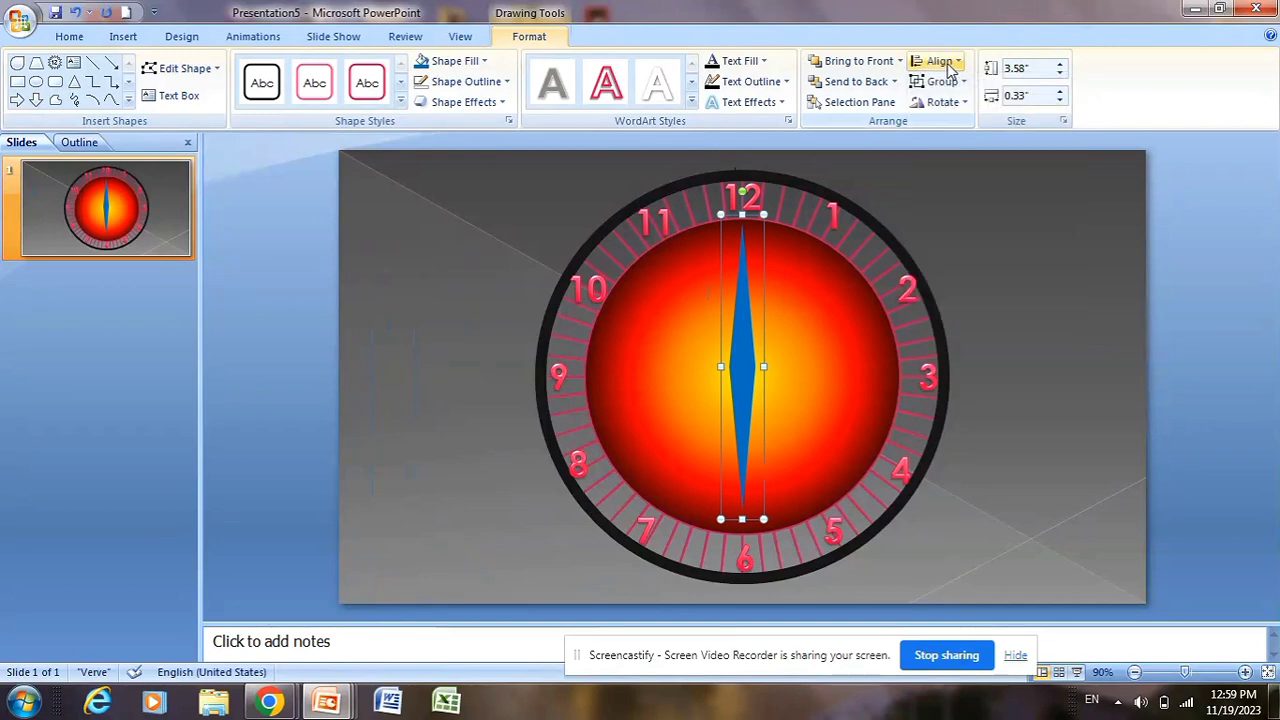
{"action": "left_click", "coordinate": [938, 62]}
{"action": "left_click", "coordinate": [966, 168]}
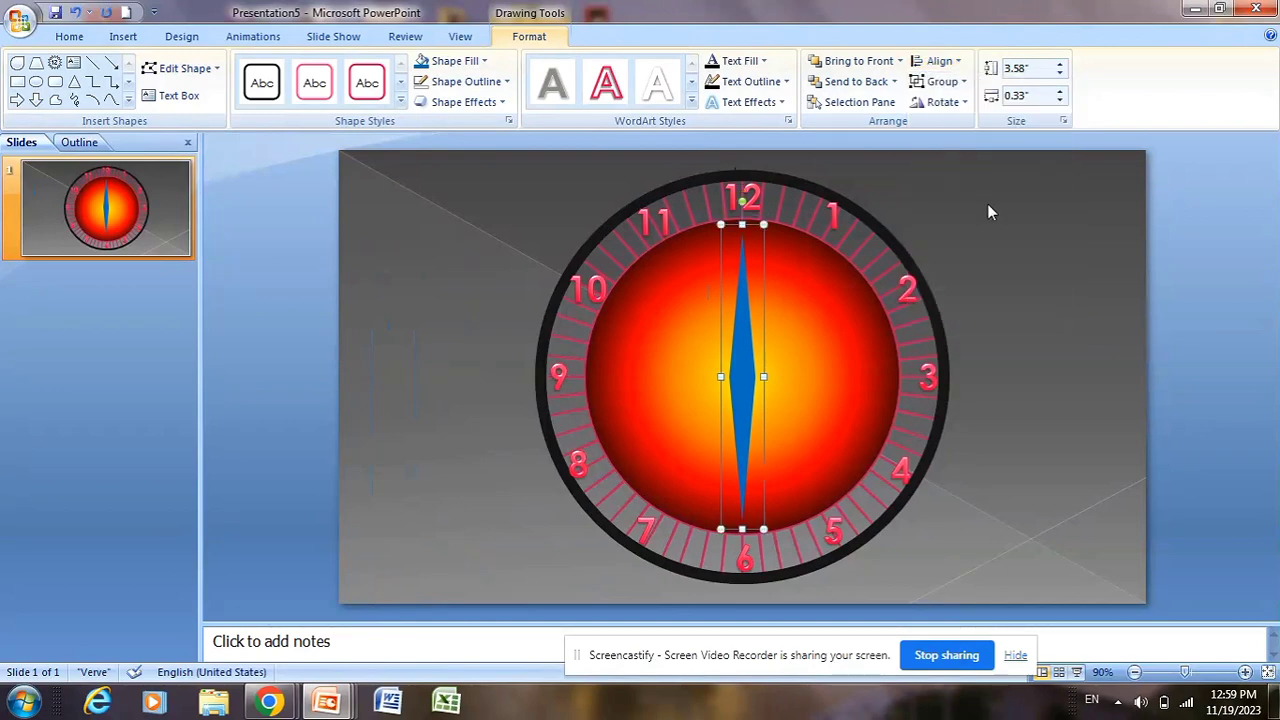
{"action": "left_click", "coordinate": [1025, 252]}
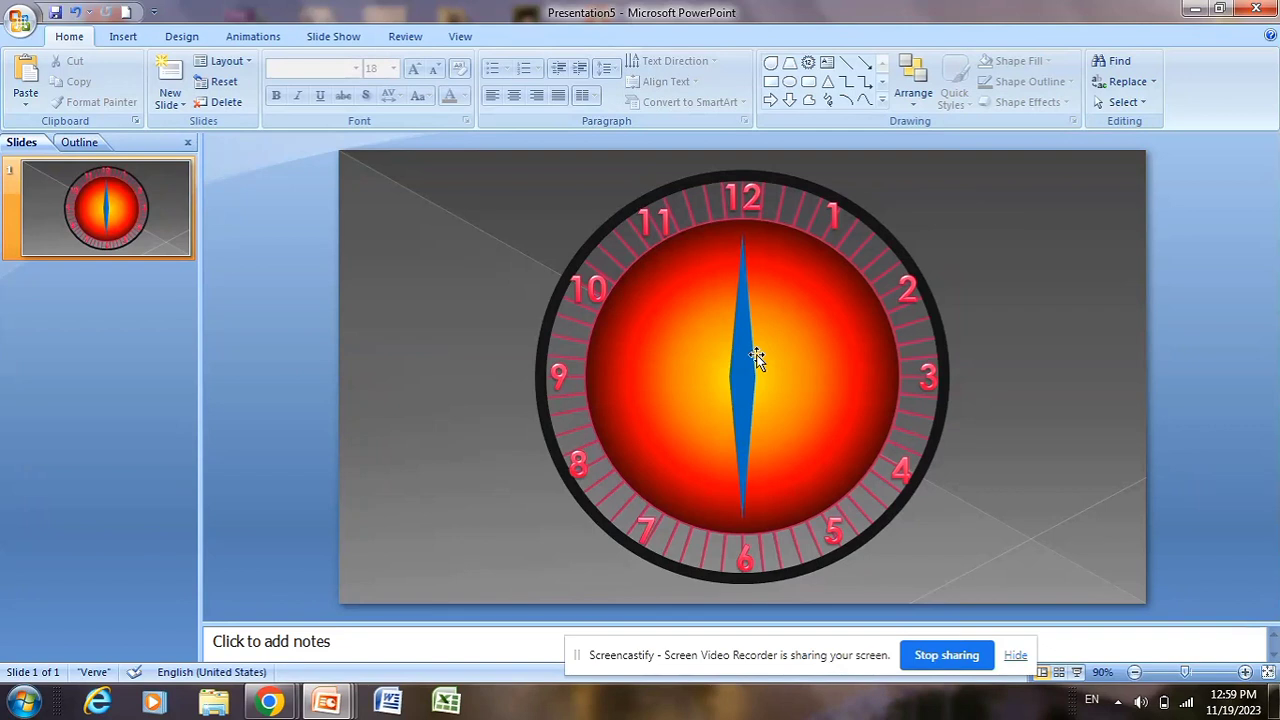
- Remove the needle's outline and the fill of its lower half, leaving a hand pointing to 12
{"action": "left_click", "coordinate": [744, 377]}
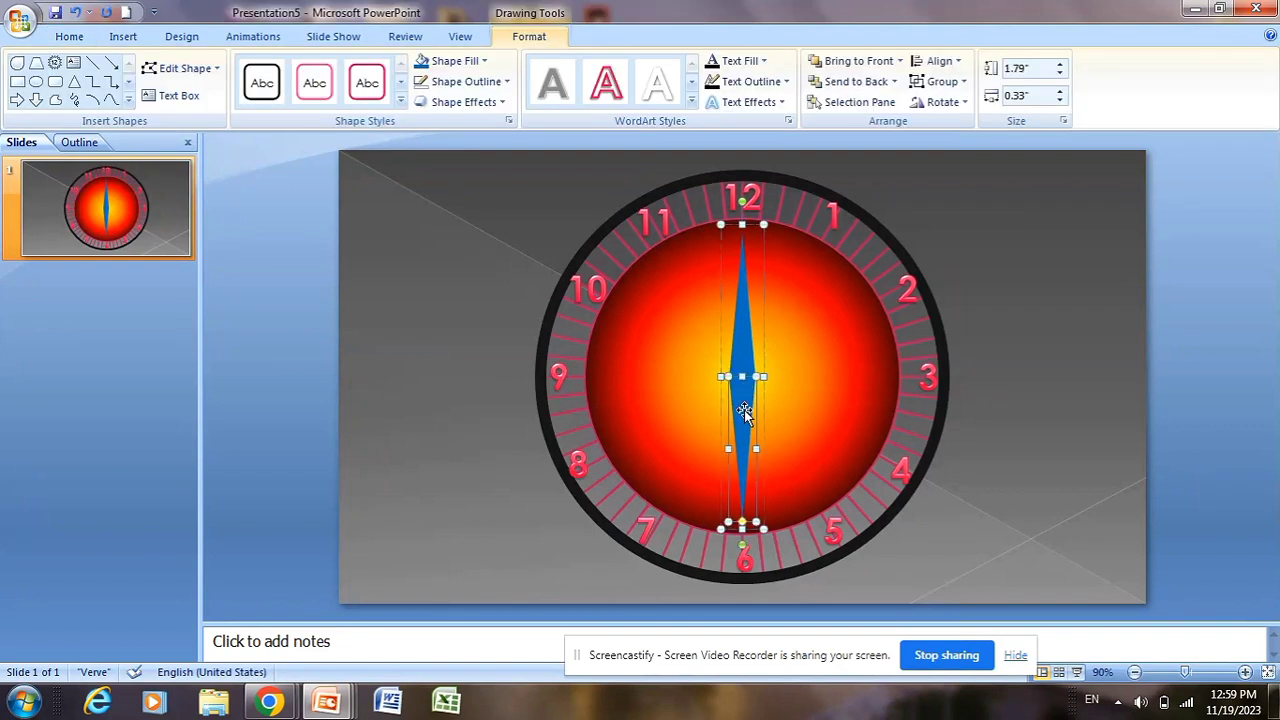
{"action": "left_click", "coordinate": [462, 84]}
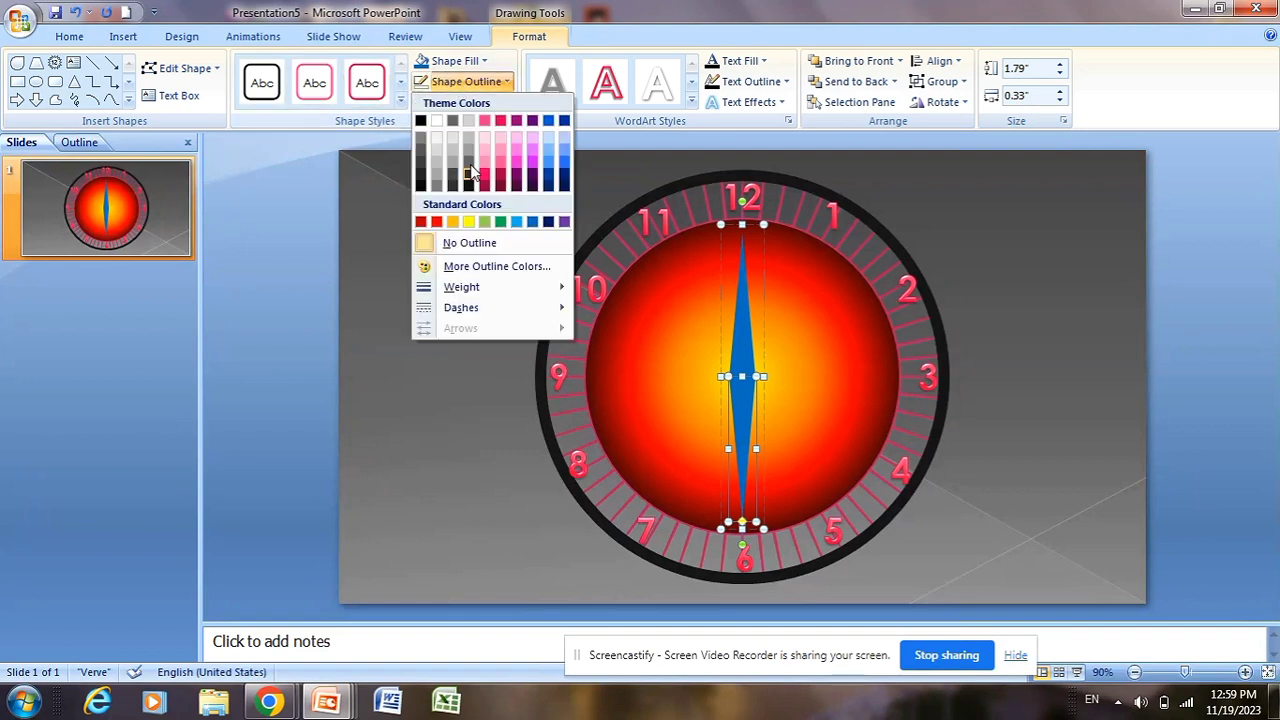
{"action": "left_click", "coordinate": [473, 244]}
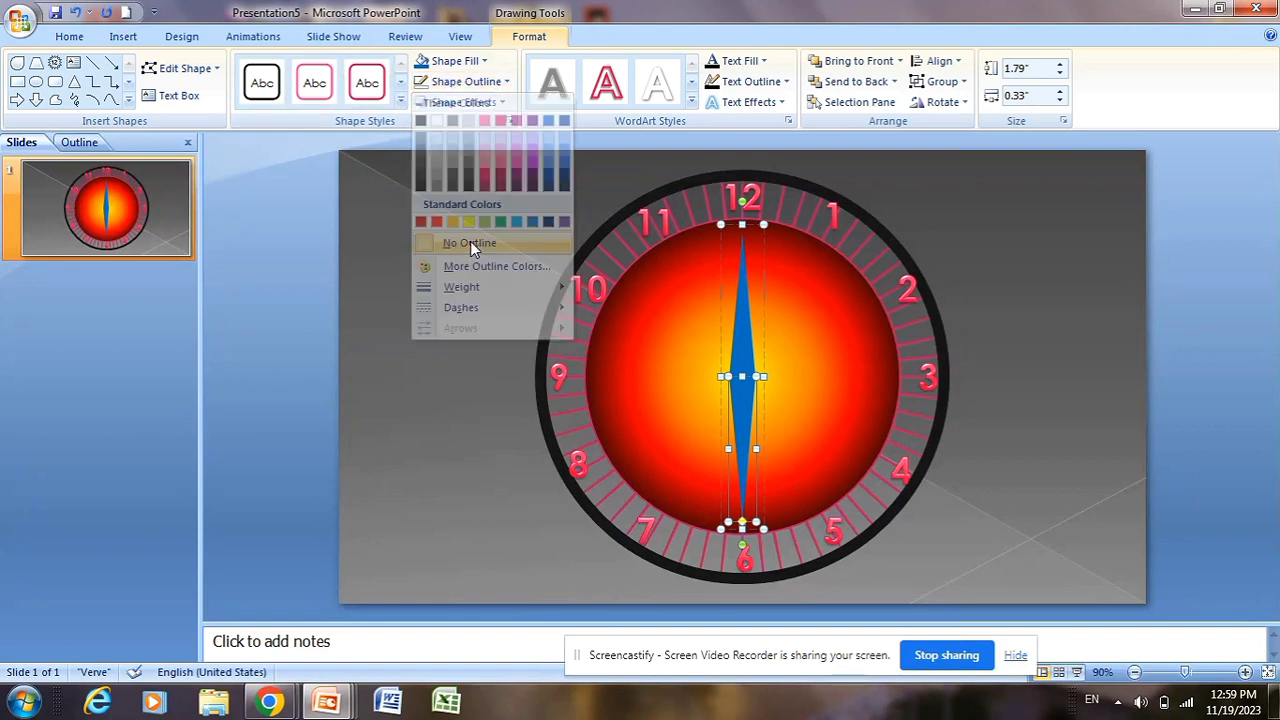
{"action": "left_click", "coordinate": [455, 62]}
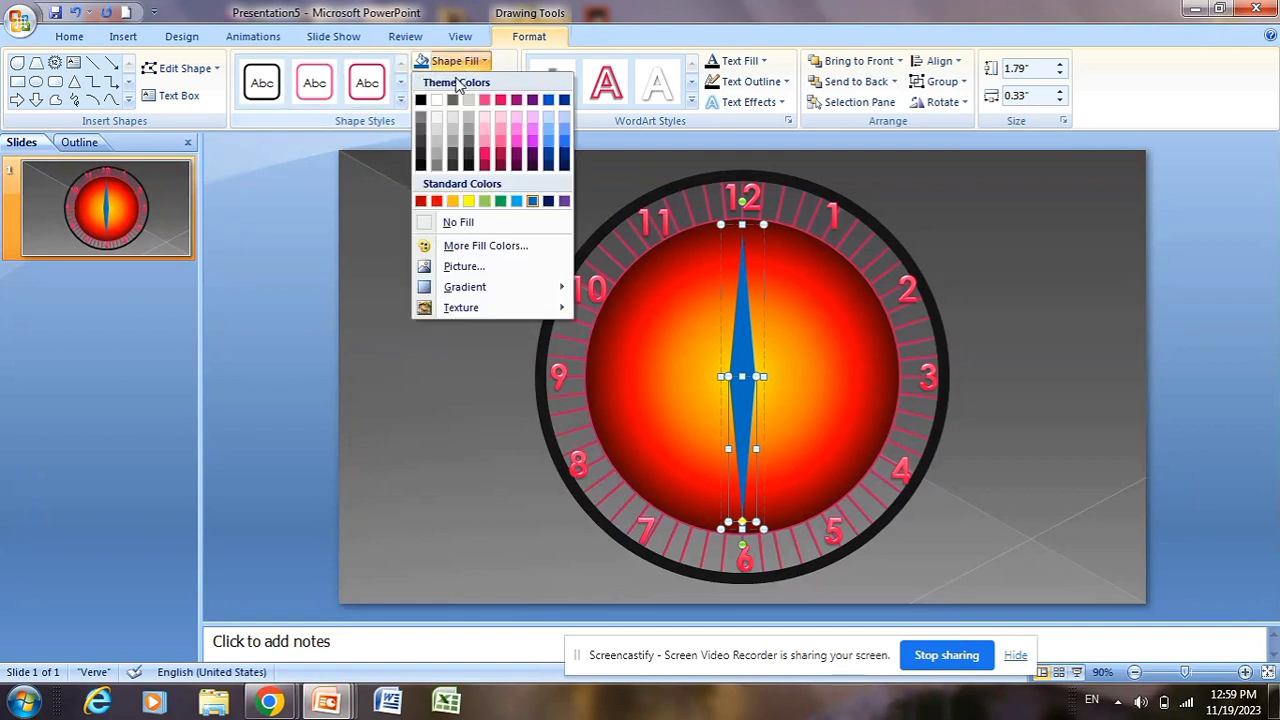
{"action": "left_click", "coordinate": [460, 224]}
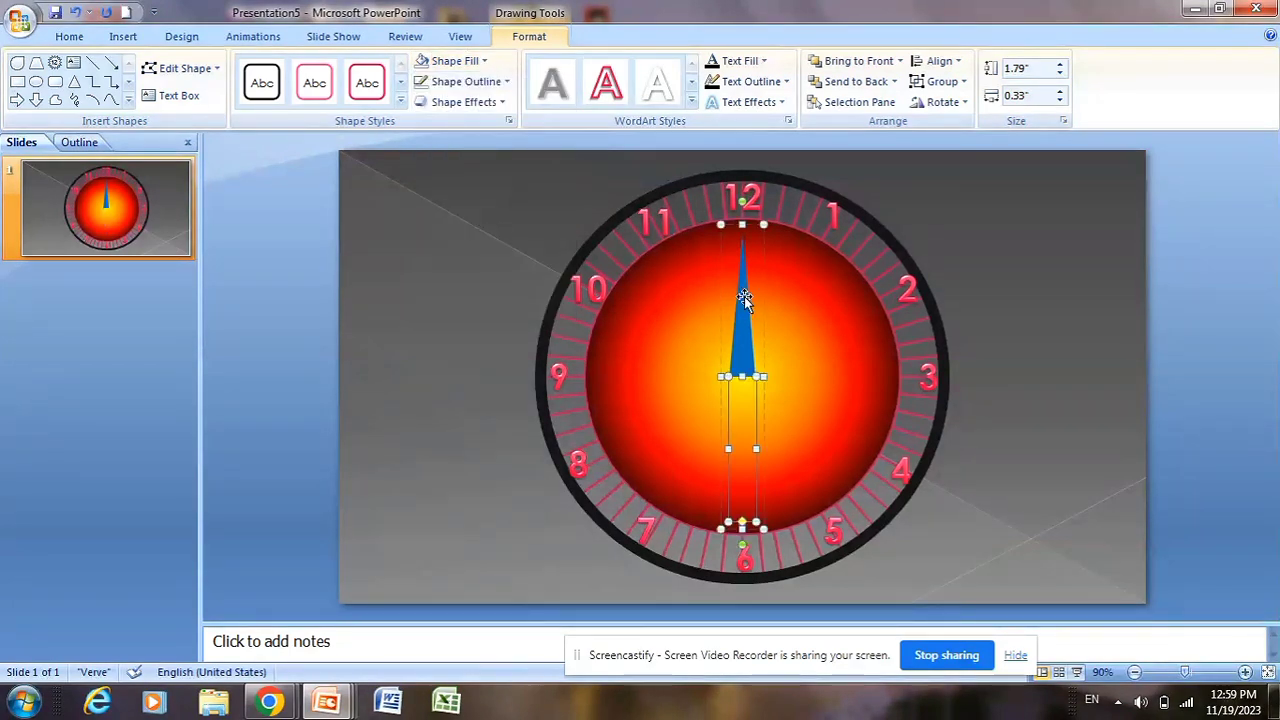
- Select the tall blue clock hand and bring up the Animations settings
{"action": "left_click", "coordinate": [834, 355]}
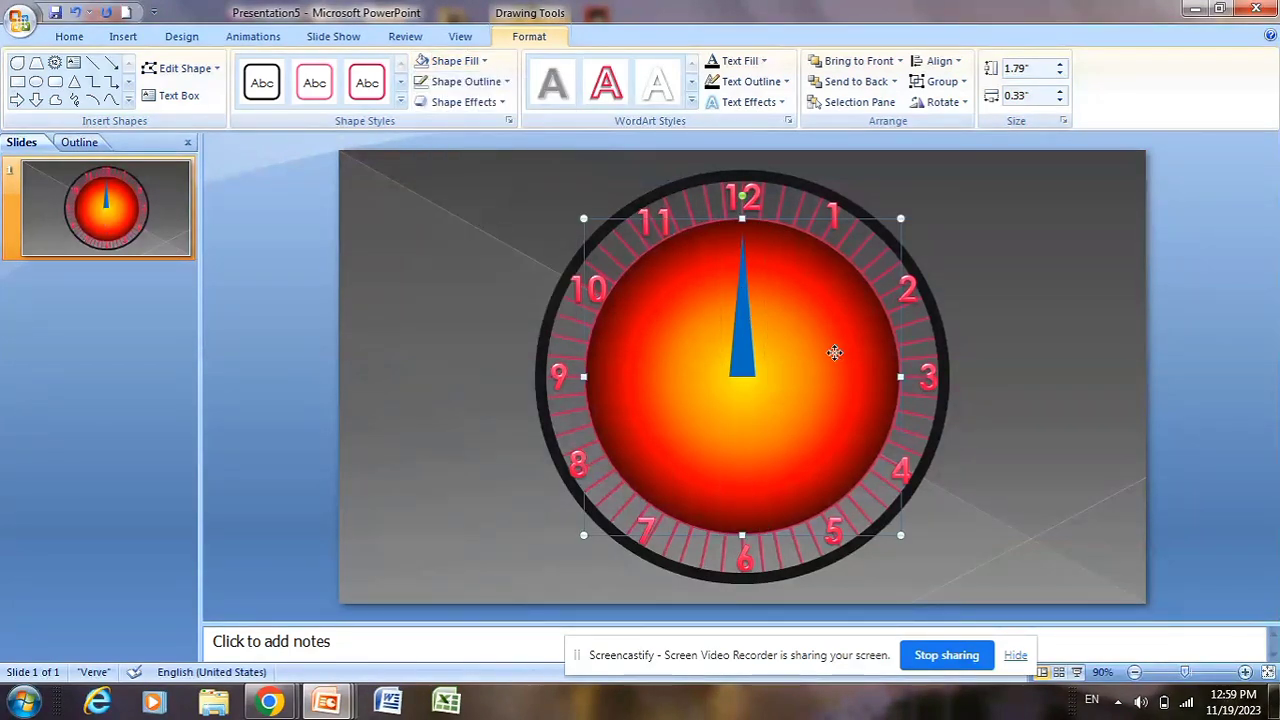
{"action": "left_click", "coordinate": [750, 317]}
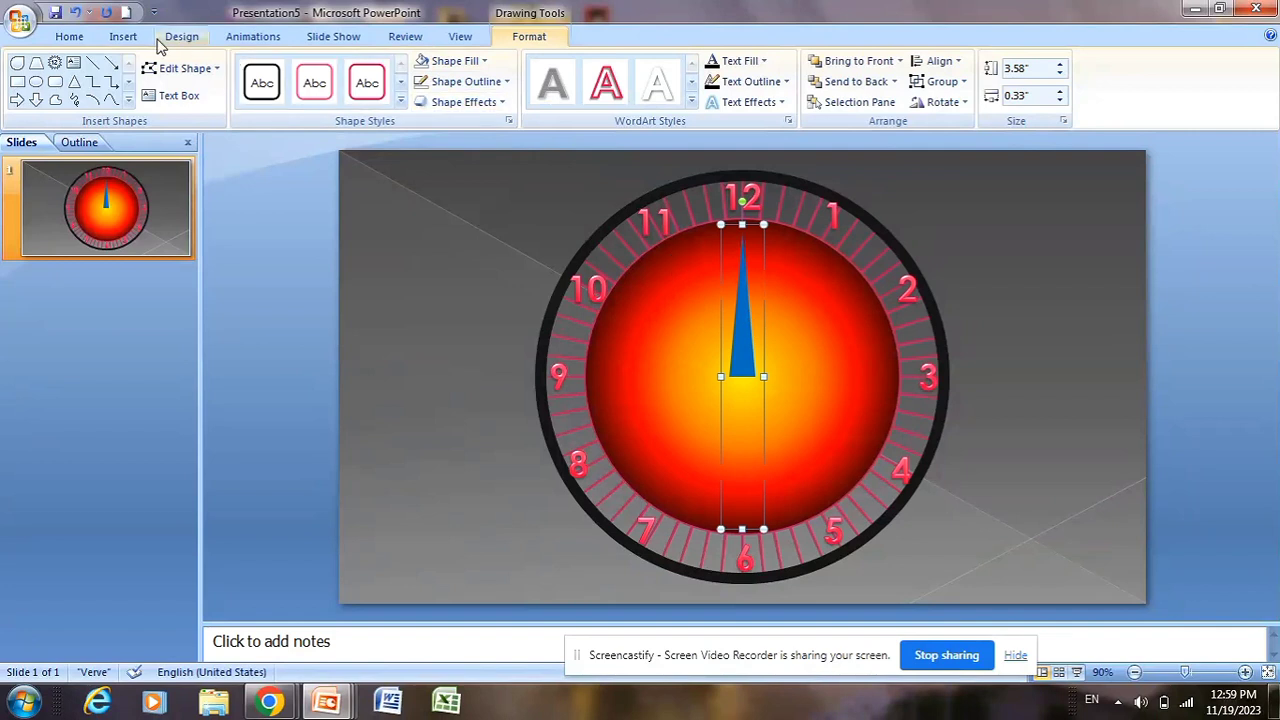
{"action": "left_click", "coordinate": [257, 37]}
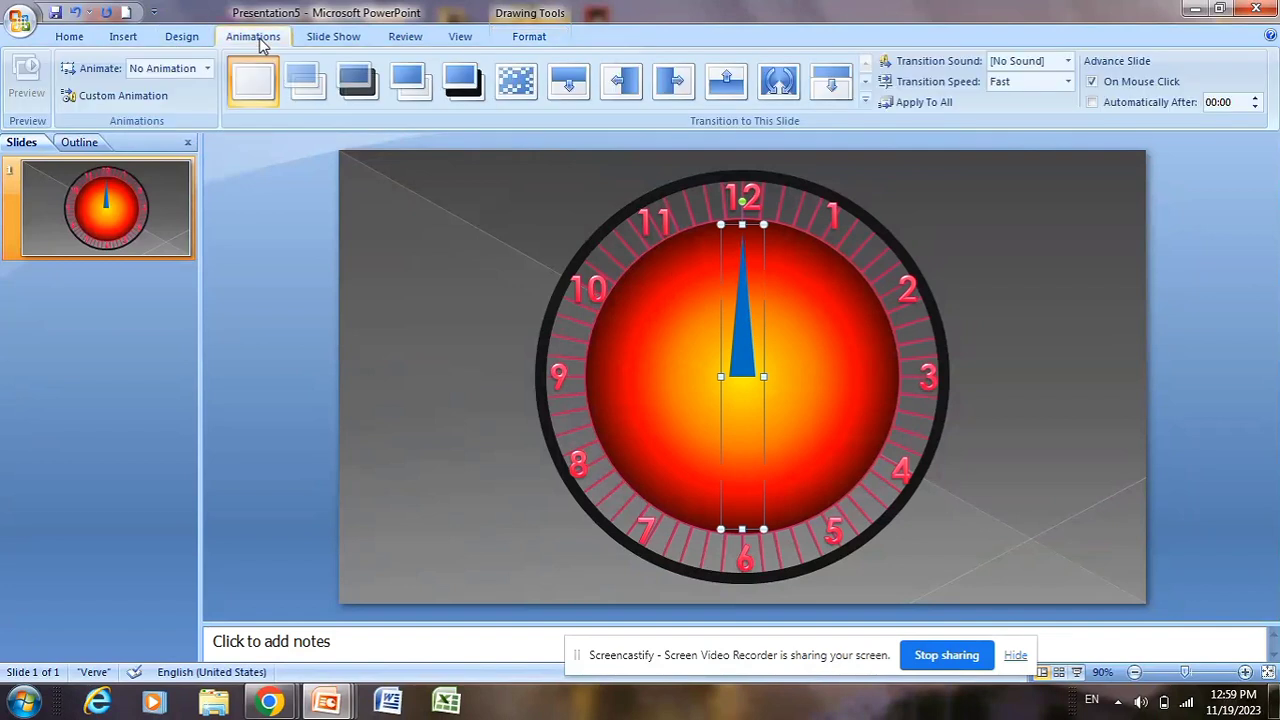
- Give the blue hand a 360° Spin emphasis effect, preview it, and duplicate the hand
{"action": "left_click", "coordinate": [119, 93]}
{"action": "left_click", "coordinate": [1149, 176]}
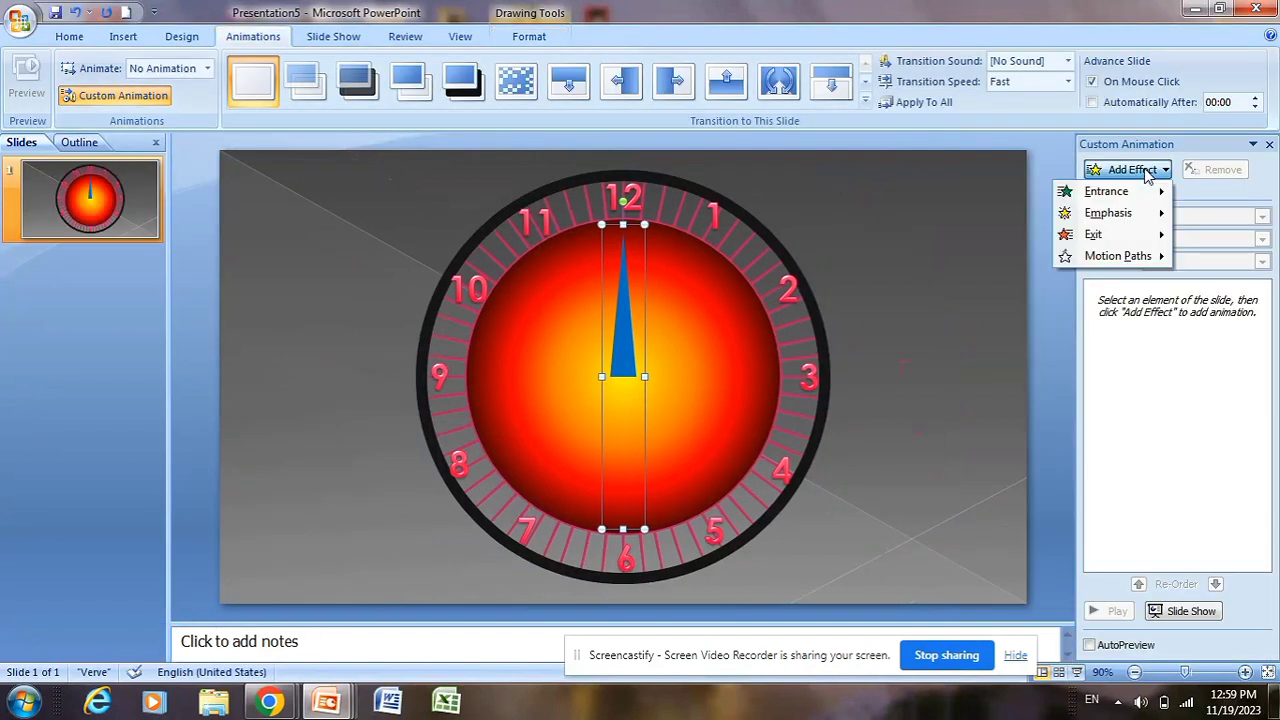
{"action": "mouse_move", "coordinate": [1093, 222]}
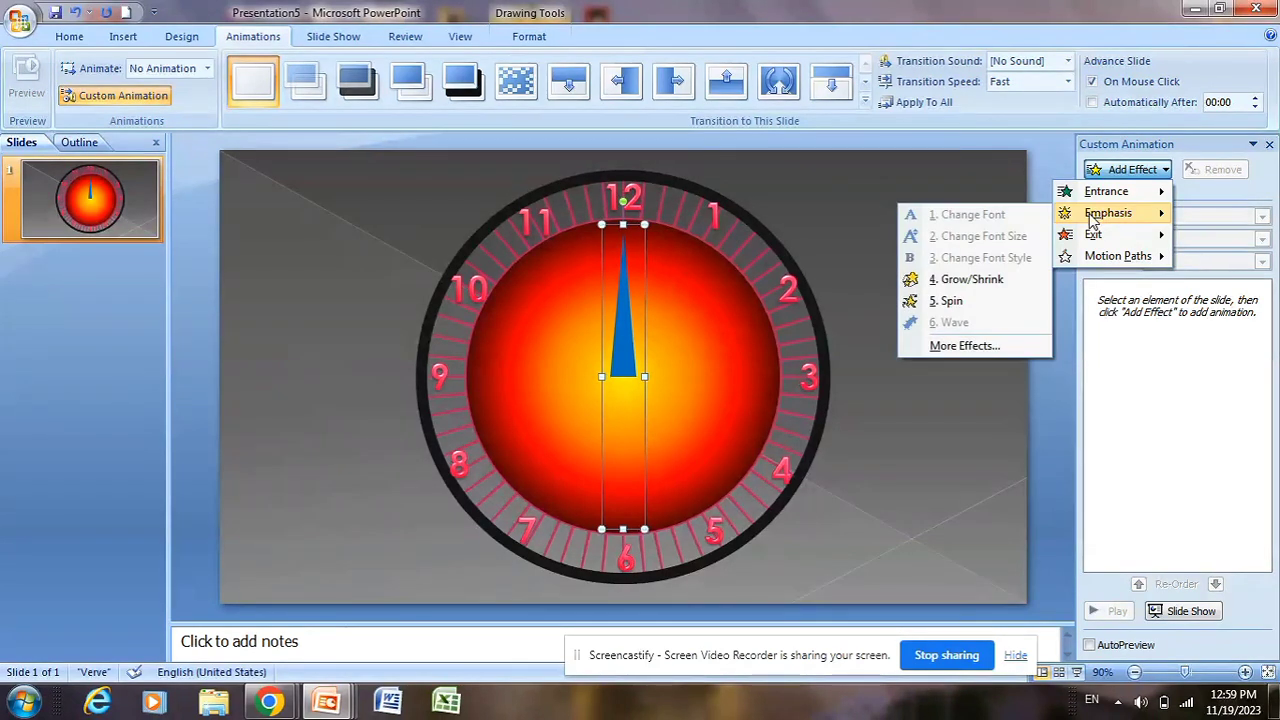
{"action": "left_click", "coordinate": [955, 302]}
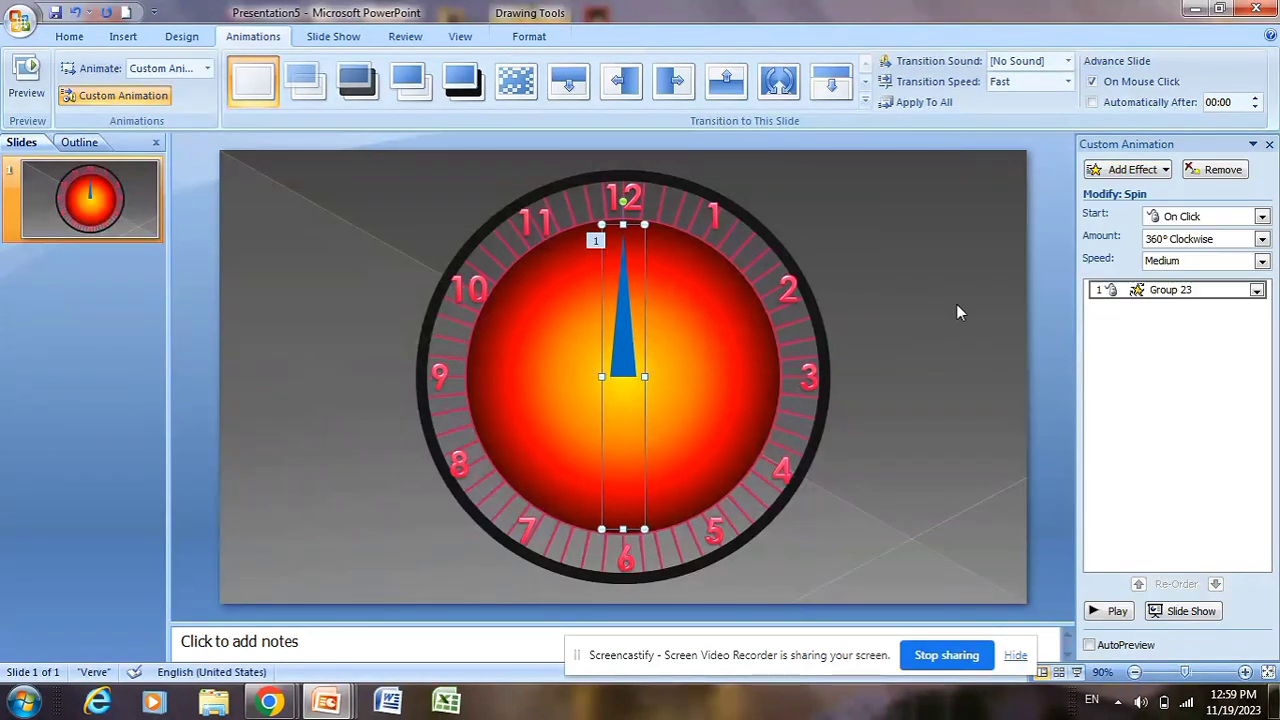
{"action": "left_click", "coordinate": [1093, 614]}
{"action": "key", "text": "ctrl+d"}
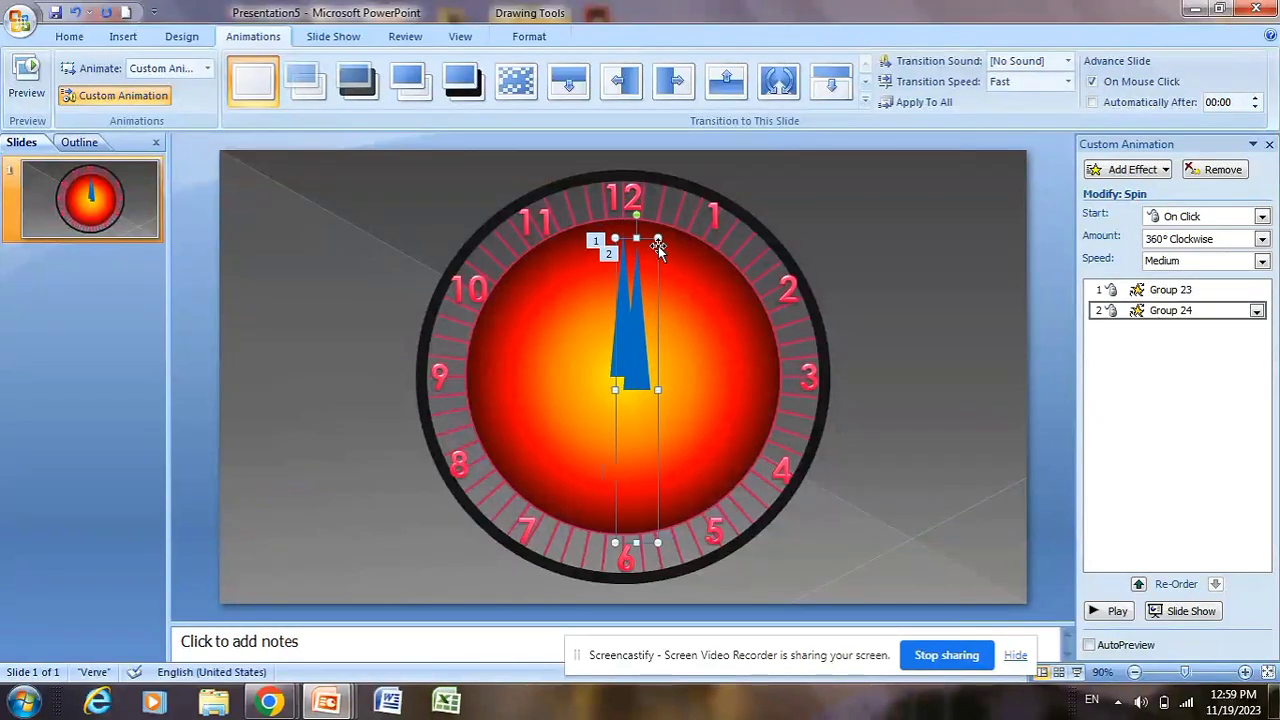
- Fill the duplicate hand's blue shape dark blue
{"action": "left_click", "coordinate": [640, 334]}
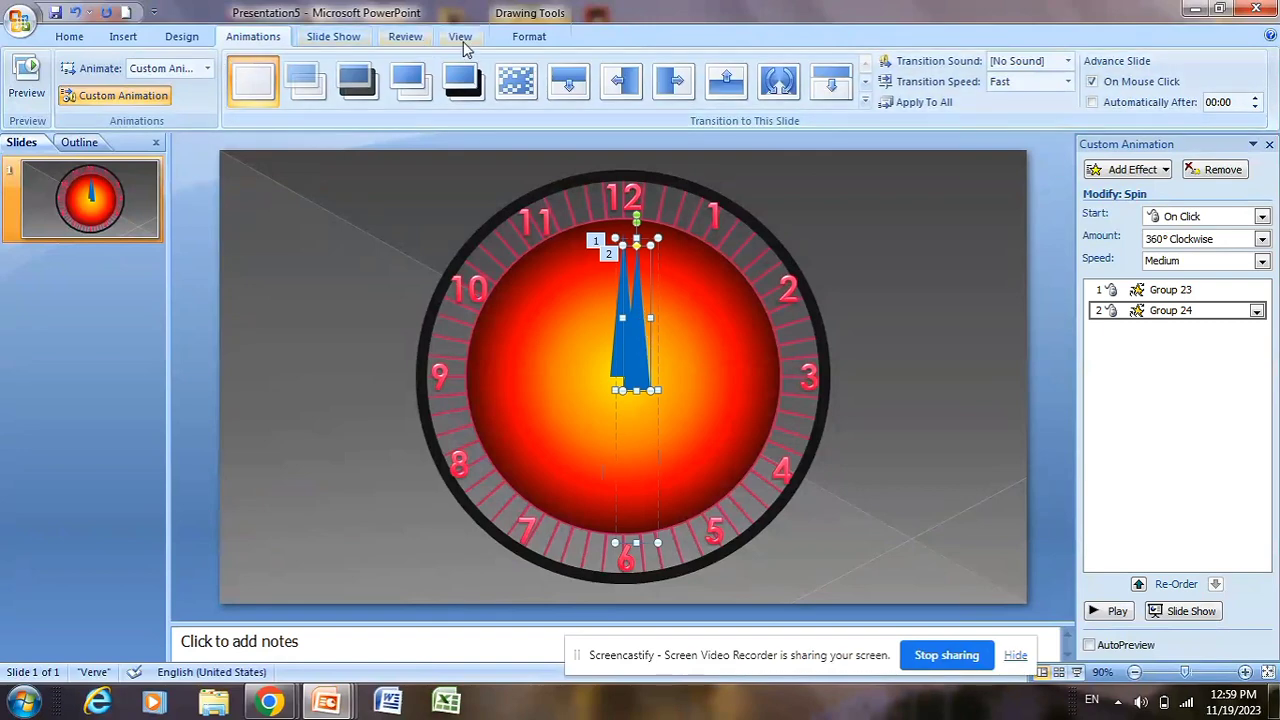
{"action": "left_click", "coordinate": [527, 36]}
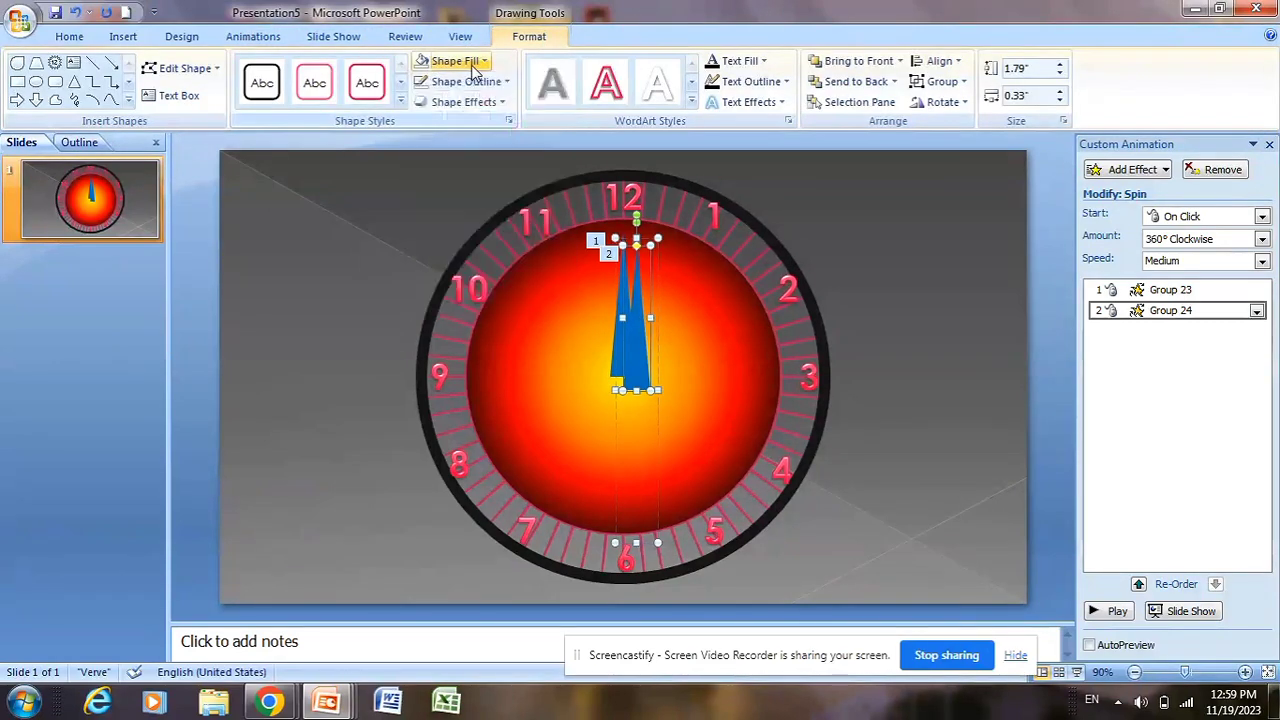
{"action": "left_click", "coordinate": [476, 67]}
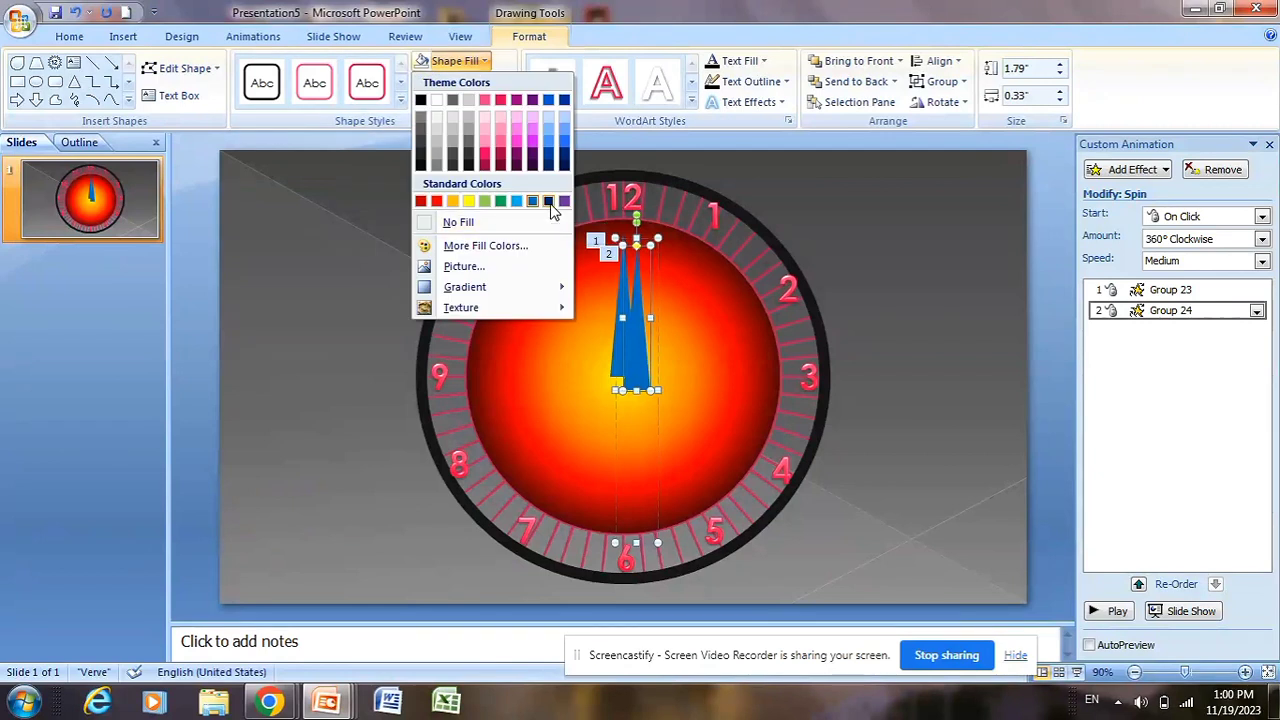
{"action": "left_click", "coordinate": [549, 203]}
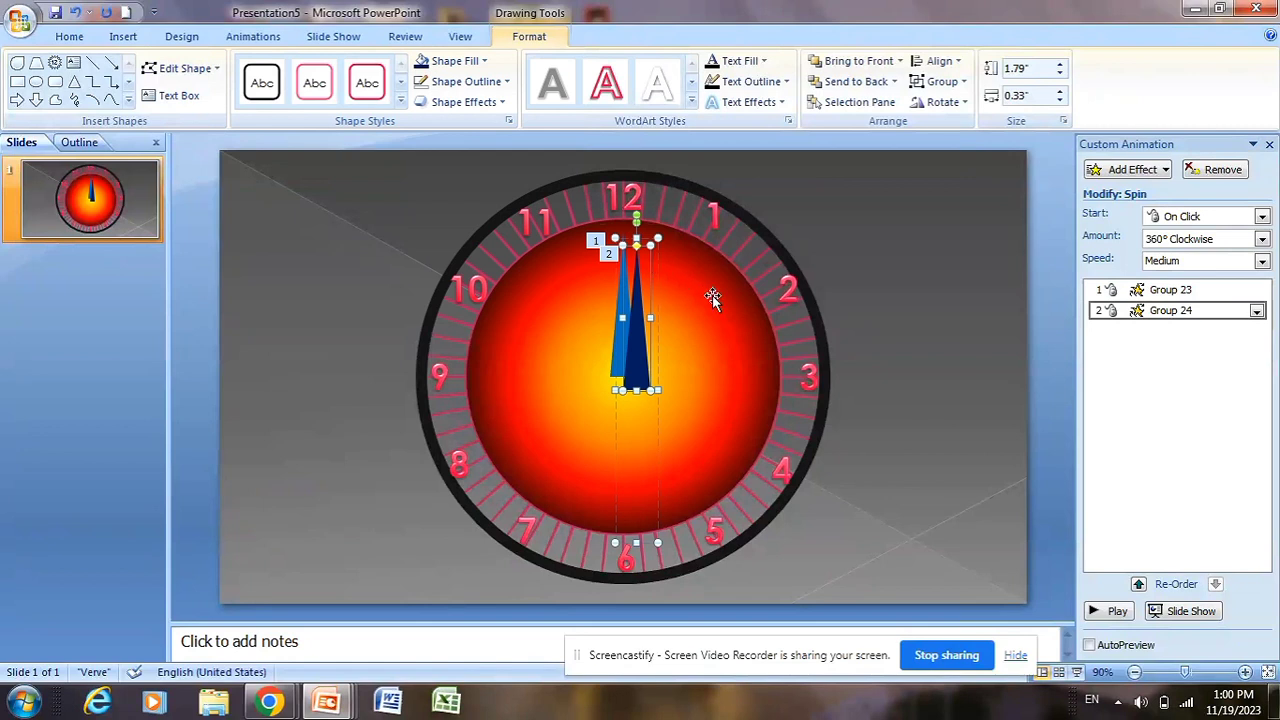
- Rotate the navy hand 90° left to point at 9 and centre it horizontally and vertically
{"action": "left_click", "coordinate": [650, 276]}
{"action": "left_click", "coordinate": [642, 285]}
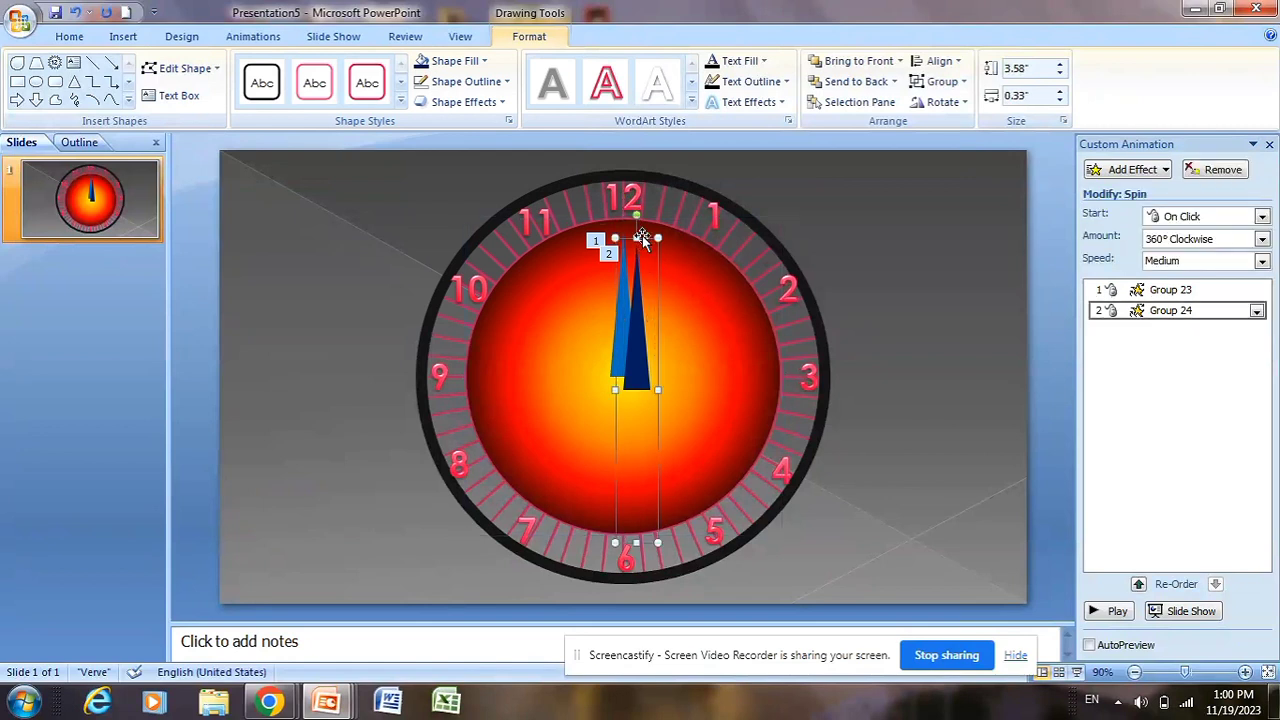
{"action": "left_click", "coordinate": [940, 102]}
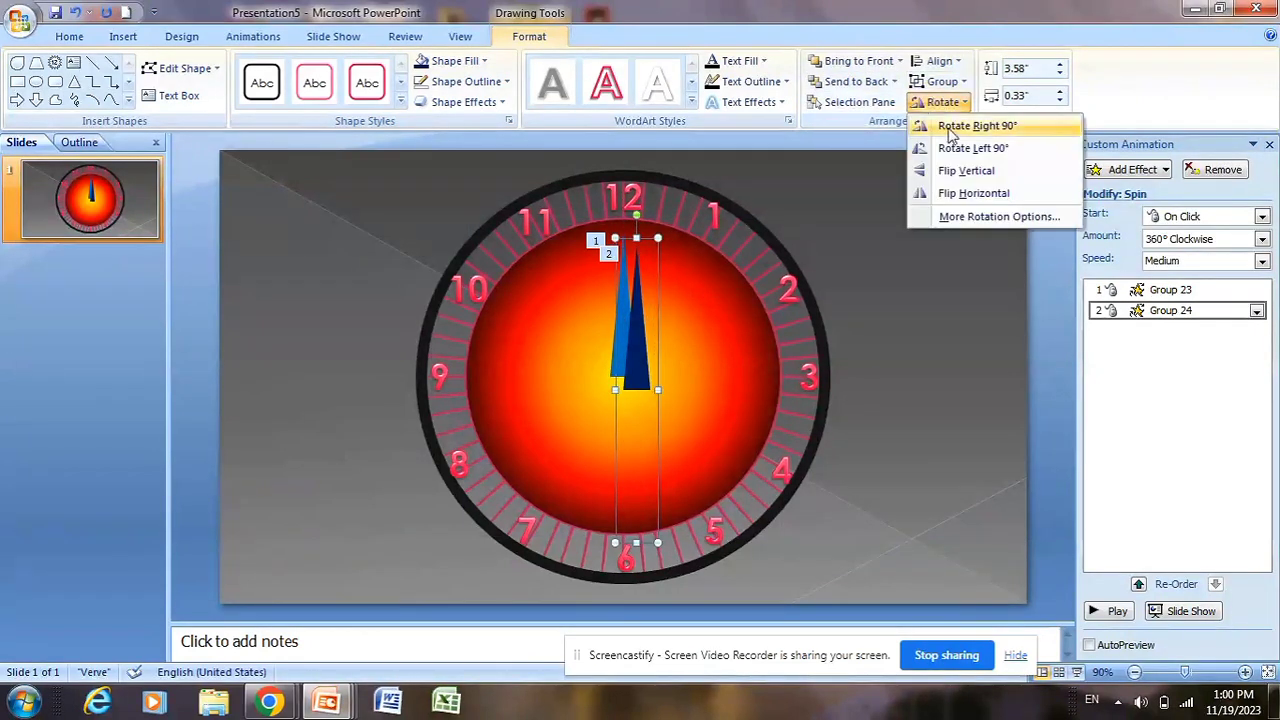
{"action": "left_click", "coordinate": [957, 150]}
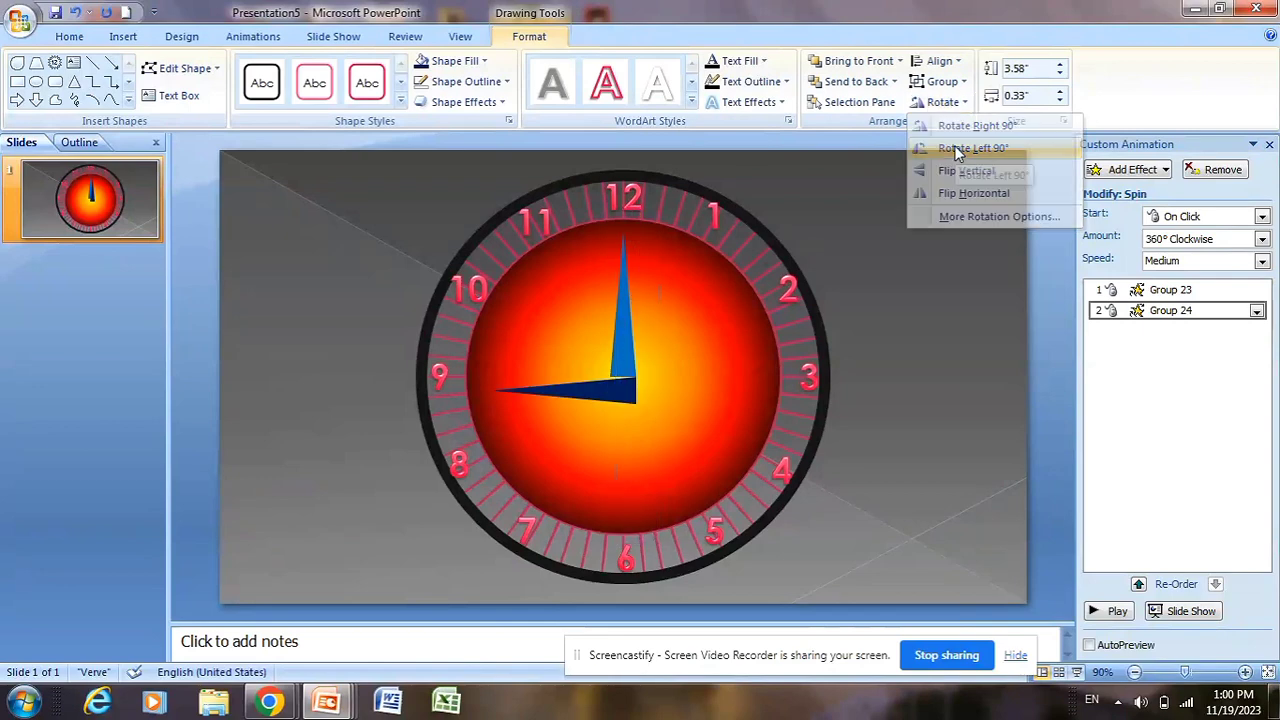
{"action": "left_click", "coordinate": [940, 61]}
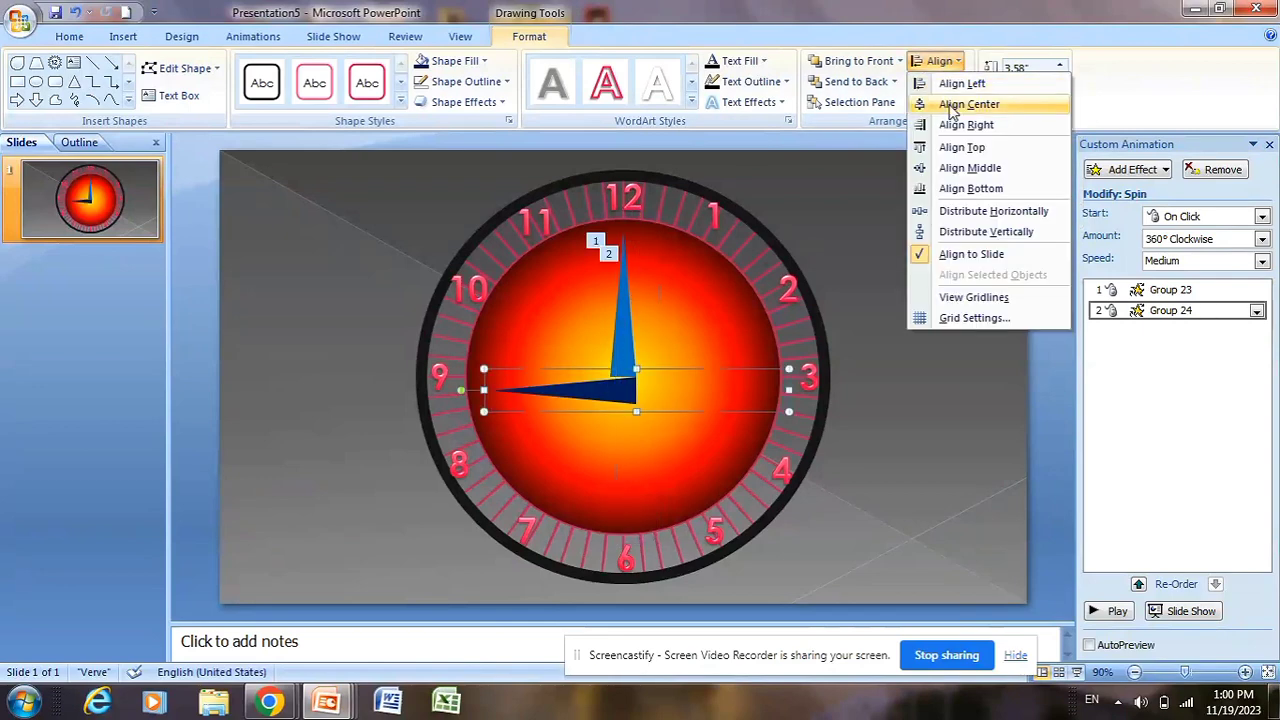
{"action": "left_click", "coordinate": [969, 104]}
{"action": "left_click", "coordinate": [940, 61]}
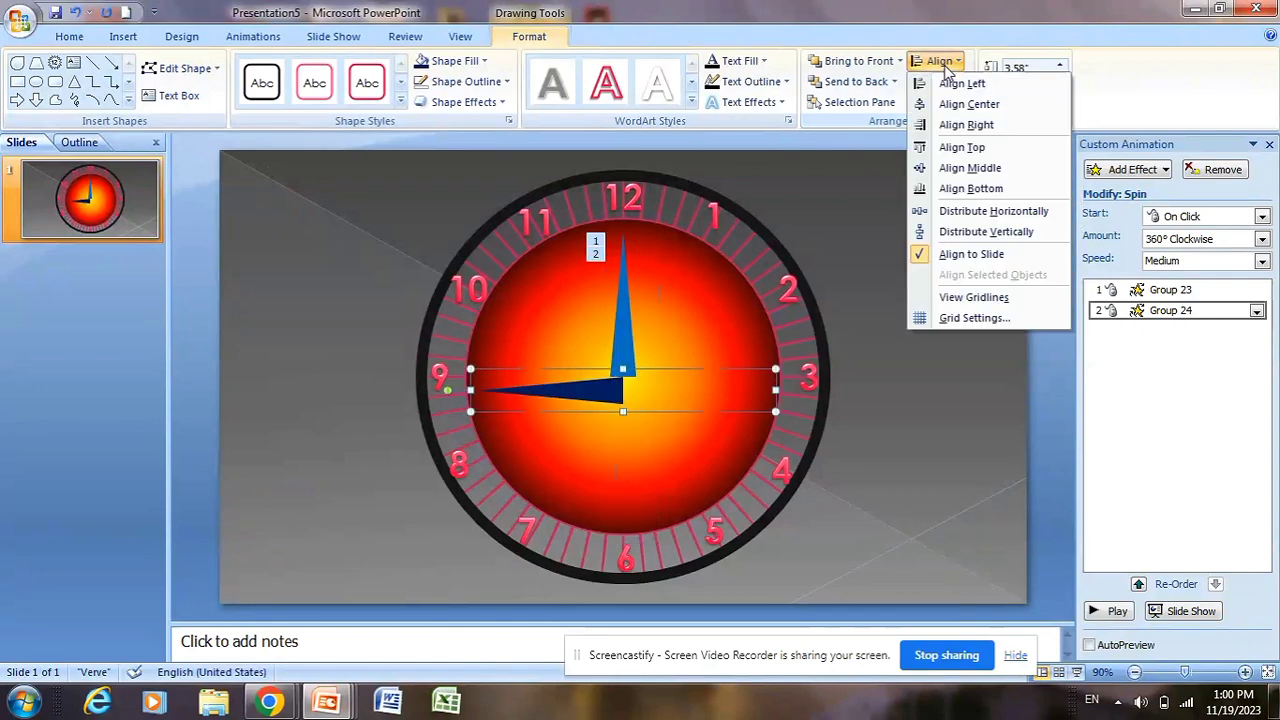
{"action": "left_click", "coordinate": [968, 168]}
{"action": "left_click", "coordinate": [911, 352]}
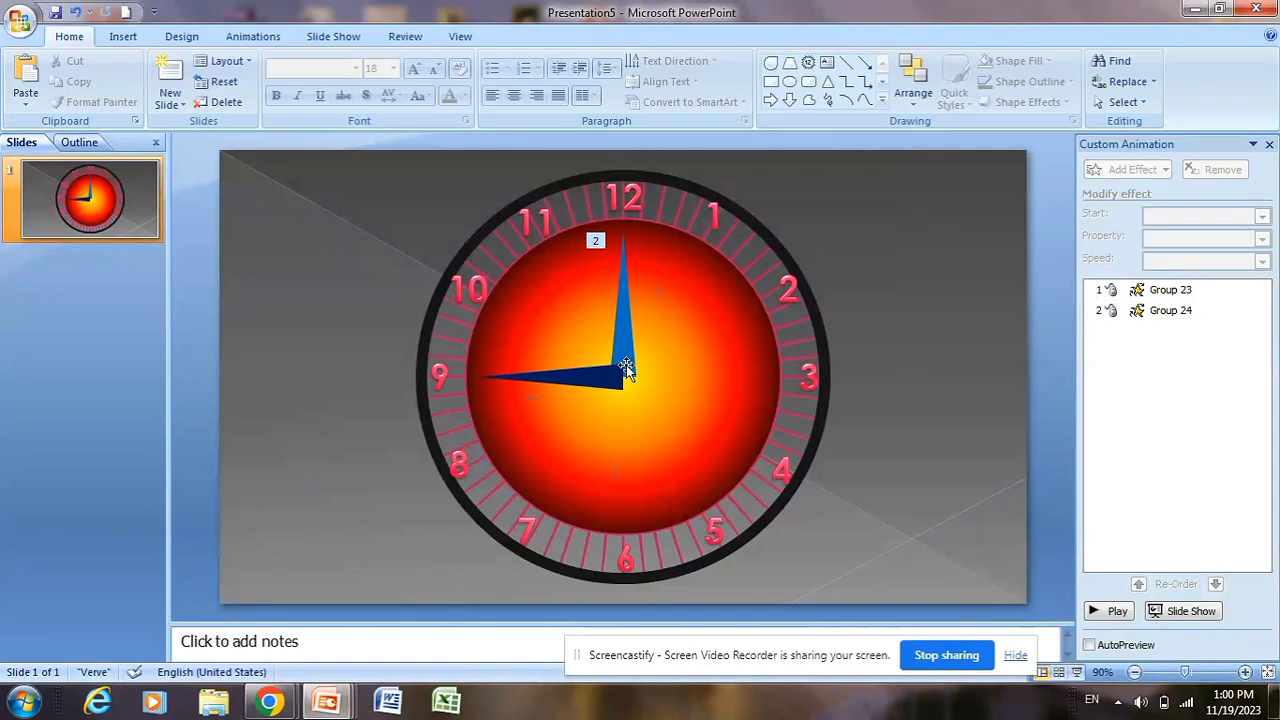
- Fill the newest hand copy green and make its right half No Fill
{"action": "left_click", "coordinate": [591, 382]}
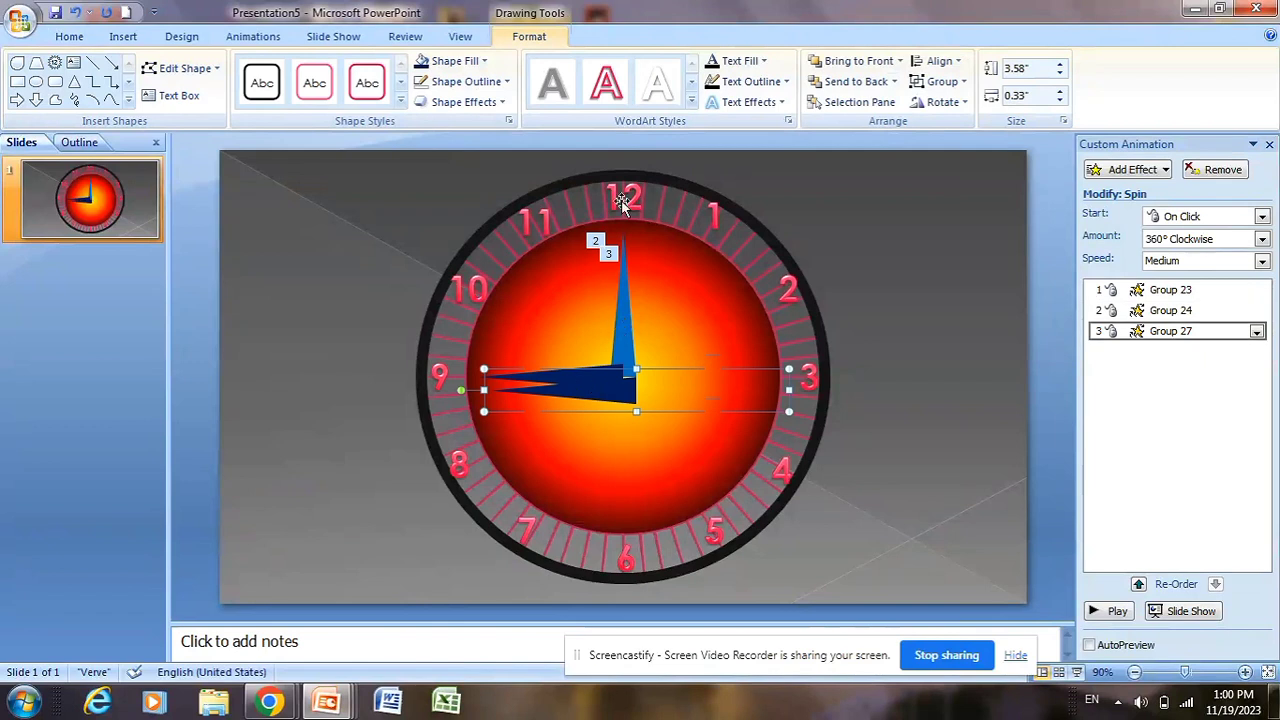
{"action": "left_click", "coordinate": [618, 410]}
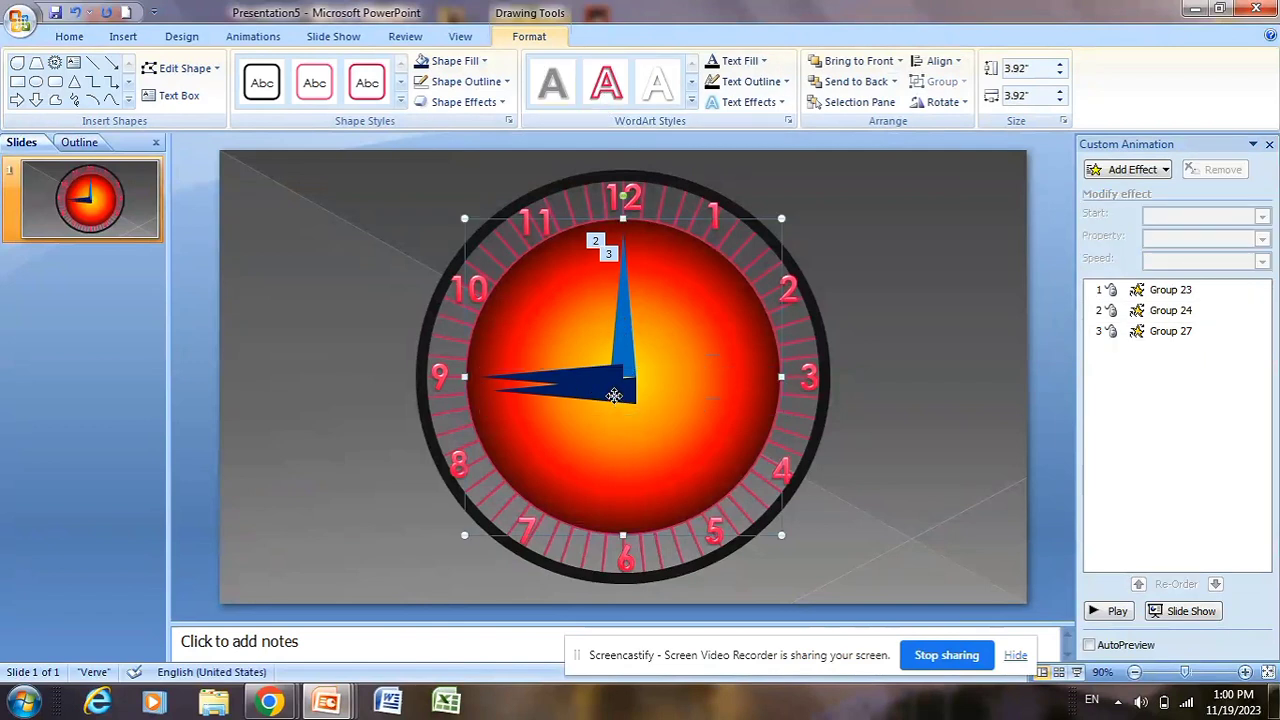
{"action": "left_click", "coordinate": [614, 397]}
{"action": "left_click", "coordinate": [473, 62]}
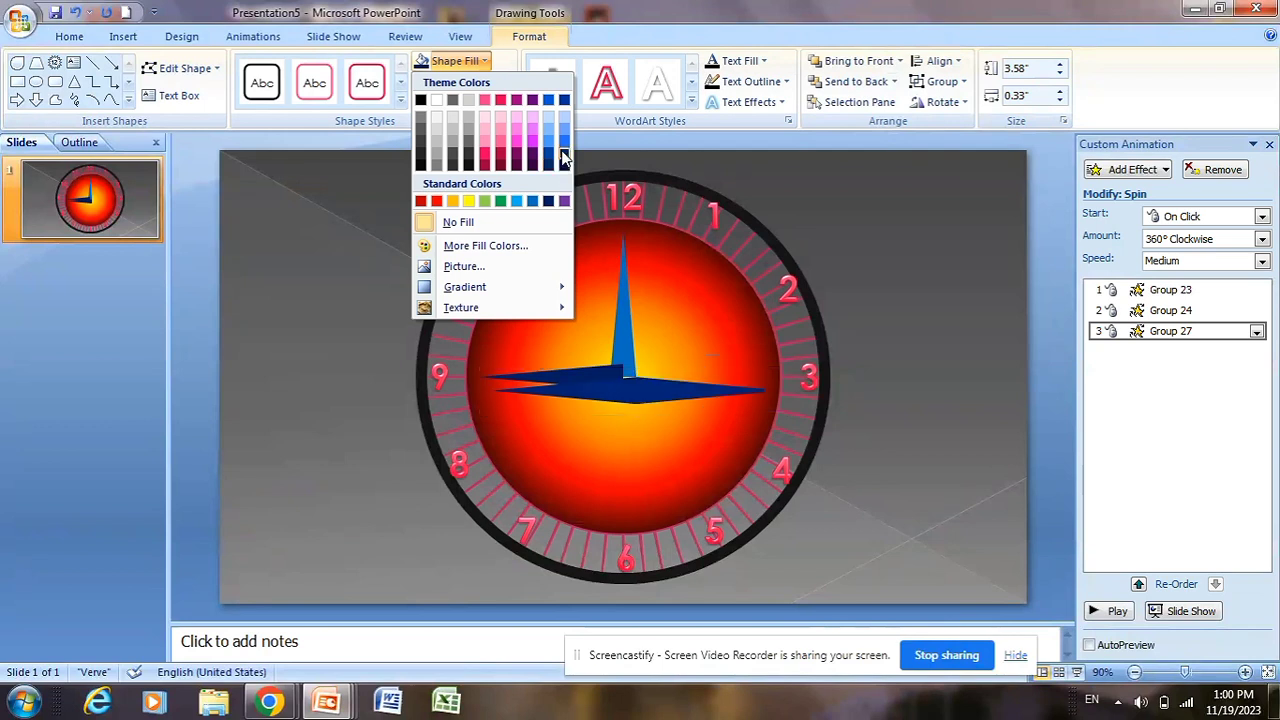
{"action": "left_click", "coordinate": [506, 199]}
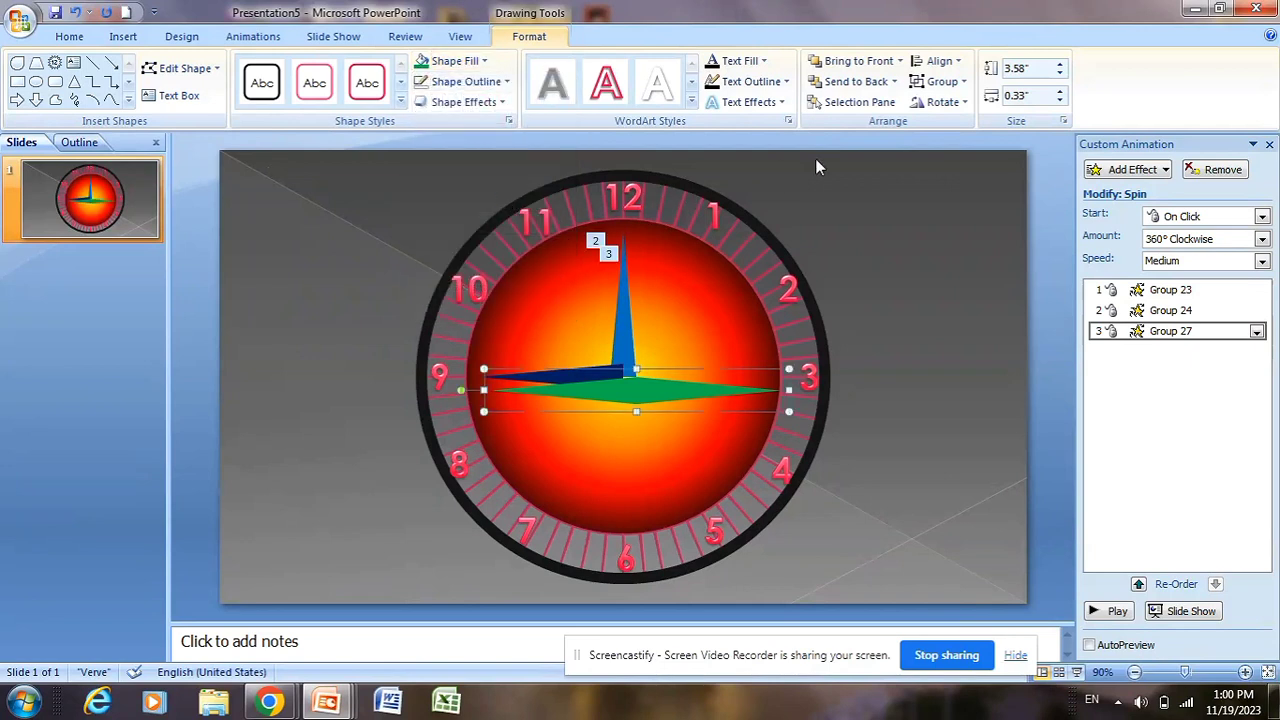
{"action": "left_click", "coordinate": [676, 388]}
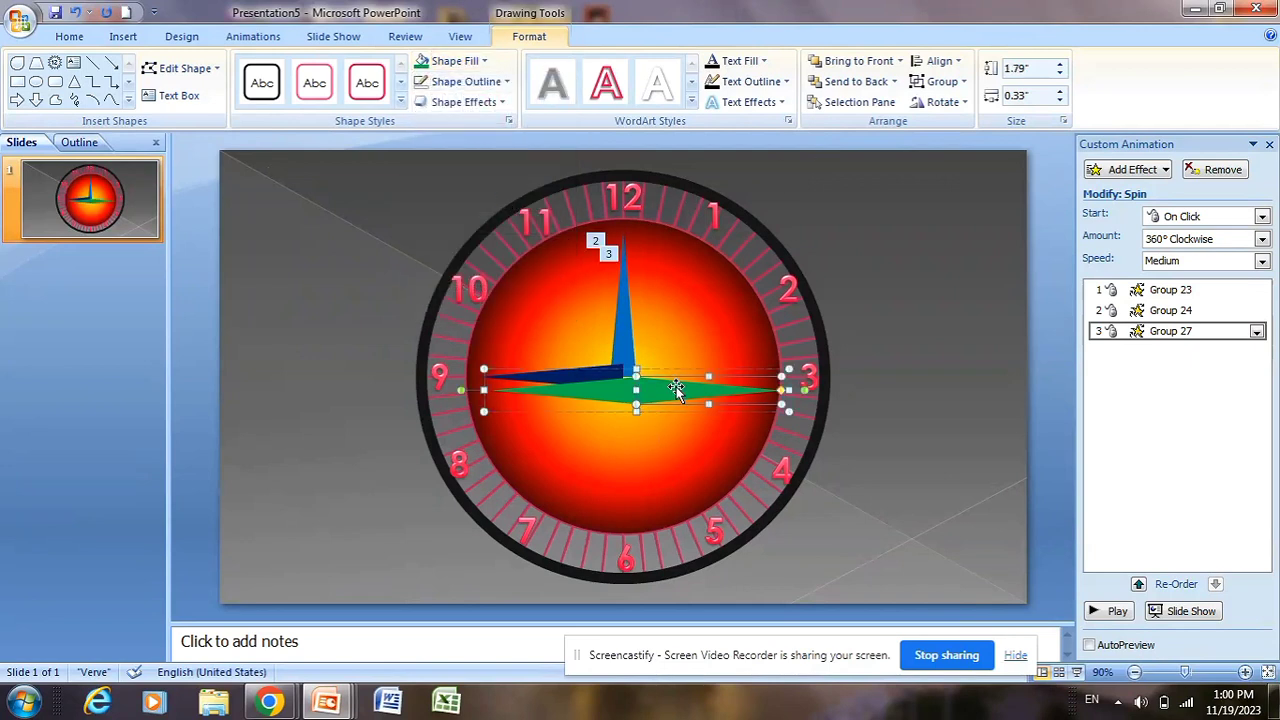
{"action": "left_click", "coordinate": [474, 62]}
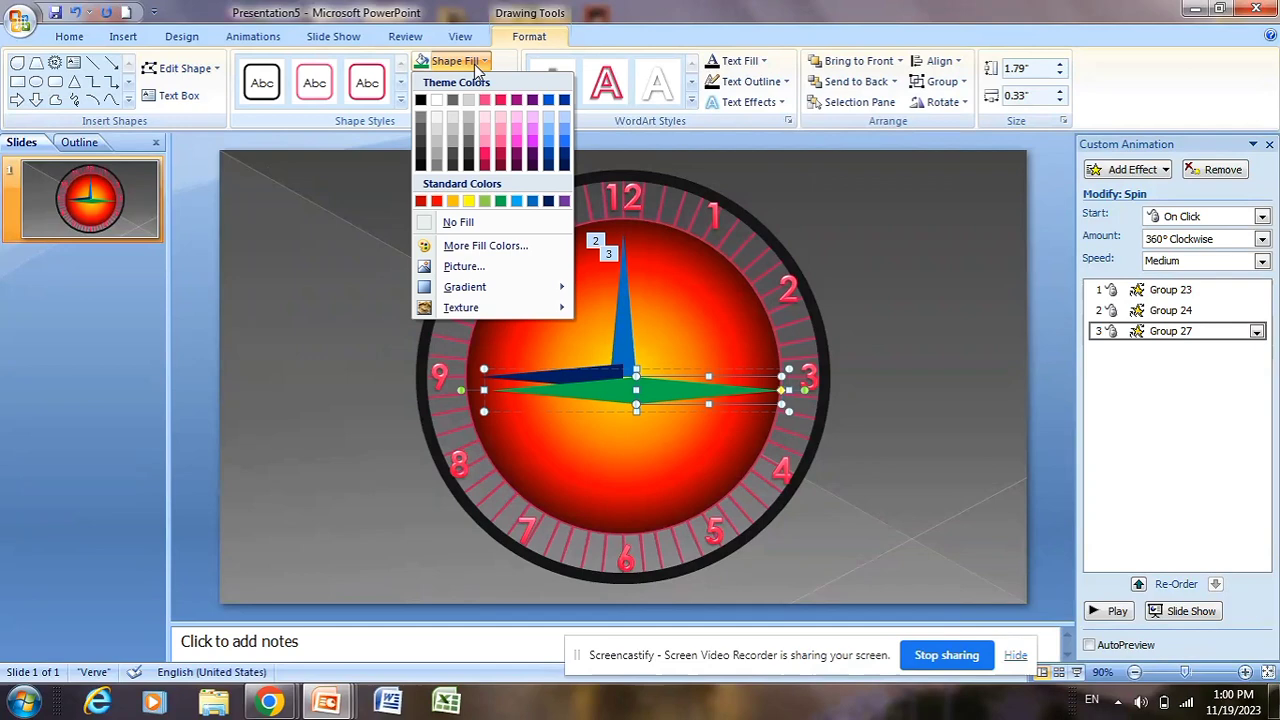
{"action": "left_click", "coordinate": [466, 224]}
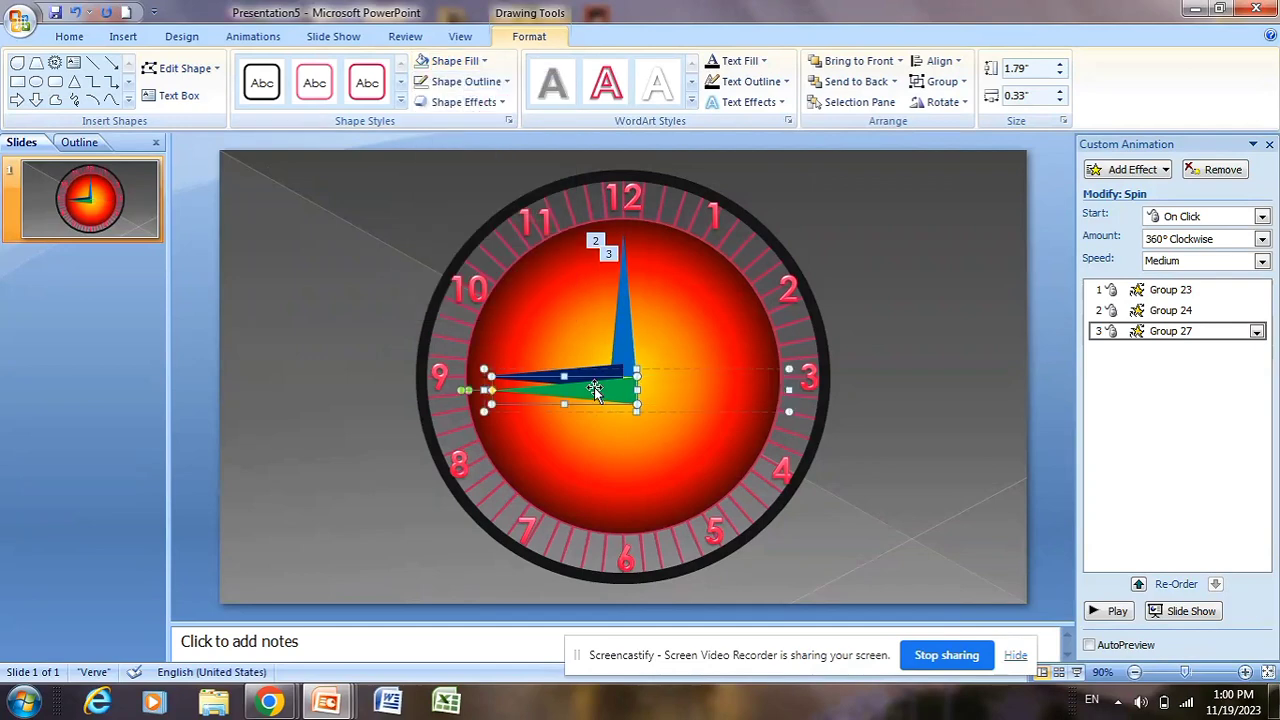
- Rotate the green hand to point at 6 and centre it horizontally and vertically on the clock
{"action": "left_click", "coordinate": [623, 500]}
{"action": "left_click", "coordinate": [619, 385]}
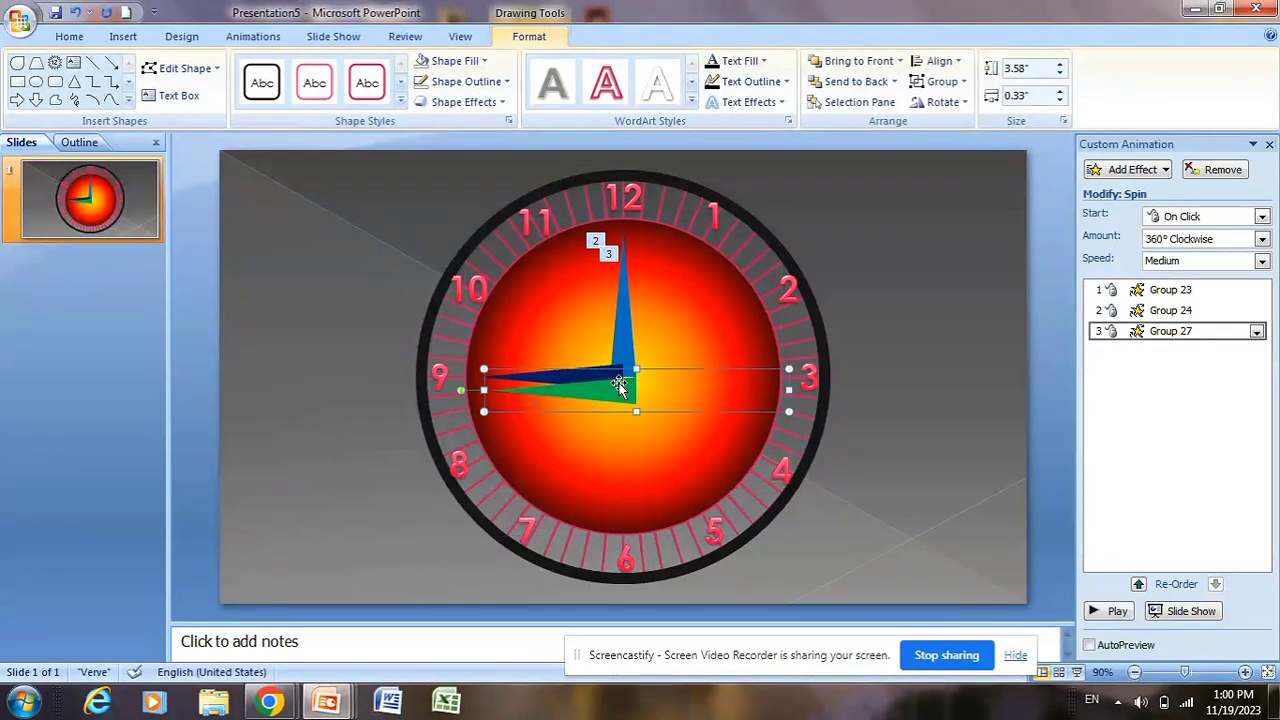
{"action": "left_click", "coordinate": [943, 102]}
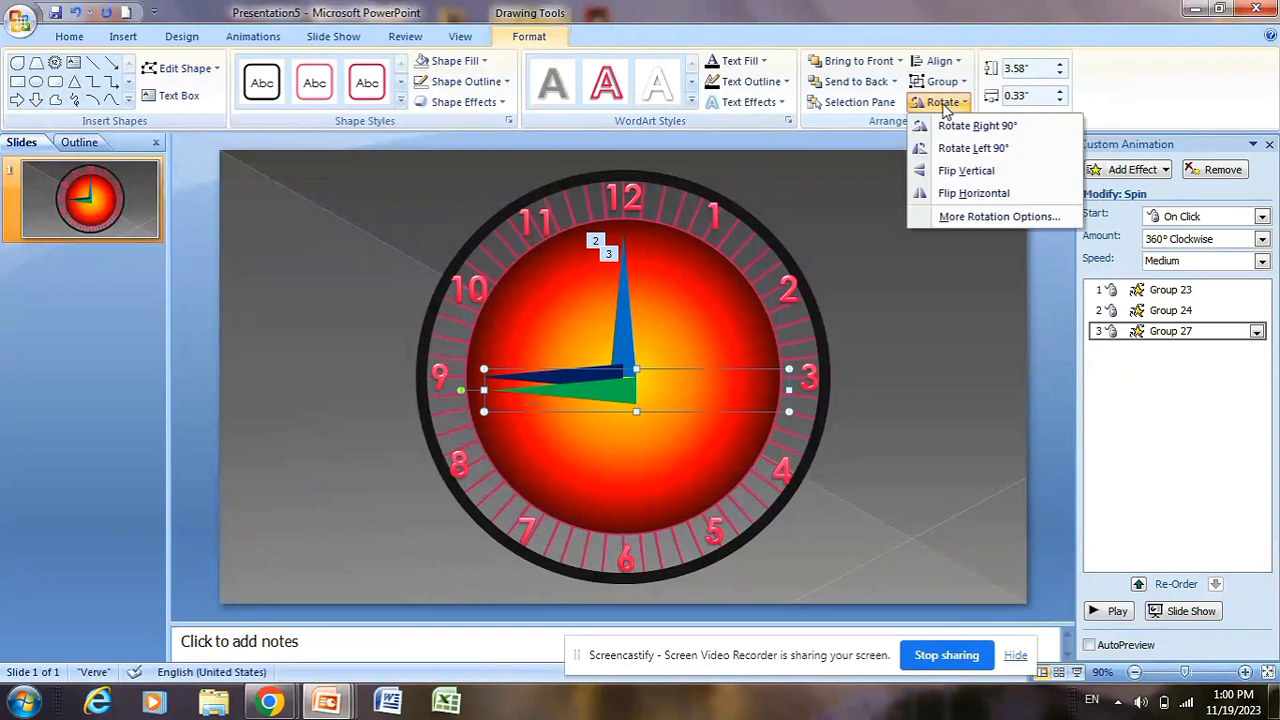
{"action": "left_click", "coordinate": [955, 150]}
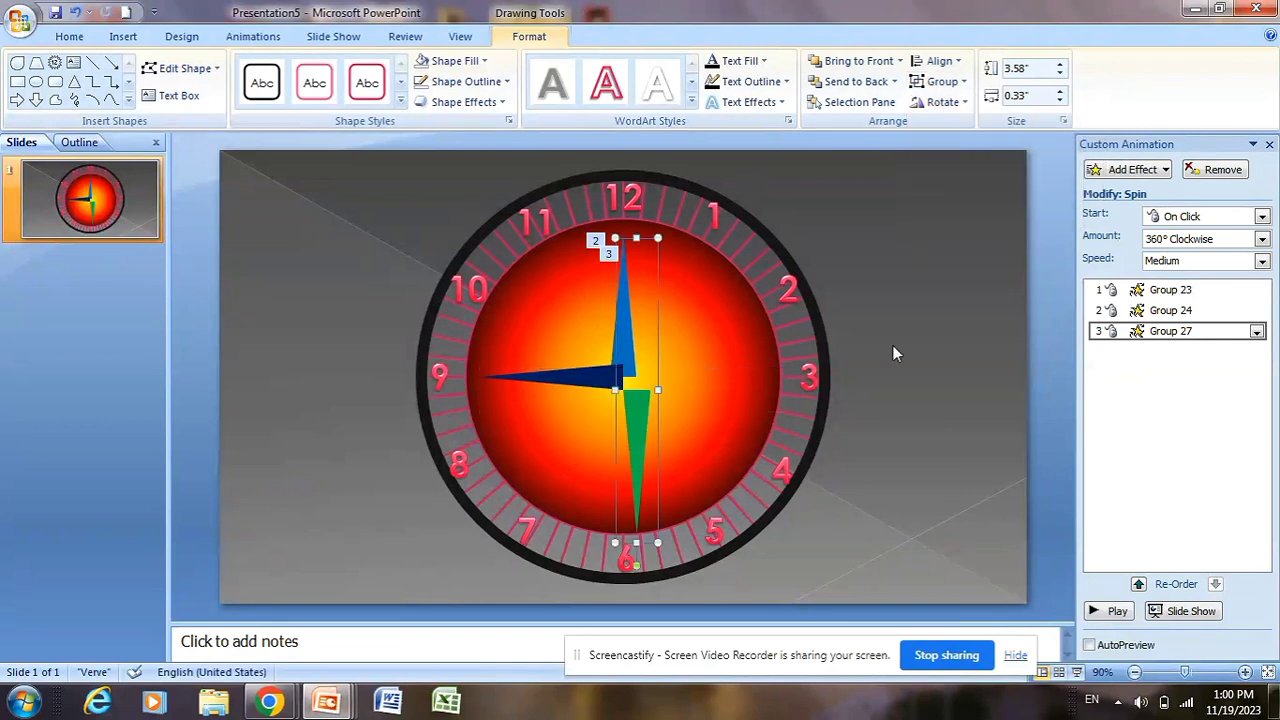
{"action": "left_click", "coordinate": [938, 61]}
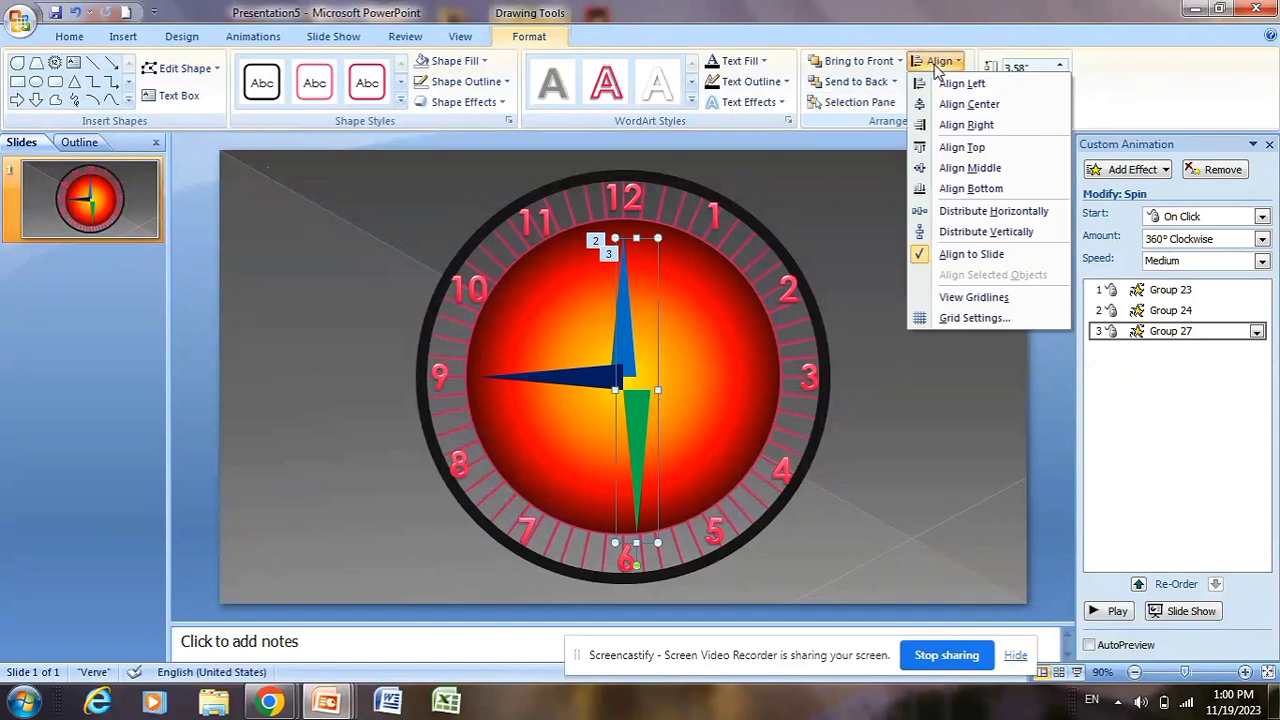
{"action": "left_click", "coordinate": [955, 104]}
{"action": "left_click", "coordinate": [938, 61]}
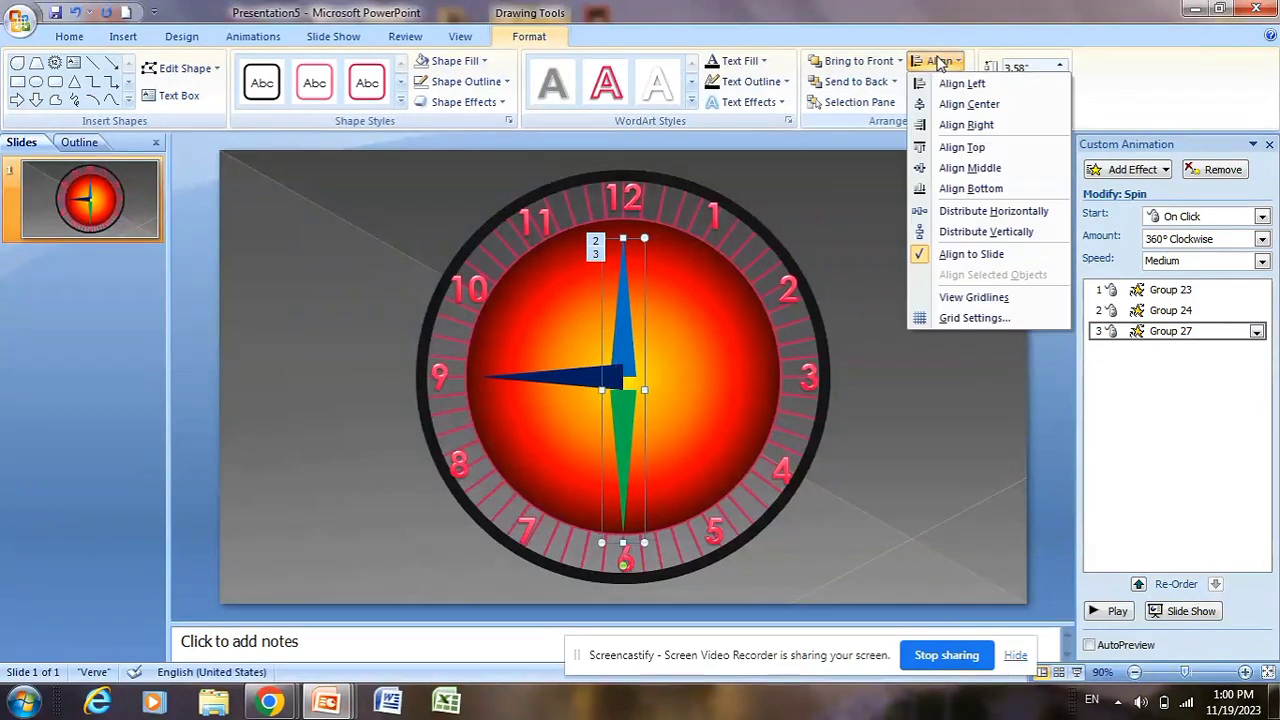
{"action": "left_click", "coordinate": [965, 170]}
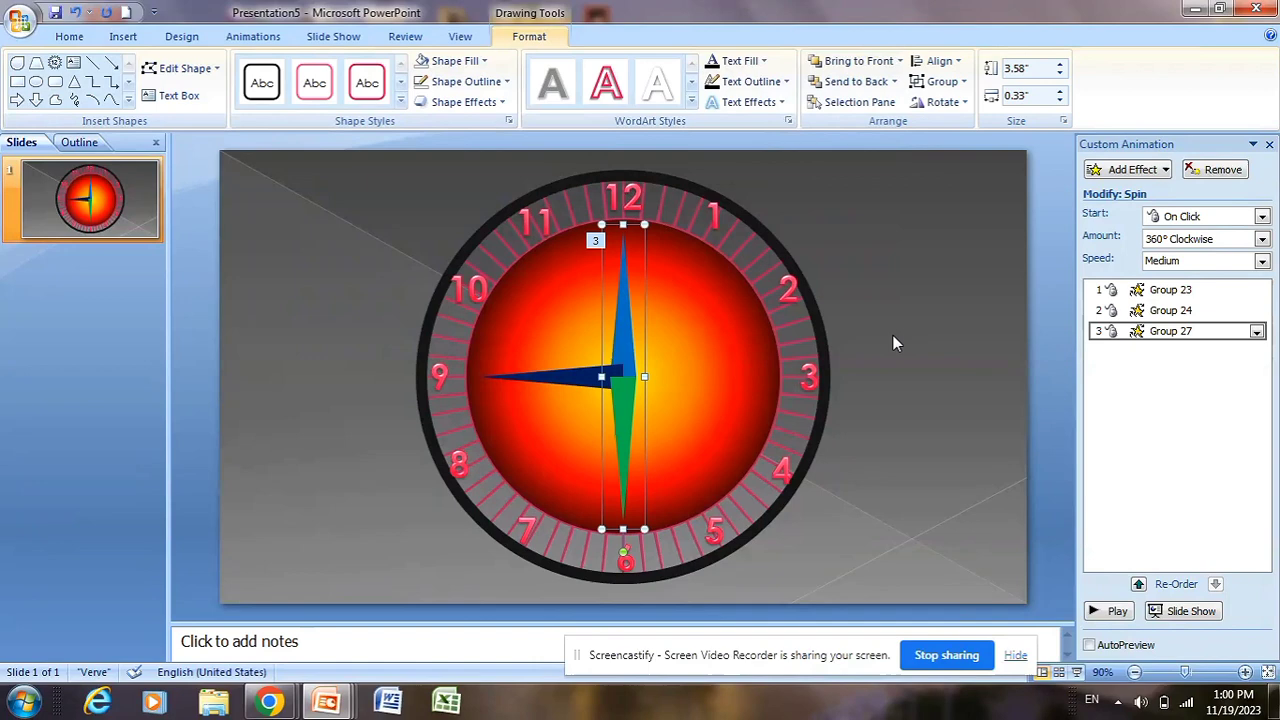
{"action": "left_click", "coordinate": [931, 378]}
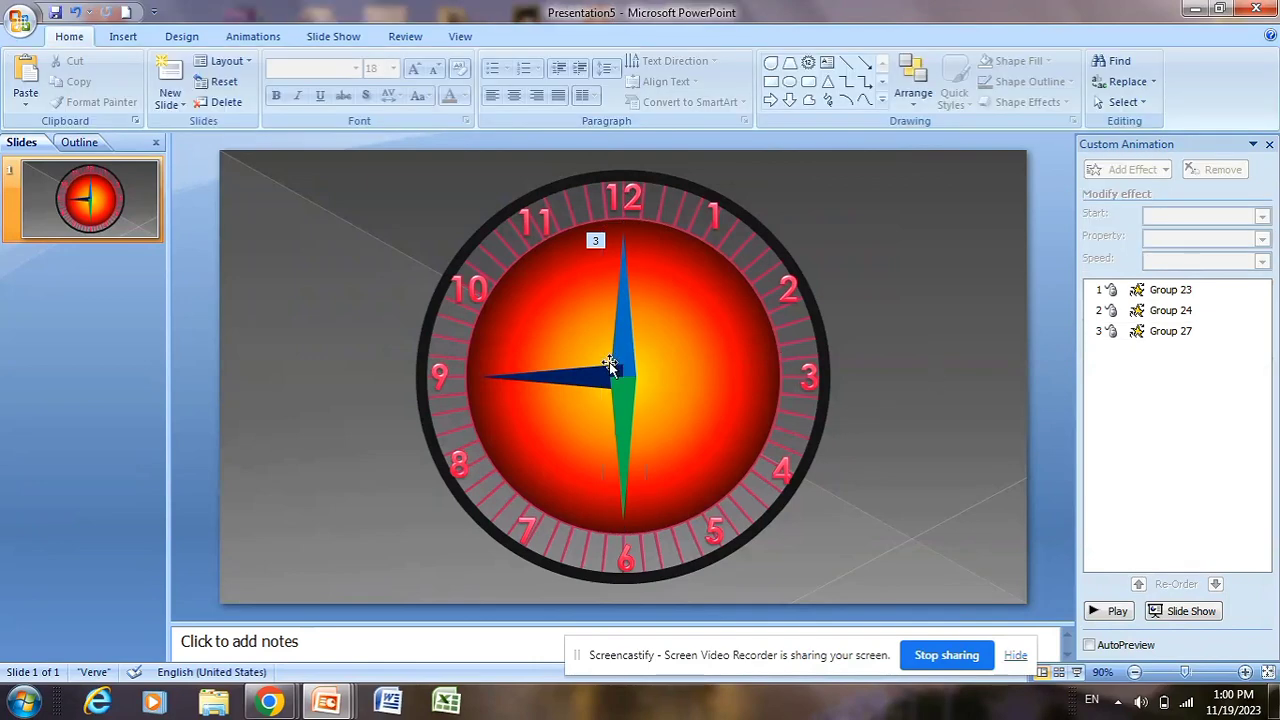
- Set Group 23's spin timing to speed 60 seconds, repeating until end of slide
{"action": "left_click", "coordinate": [595, 376]}
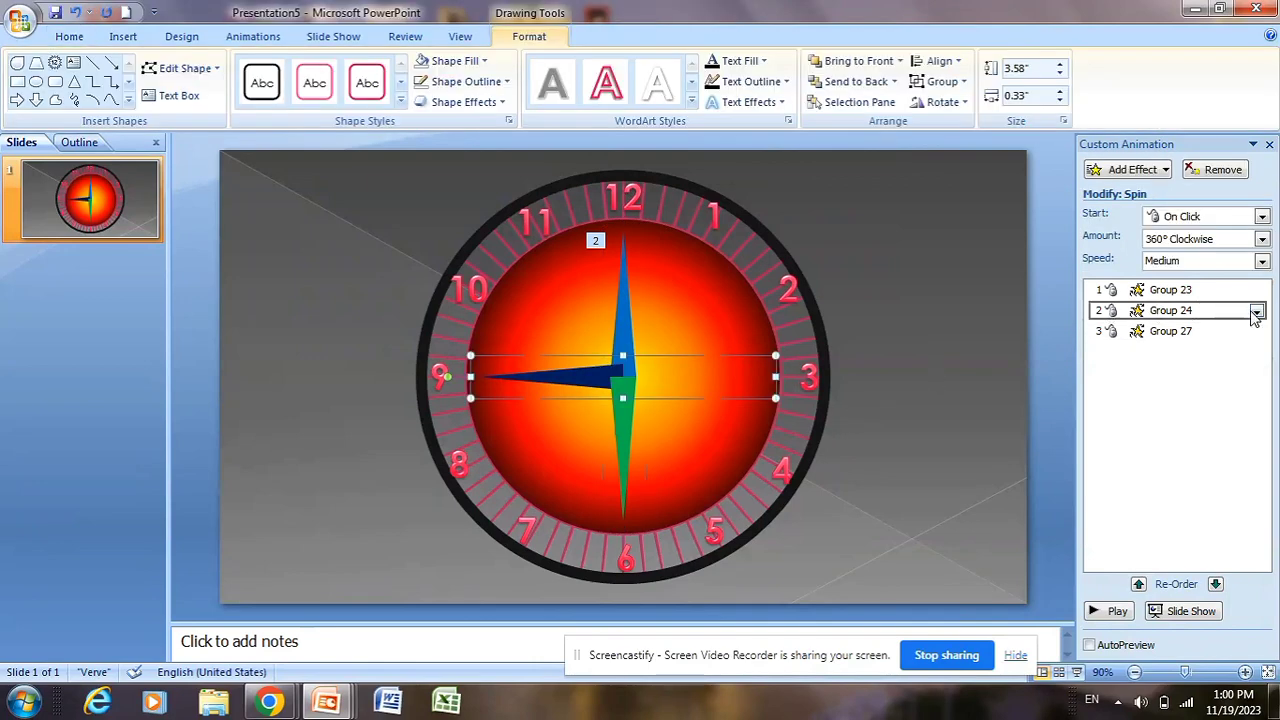
{"action": "left_click", "coordinate": [1257, 312]}
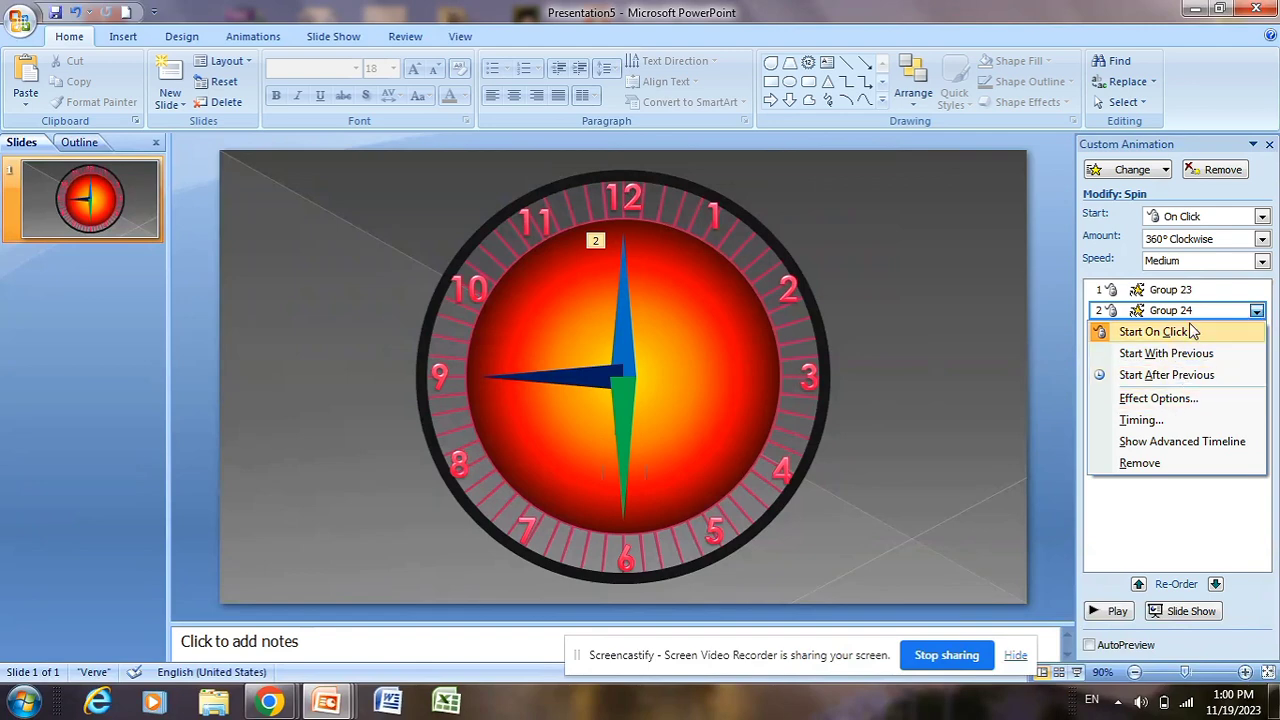
{"action": "left_click", "coordinate": [1203, 290]}
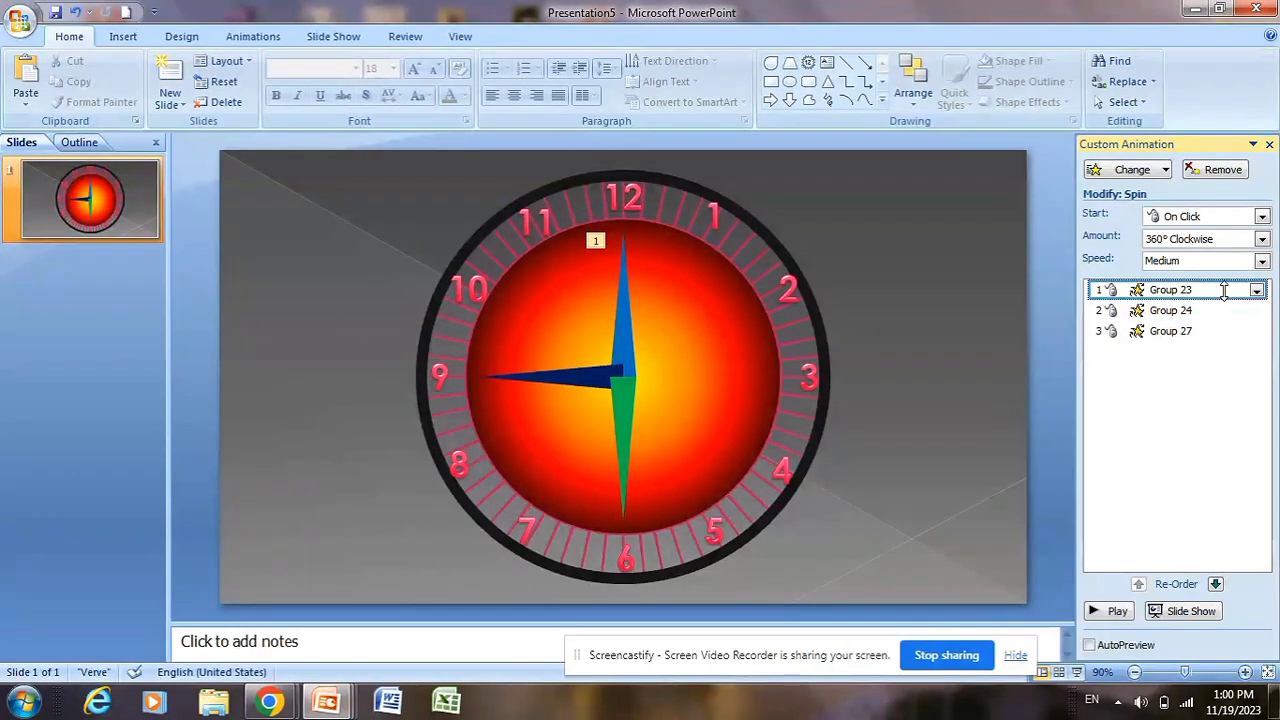
{"action": "left_click", "coordinate": [625, 308]}
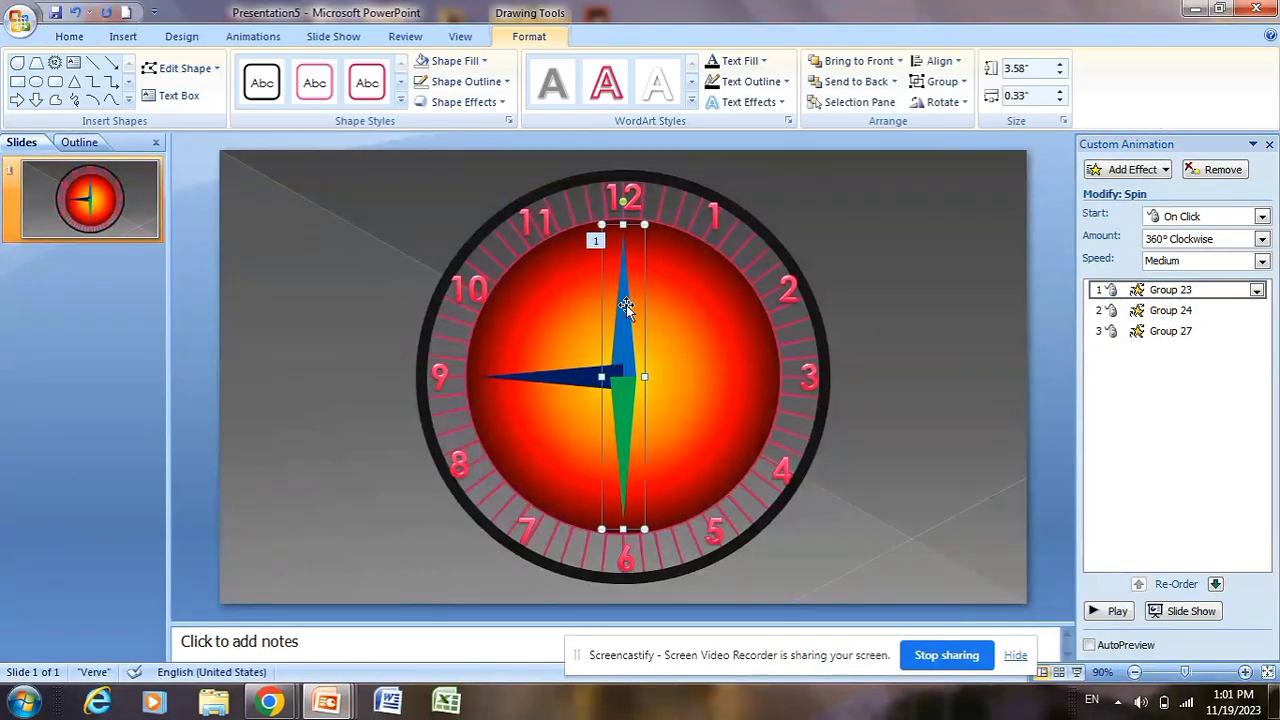
{"action": "left_click", "coordinate": [1257, 290]}
{"action": "left_click", "coordinate": [1146, 397]}
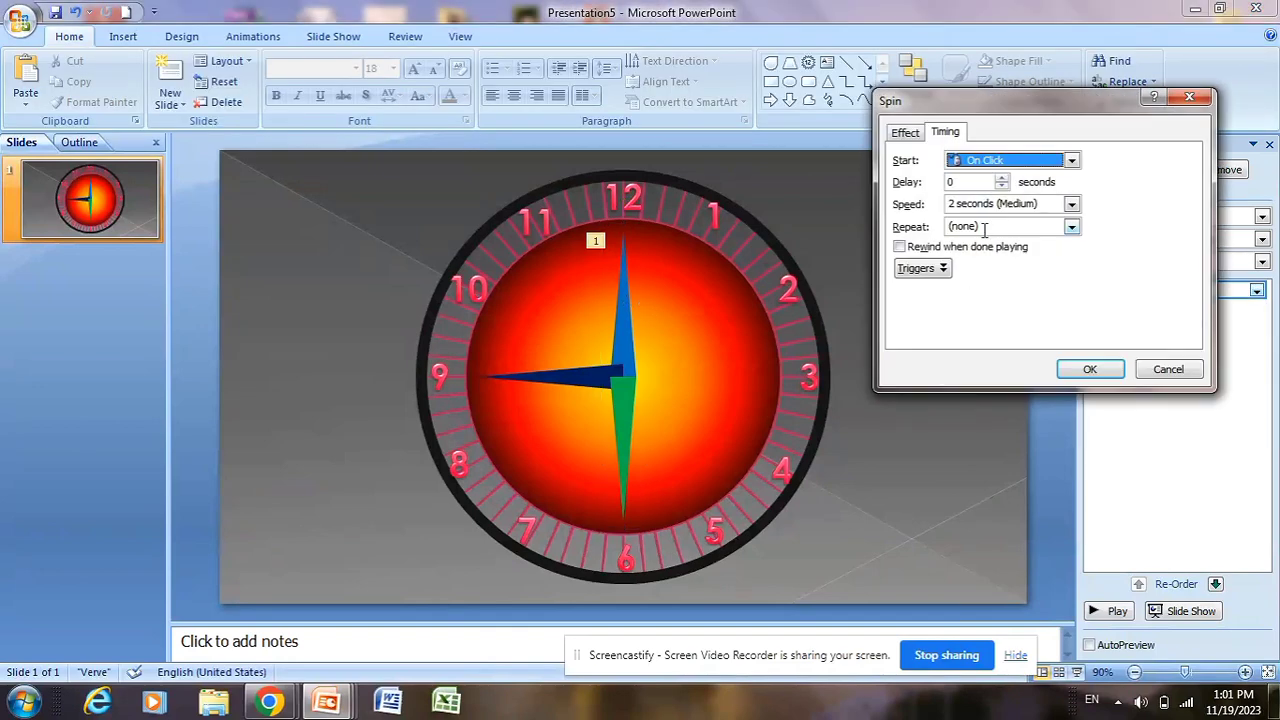
{"action": "left_click", "coordinate": [1049, 203]}
{"action": "key", "text": "BackSpace"}
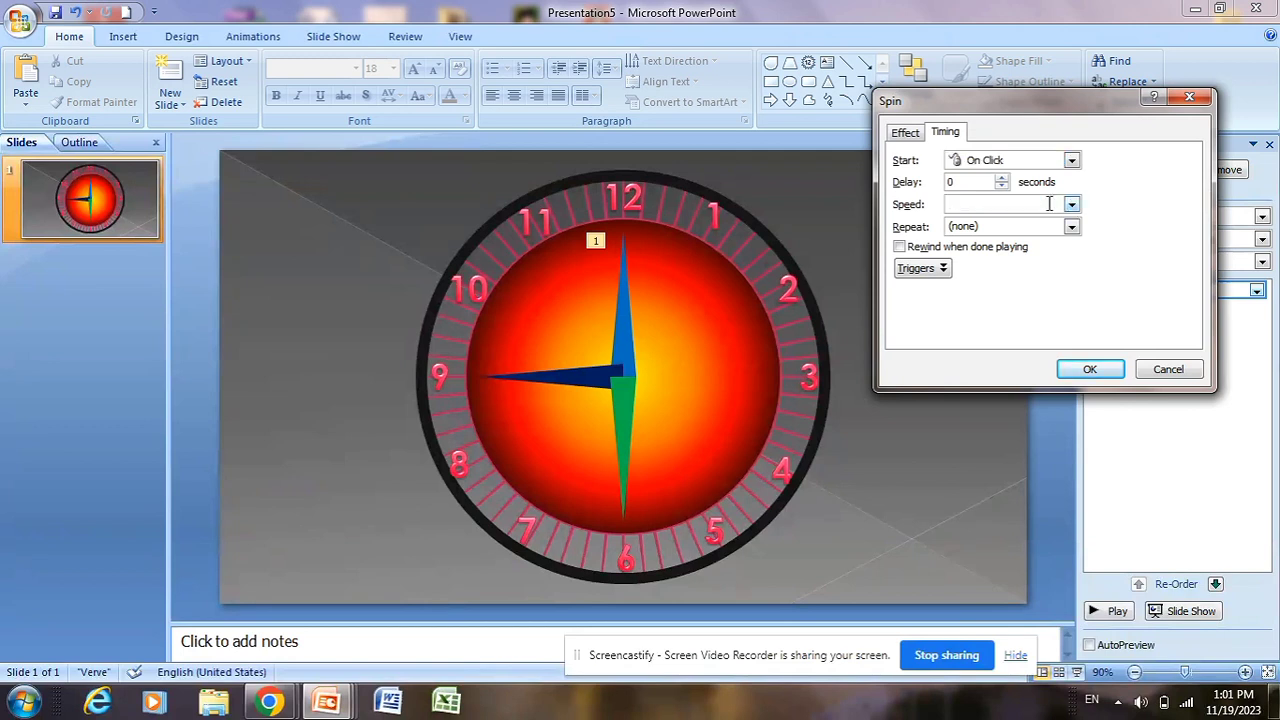
{"action": "type", "text": "60"}
{"action": "left_click", "coordinate": [1071, 227]}
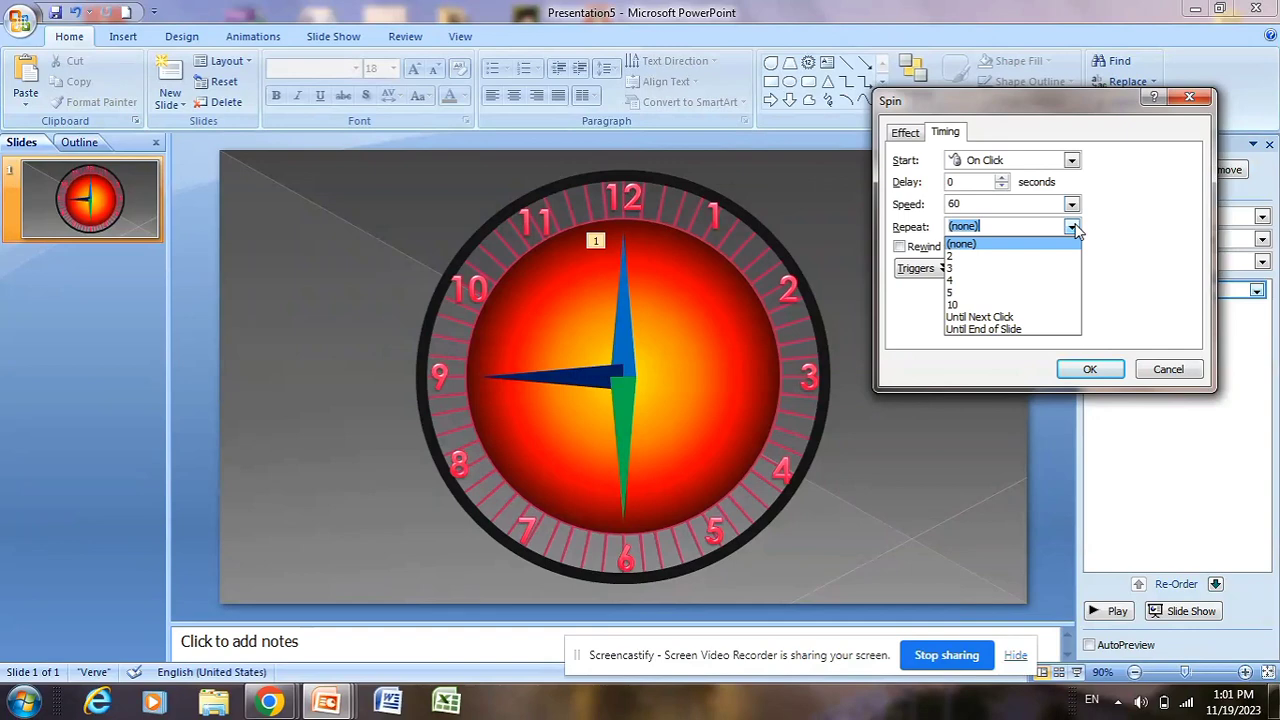
{"action": "left_click", "coordinate": [998, 329]}
{"action": "left_click", "coordinate": [1080, 367]}
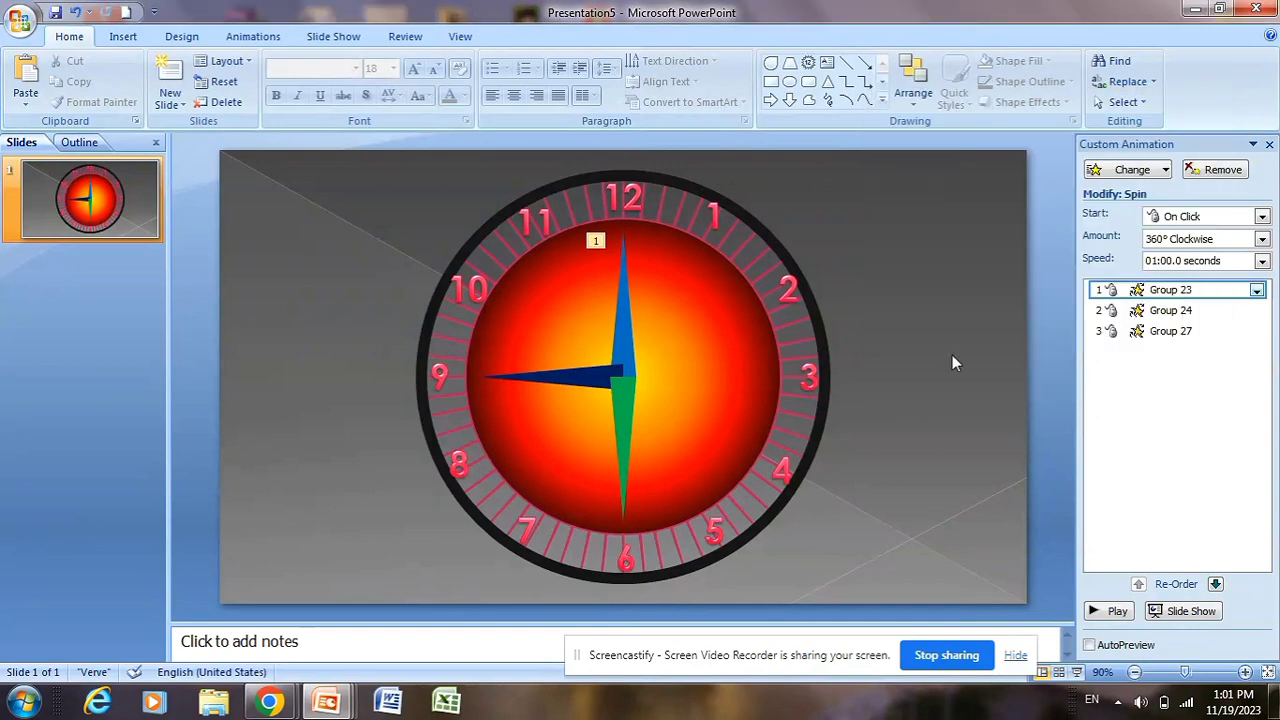
- Set Group 24's spin to start With Previous with a 360-second speed
{"action": "left_click", "coordinate": [561, 386]}
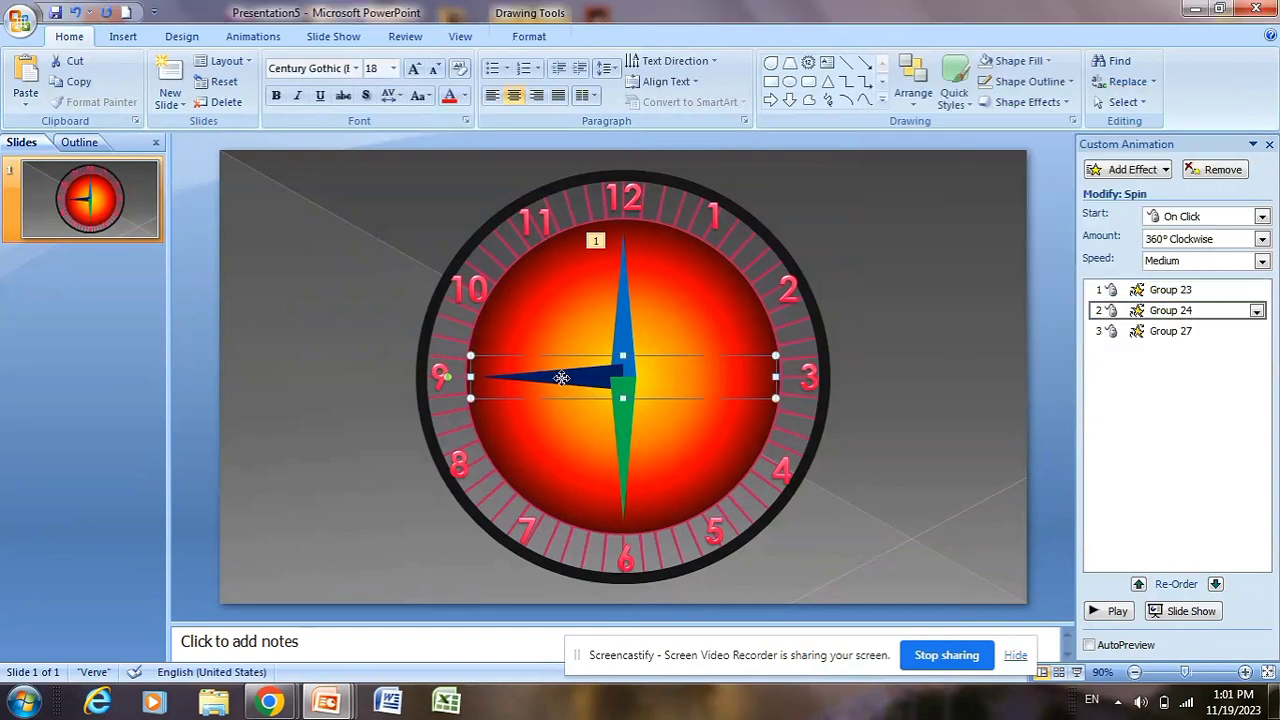
{"action": "left_click", "coordinate": [1256, 311]}
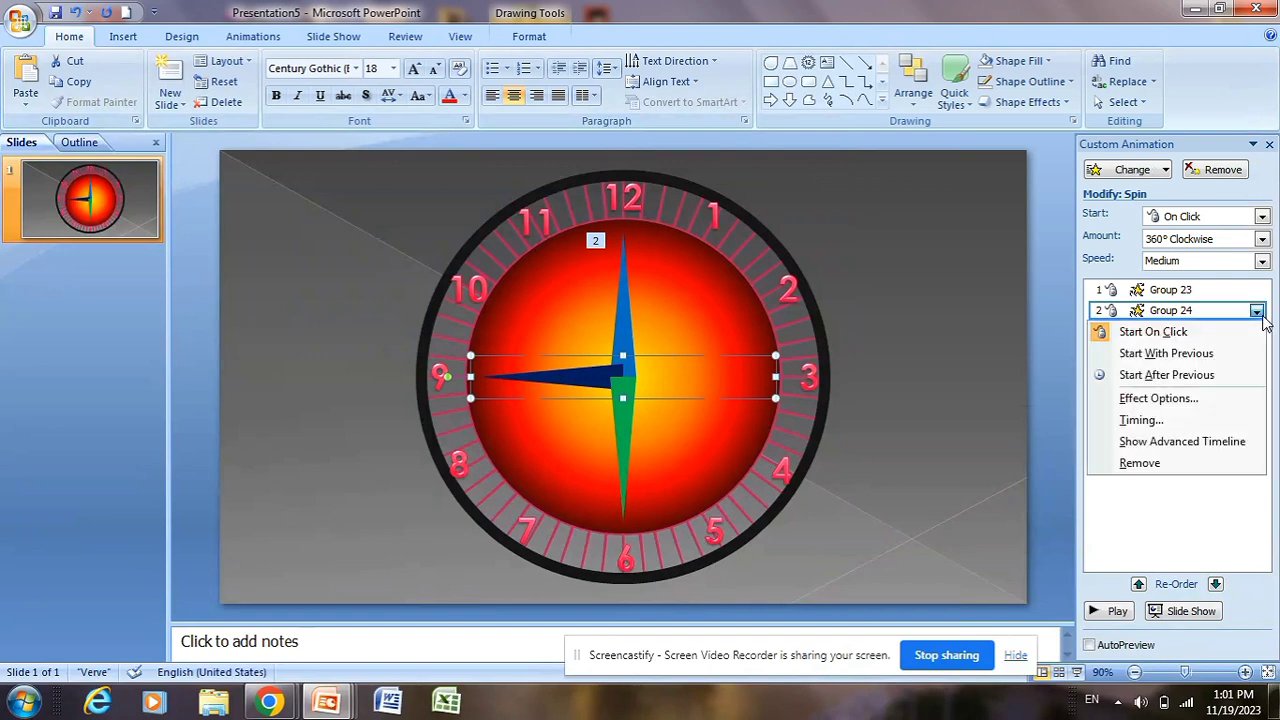
{"action": "left_click", "coordinate": [1150, 420]}
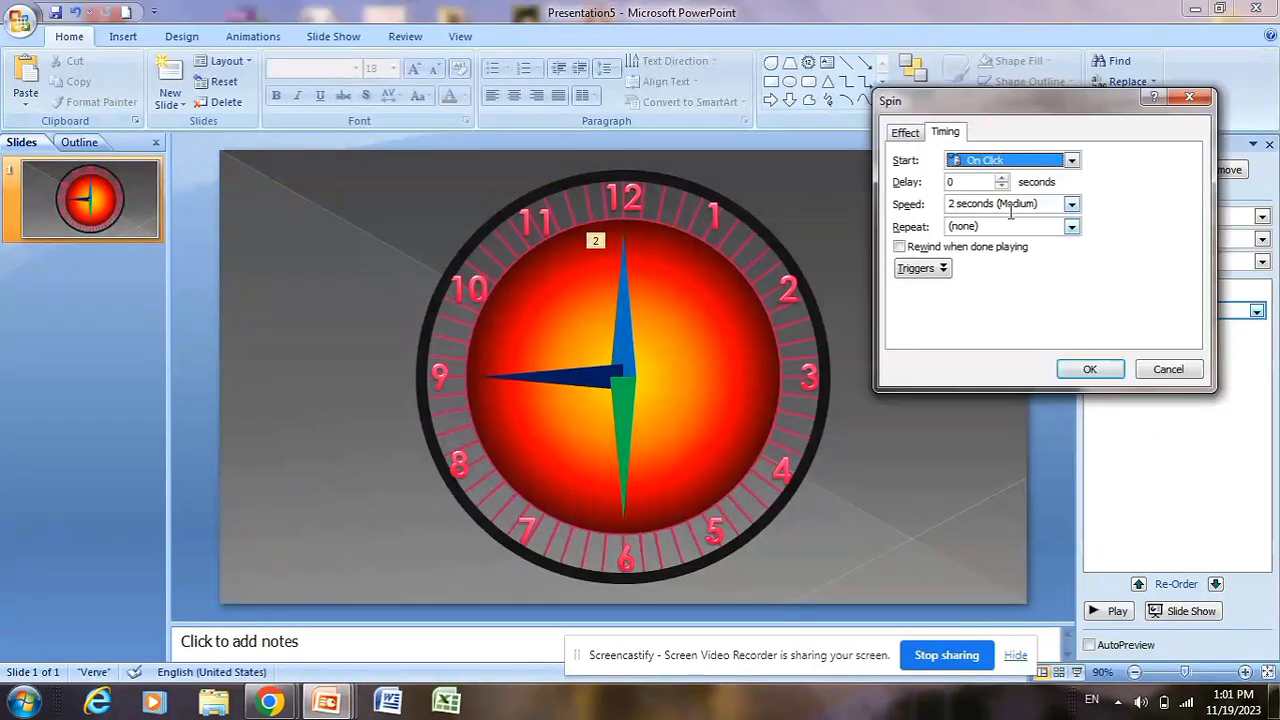
{"action": "left_click", "coordinate": [1062, 162]}
{"action": "left_click", "coordinate": [1035, 195]}
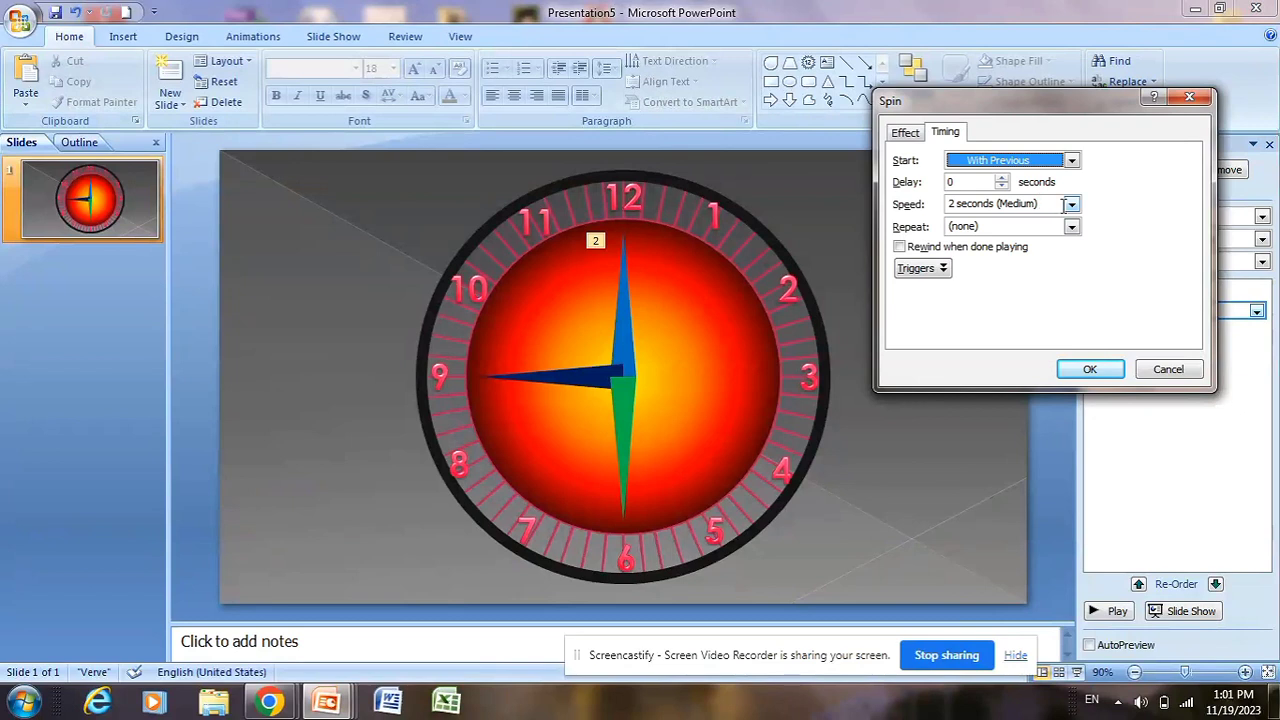
{"action": "left_click", "coordinate": [1049, 205]}
{"action": "key", "text": "BackSpace"}
{"action": "type", "text": "360"}
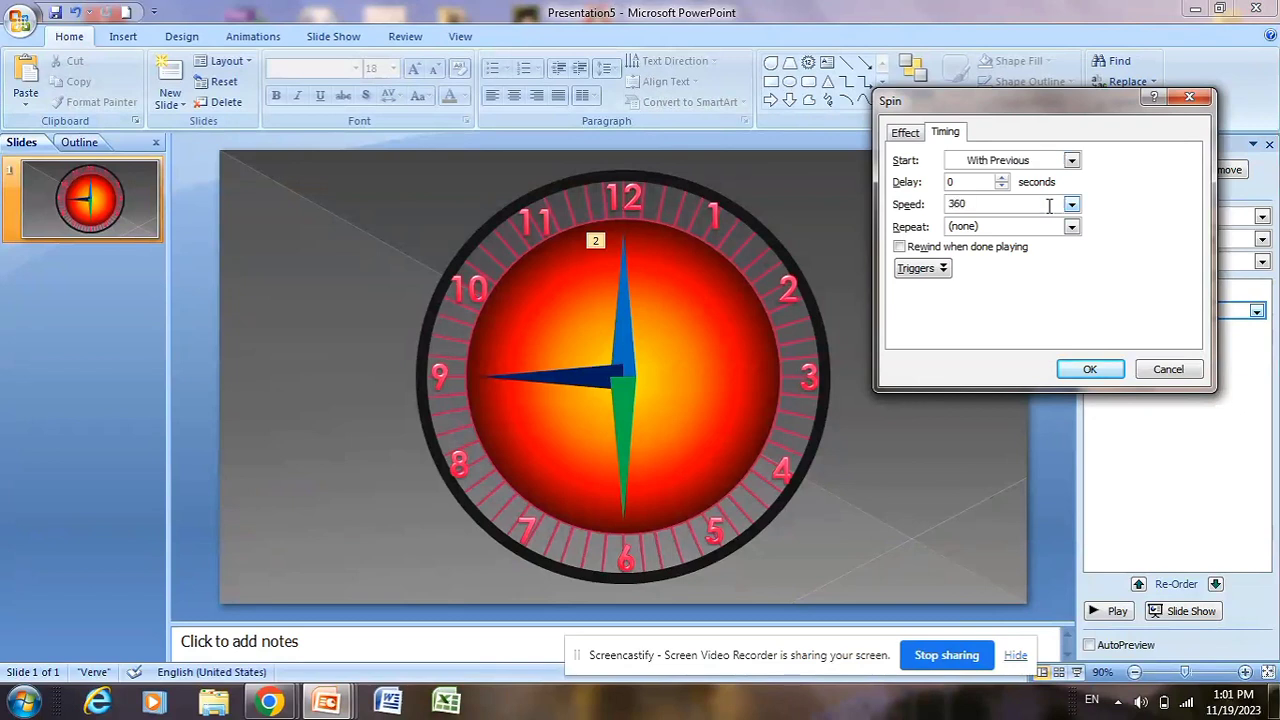
{"action": "left_click", "coordinate": [1088, 369]}
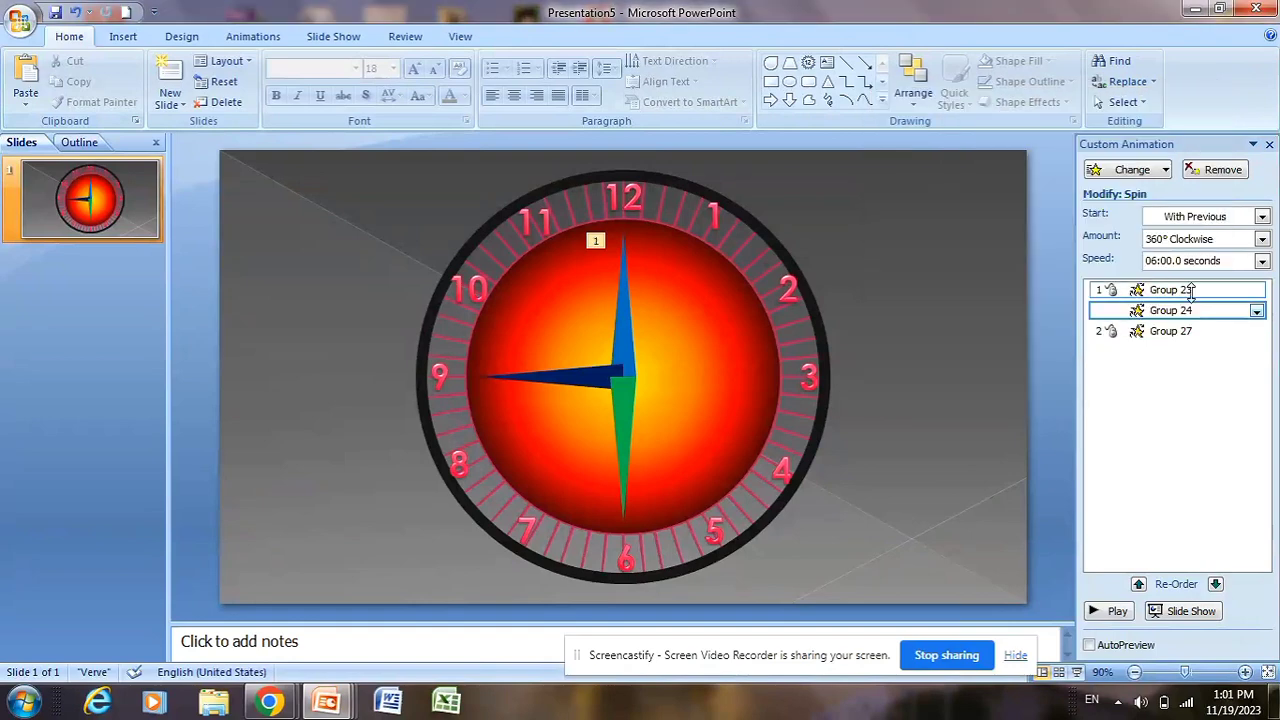
- Review Group 27's spin timing settings and confirm them unchanged
{"action": "left_click", "coordinate": [1195, 333]}
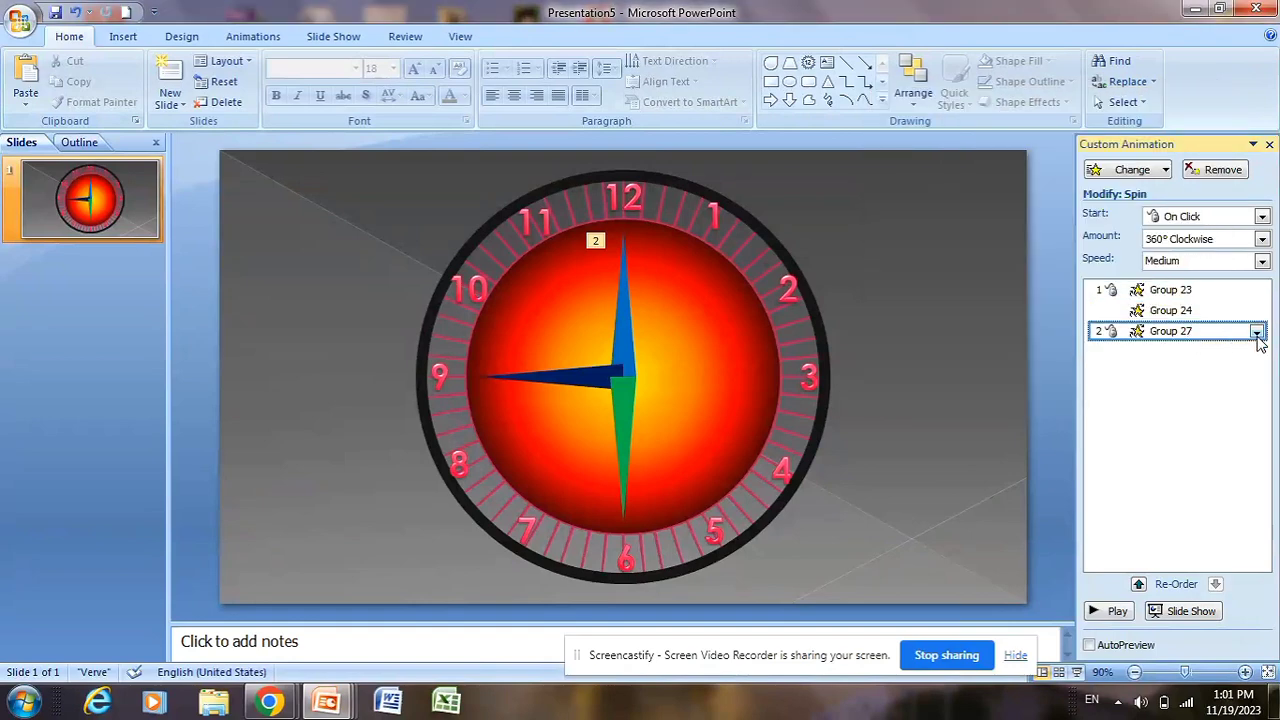
{"action": "left_click", "coordinate": [1257, 332]}
{"action": "left_click", "coordinate": [1148, 439]}
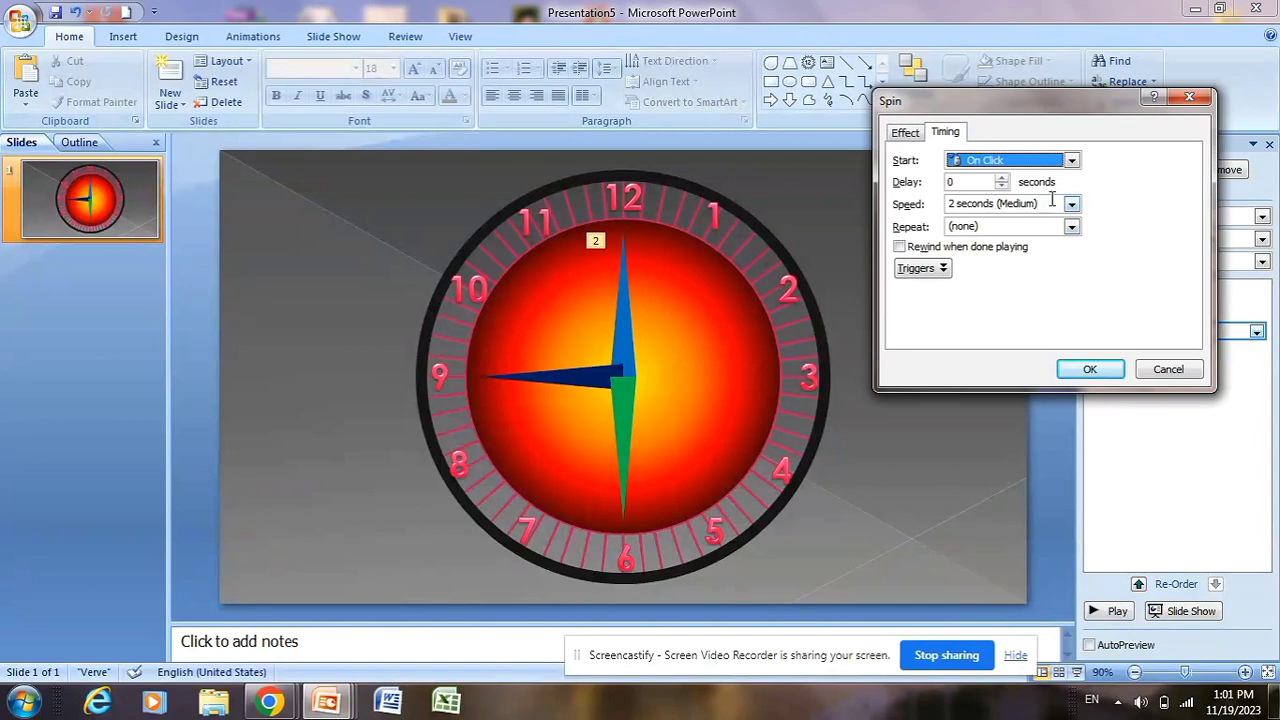
{"action": "left_click", "coordinate": [1088, 369]}
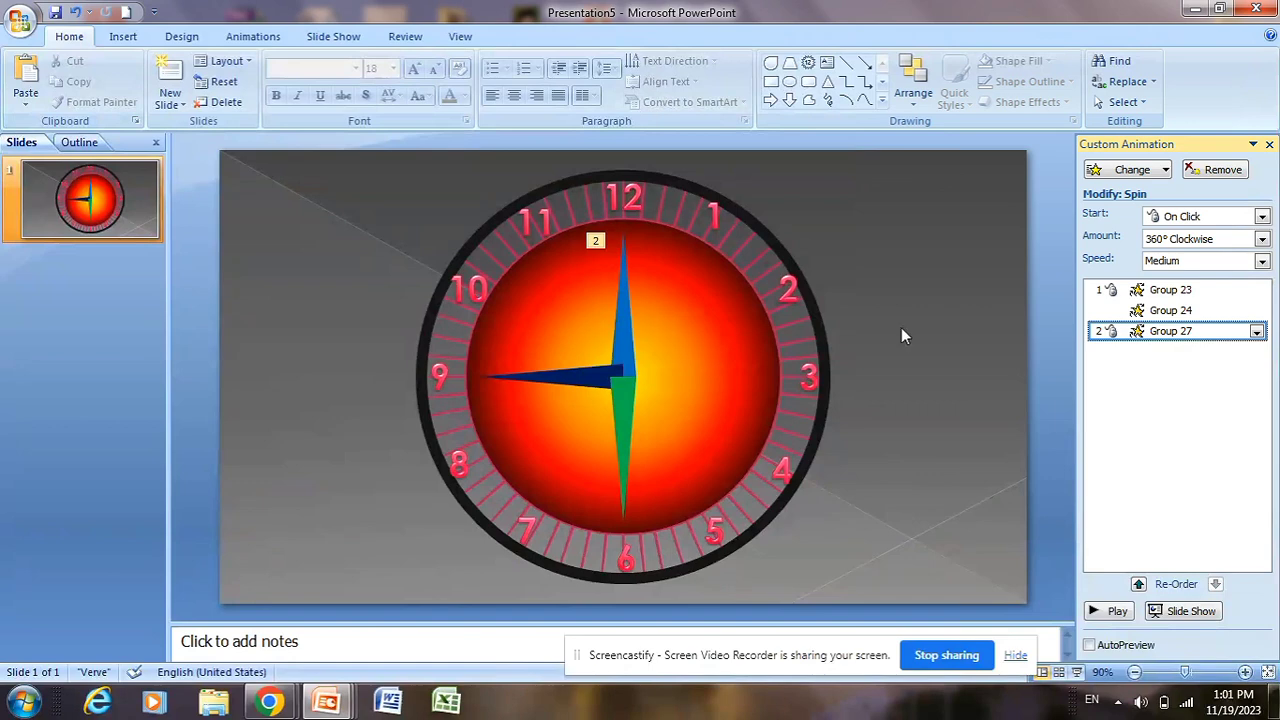
{"action": "left_click", "coordinate": [124, 37]}
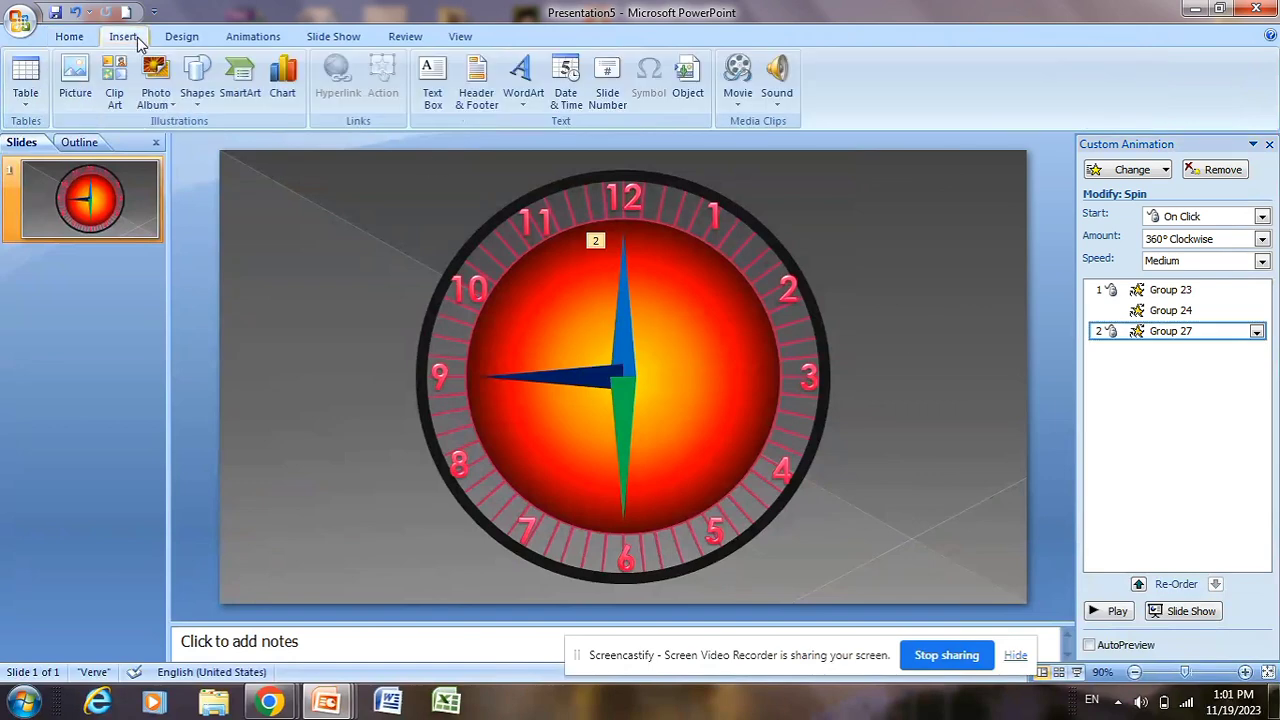
- Draw a pink oval hub over the clock centre, nudge it down, and start the slide show
{"action": "left_click", "coordinate": [198, 80]}
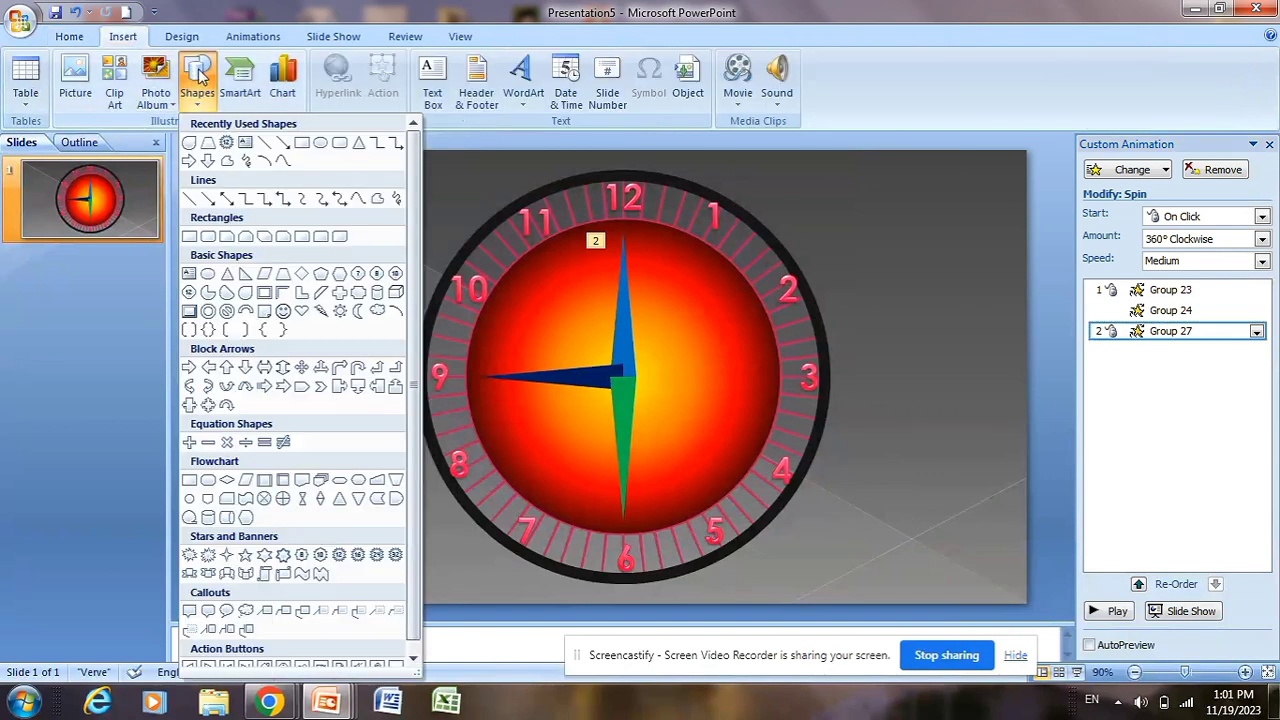
{"action": "left_click", "coordinate": [320, 144]}
{"action": "left_click_drag", "start_coordinate": [601, 347], "coordinate": [645, 389]}
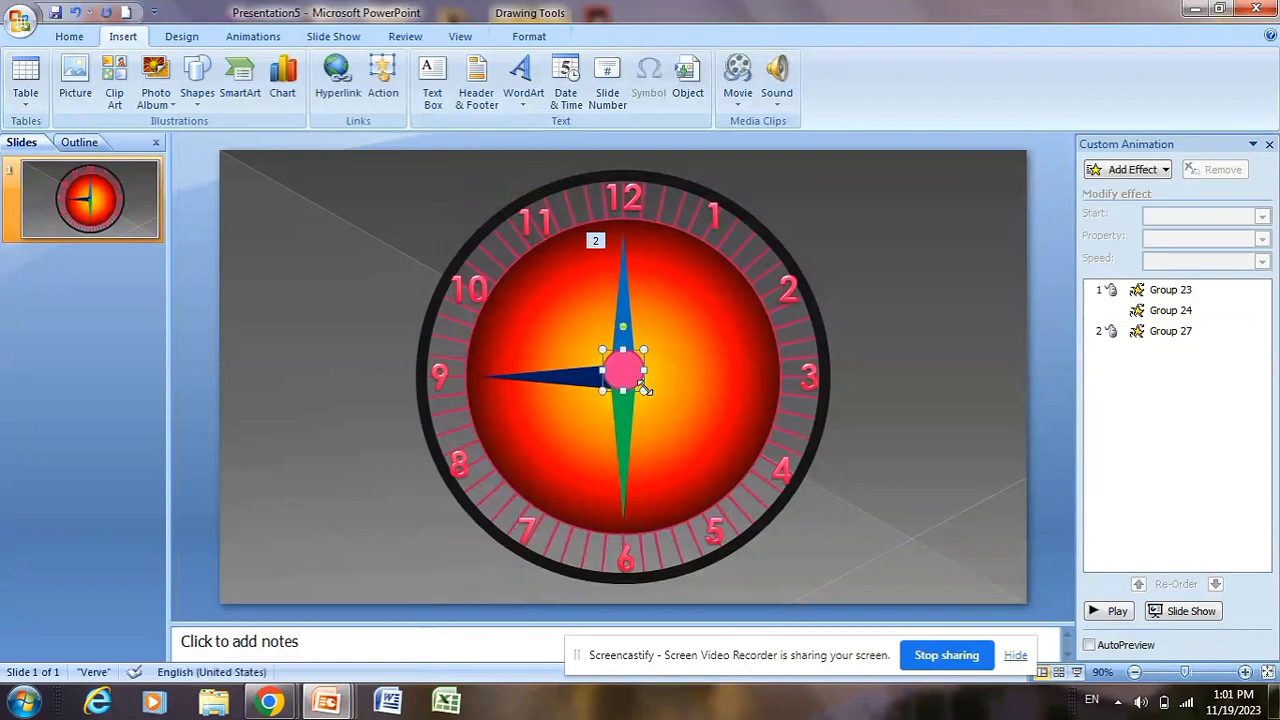
{"action": "key", "text": "Down"}
{"action": "key", "text": "Down"}
{"action": "key", "text": "Down"}
{"action": "left_click", "coordinate": [898, 278]}
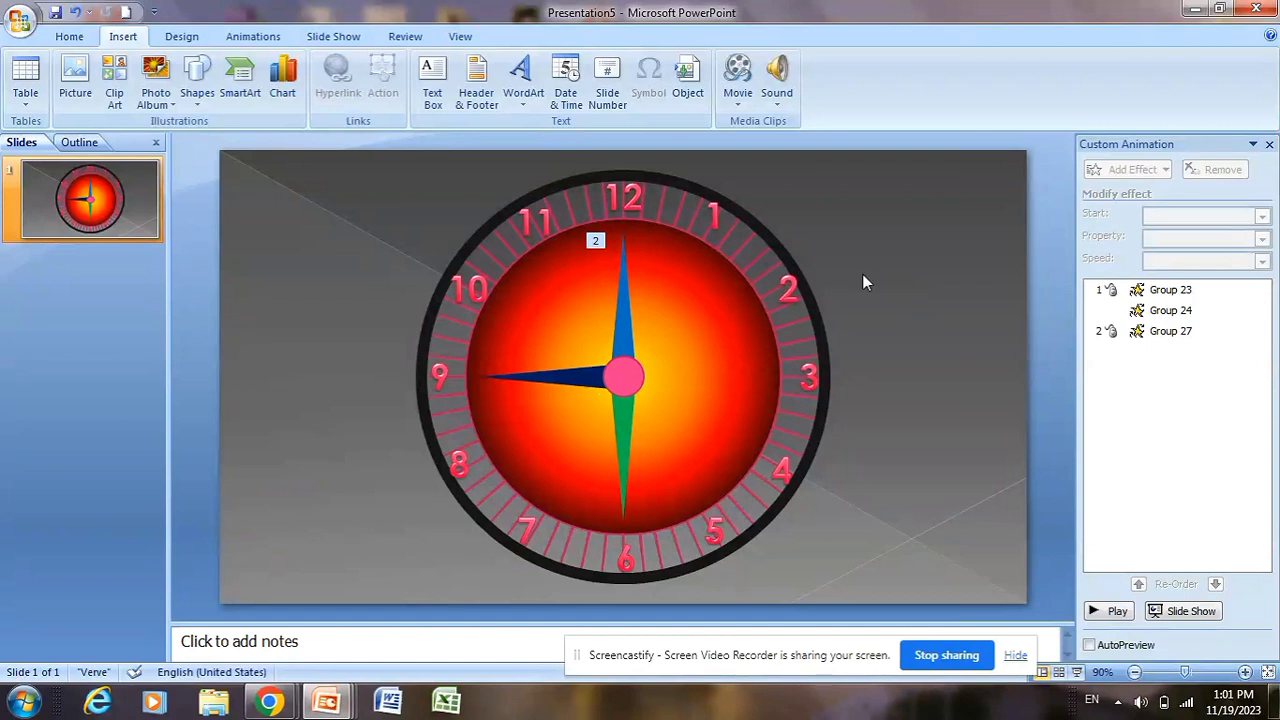
{"action": "key", "text": "F5"}
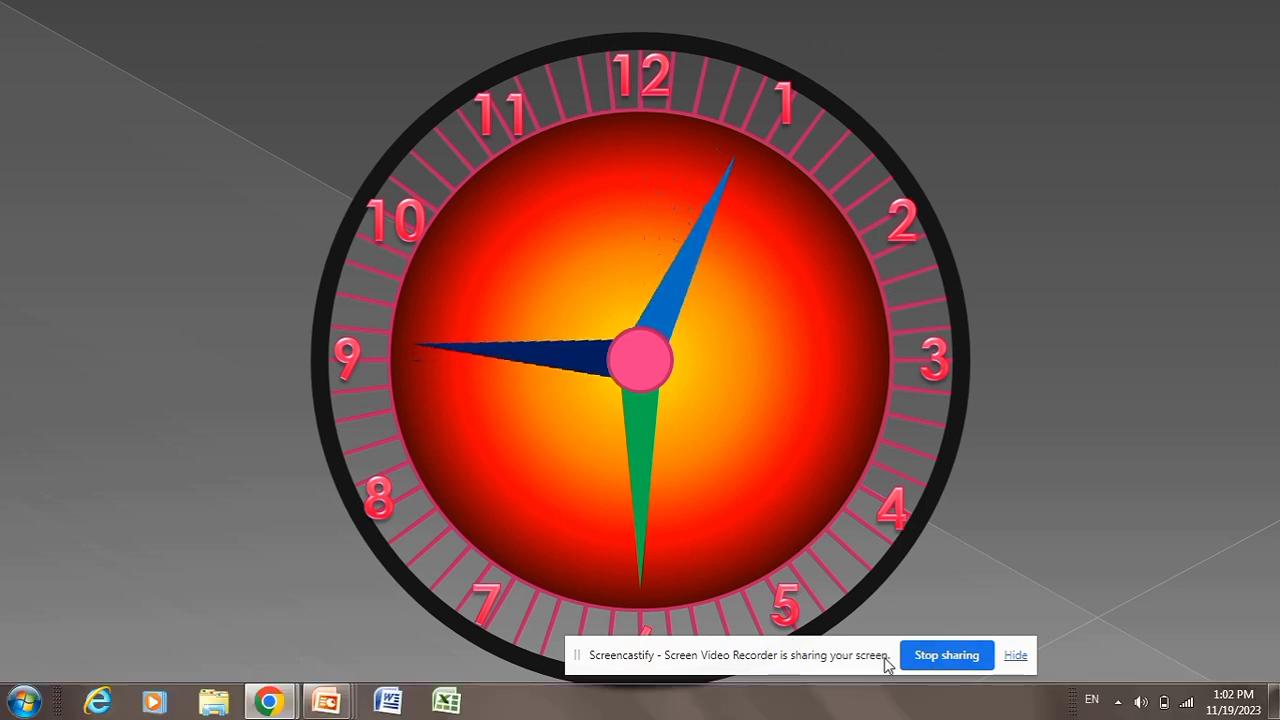
- Watch the full-screen slide show until the blue hand sweeps just past 1
{"action": "left_click_drag", "start_coordinate": [812, 652], "coordinate": [1062, 667]}
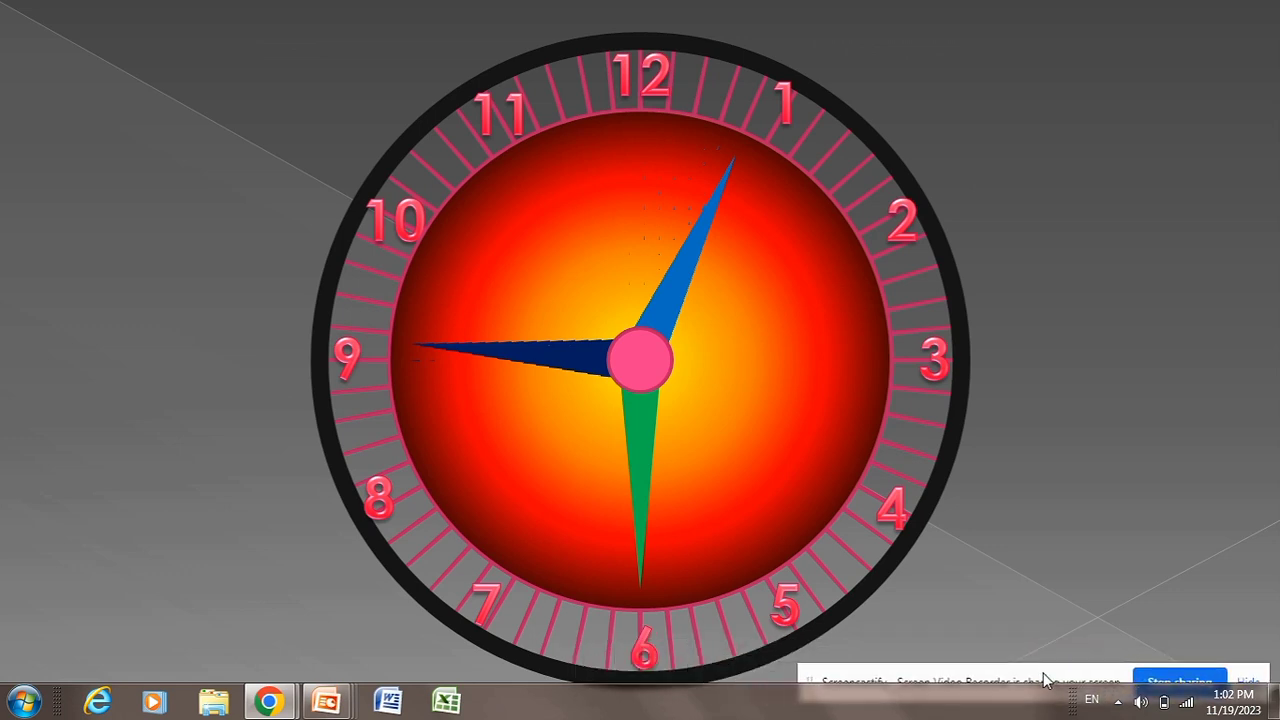